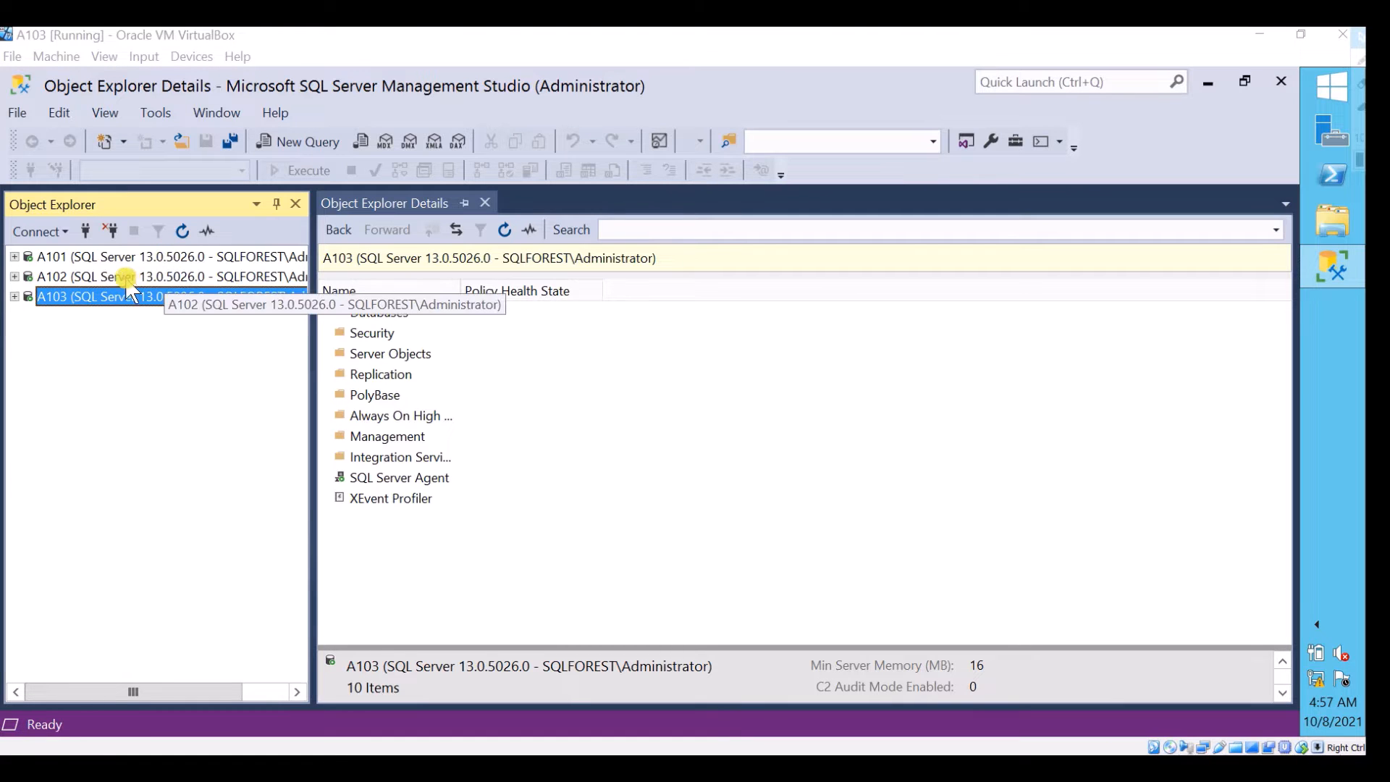
Launch the Configure Distribution wizard for server A102's Replication node and proceed past its introduction page
left_click(127, 276)
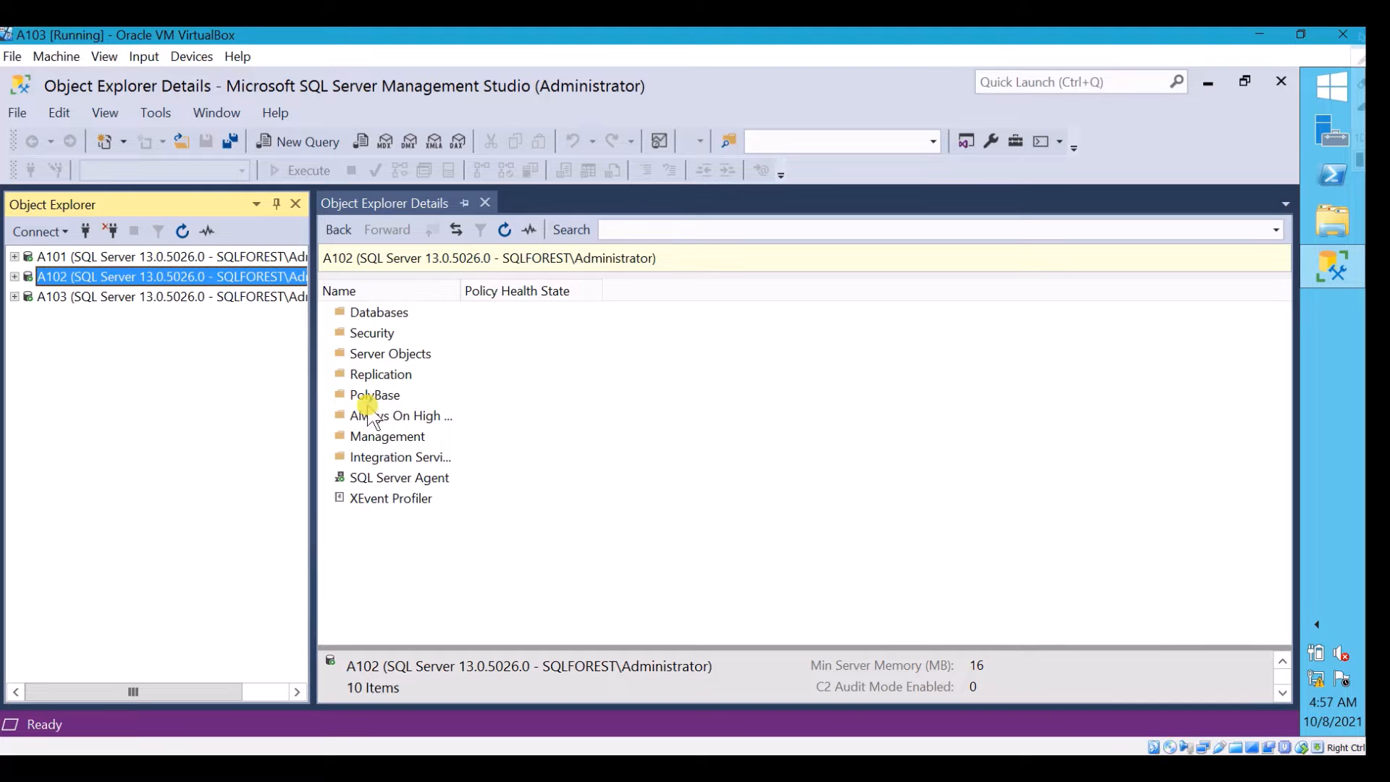
left_click(377, 375)
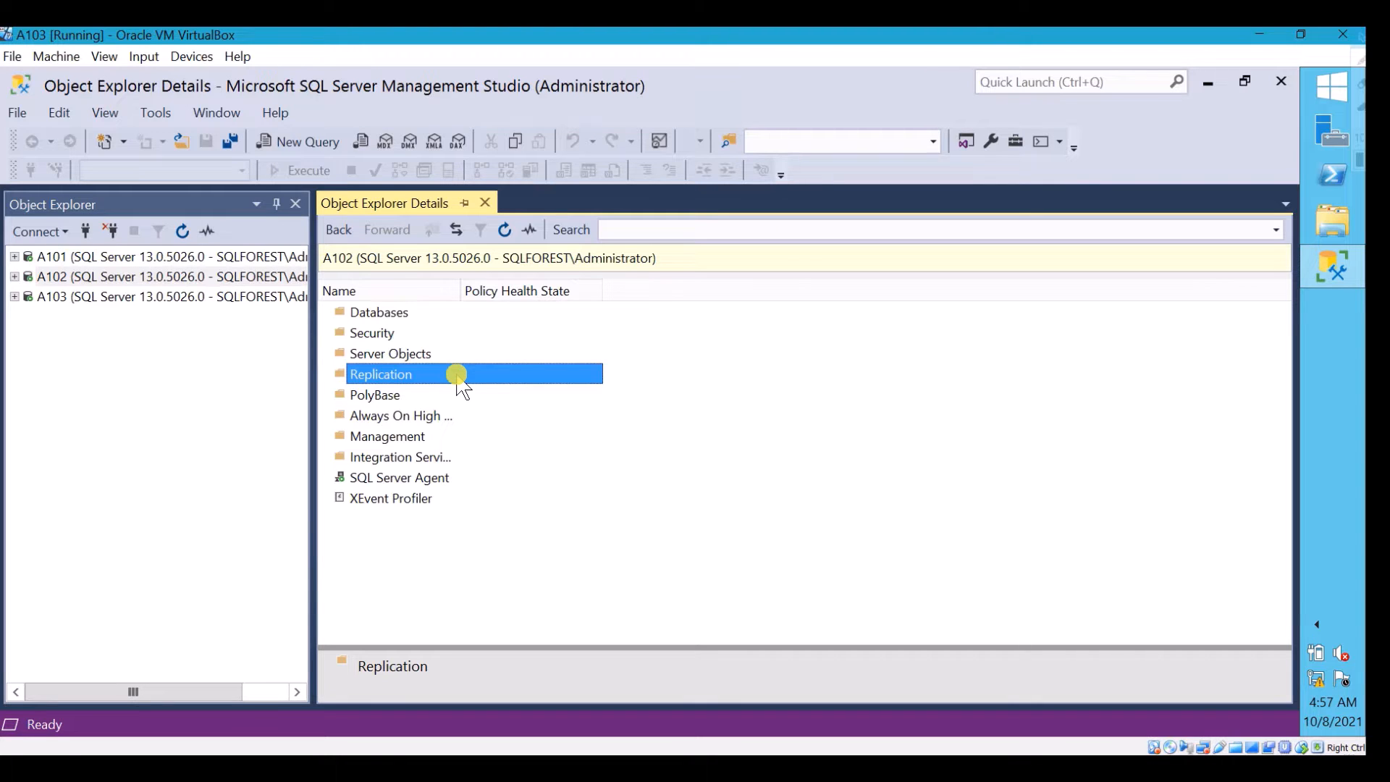
right_click(475, 366)
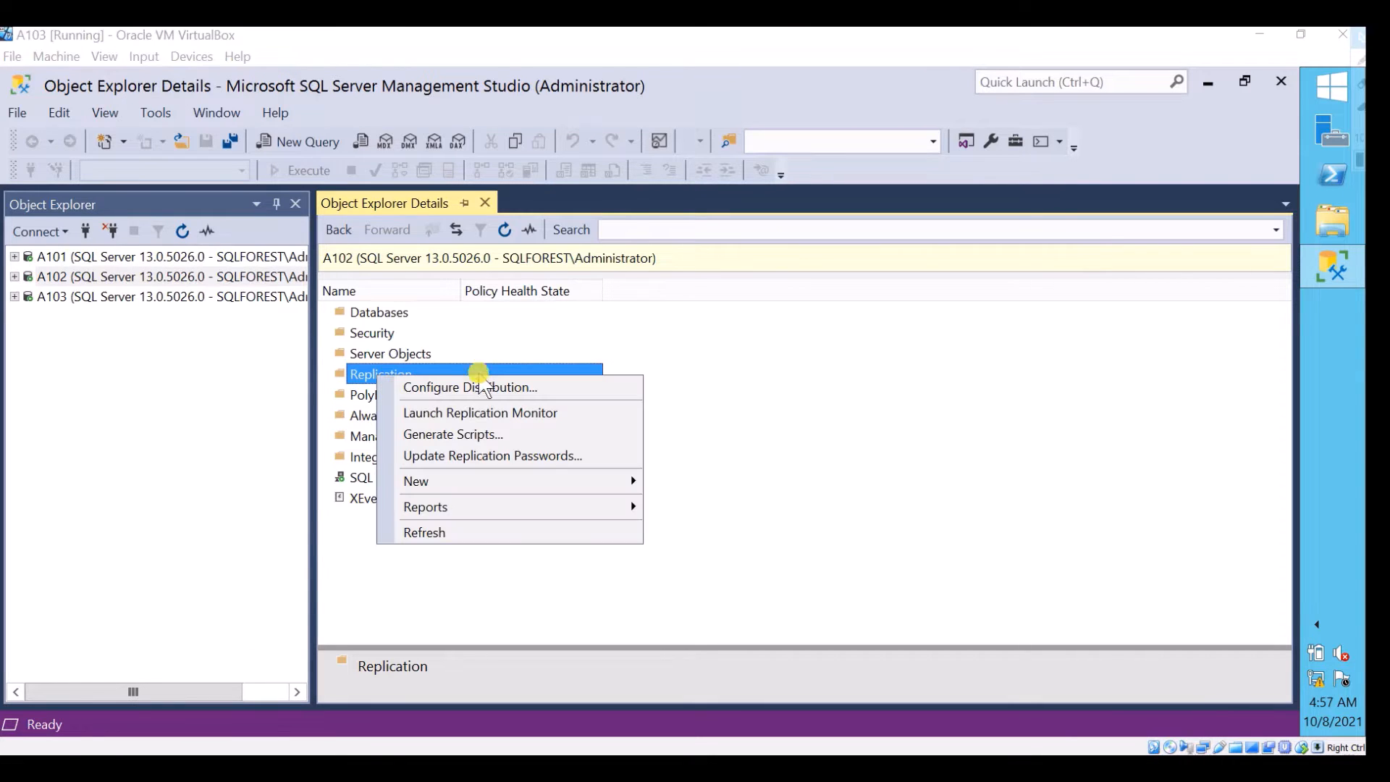
left_click(540, 390)
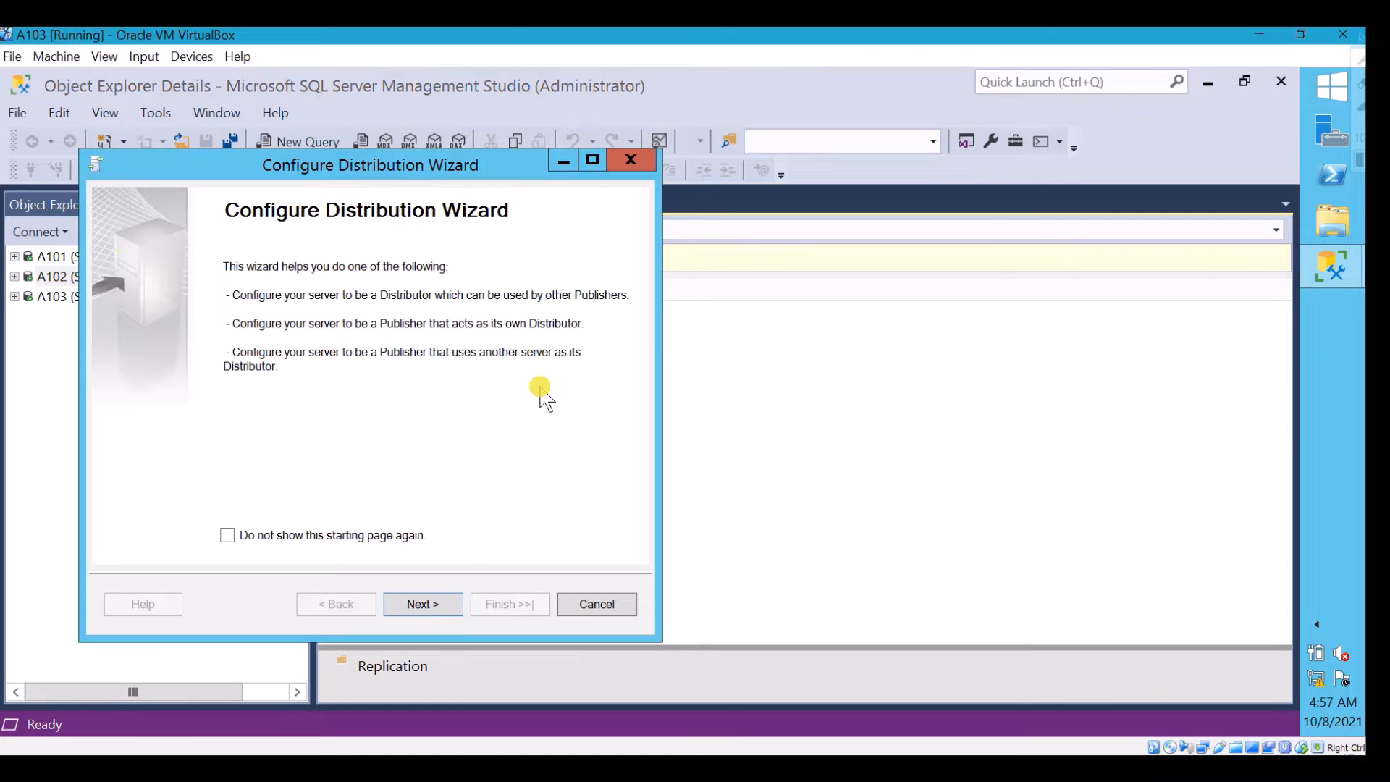
left_click_drag(445, 165, 586, 174)
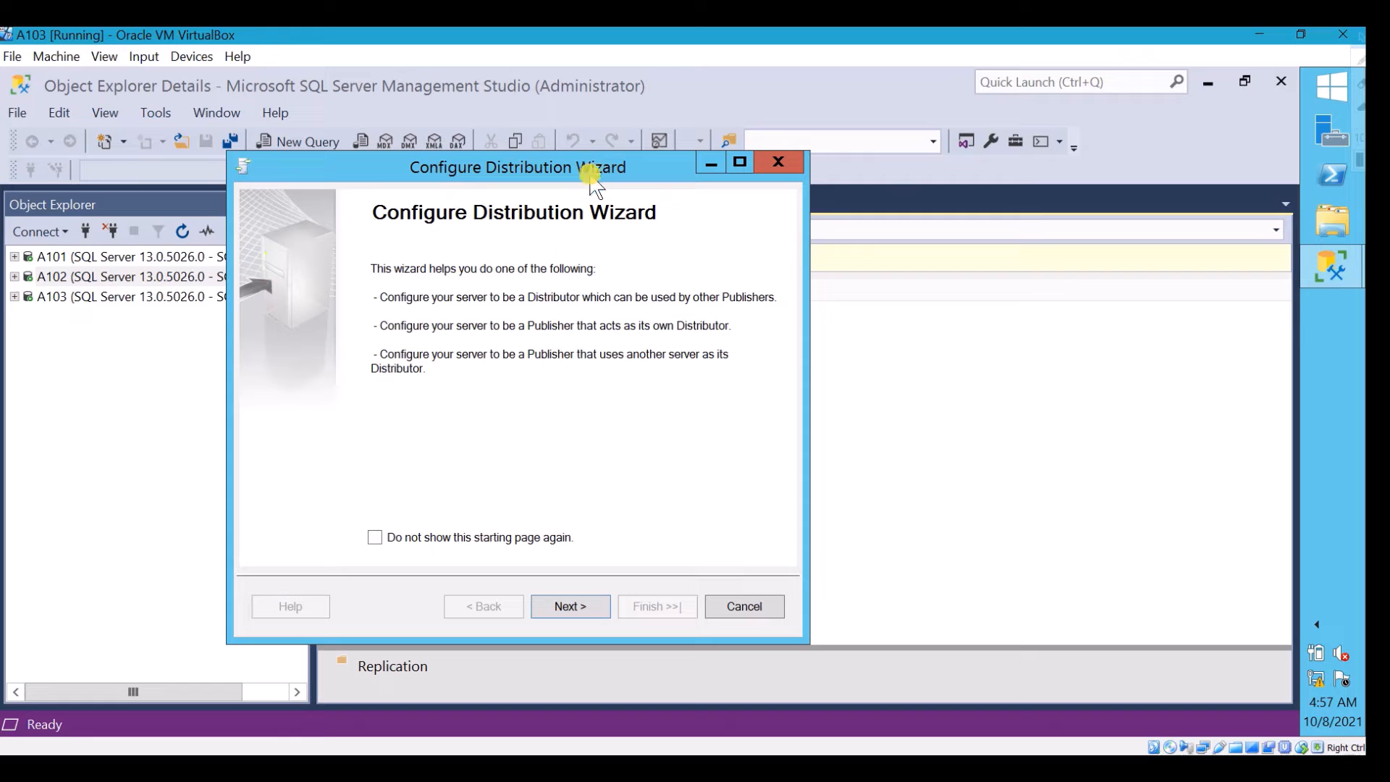
left_click(586, 608)
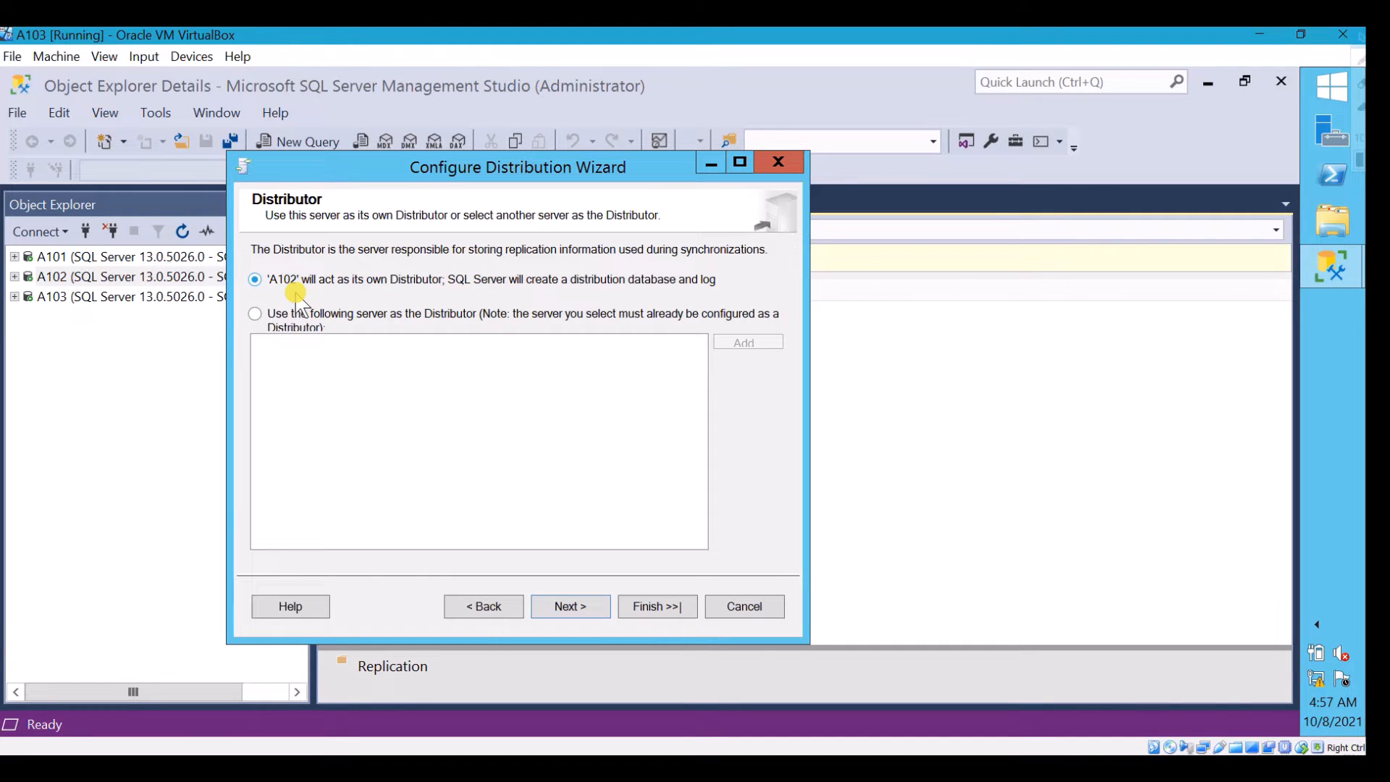
Choose A102 to act as its own Distributor and accept the choice
left_click(258, 313)
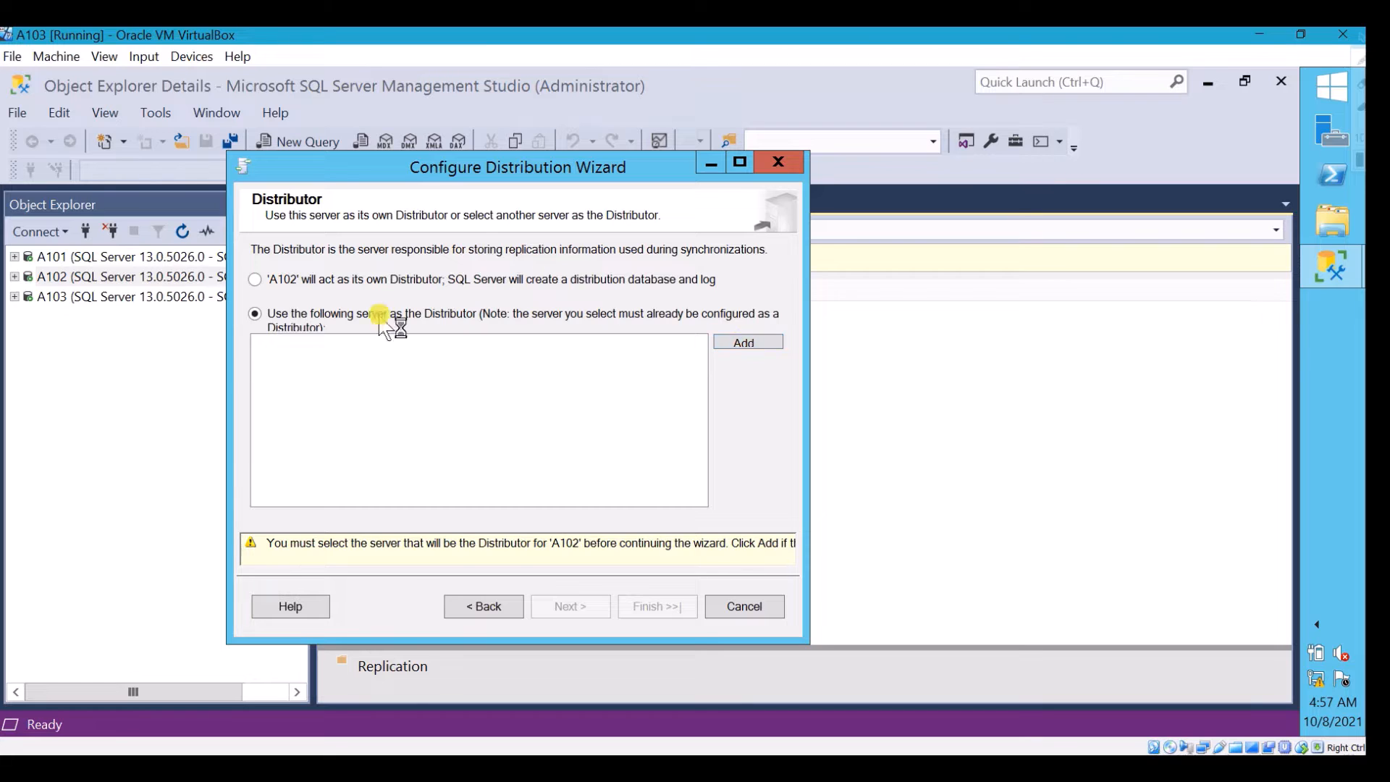
left_click(258, 281)
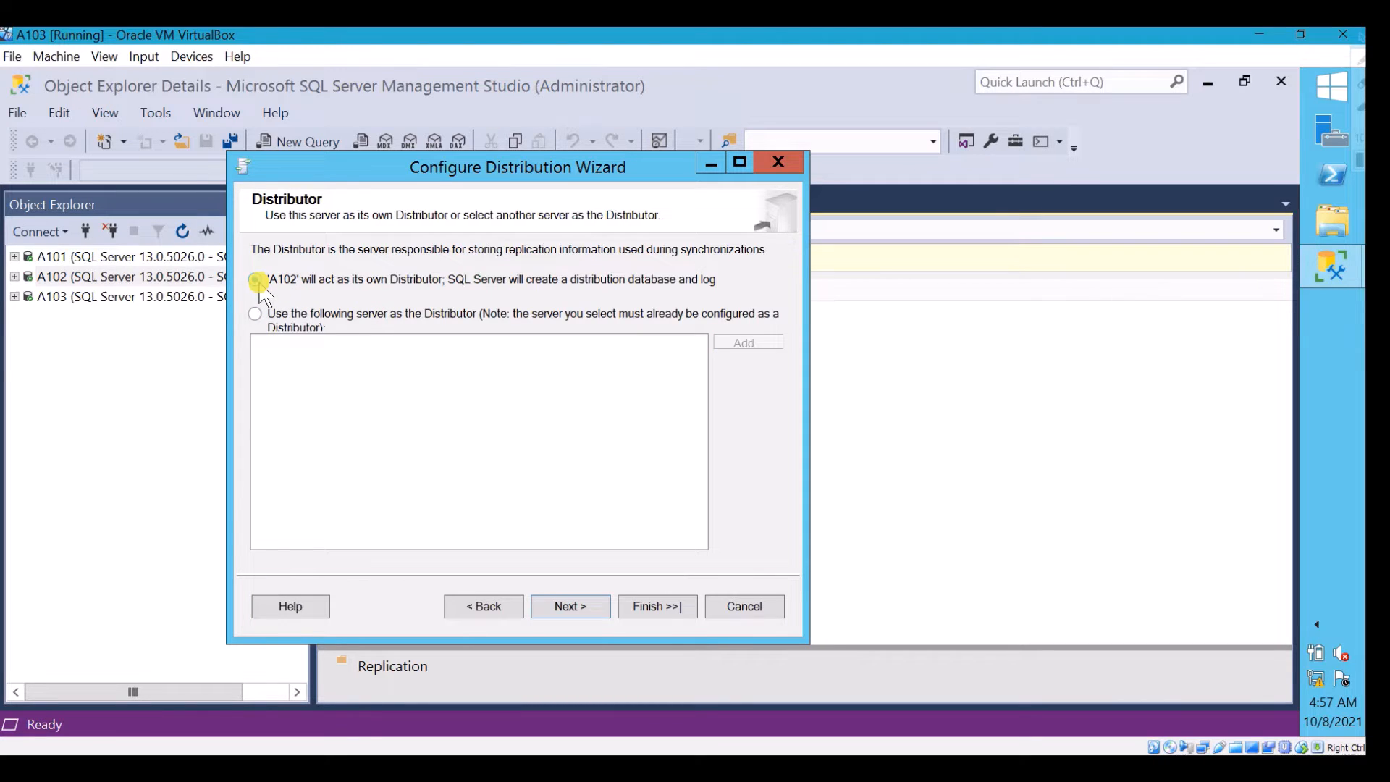
left_click(571, 606)
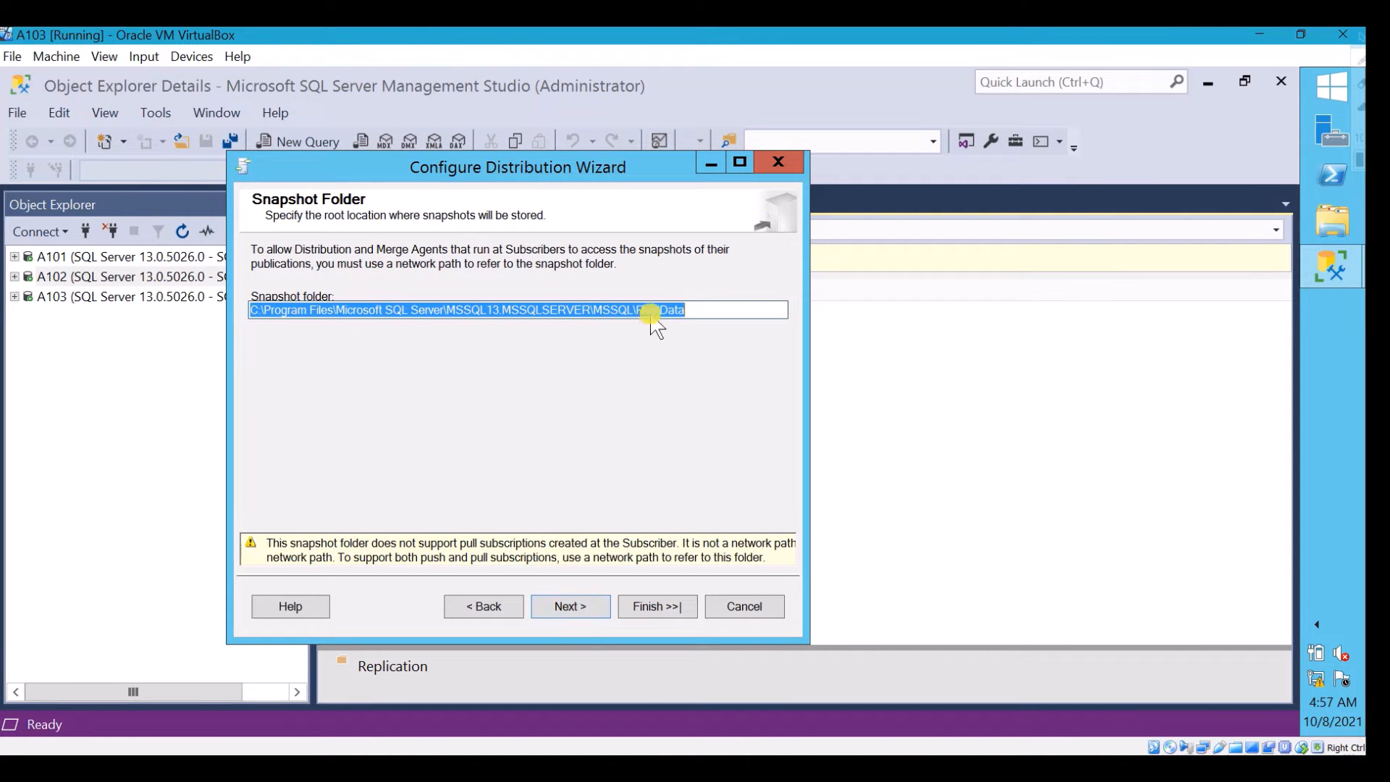
Accept the default ReplData snapshot folder and name the distribution database distribution_db, keeping its default file folders
left_click(692, 311)
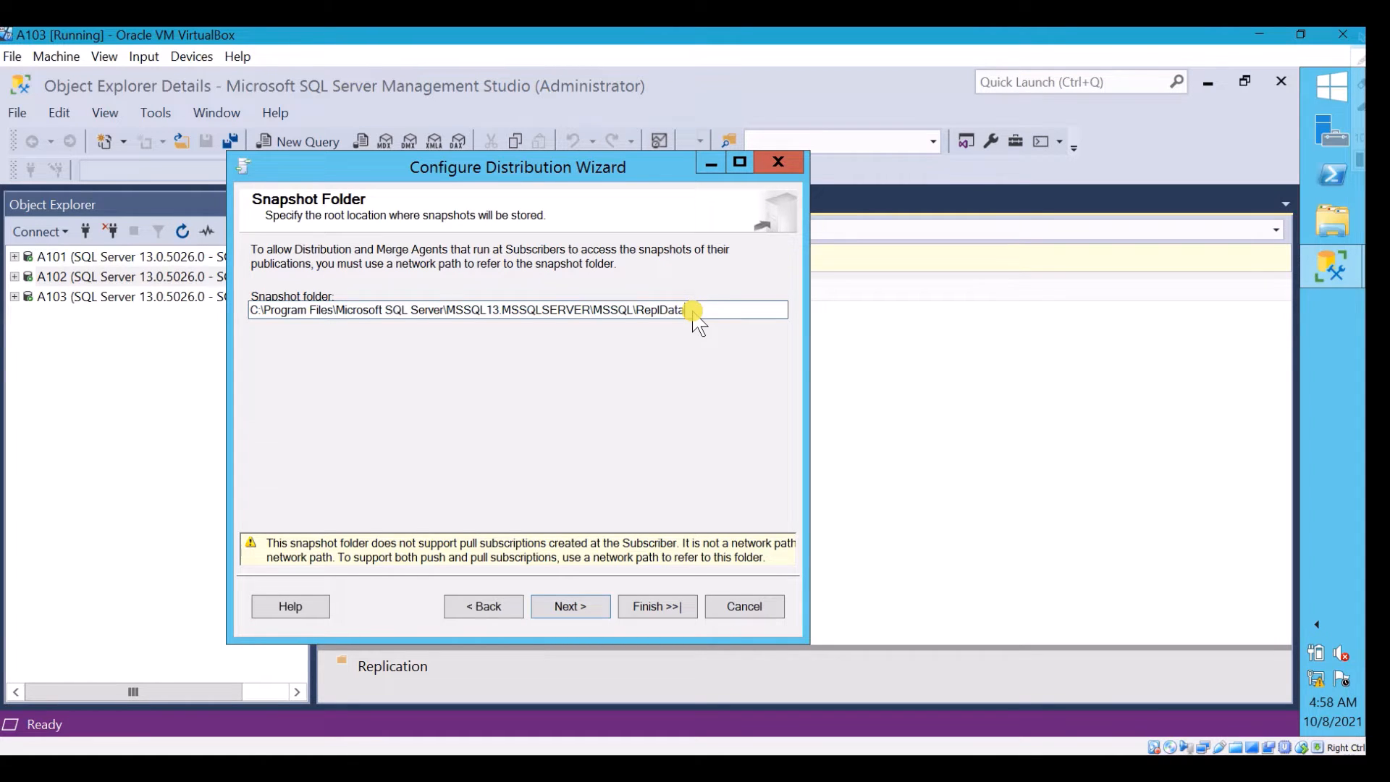
left_click(571, 608)
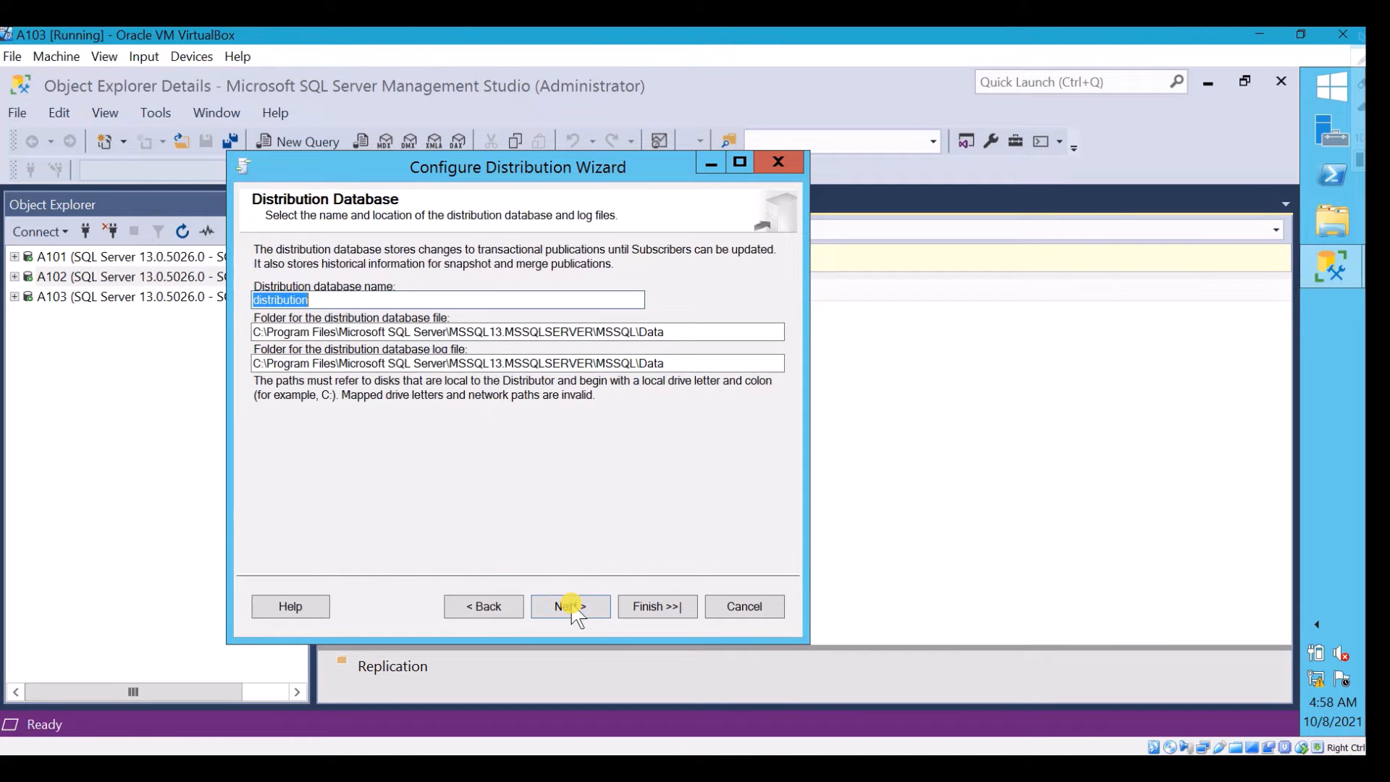
left_click(347, 300)
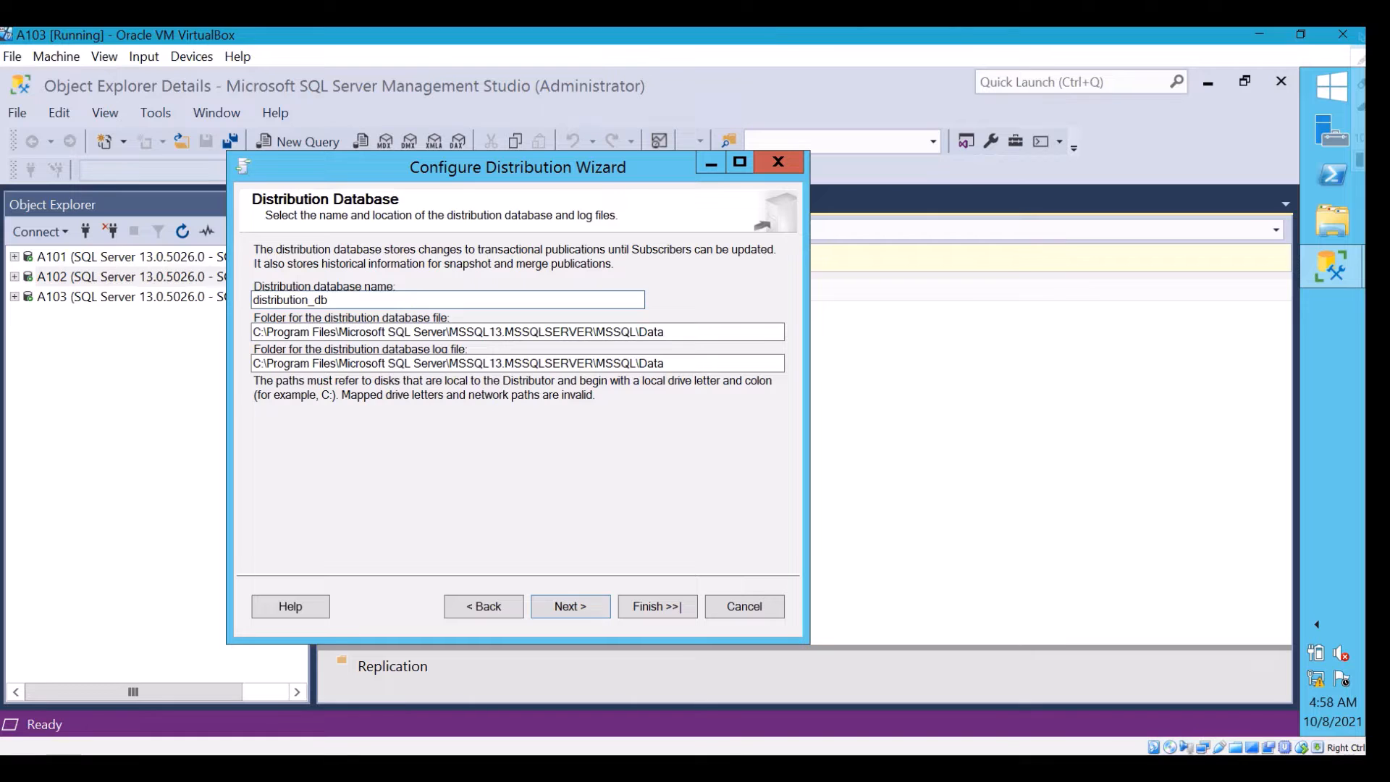
left_click(593, 608)
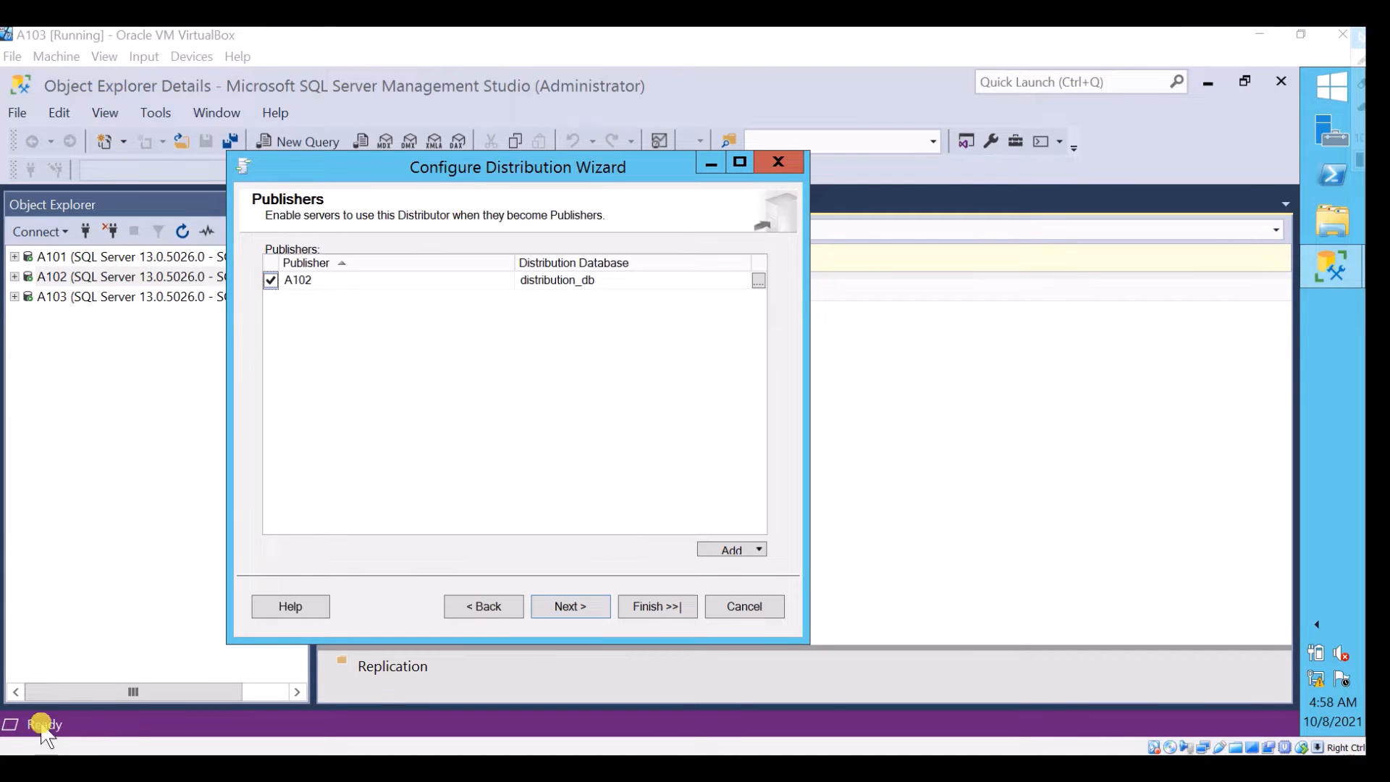
Add A101 as a SQL Server publisher using Windows Authentication and disable A102 as a publisher
left_click(758, 551)
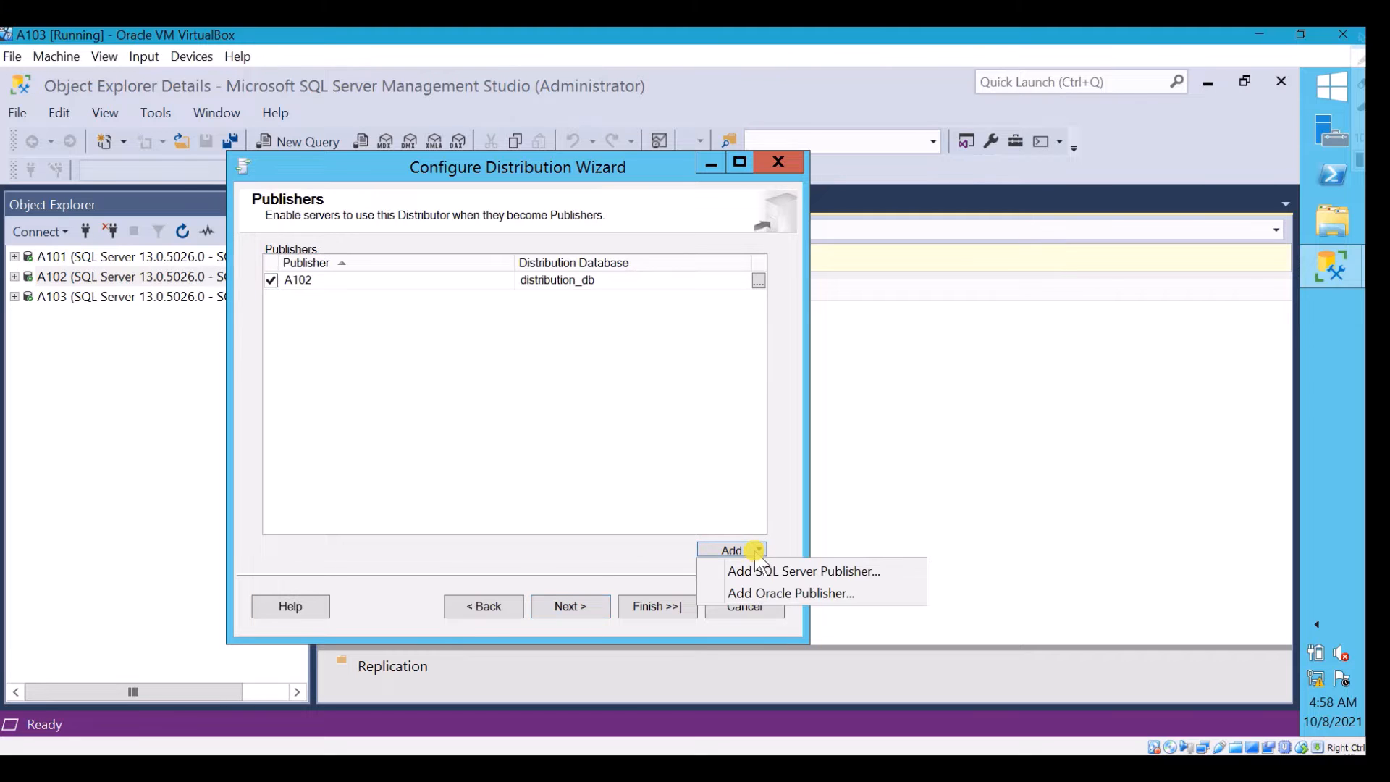
left_click(754, 568)
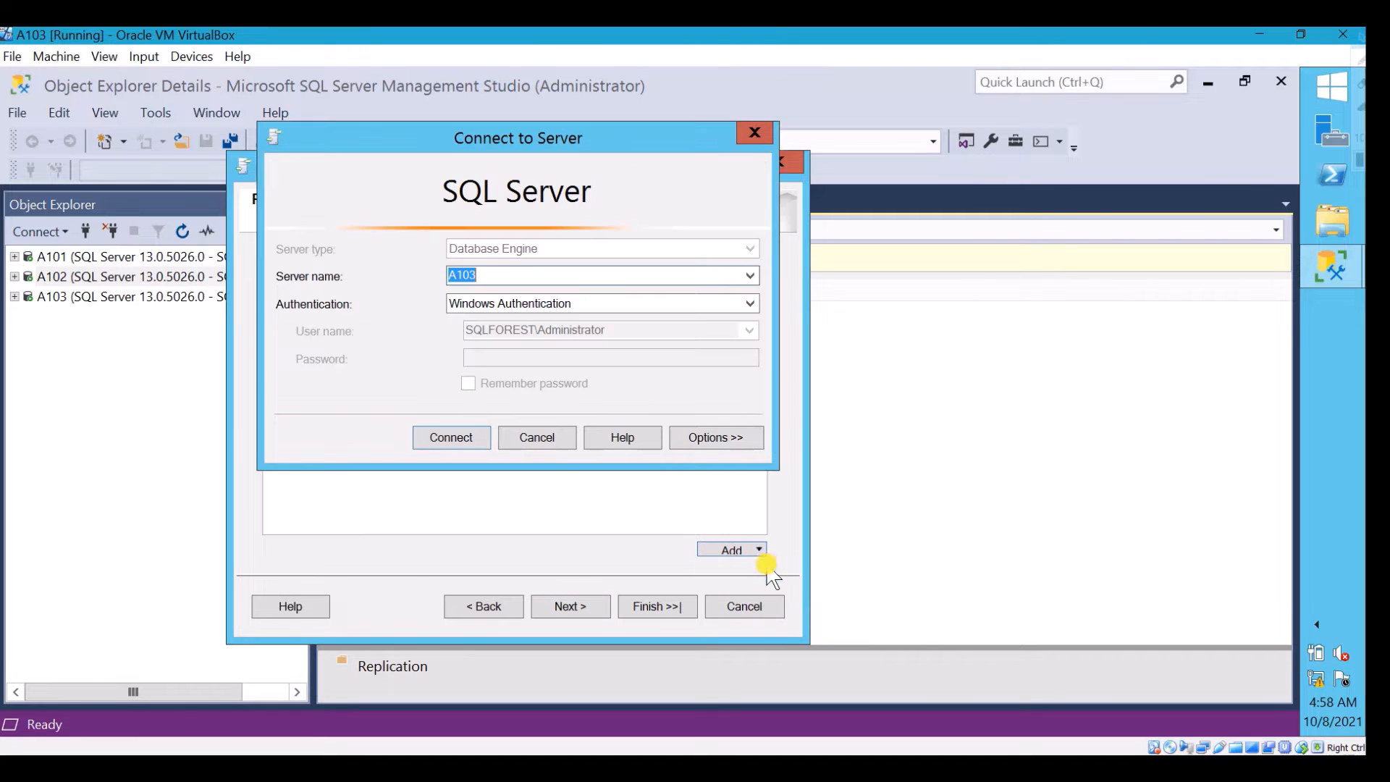
left_click(568, 276)
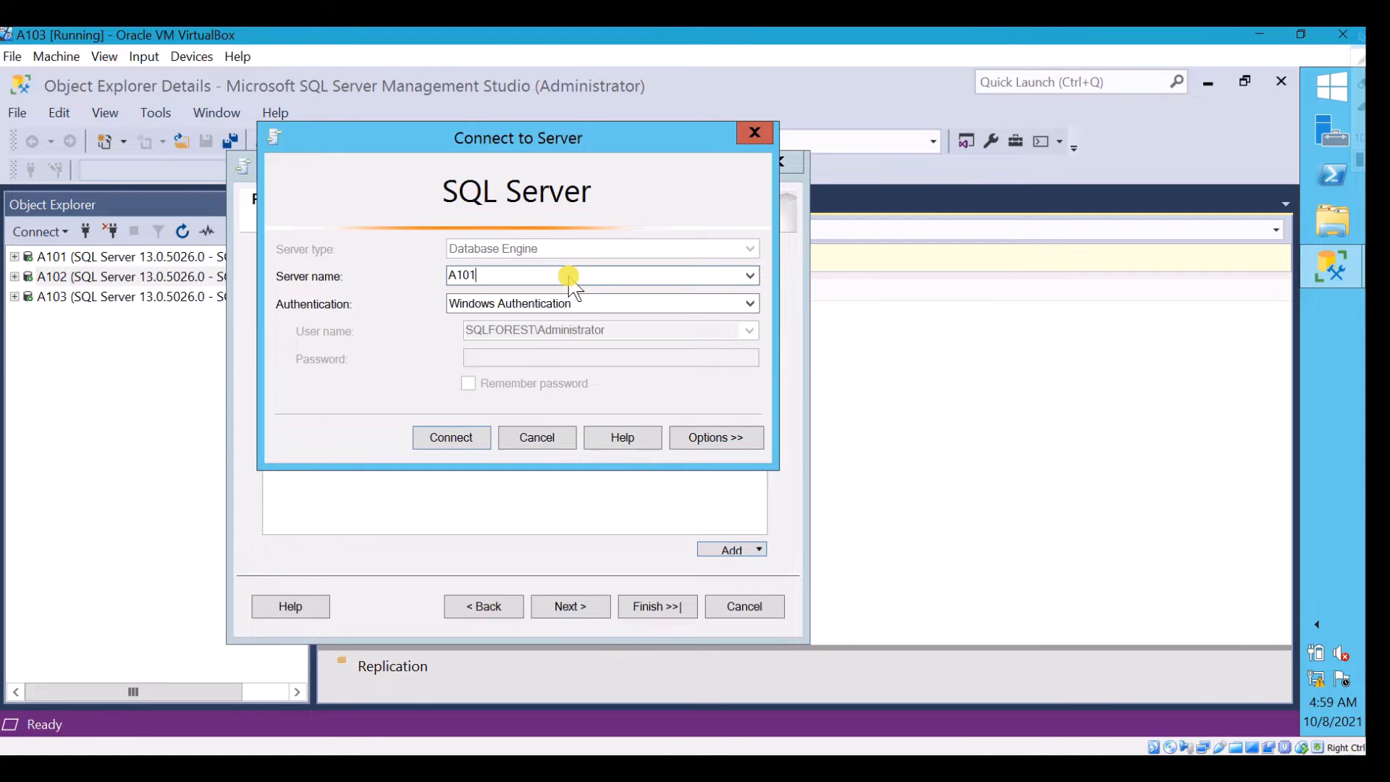
left_click(477, 438)
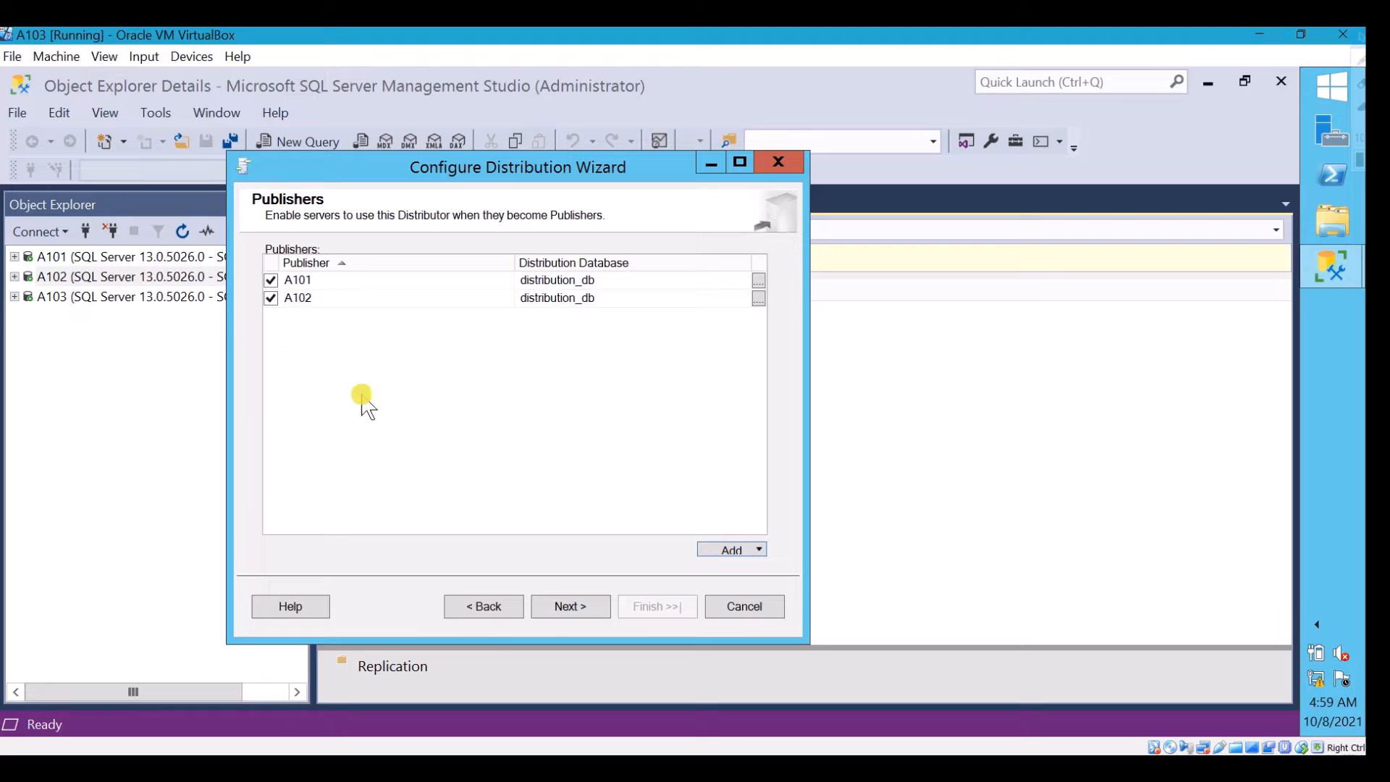
left_click(270, 298)
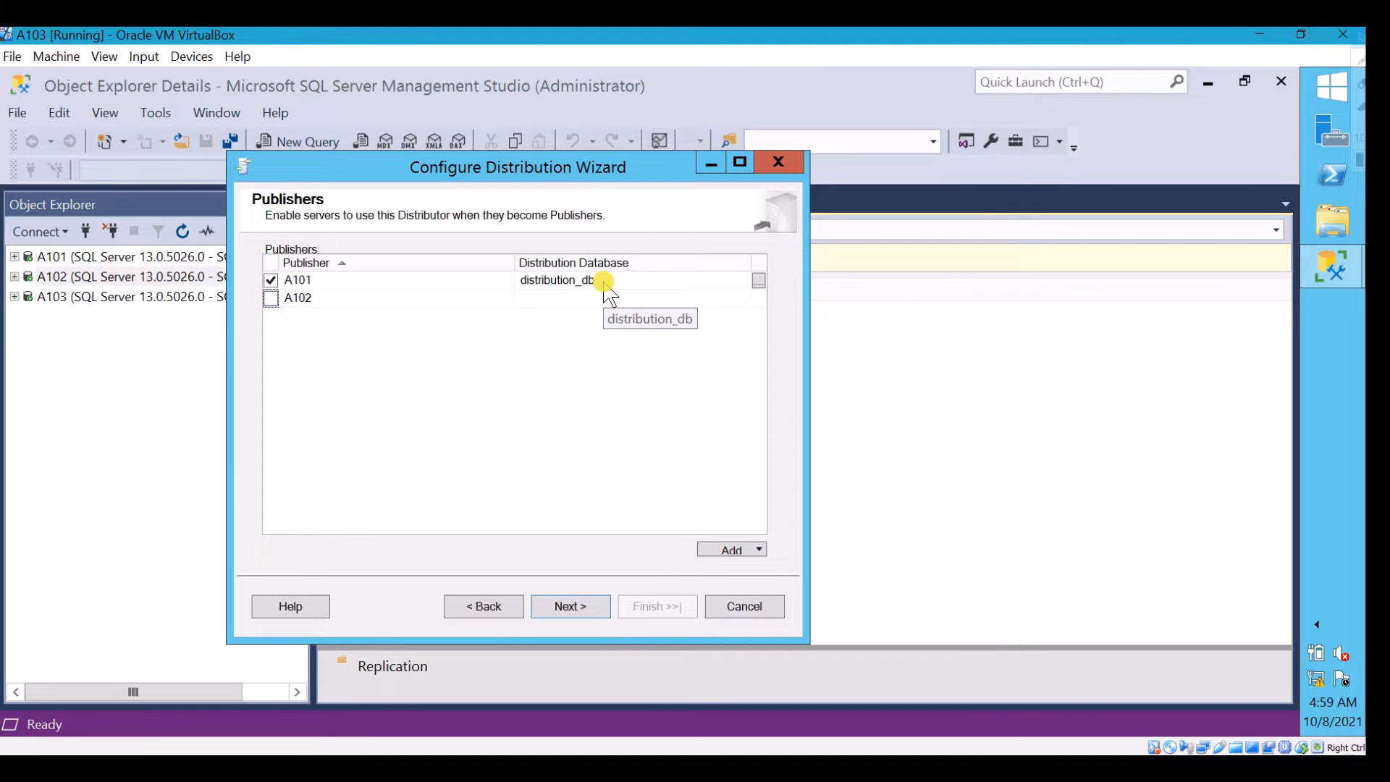
left_click(595, 607)
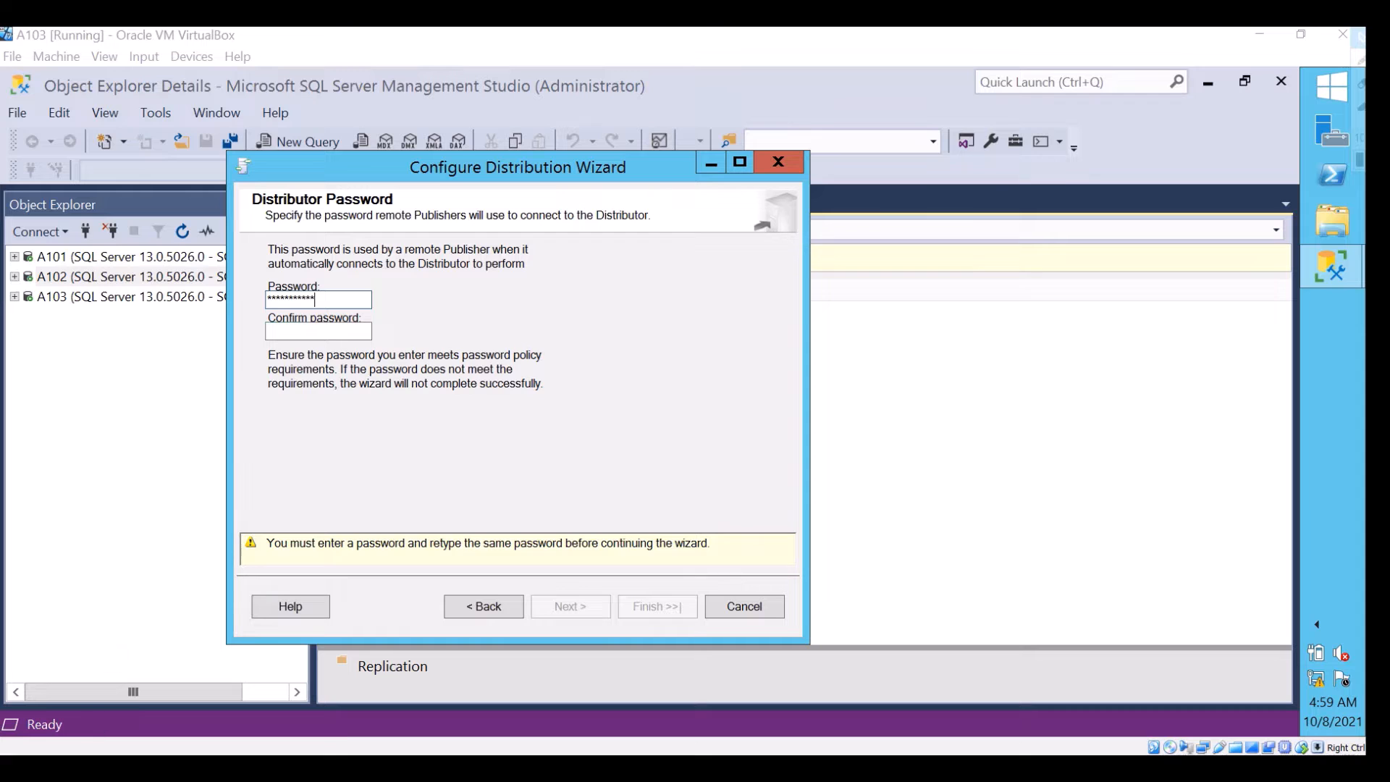
Enter and confirm the distributor password, then run the distribution configuration without generating a script file and close the wizard
left_click(313, 330)
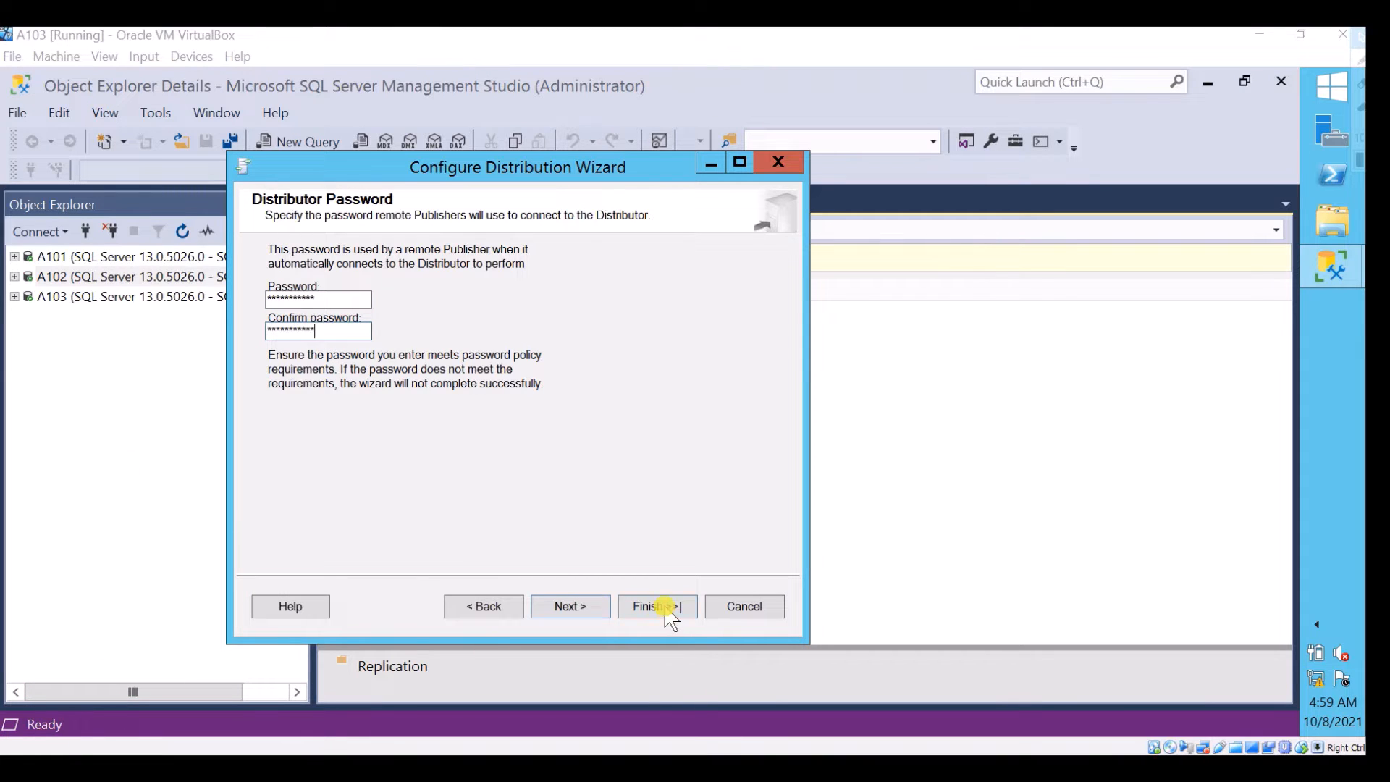
left_click(589, 607)
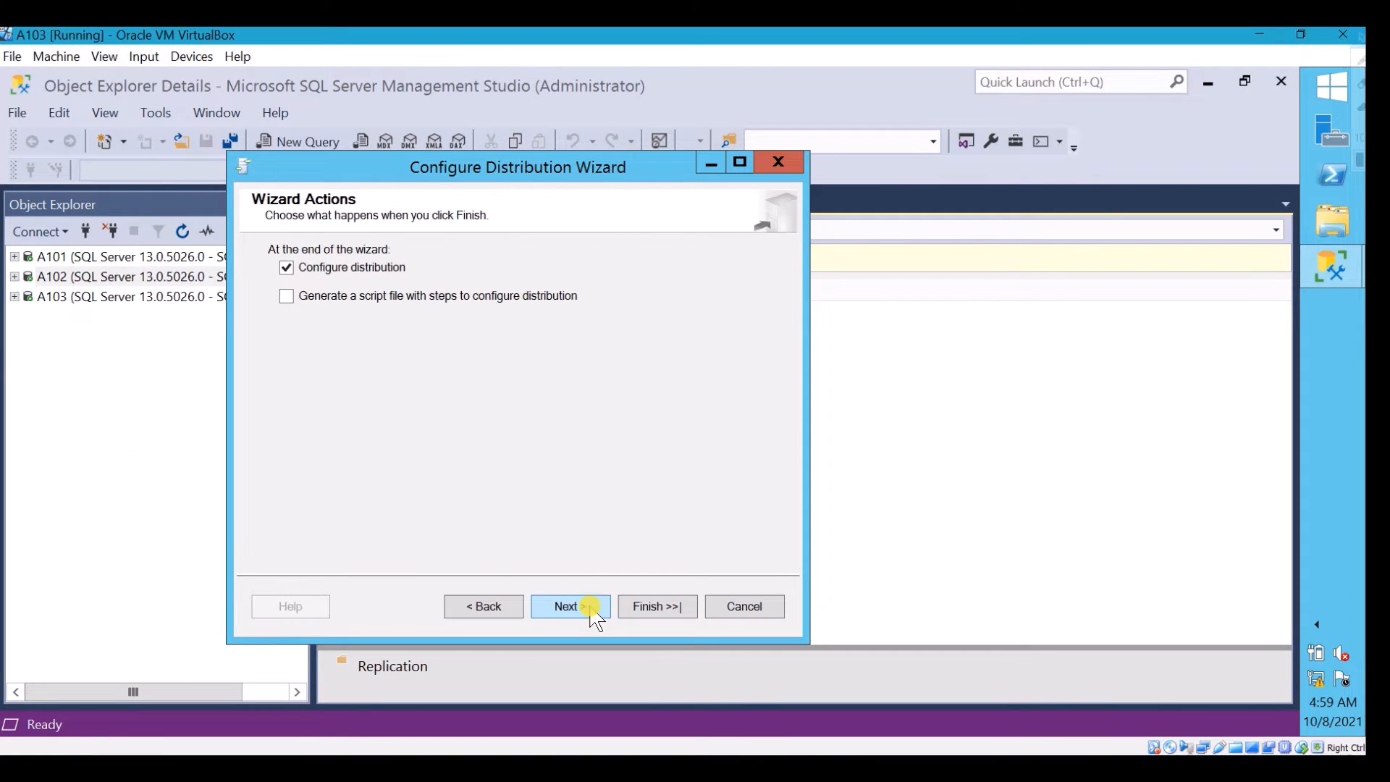
left_click(572, 608)
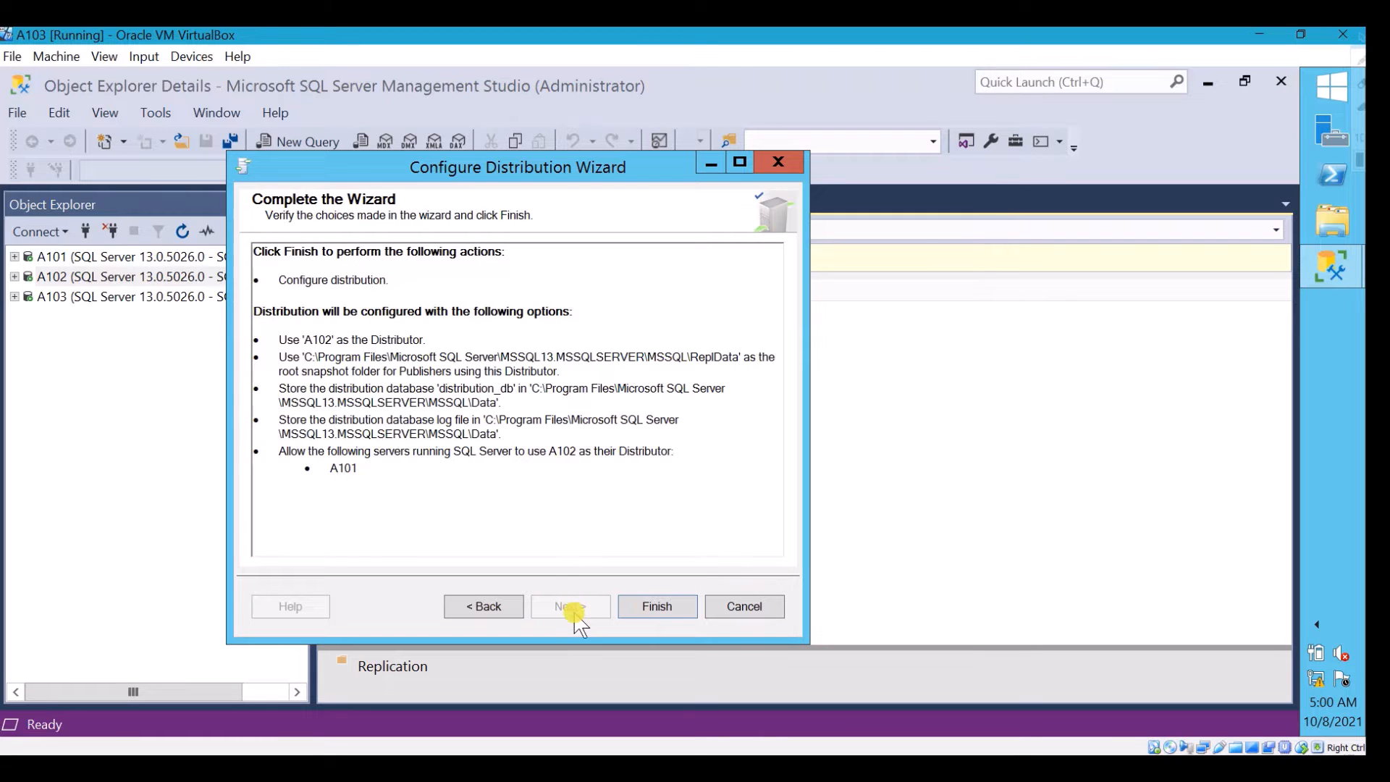
left_click(656, 606)
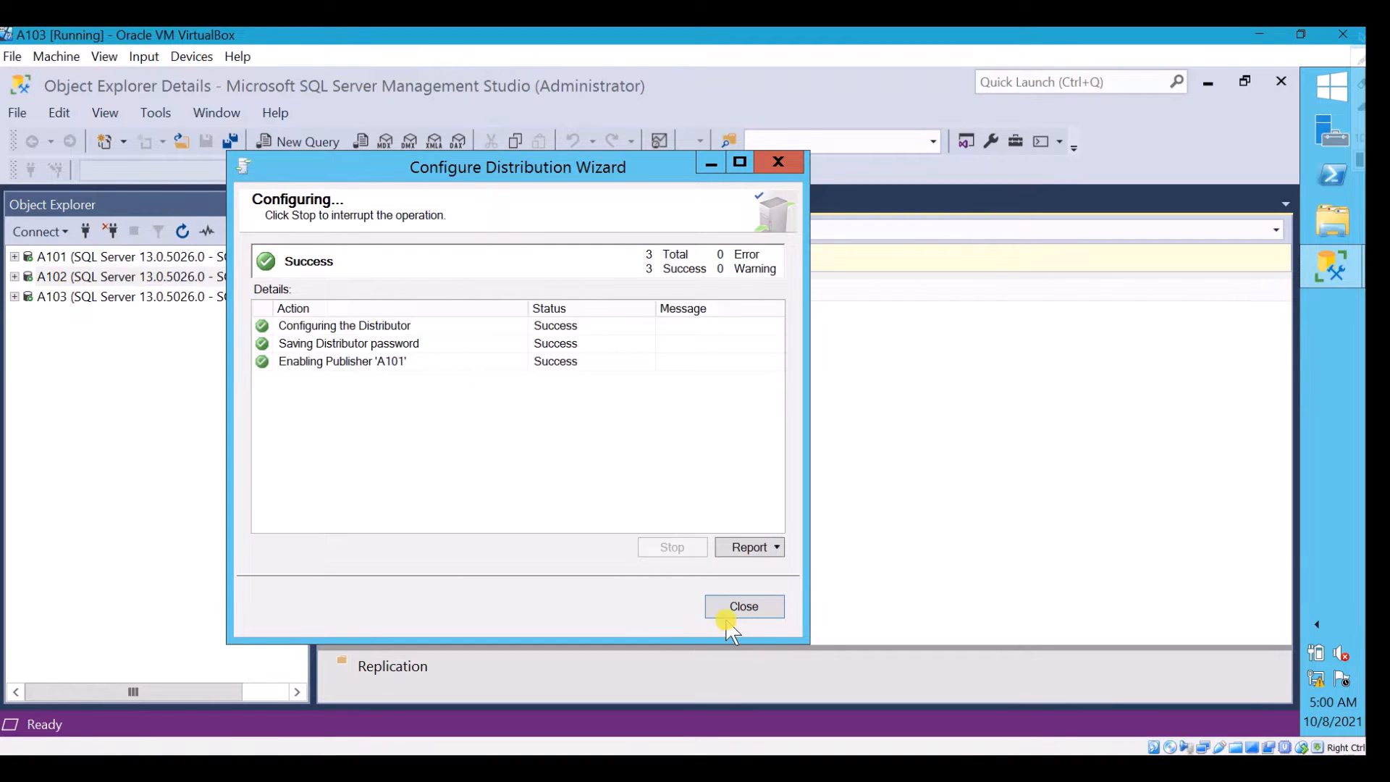
left_click(741, 607)
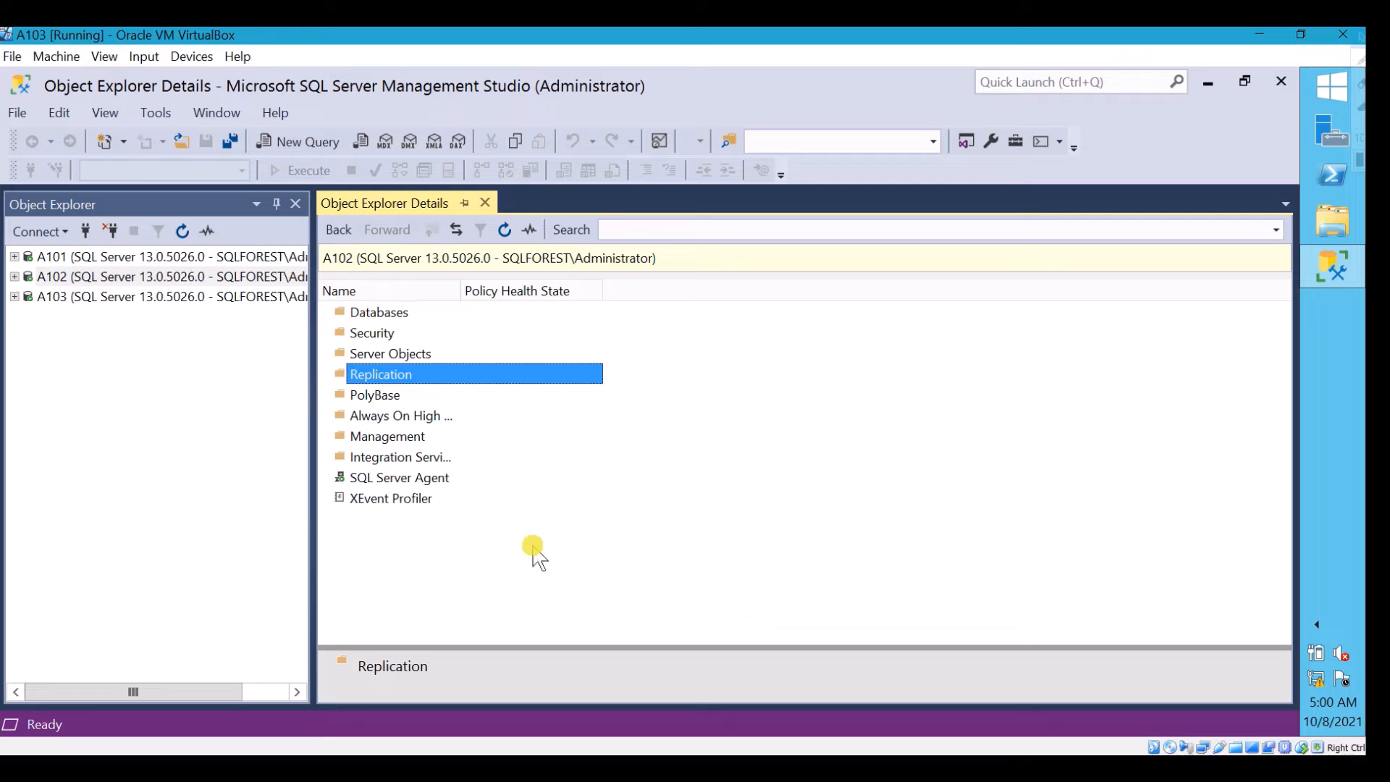
Check the System Databases of server A102 for the distribution_db database
left_click(387, 312)
double_click(387, 312)
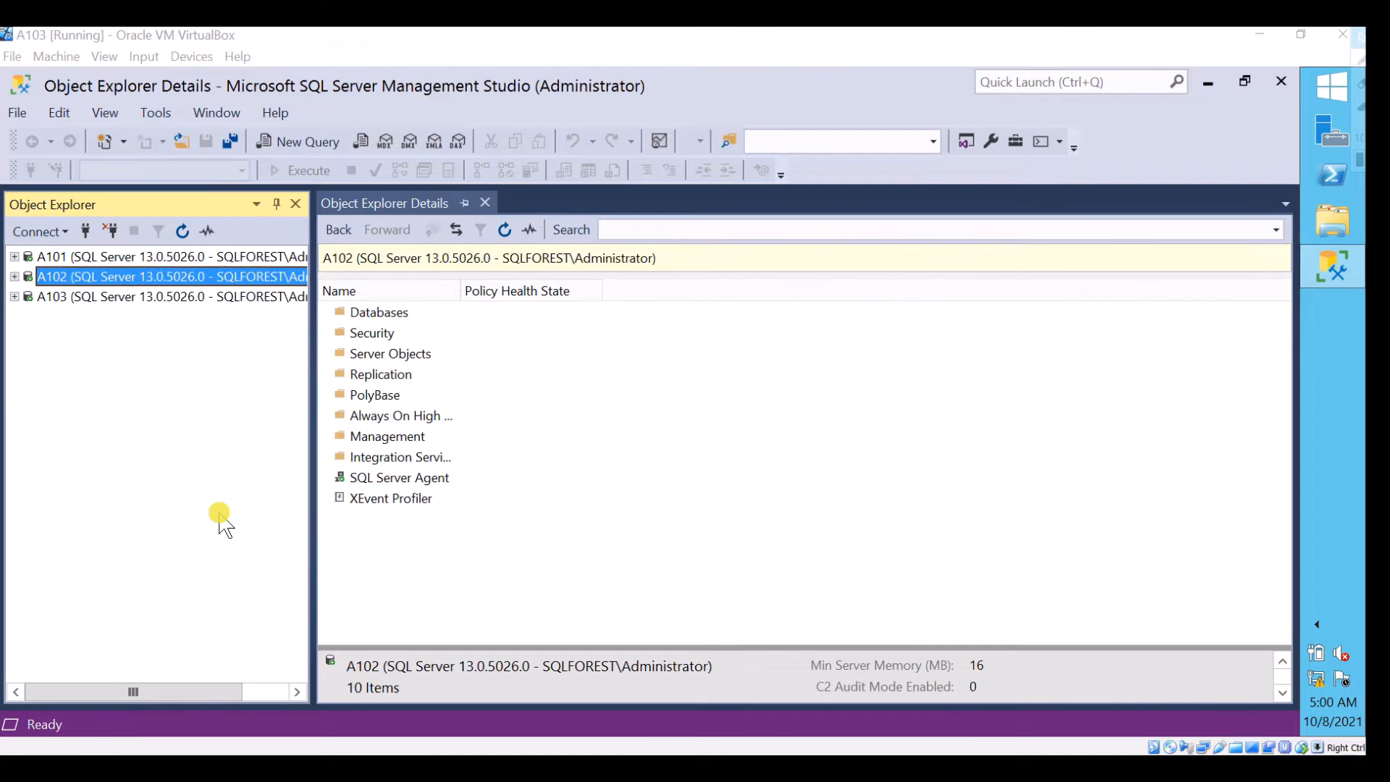
left_click(14, 277)
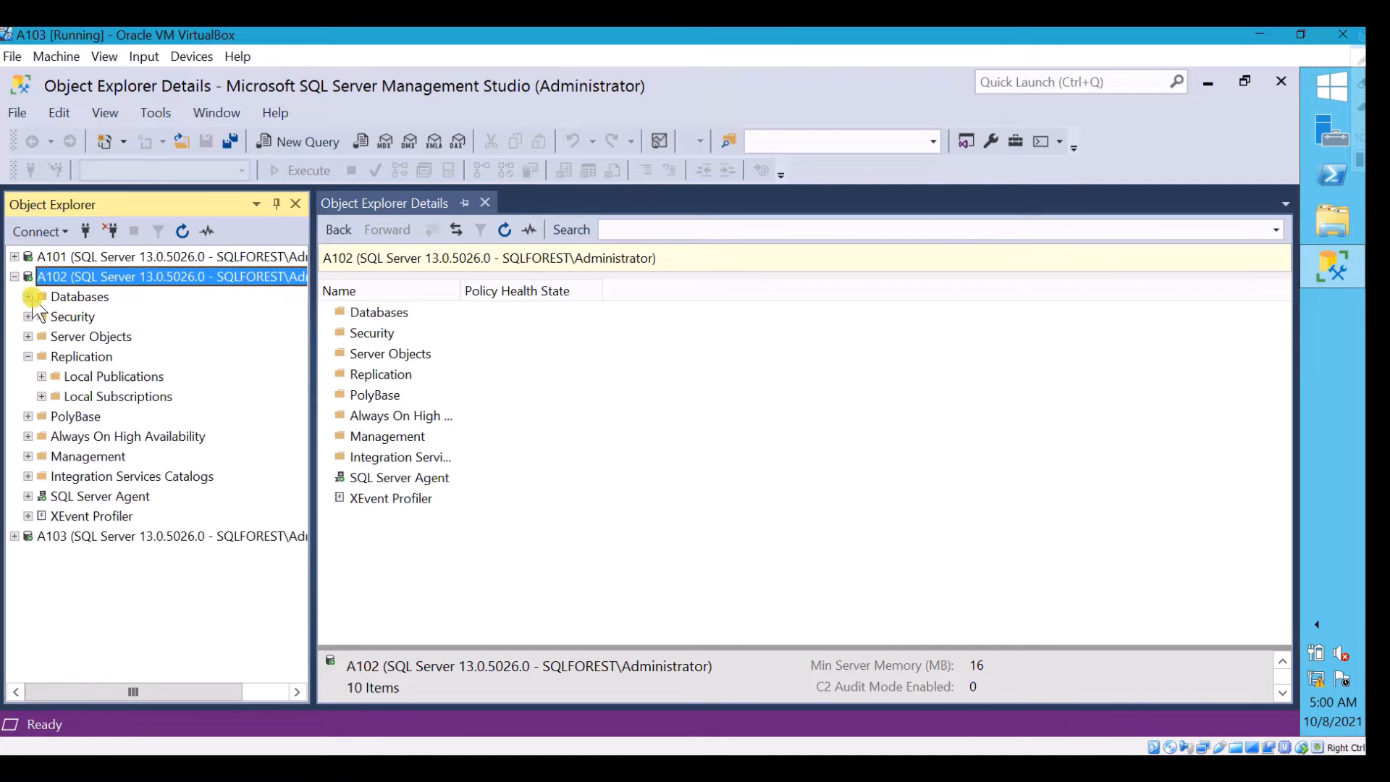
left_click(34, 300)
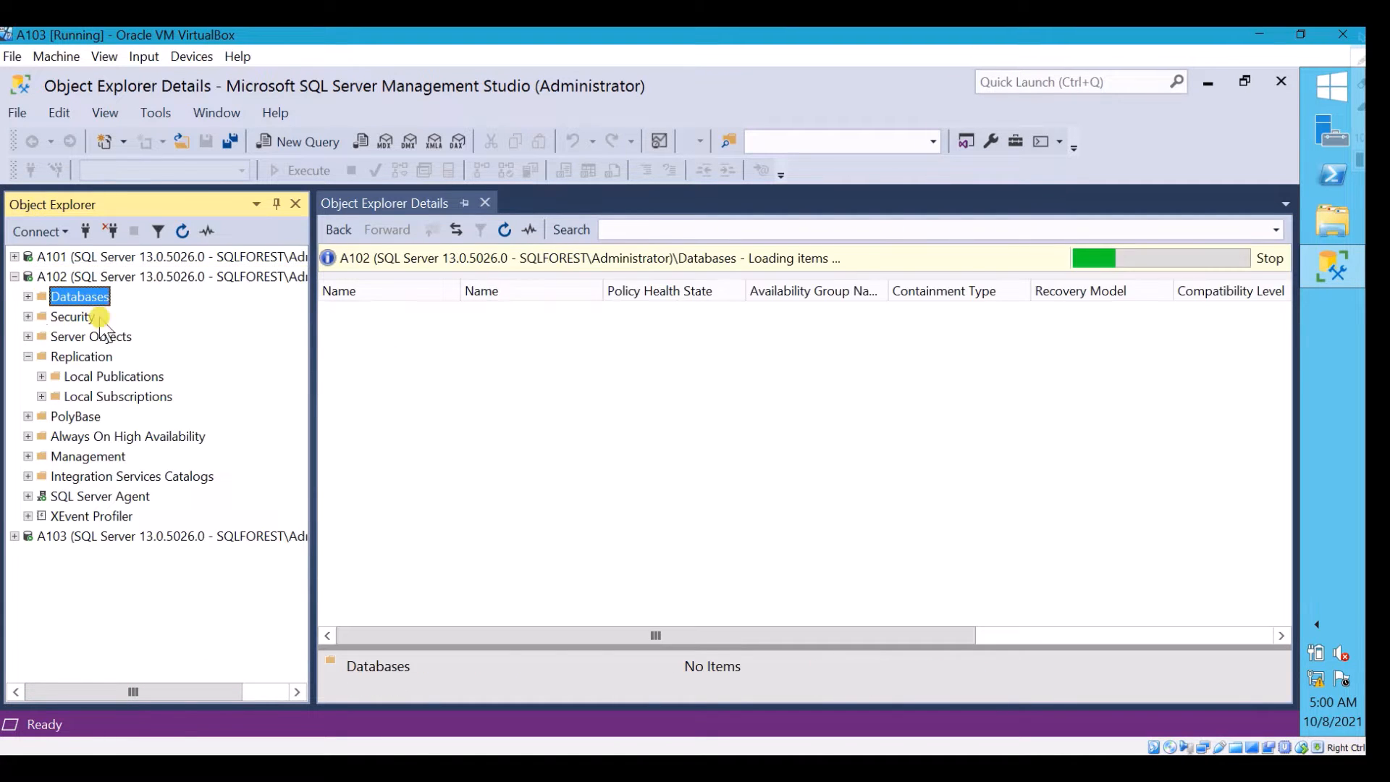
left_click(29, 296)
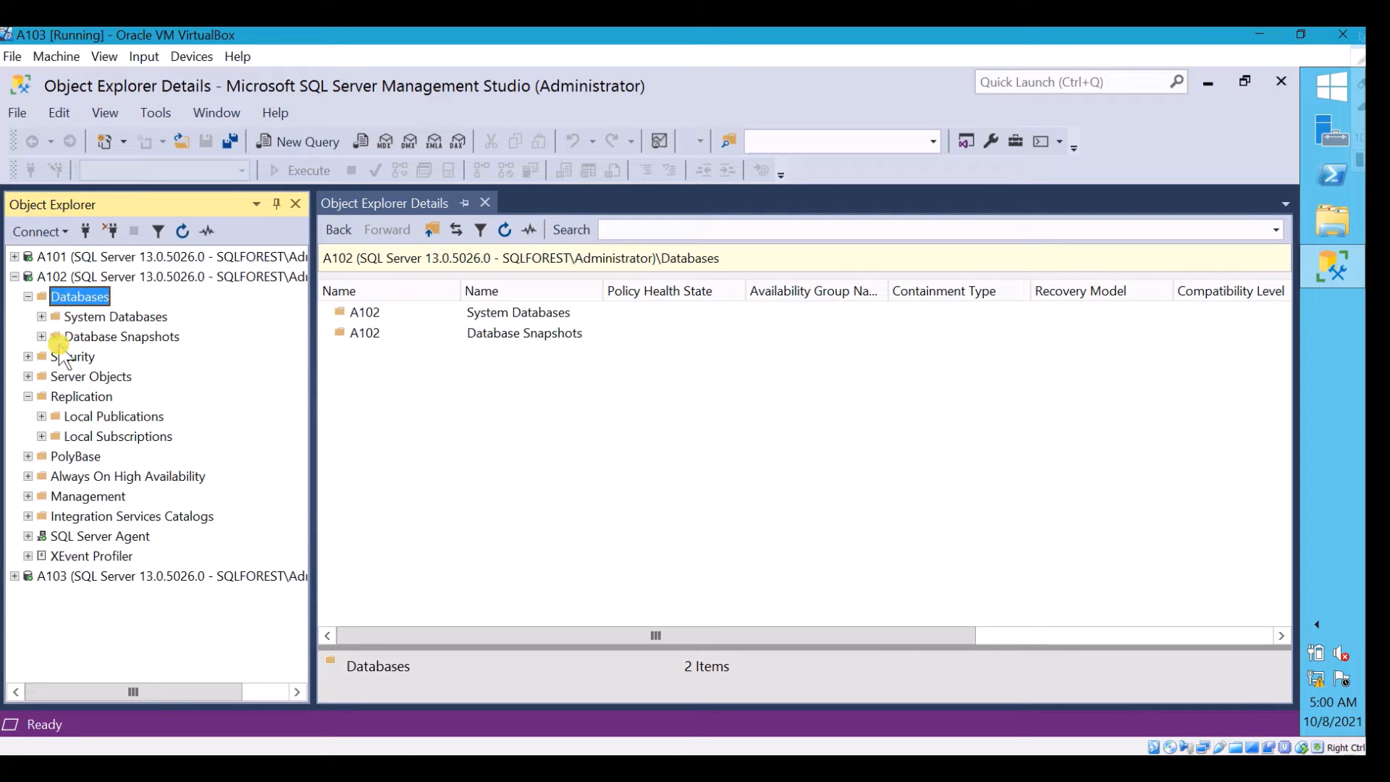
left_click(72, 316)
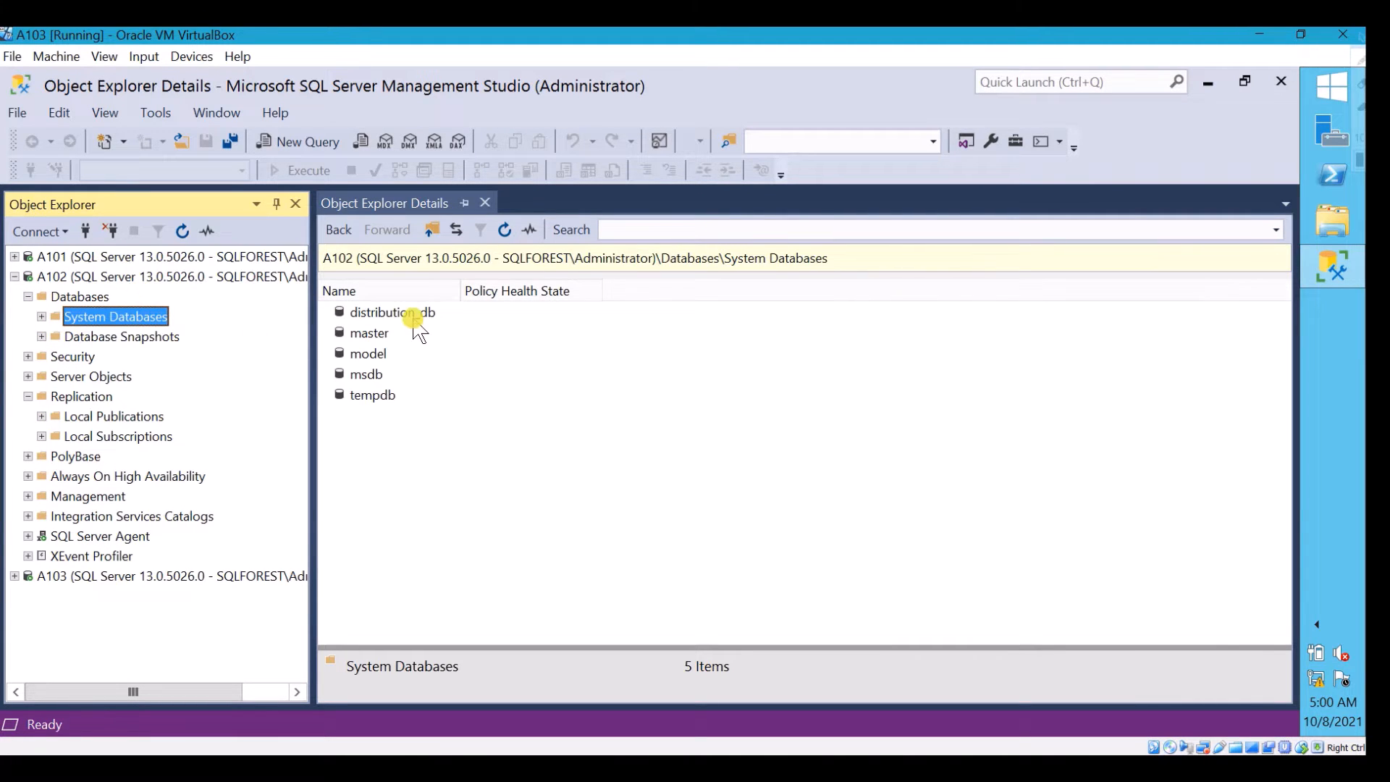
left_click(412, 317)
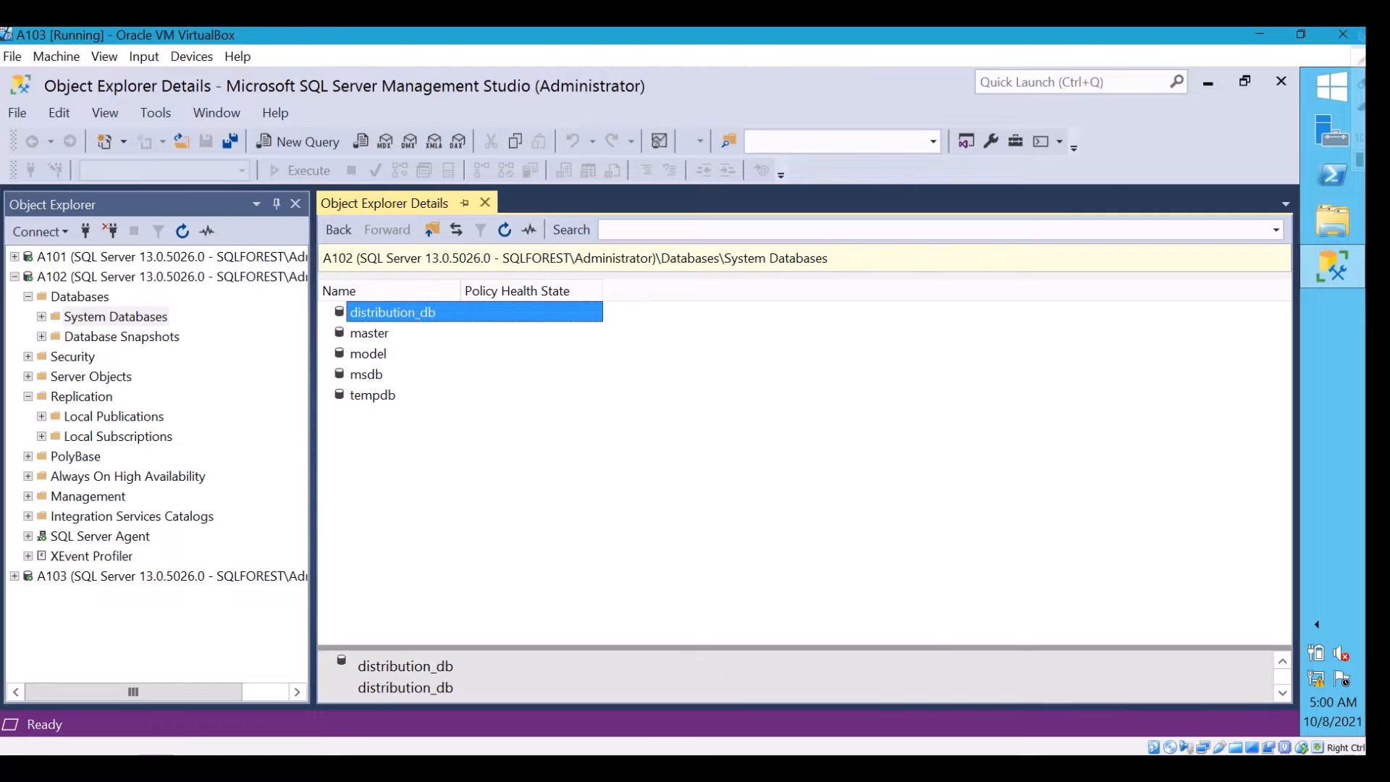
left_click(75, 319)
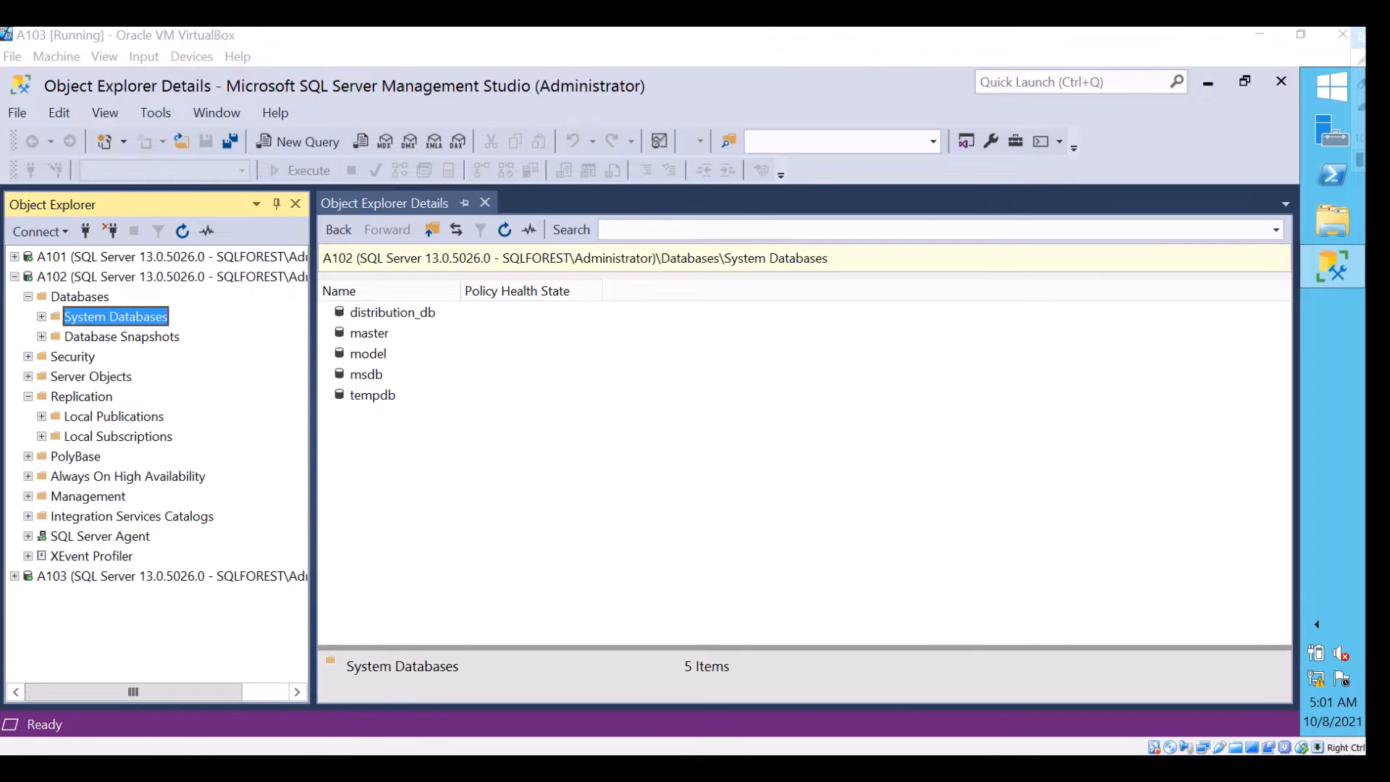
Examine the distributor_admin login among A102's security logins, including its assigned server roles, and close its properties
left_click(51, 356)
double_click(369, 313)
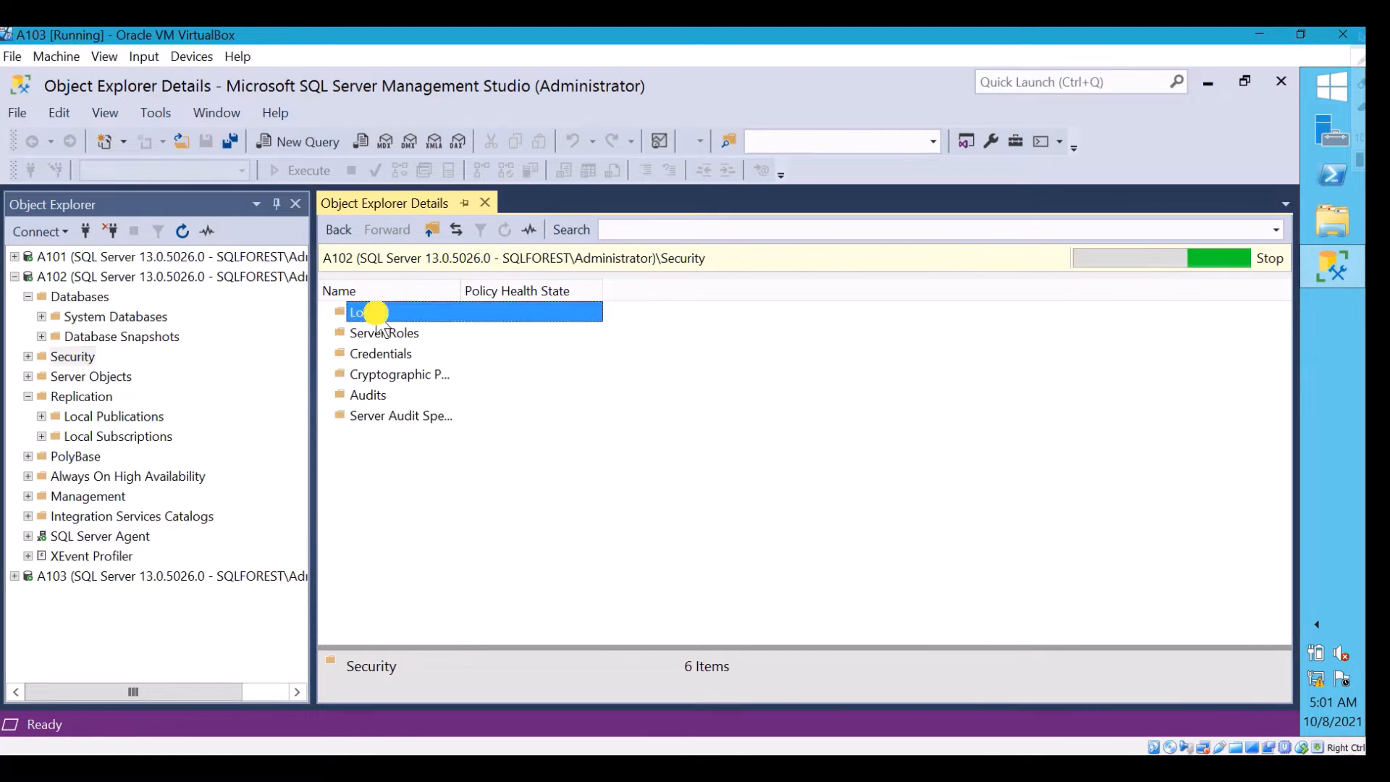
left_click(425, 353)
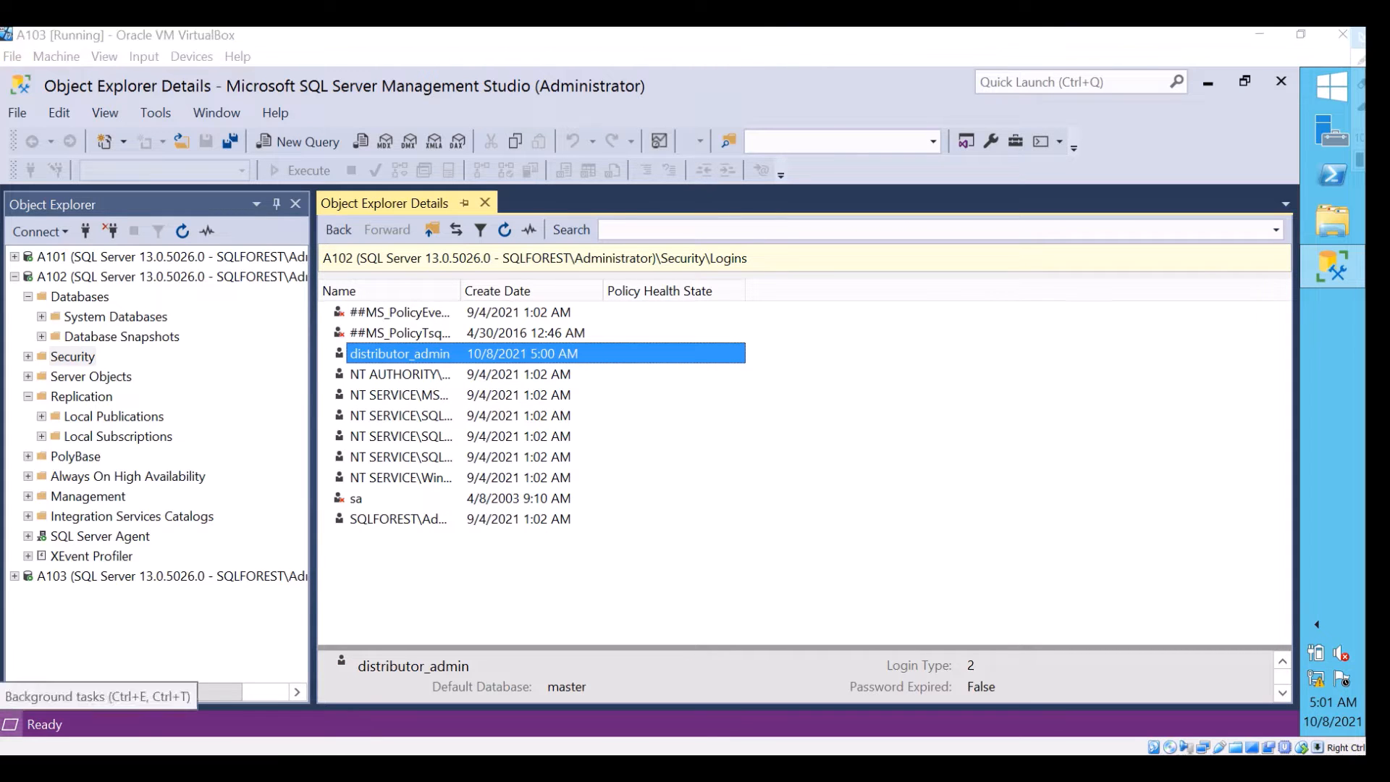
double_click(605, 351)
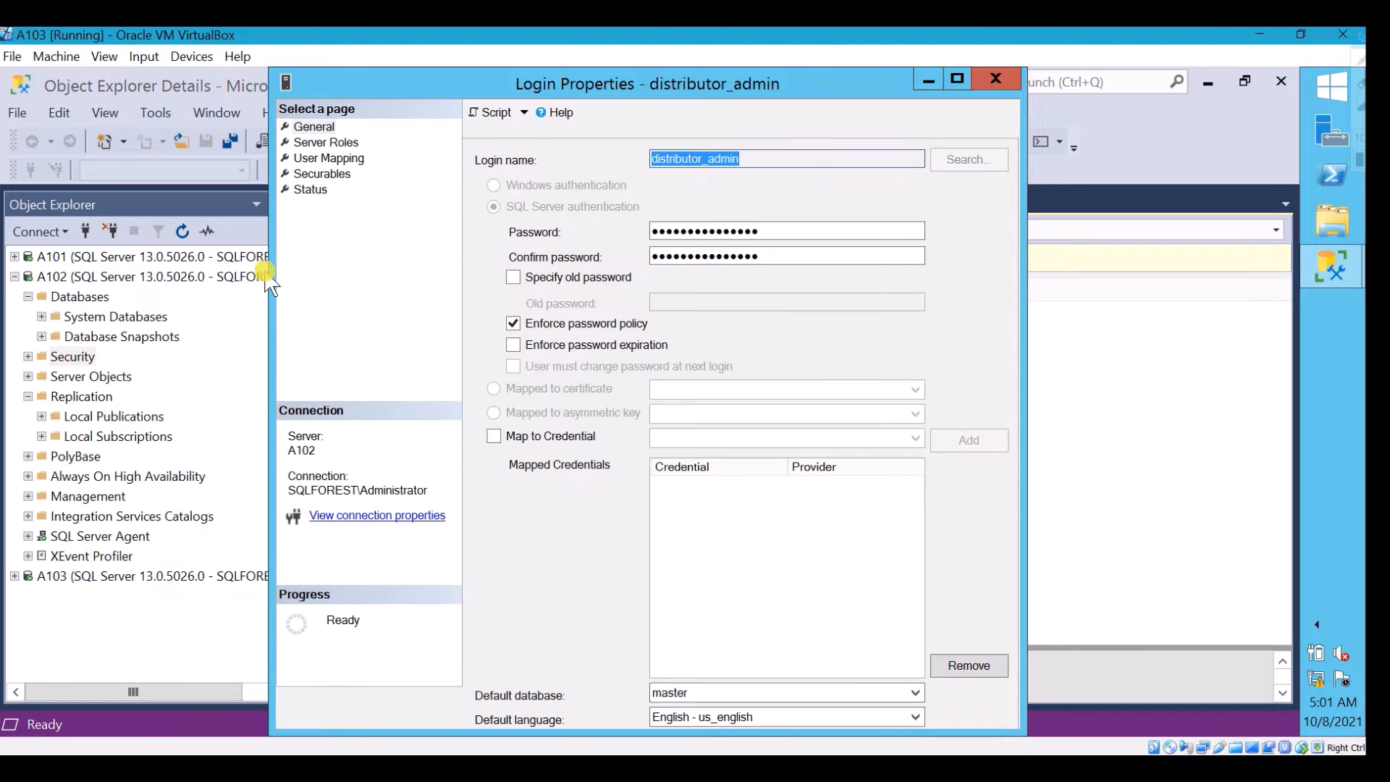
left_click(327, 142)
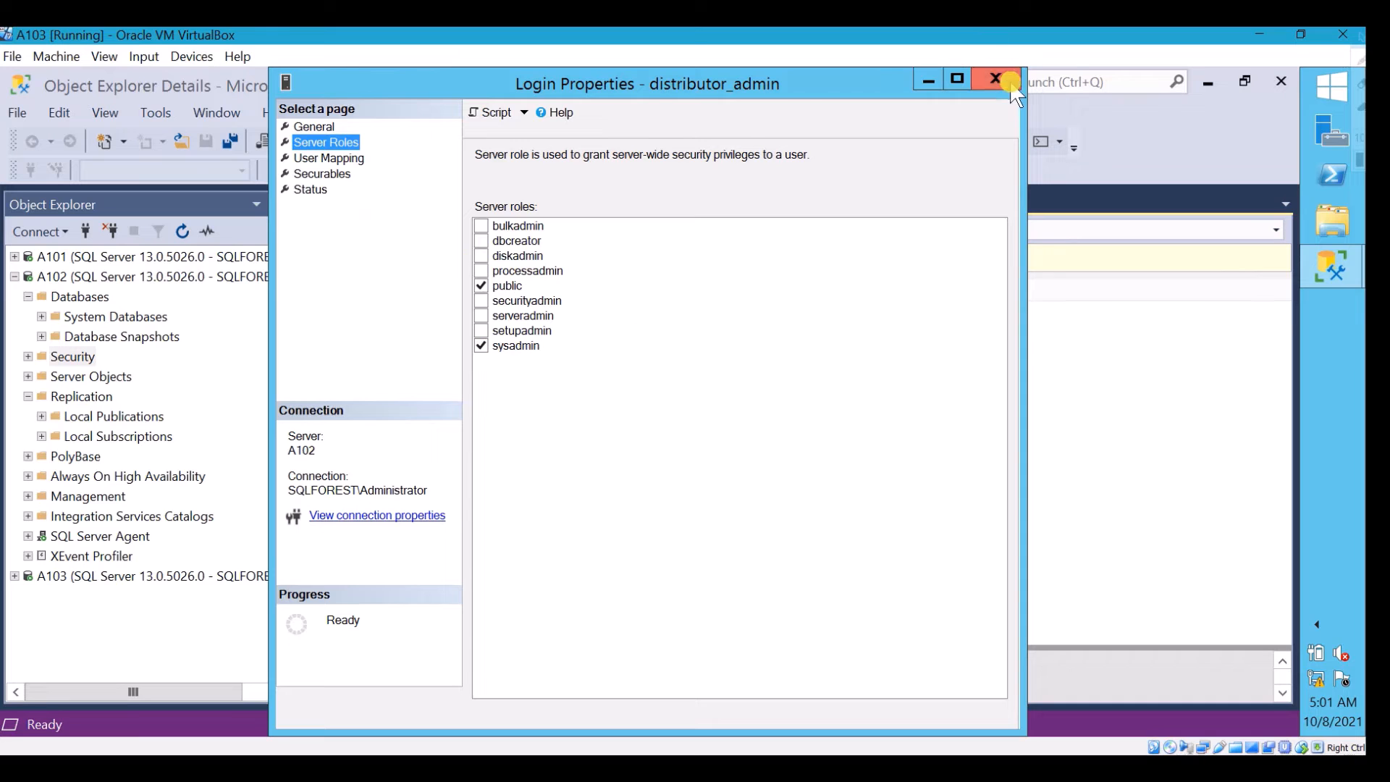
left_click(1010, 79)
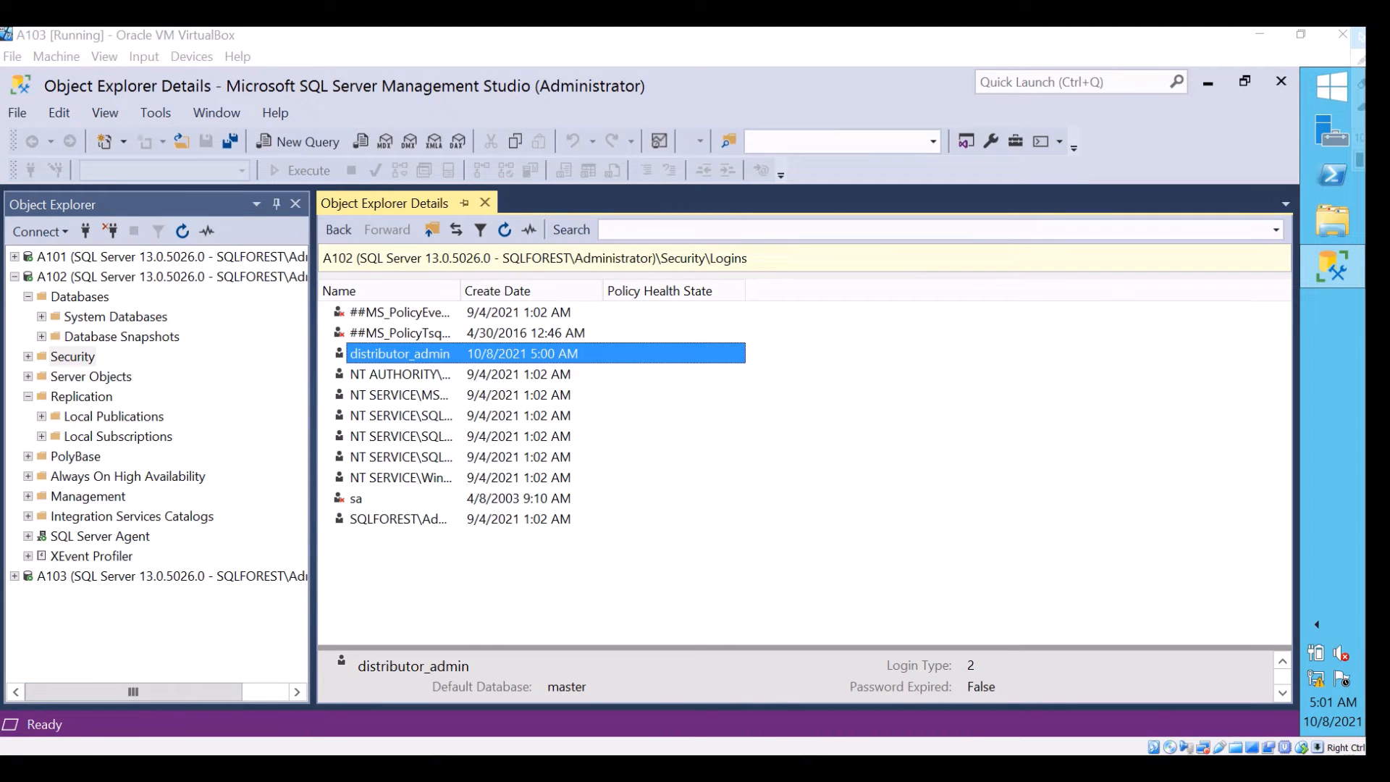
Collapse server A102 and check A101's databases for the TR1 database
double_click(30, 276)
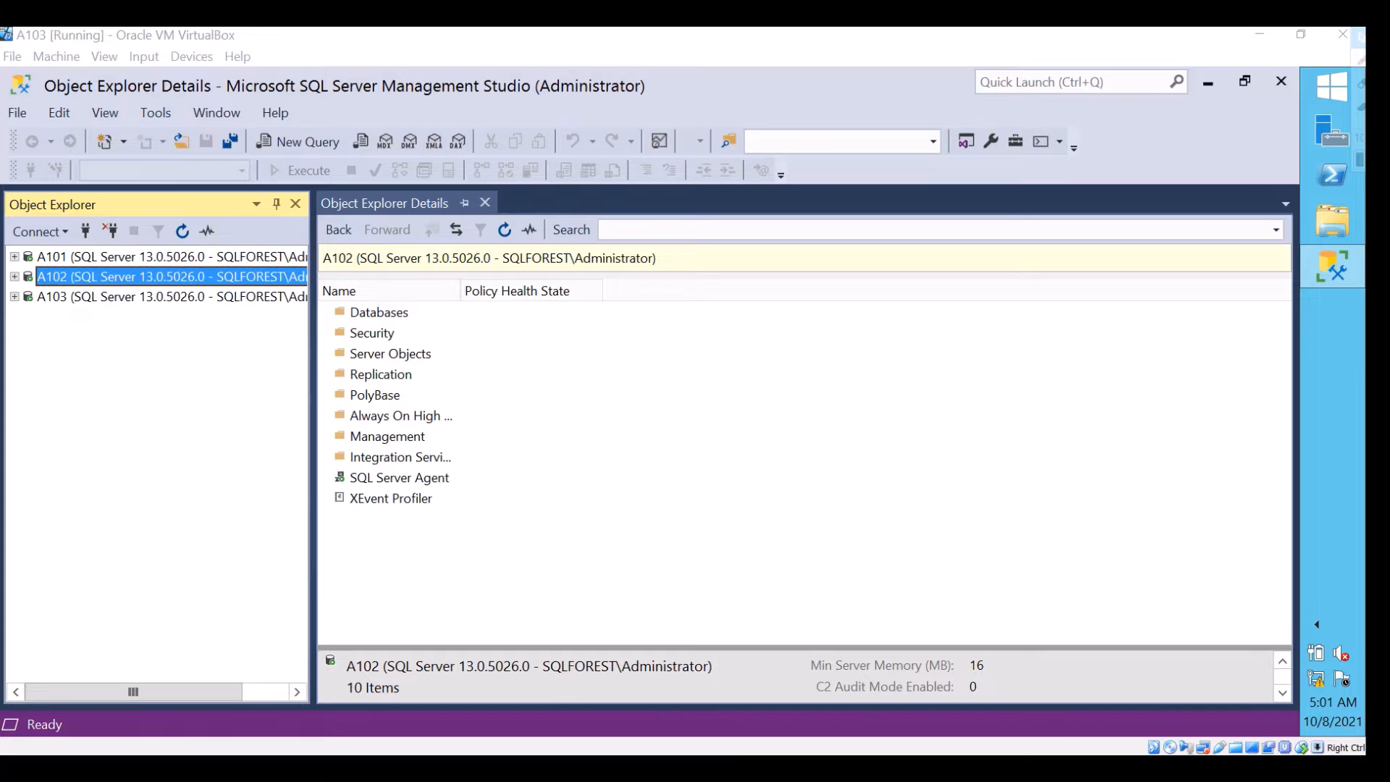
left_click(97, 258)
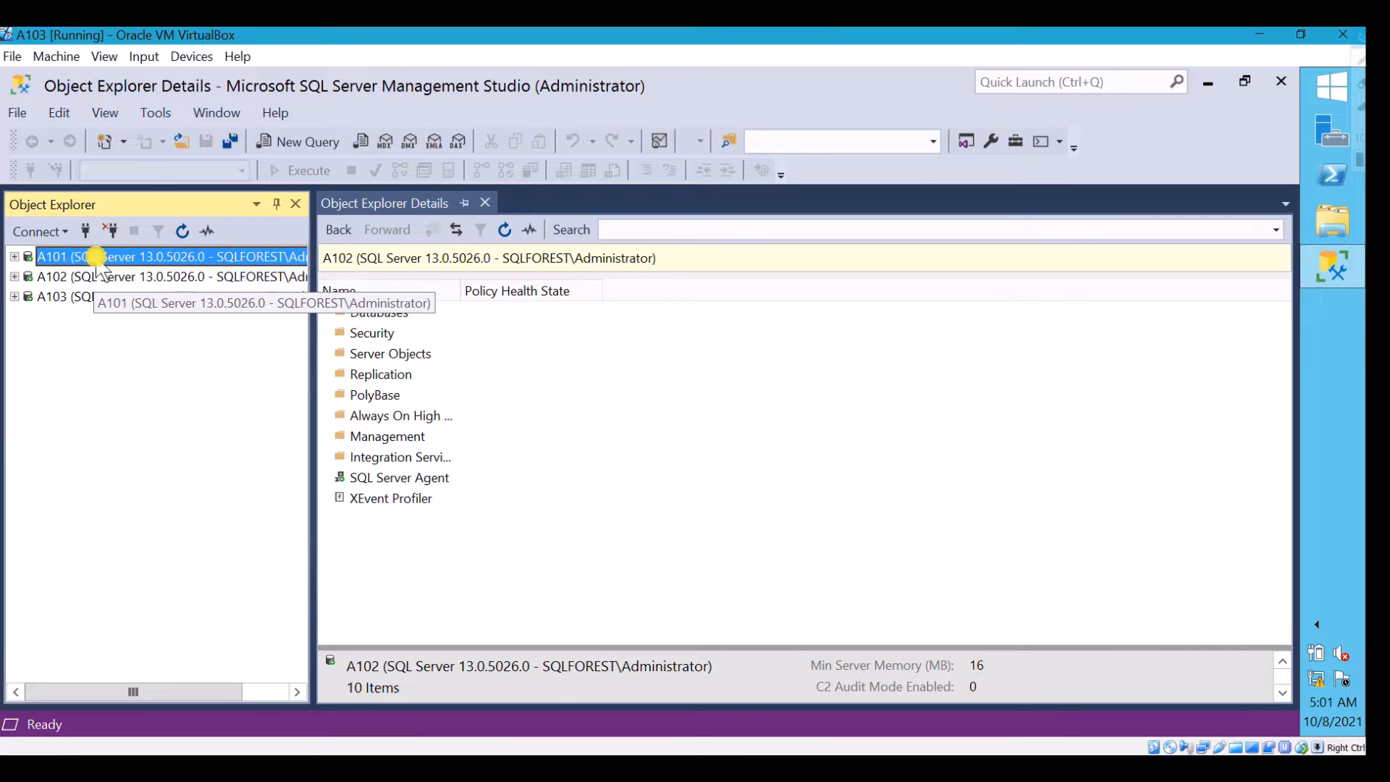
left_click(14, 258)
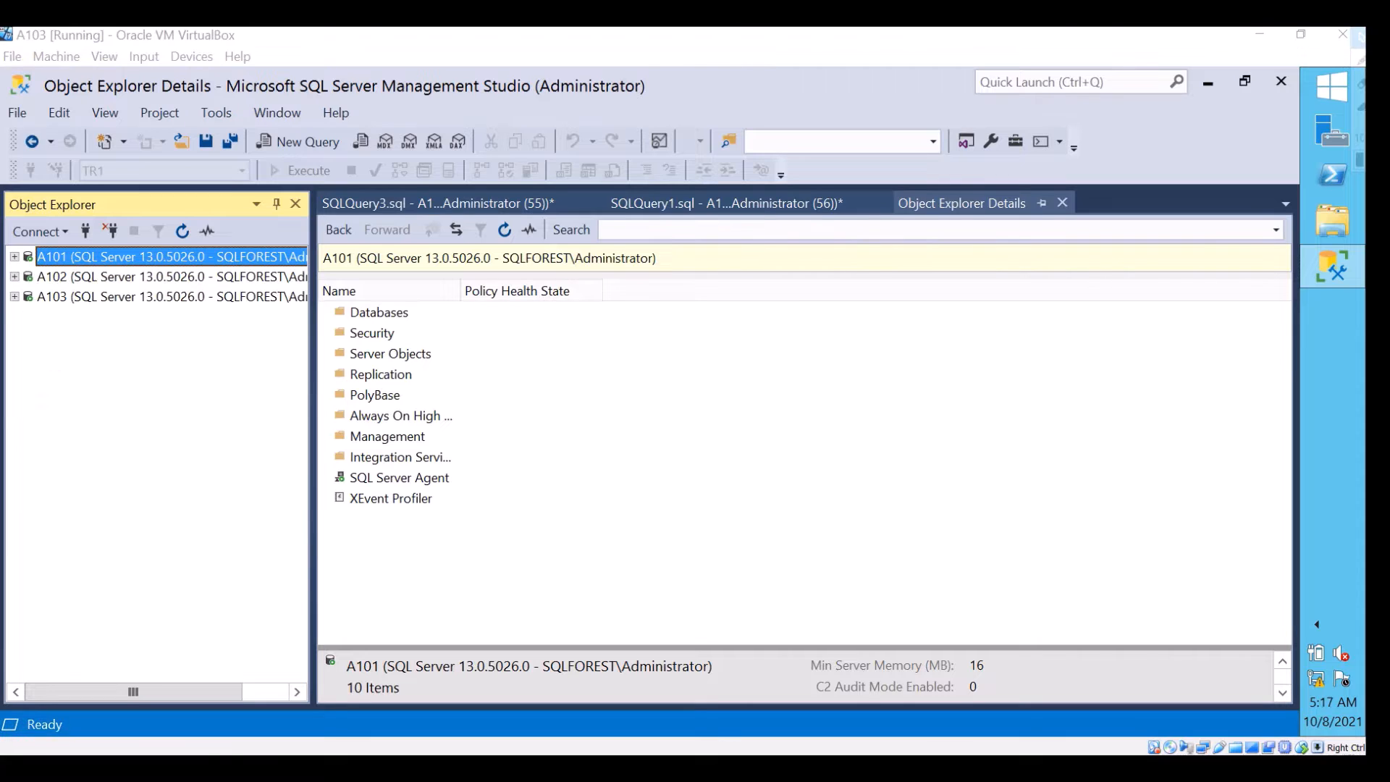
left_click(14, 257)
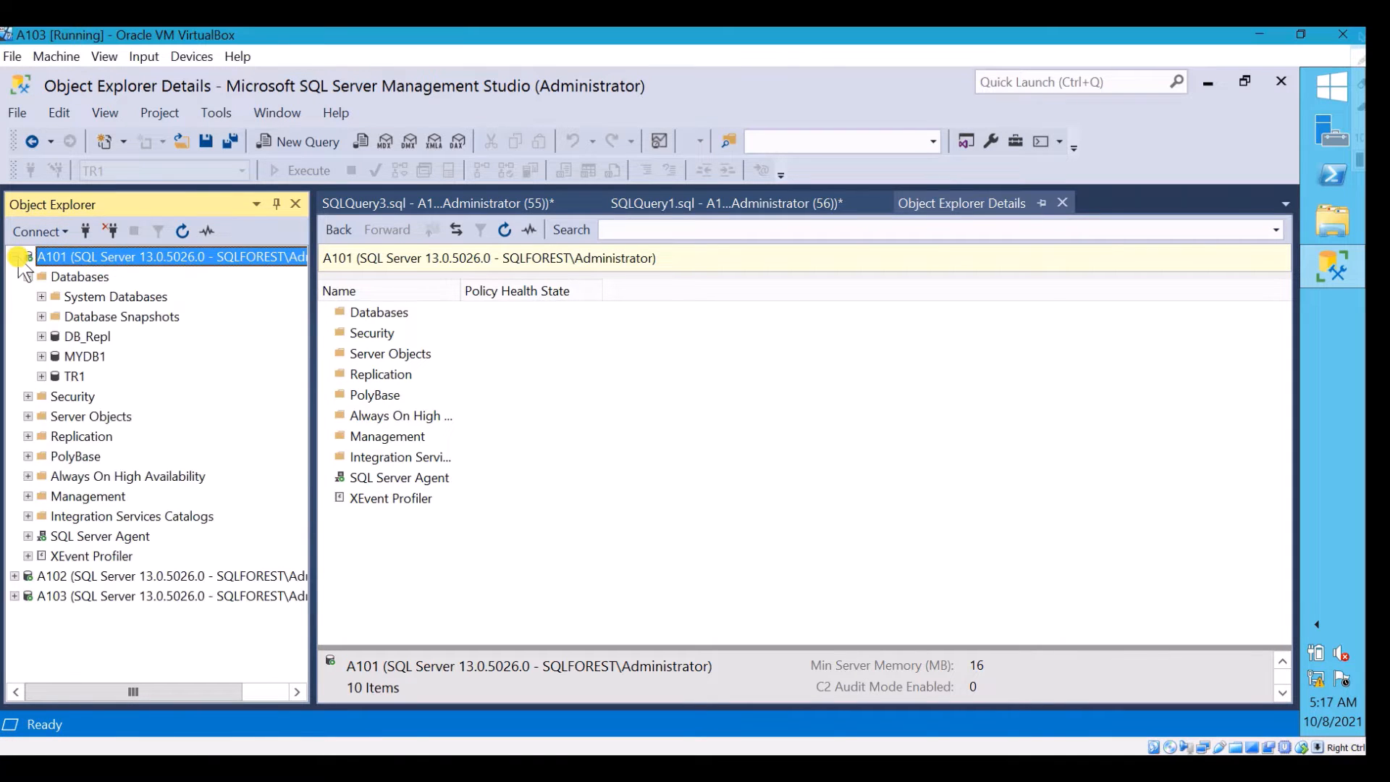
left_click(76, 377)
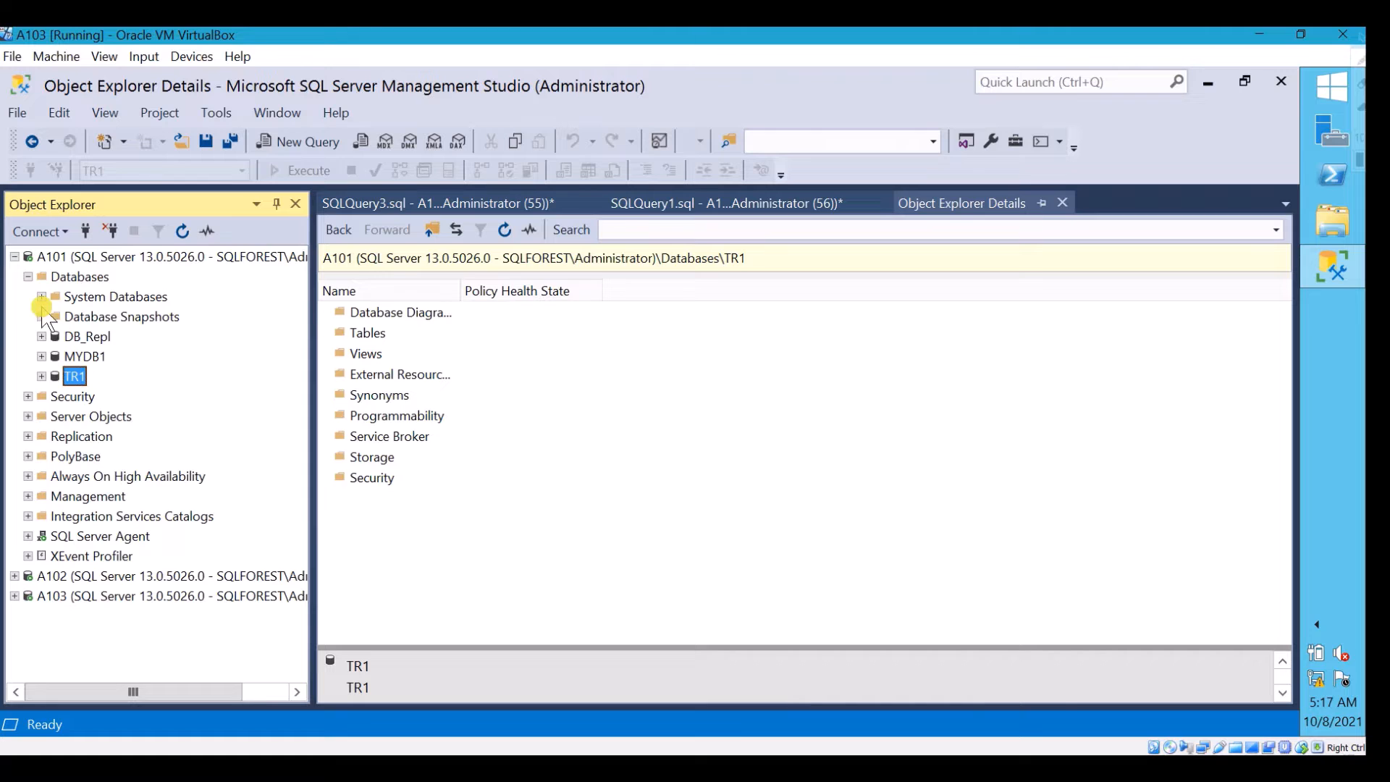
Start a new publication in the Local Publications of server A101 and advance the wizard to the Distributor choice
left_click(69, 436)
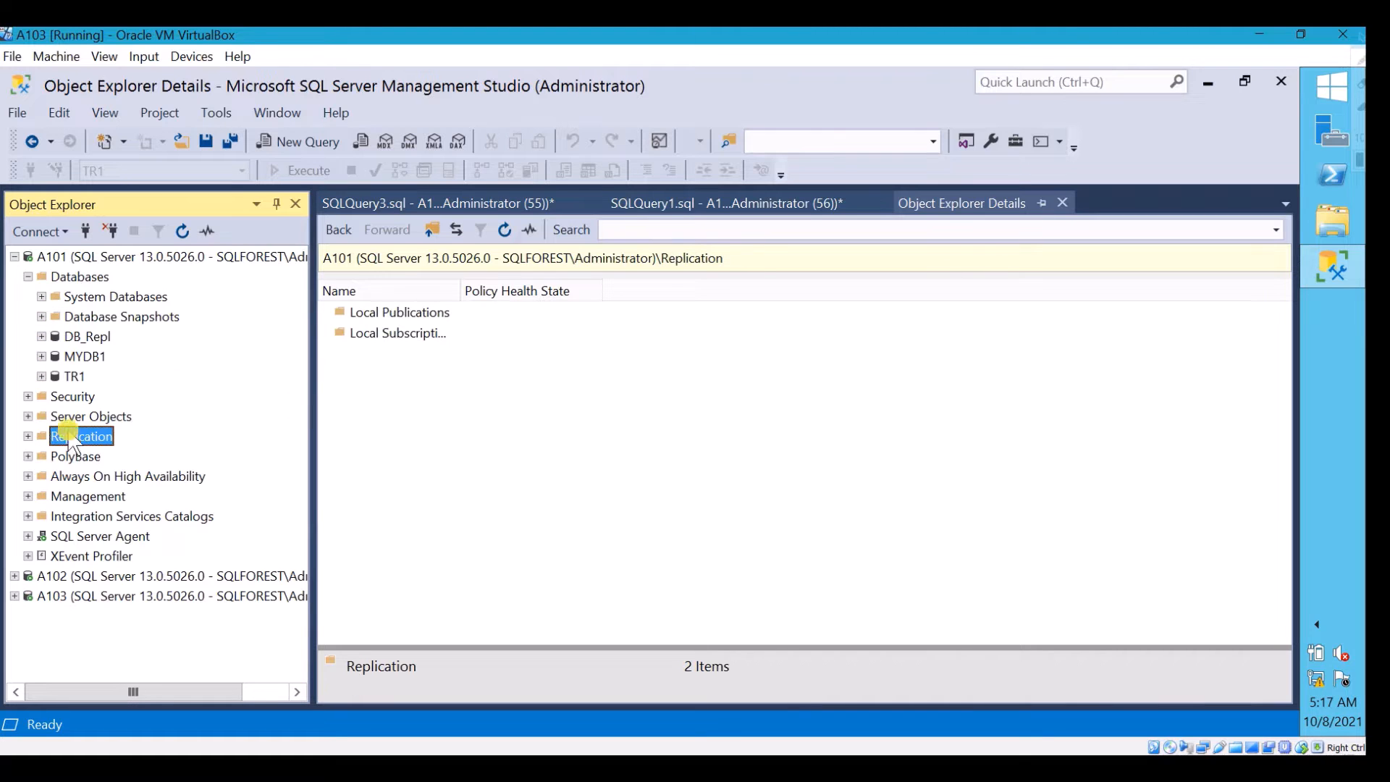
left_click(28, 277)
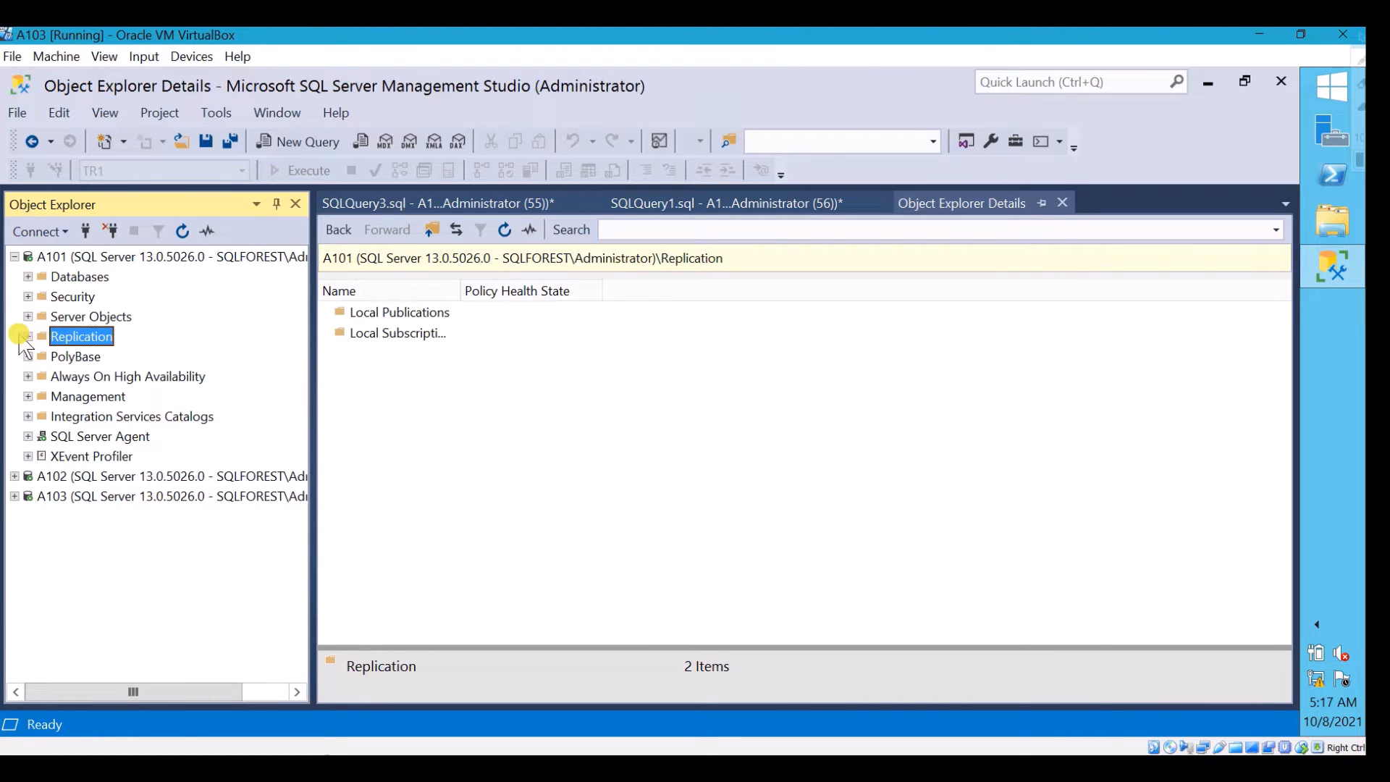
left_click(28, 336)
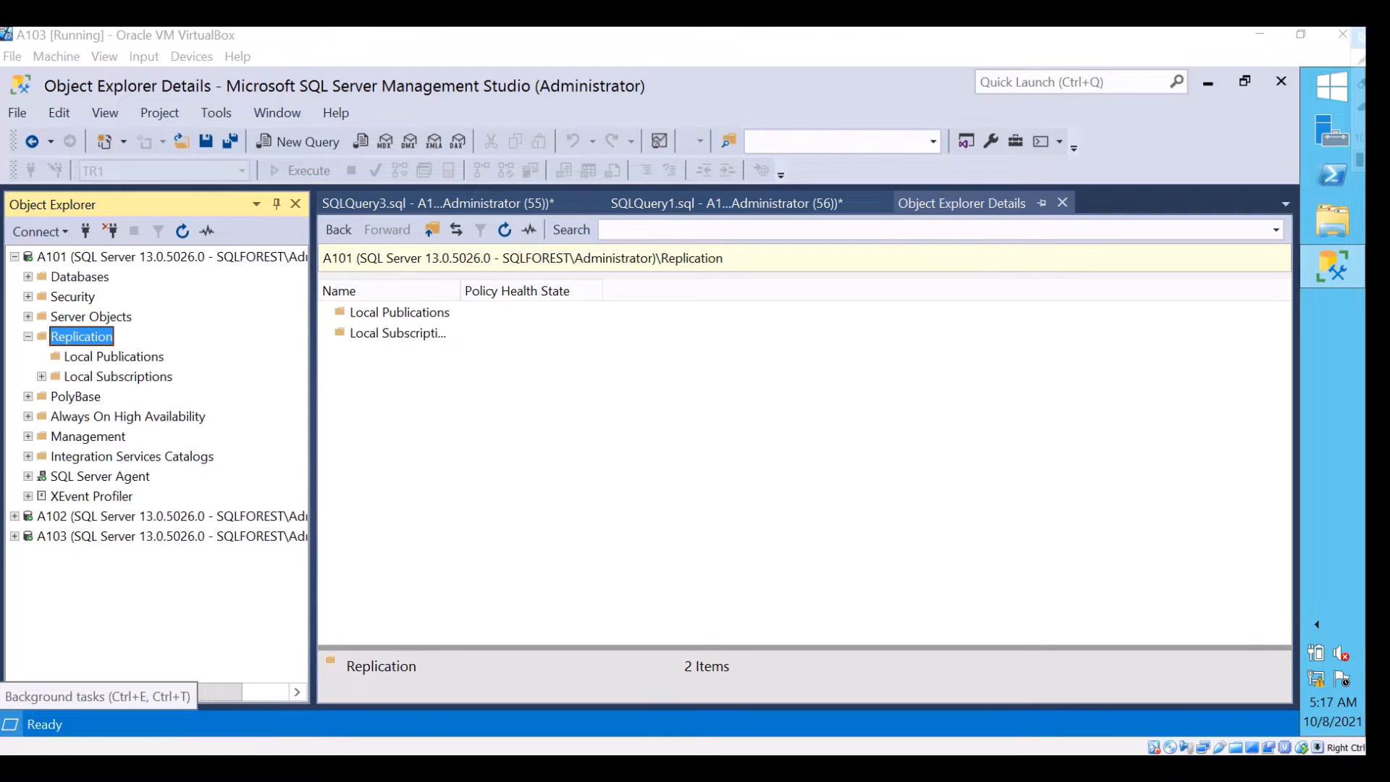
left_click(41, 376)
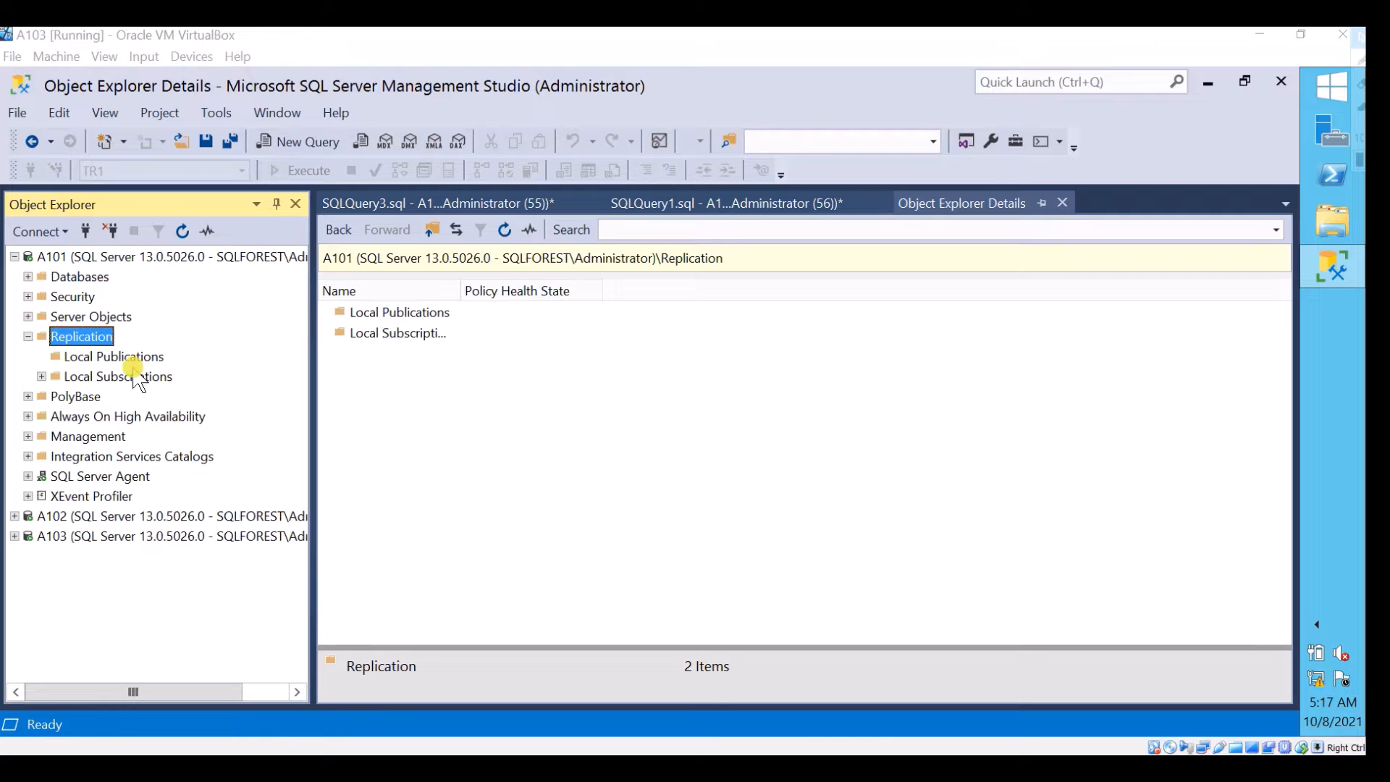
left_click(107, 357)
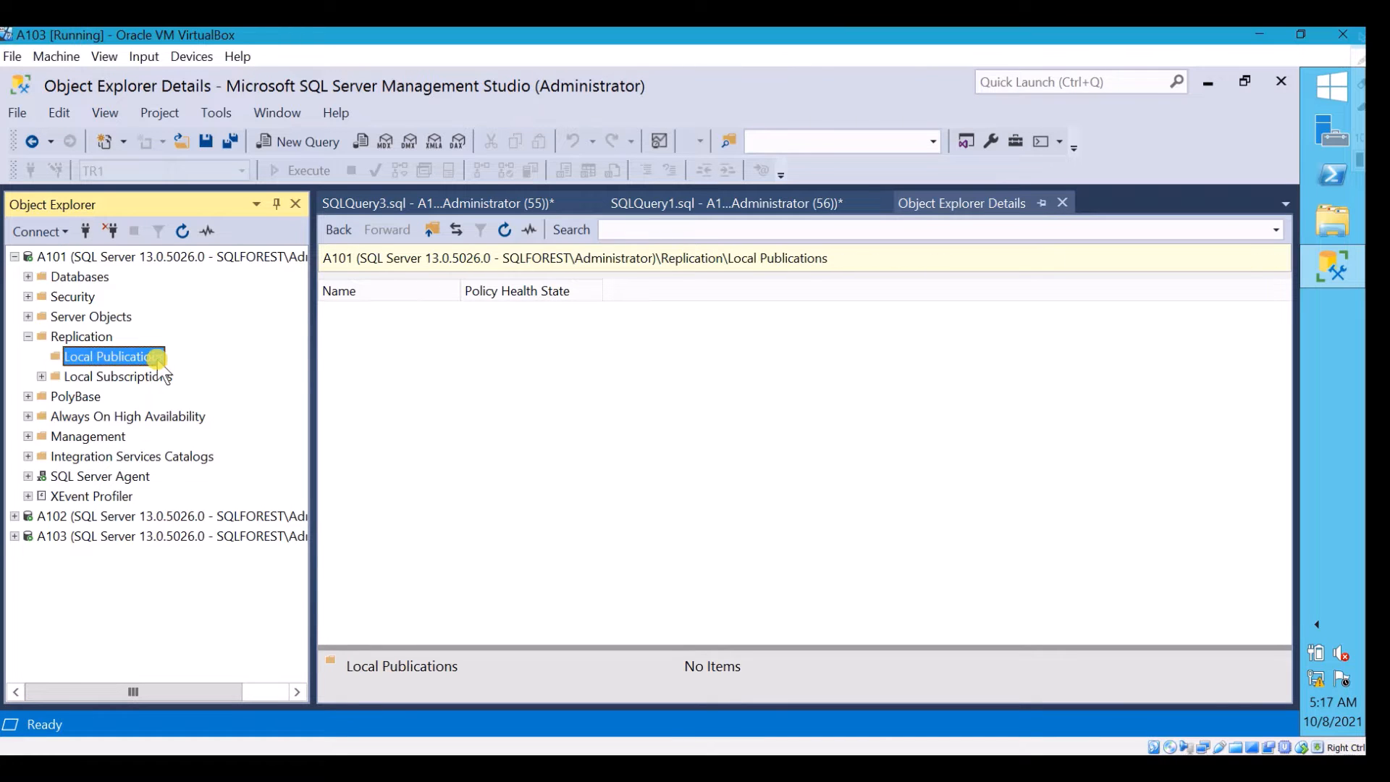
right_click(157, 362)
left_click(229, 374)
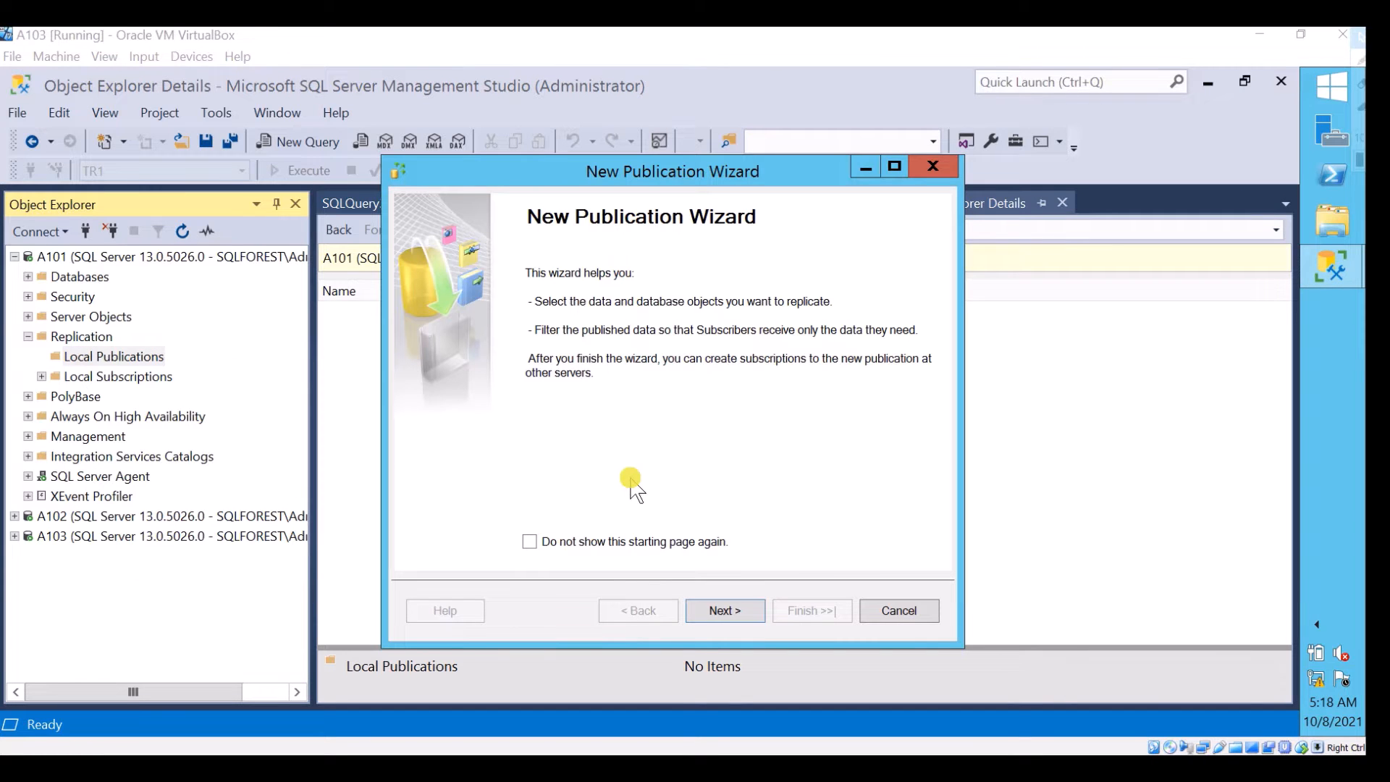
left_click(733, 612)
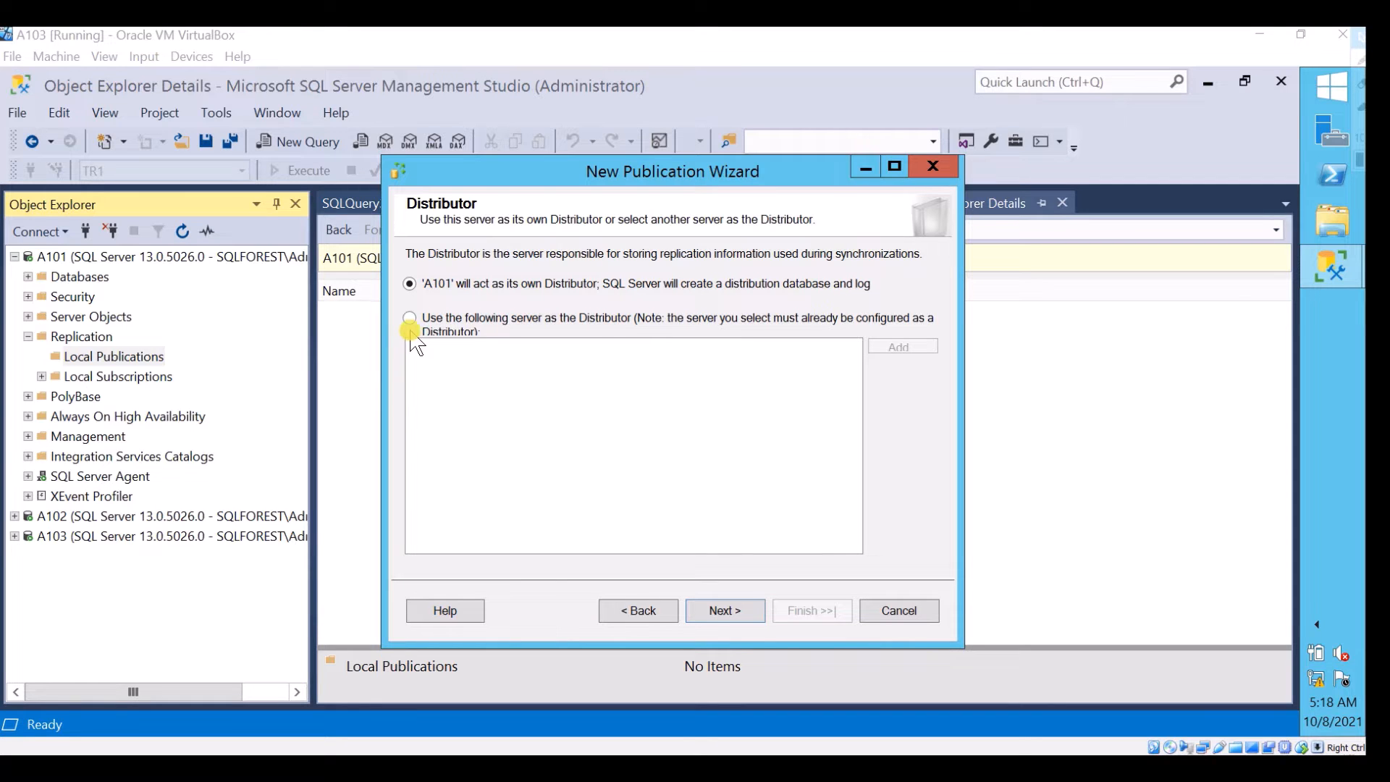
Designate A102 as the Distributor for A101, connecting to it with Windows Authentication
left_click(409, 318)
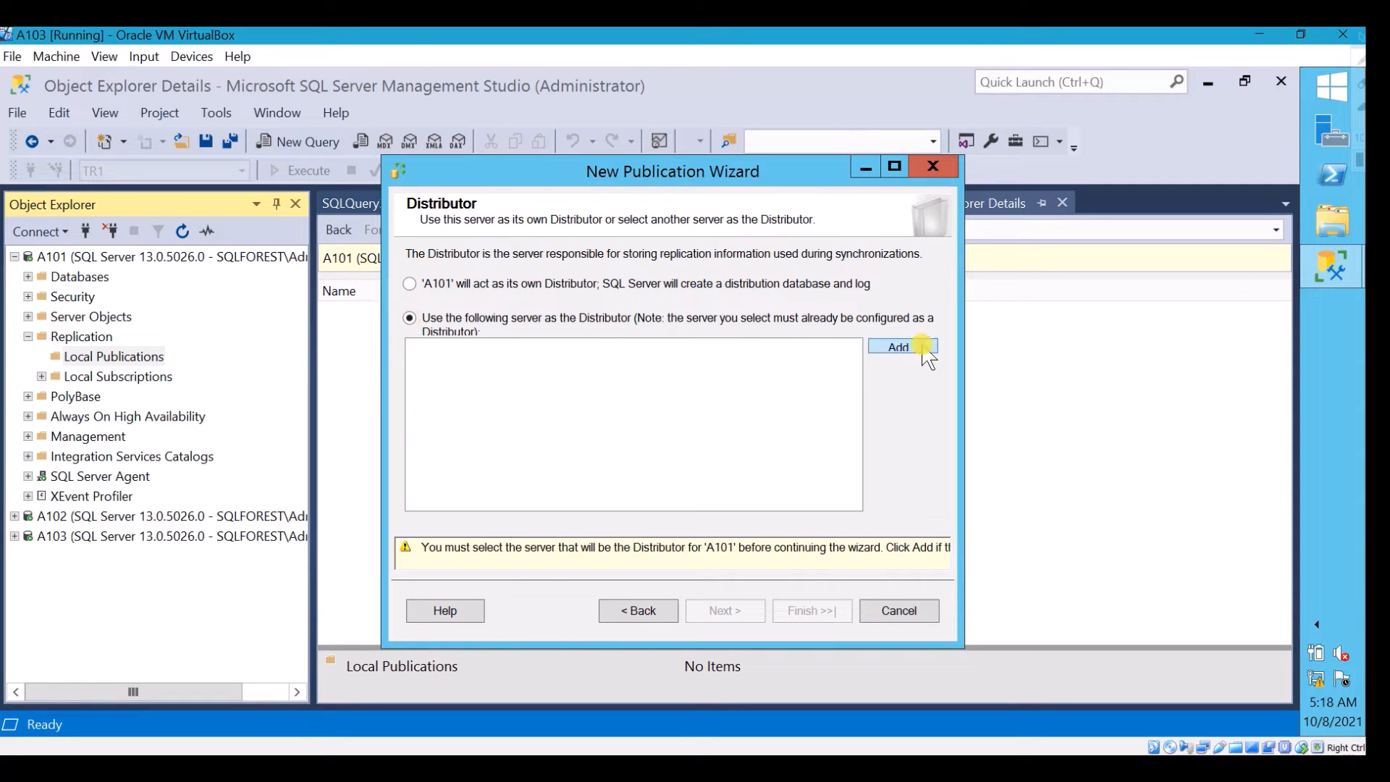
left_click(905, 346)
left_click(677, 279)
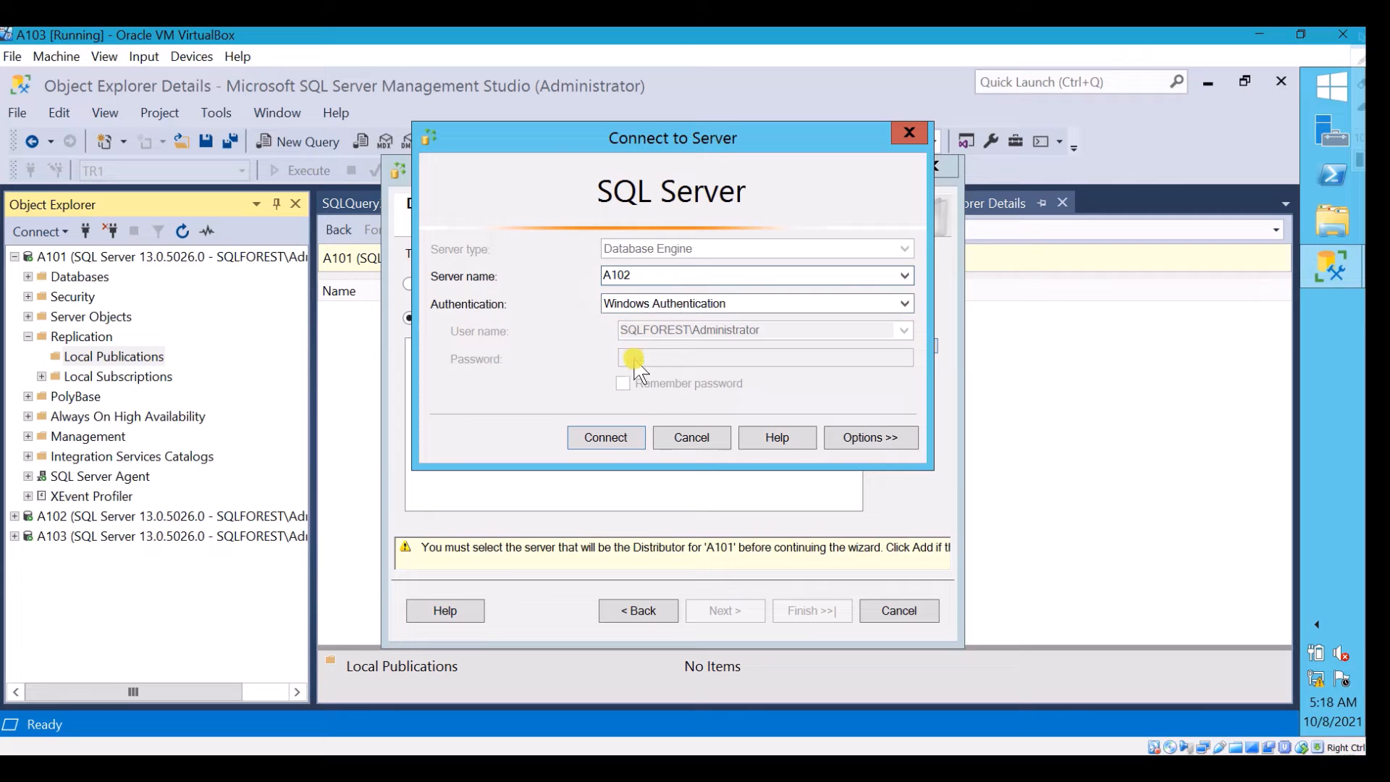
left_click(607, 437)
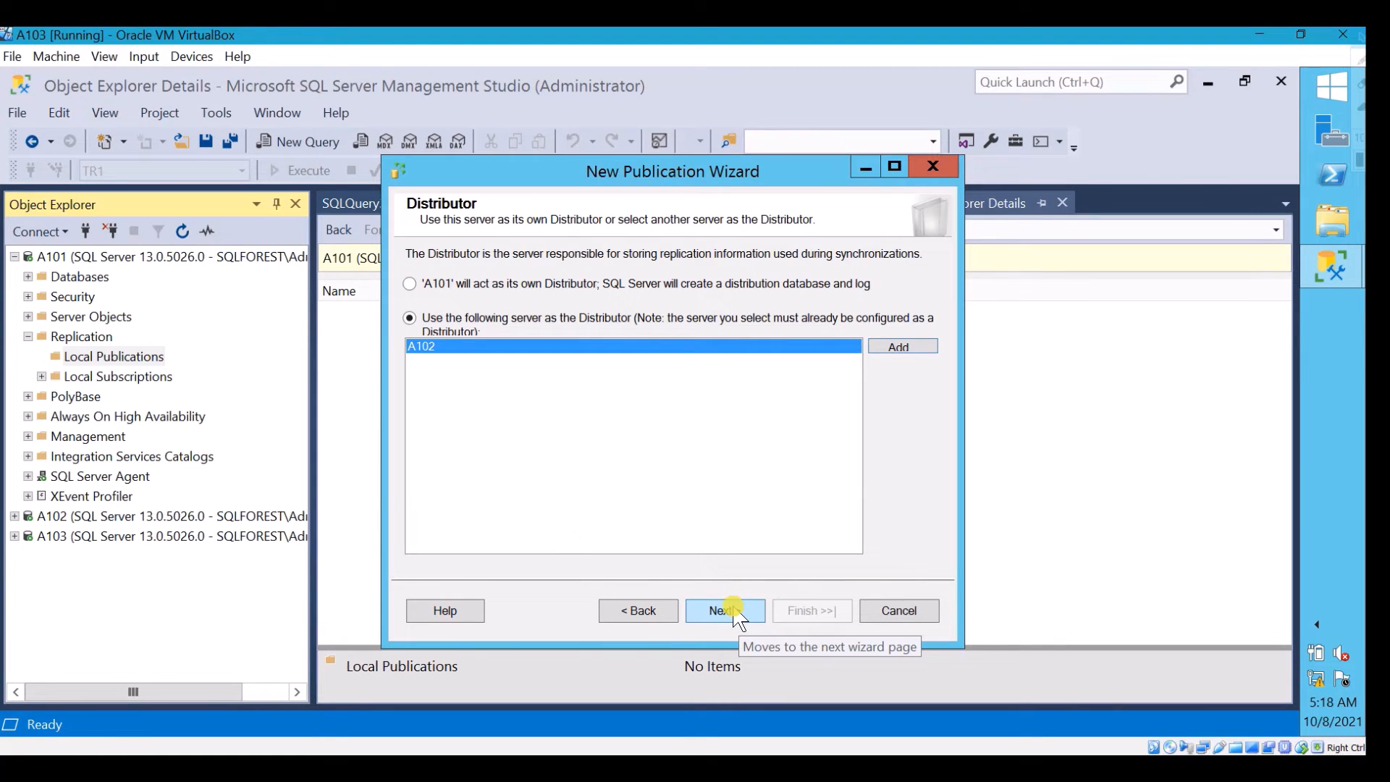
Enter and confirm the administrative password for A101's link to Distributor A102, and continue to the publication database choice
left_click(84, 767)
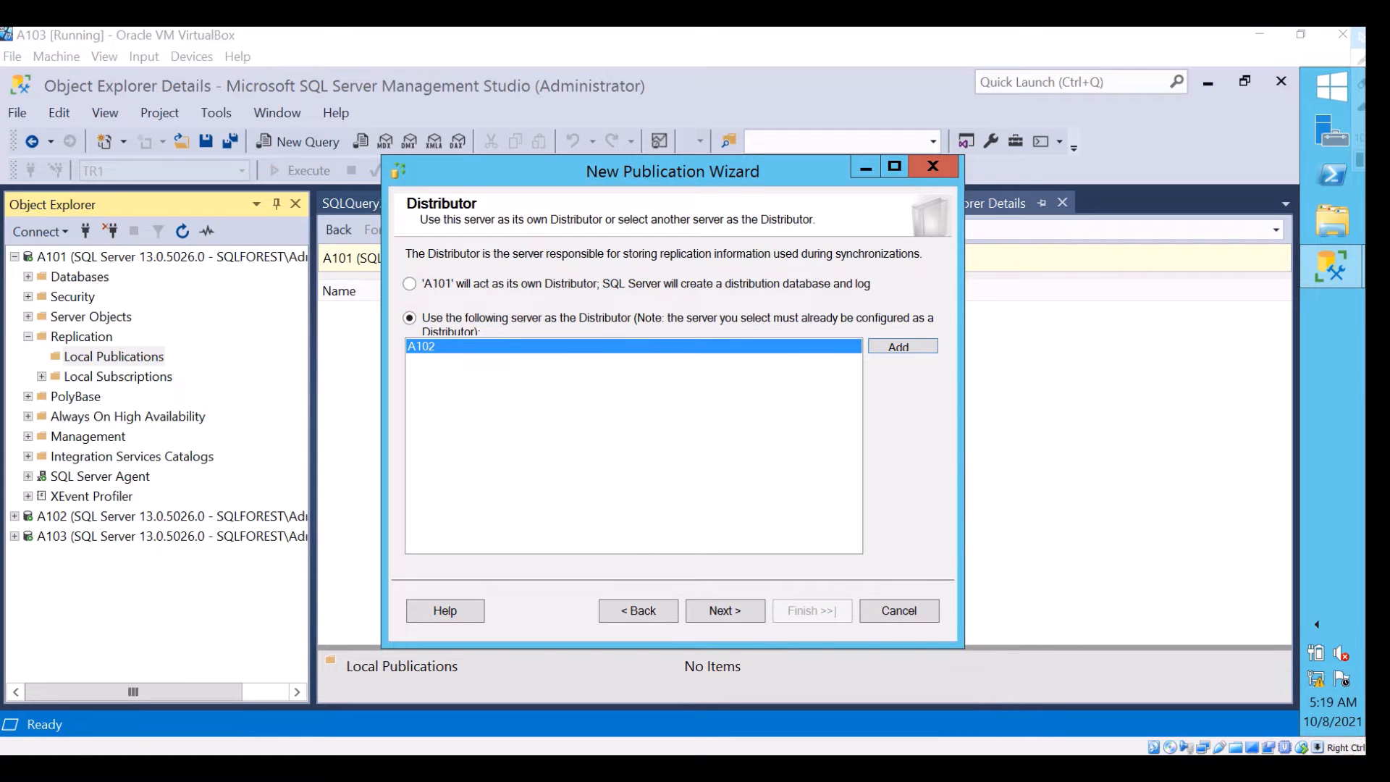
left_click(727, 608)
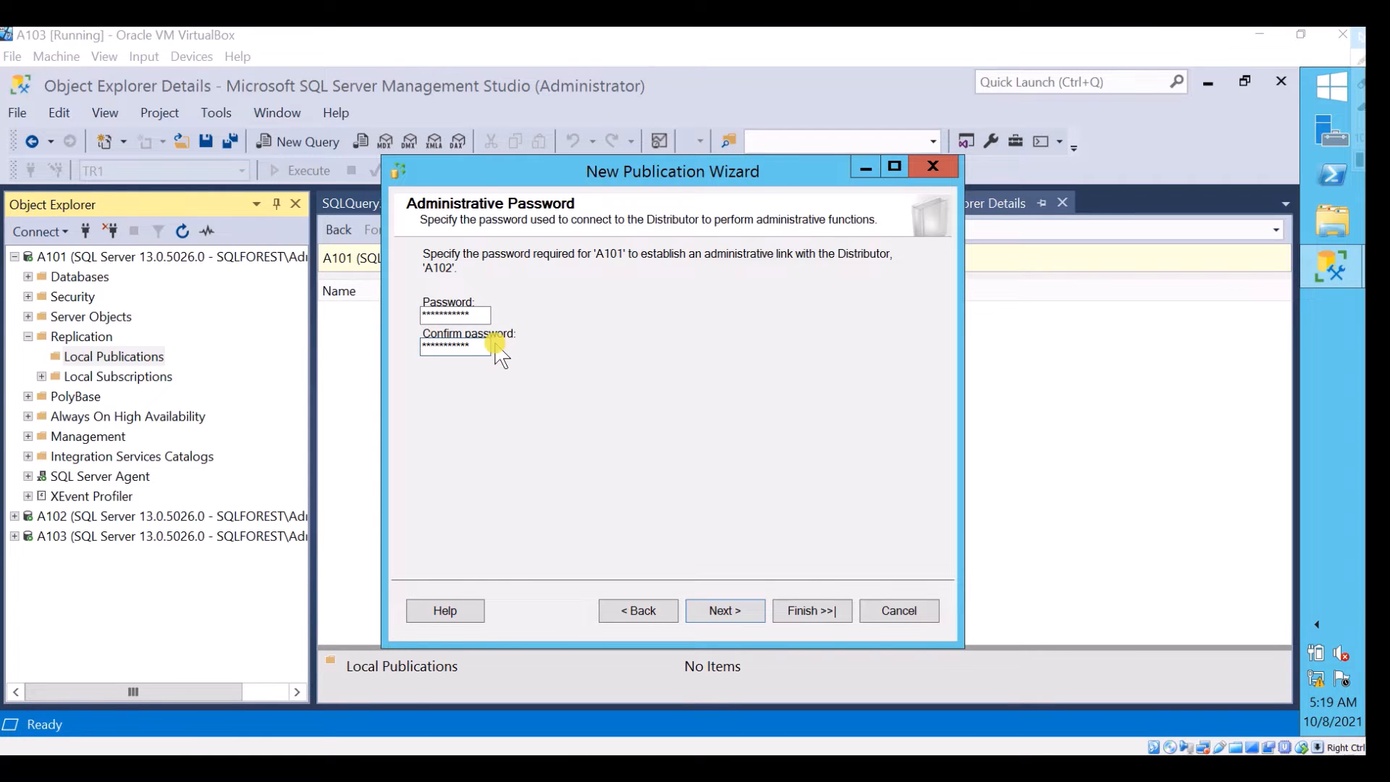
left_click(724, 610)
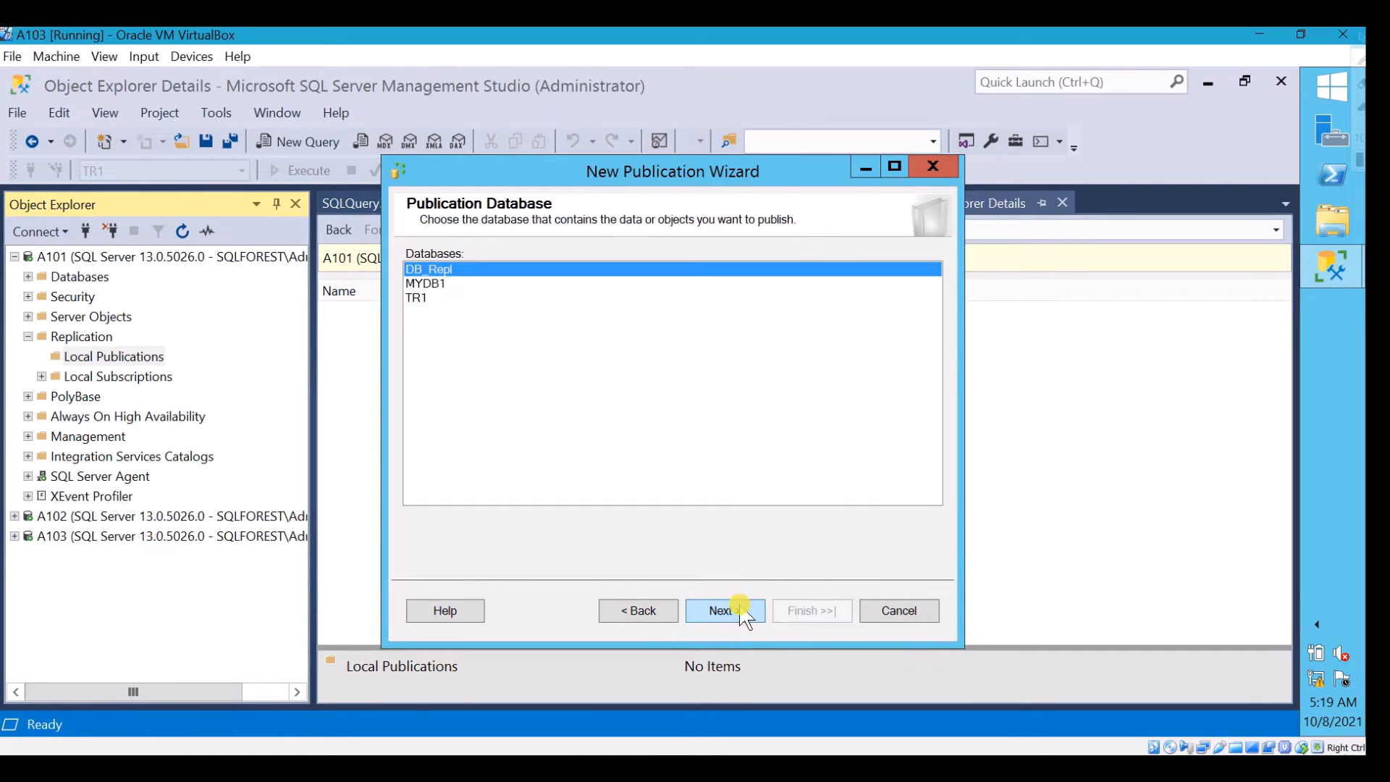
Choose TR1 as the publication database and Transactional publication as the publication type
left_click(70, 760)
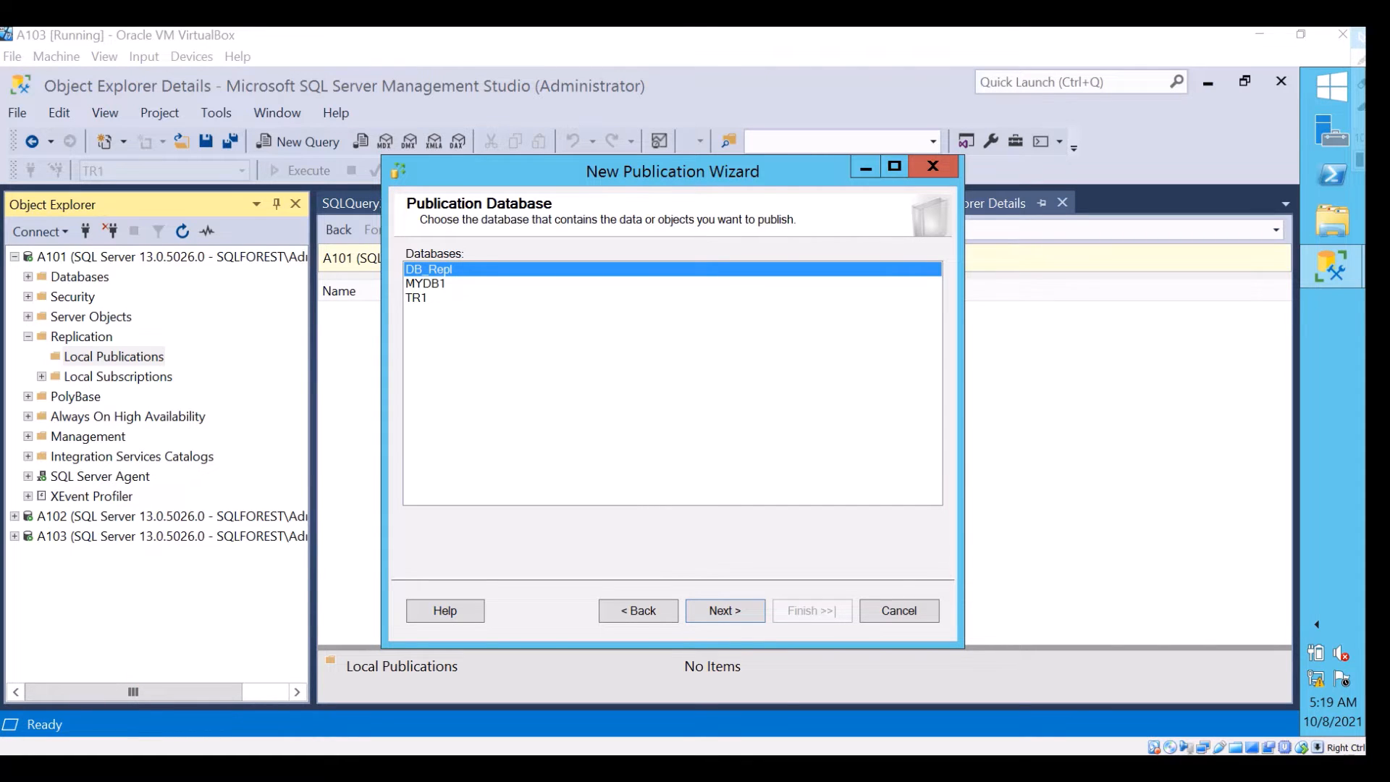
left_click(418, 299)
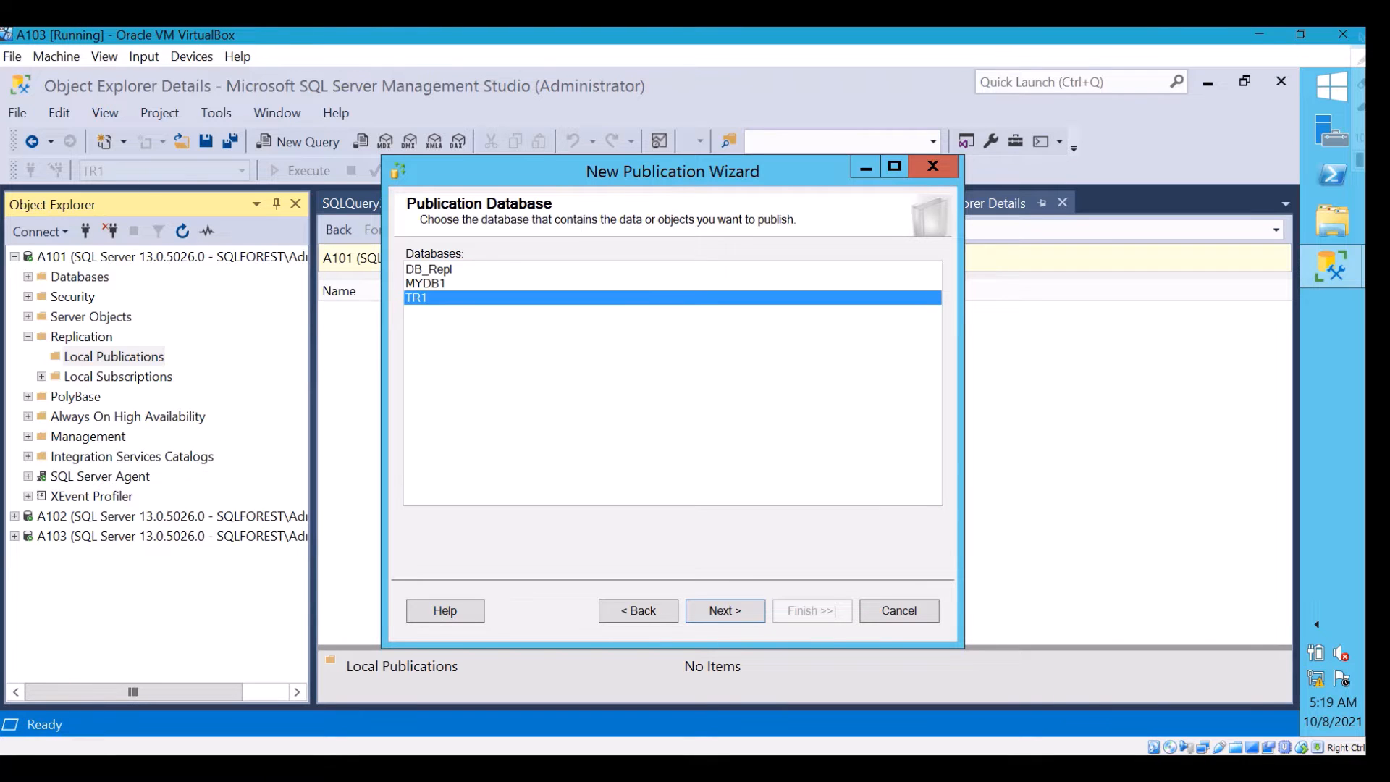
left_click(745, 615)
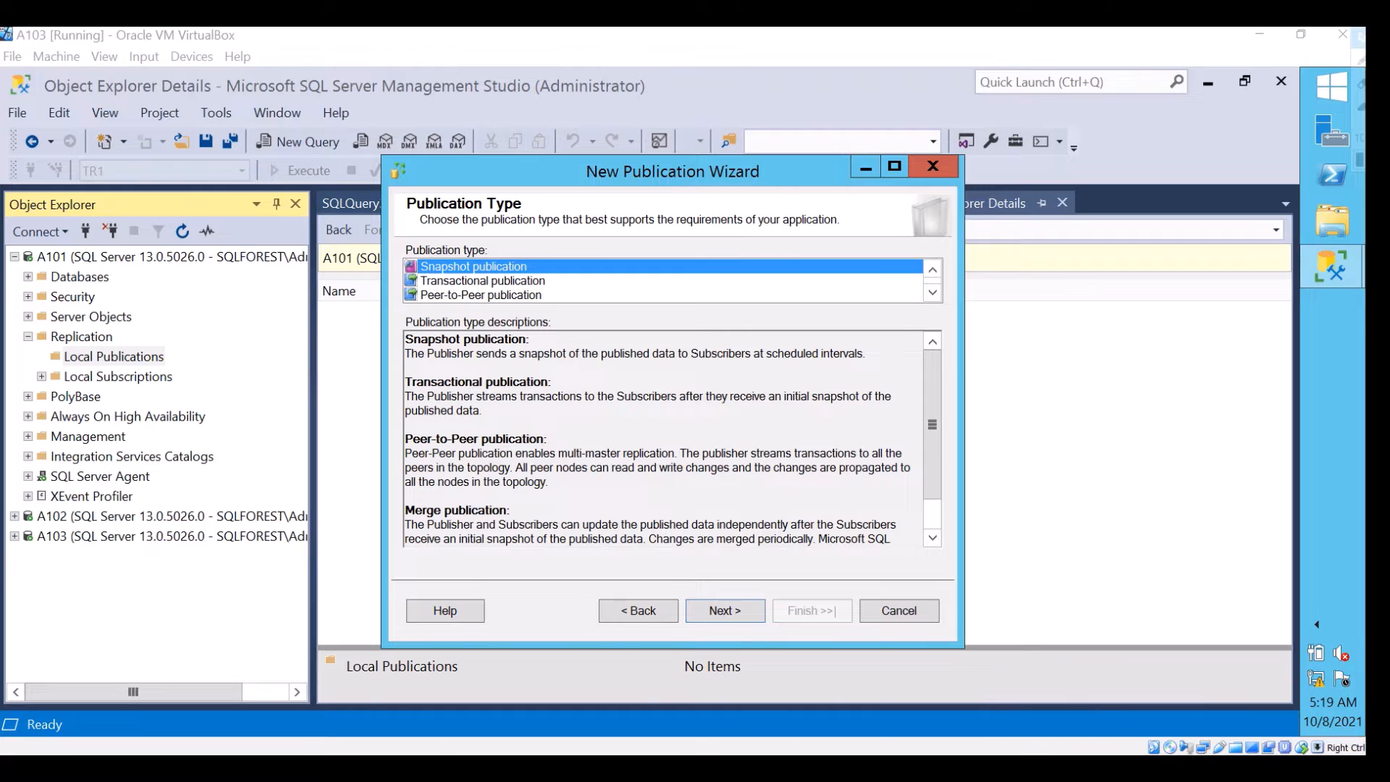
left_click(701, 282)
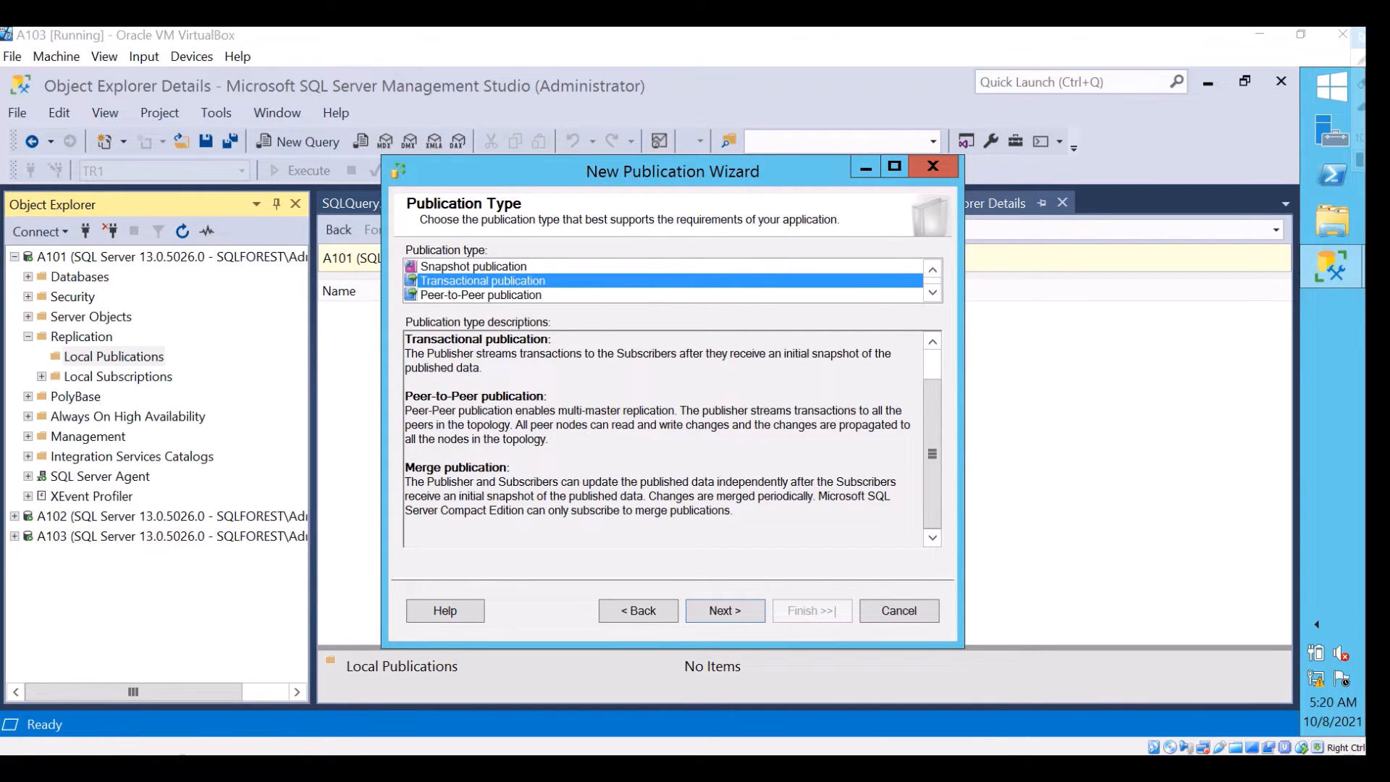
left_click(720, 611)
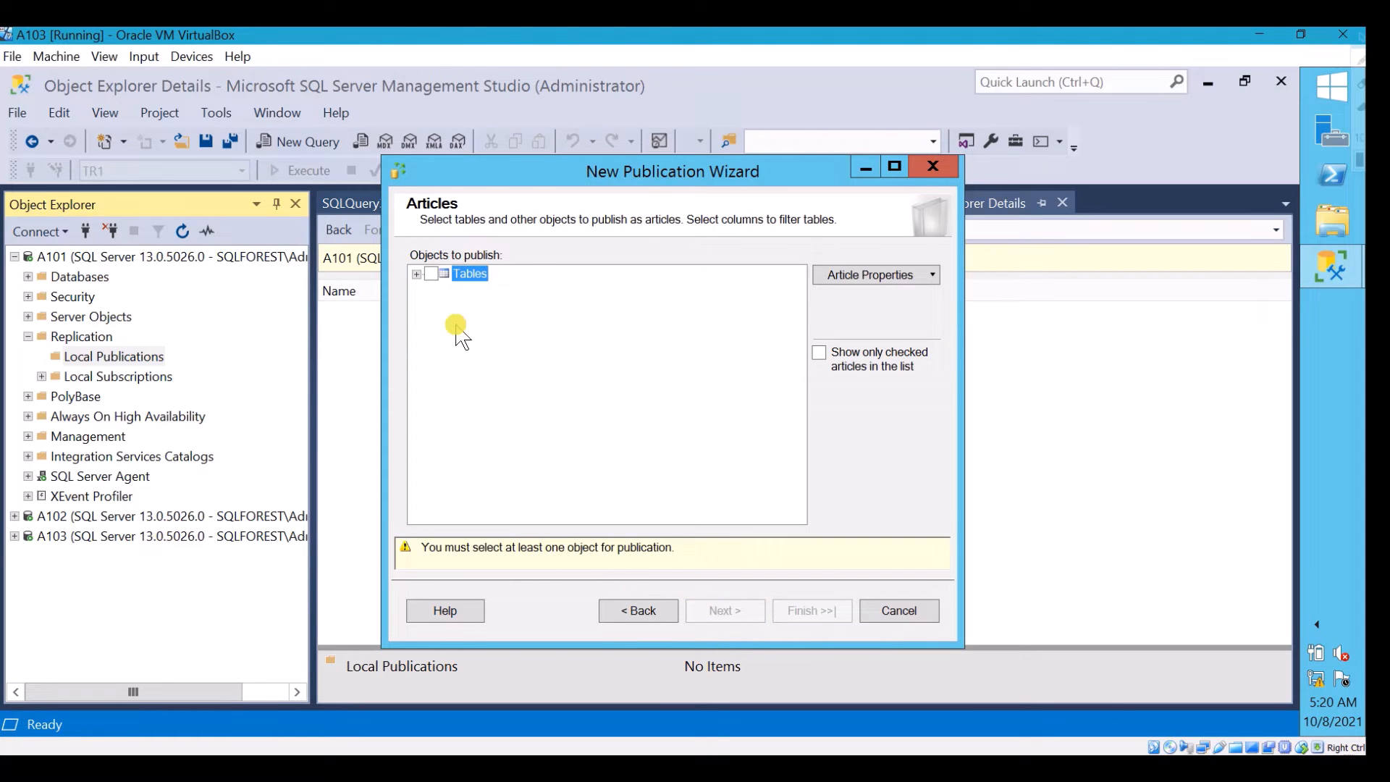
Expand the product and sales tables and include the sales table's Region_code column in the published articles
left_click(416, 273)
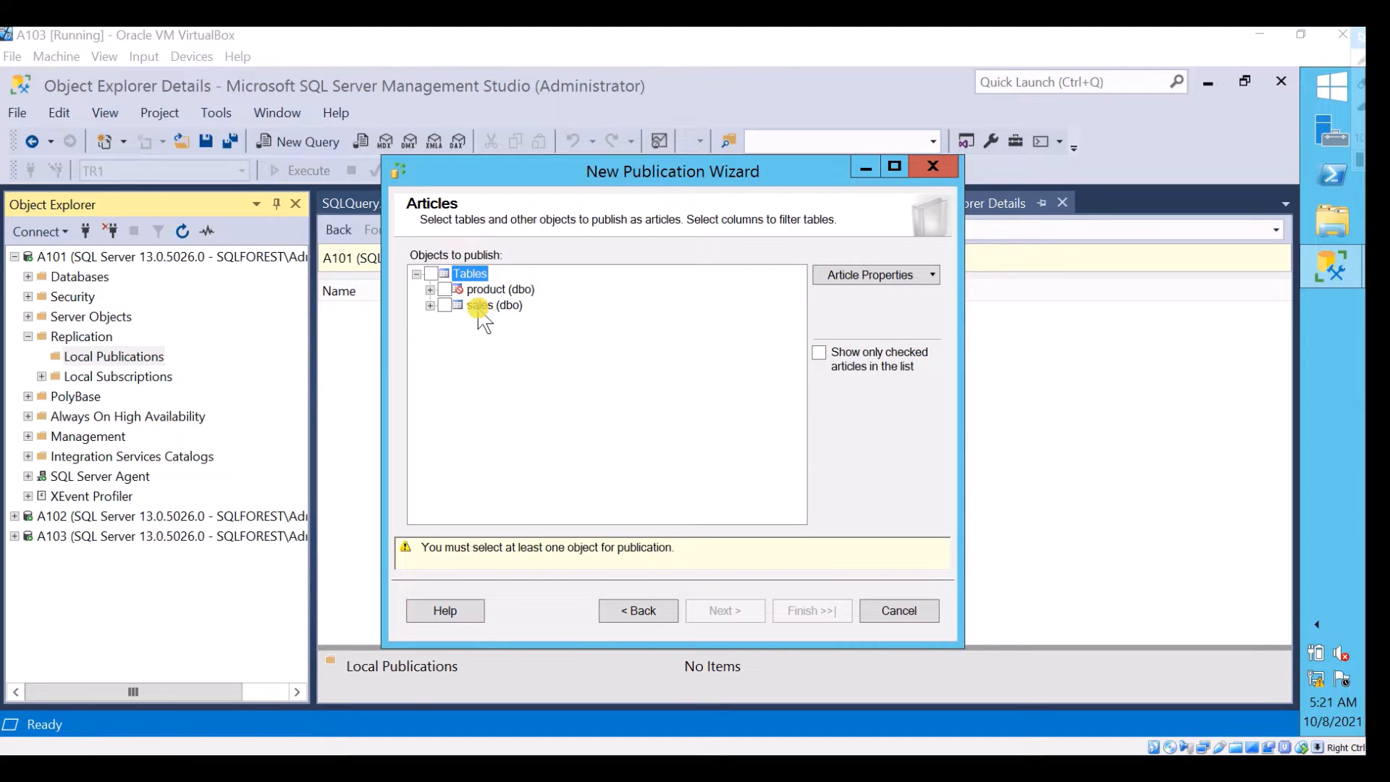
left_click(431, 289)
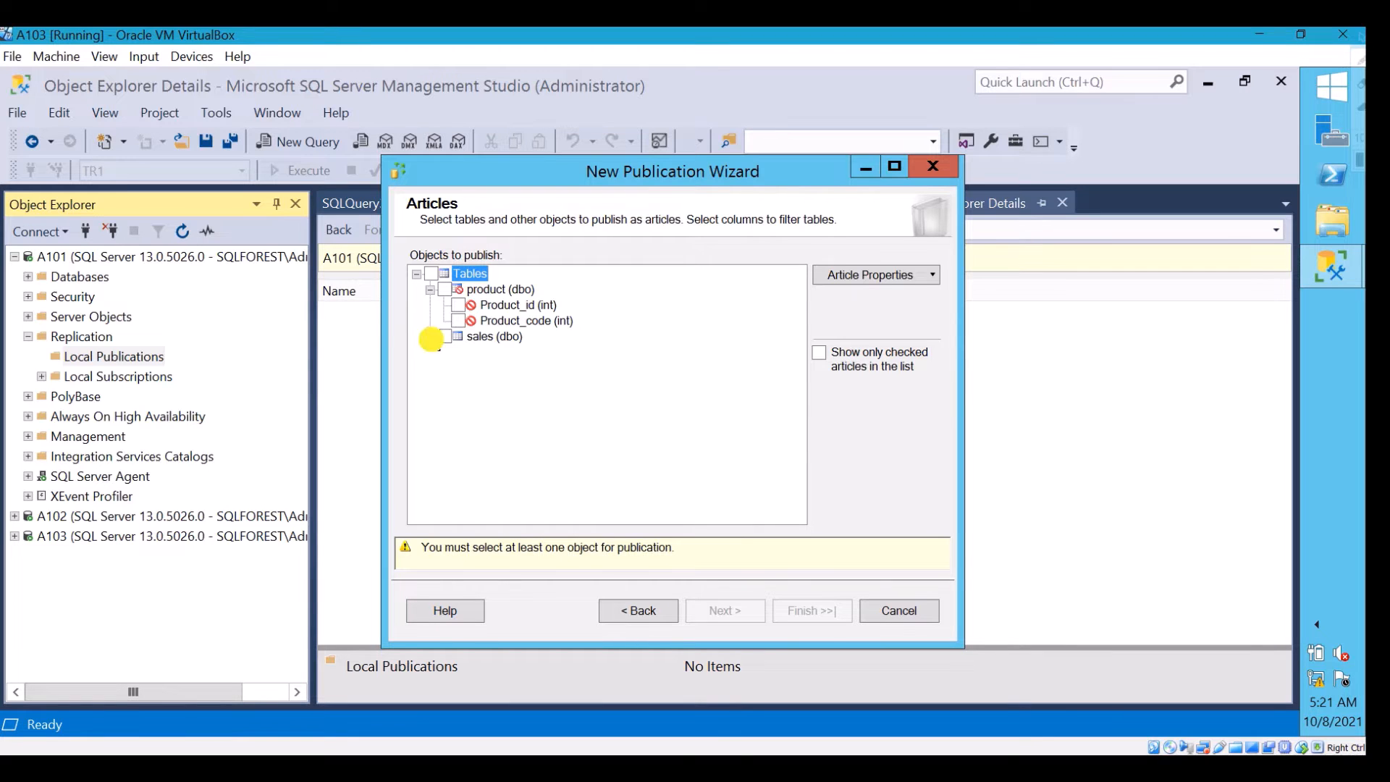
left_click(430, 337)
left_click(459, 351)
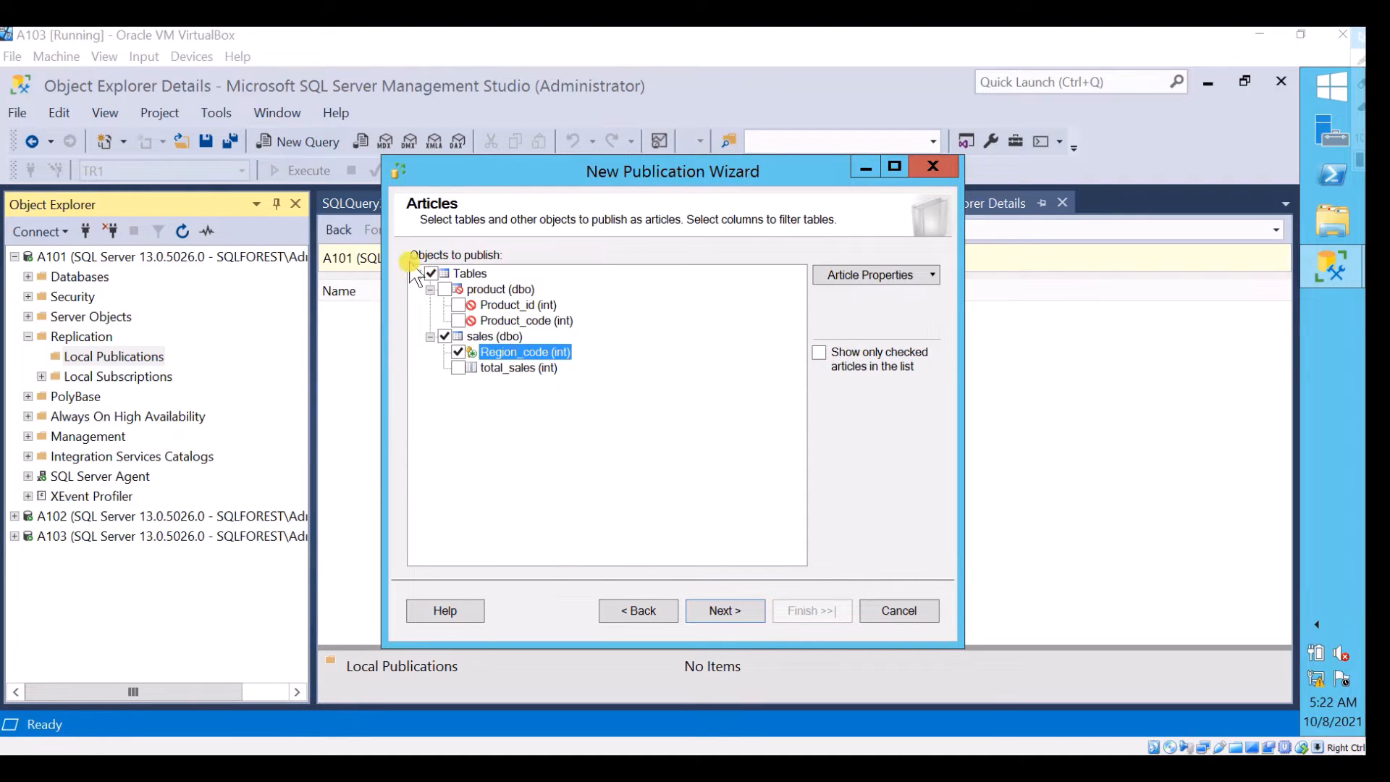
Try to include the product table as an article, and add the sales table's total_sales column to the publication
left_click(449, 290)
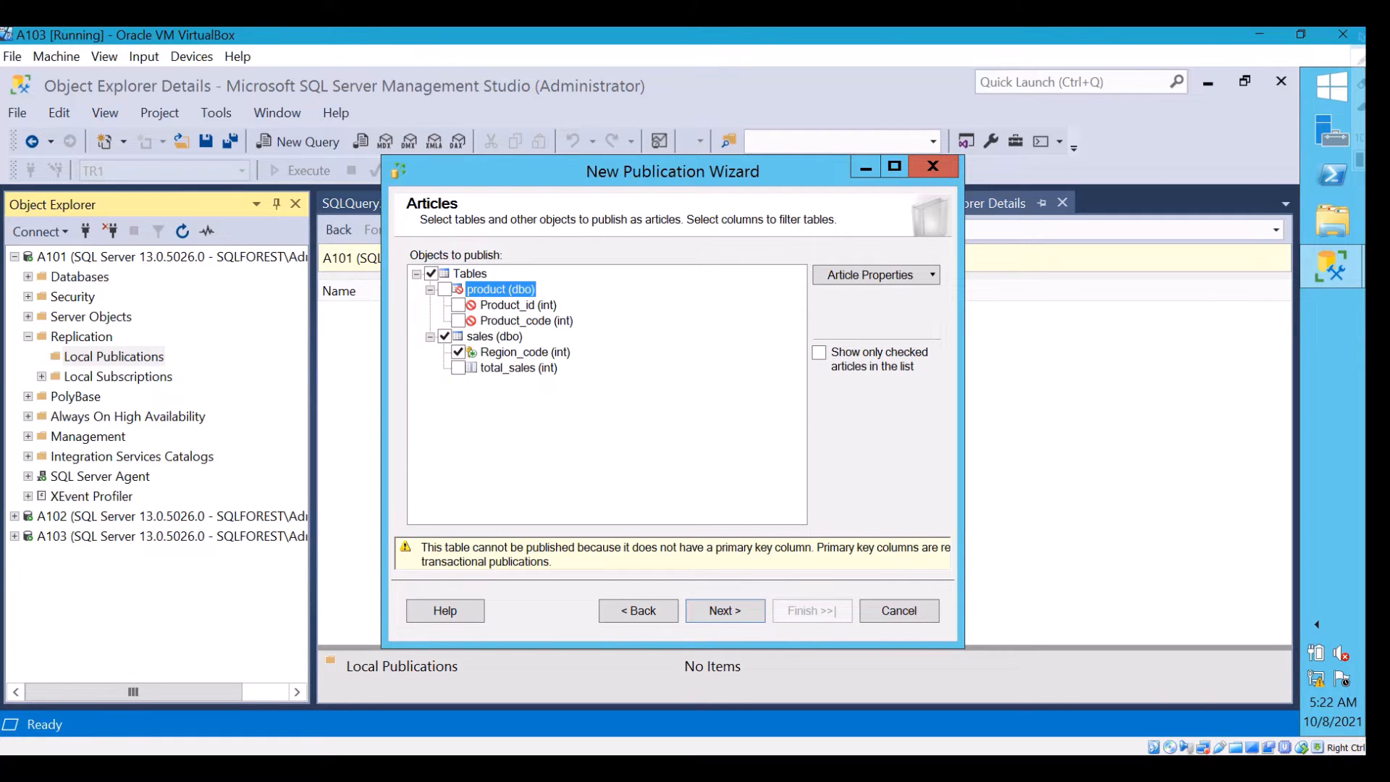
left_click(519, 367)
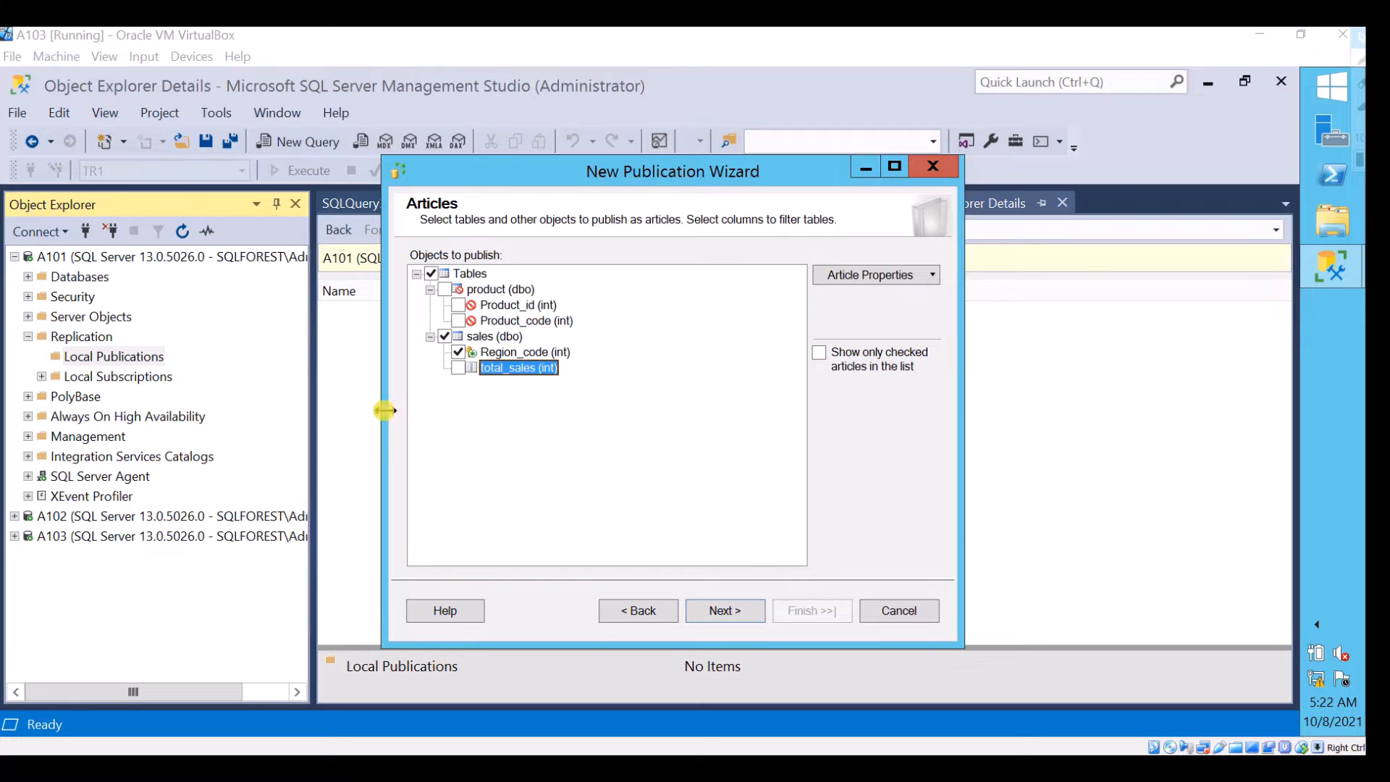
left_click(458, 368)
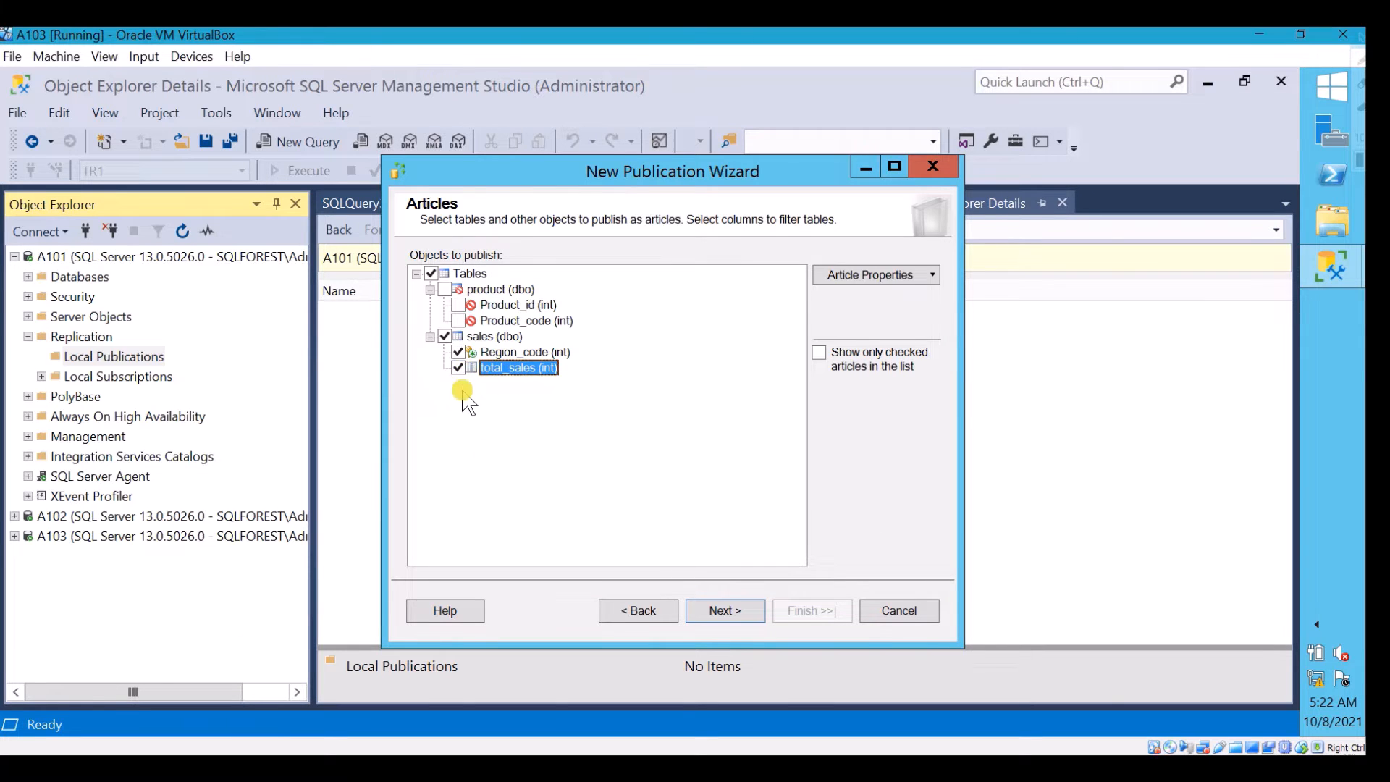
left_click(458, 369)
left_click(576, 379)
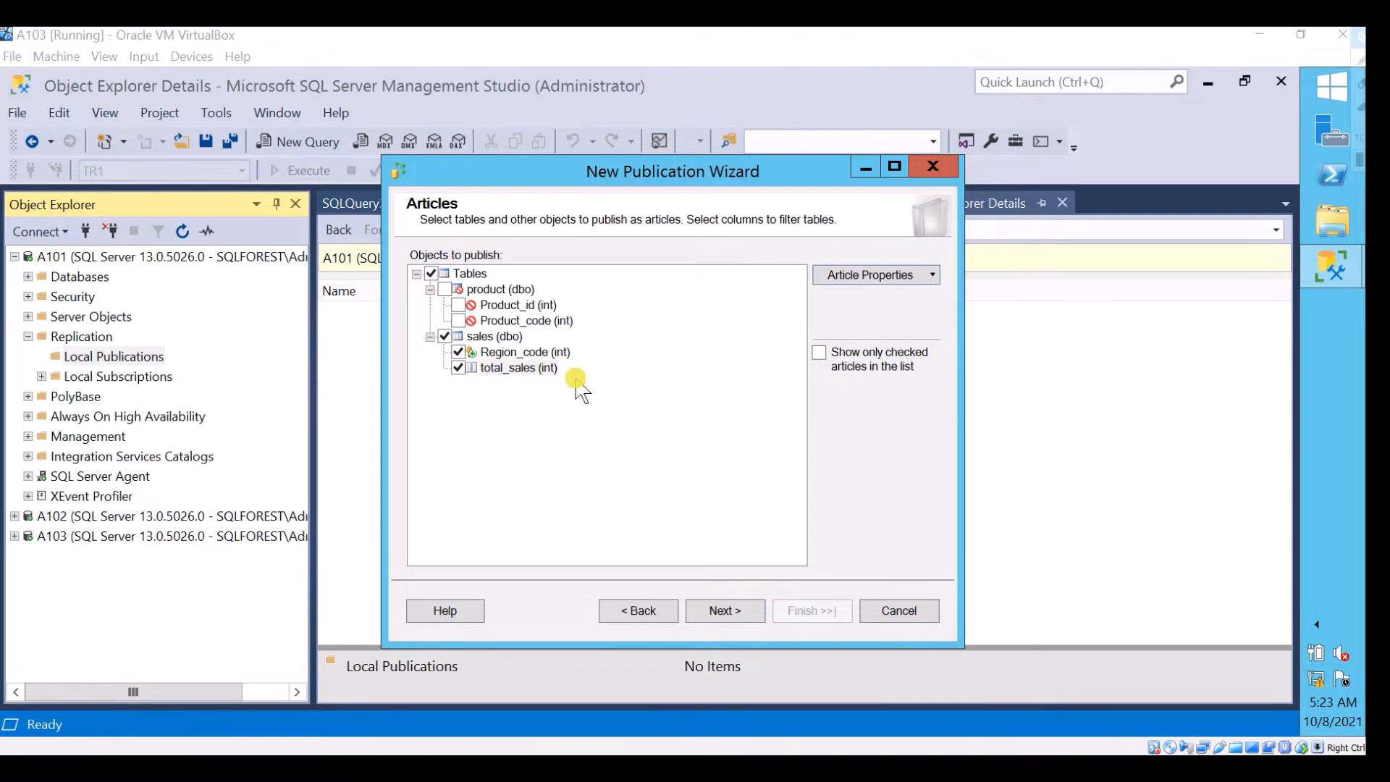
Review the properties for all table articles, including the copy options and statement delivery settings, and discard the dialog without changes
left_click(500, 336)
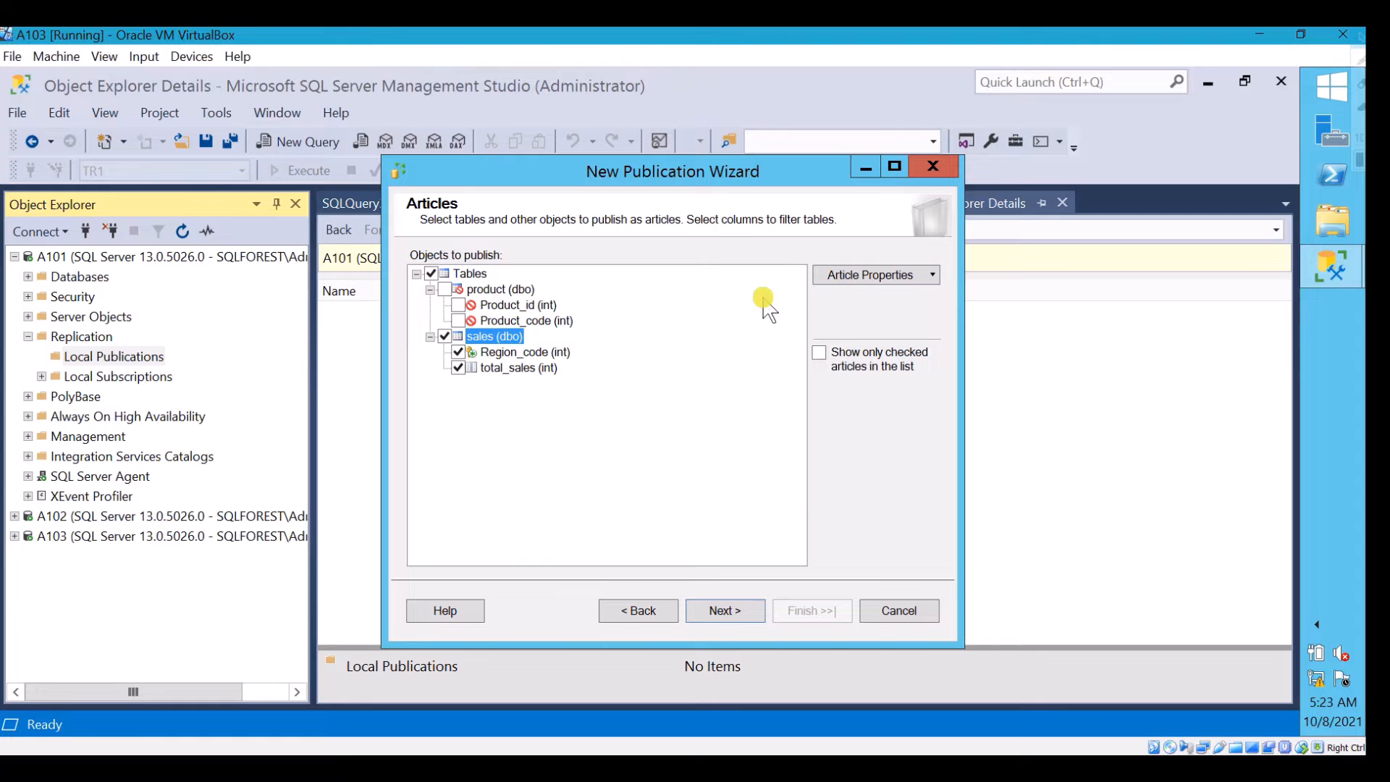
left_click(881, 275)
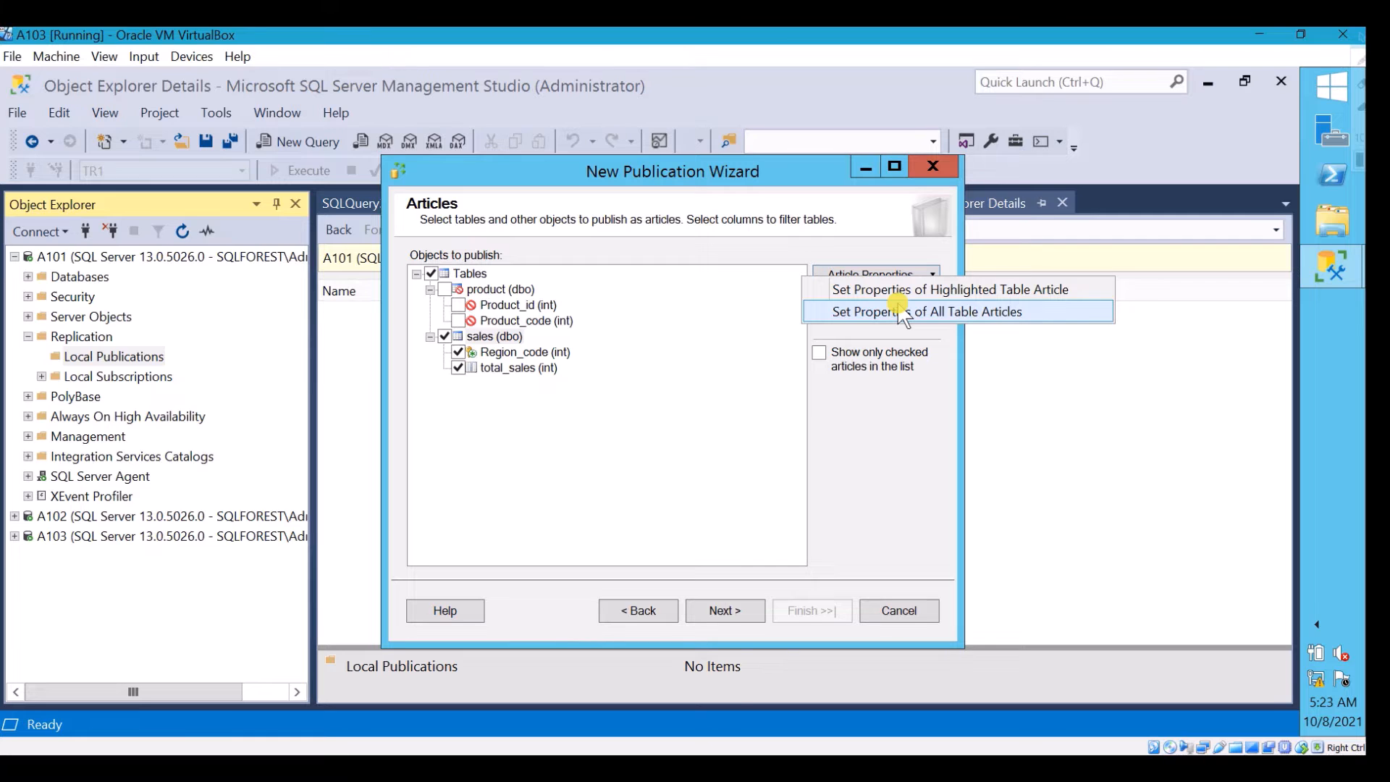
left_click(1063, 325)
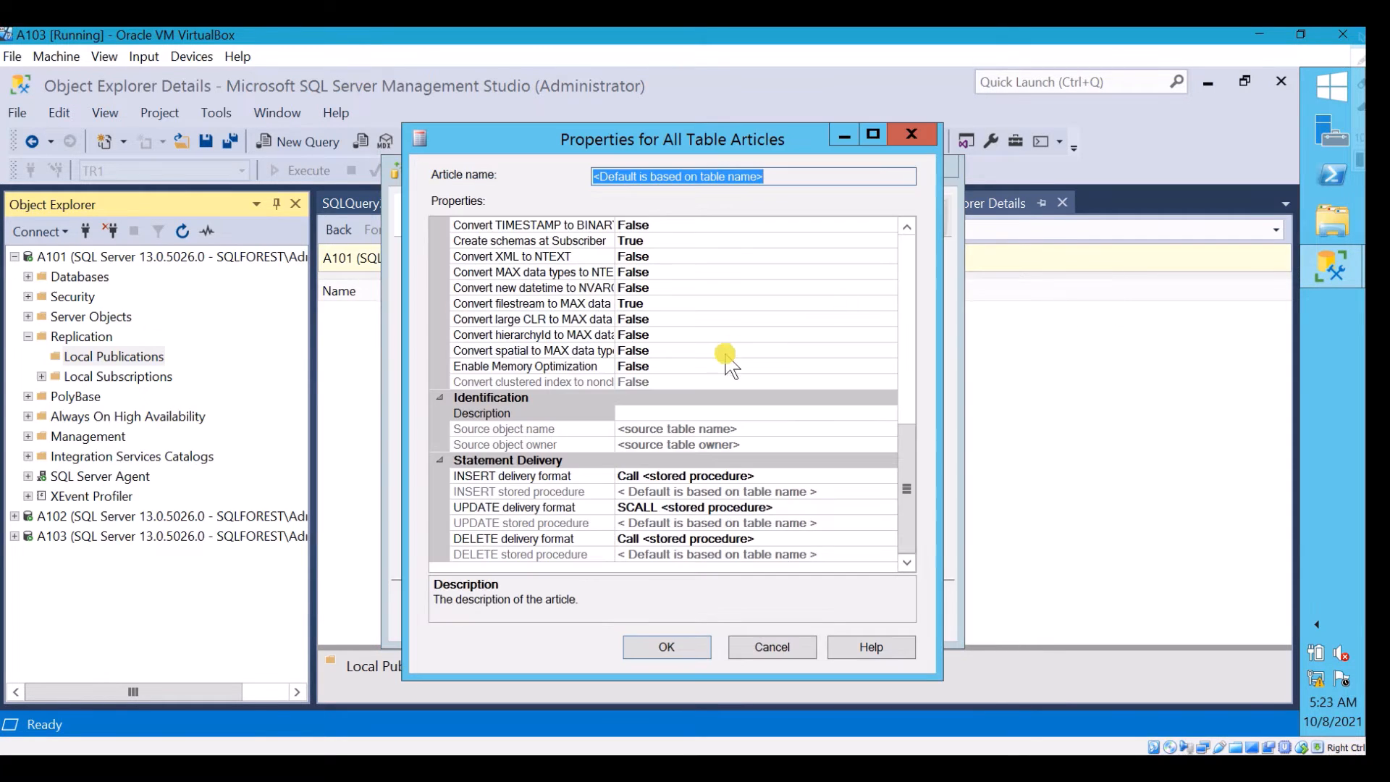
left_click_drag(906, 481, 909, 262)
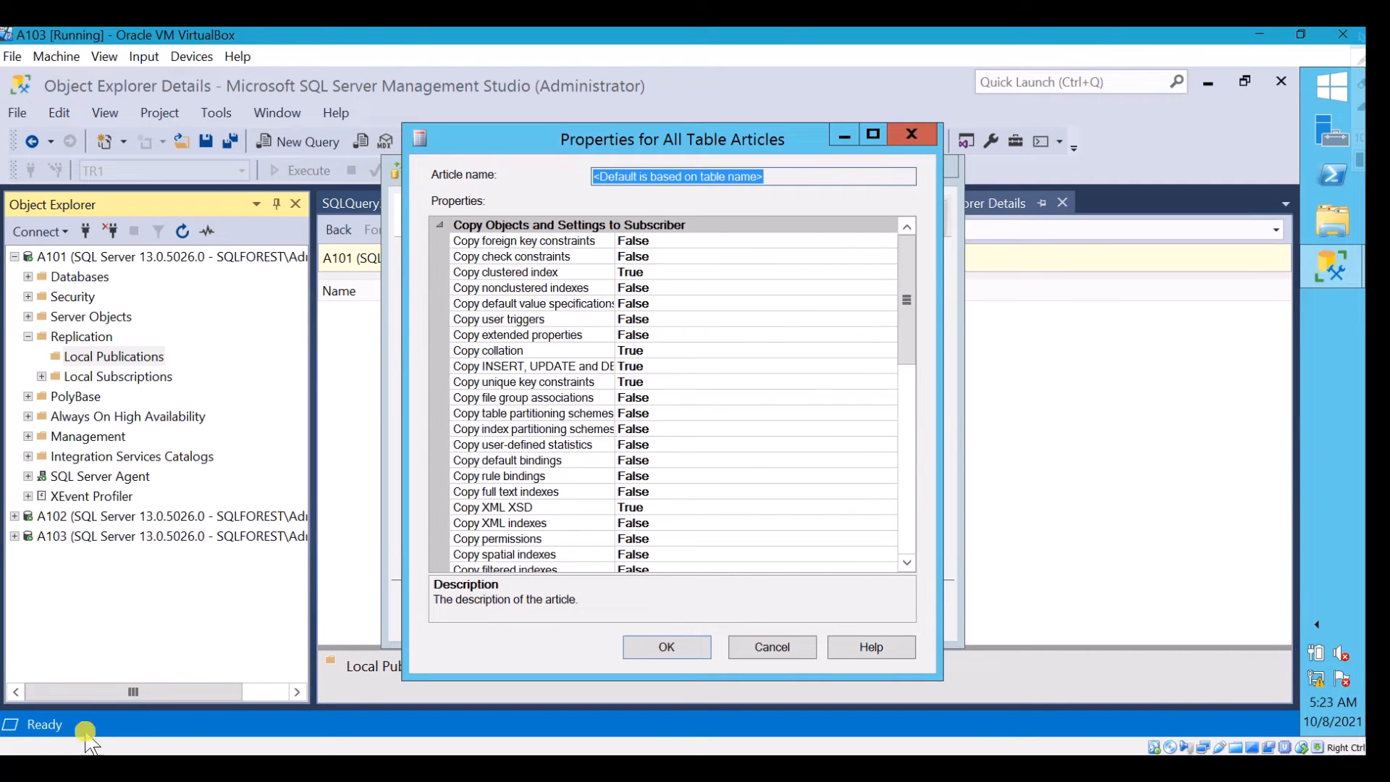
left_click(86, 764)
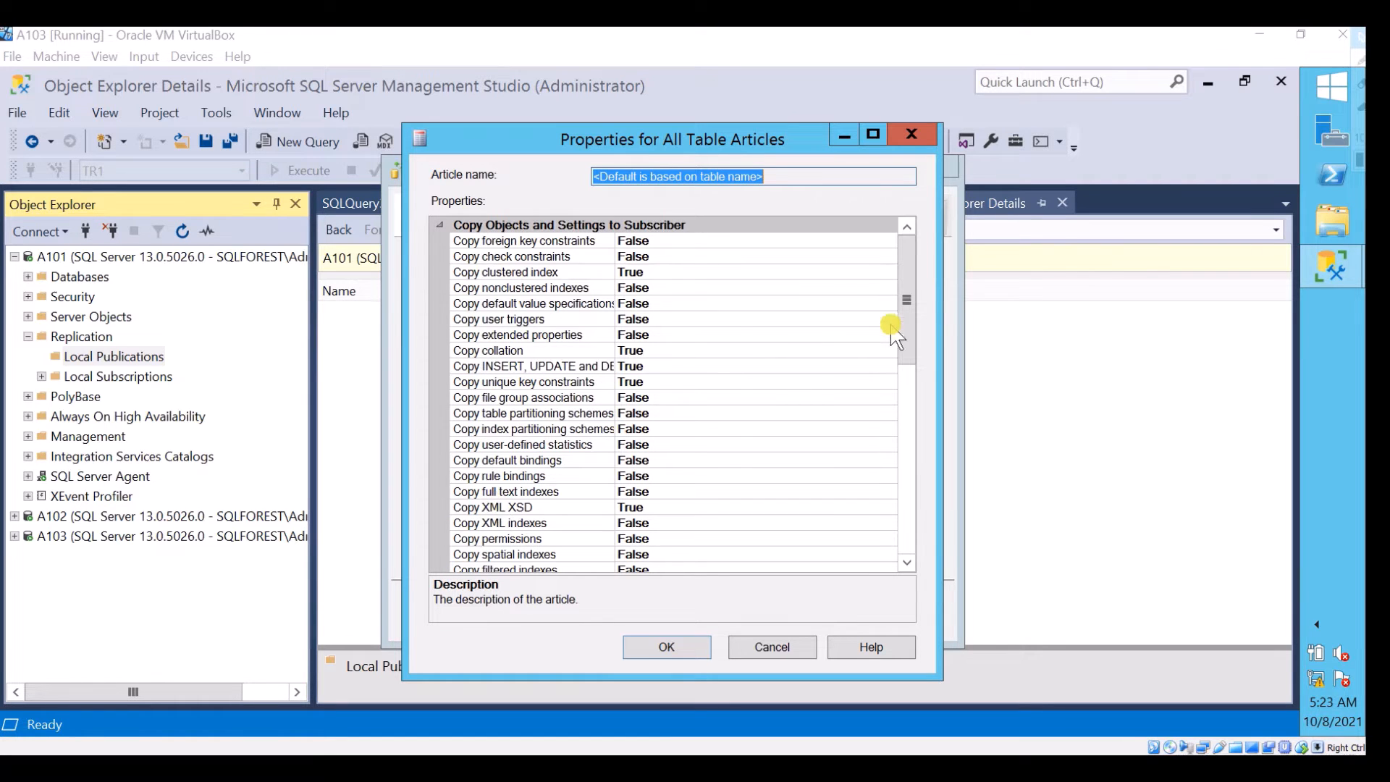
left_click_drag(906, 307, 906, 488)
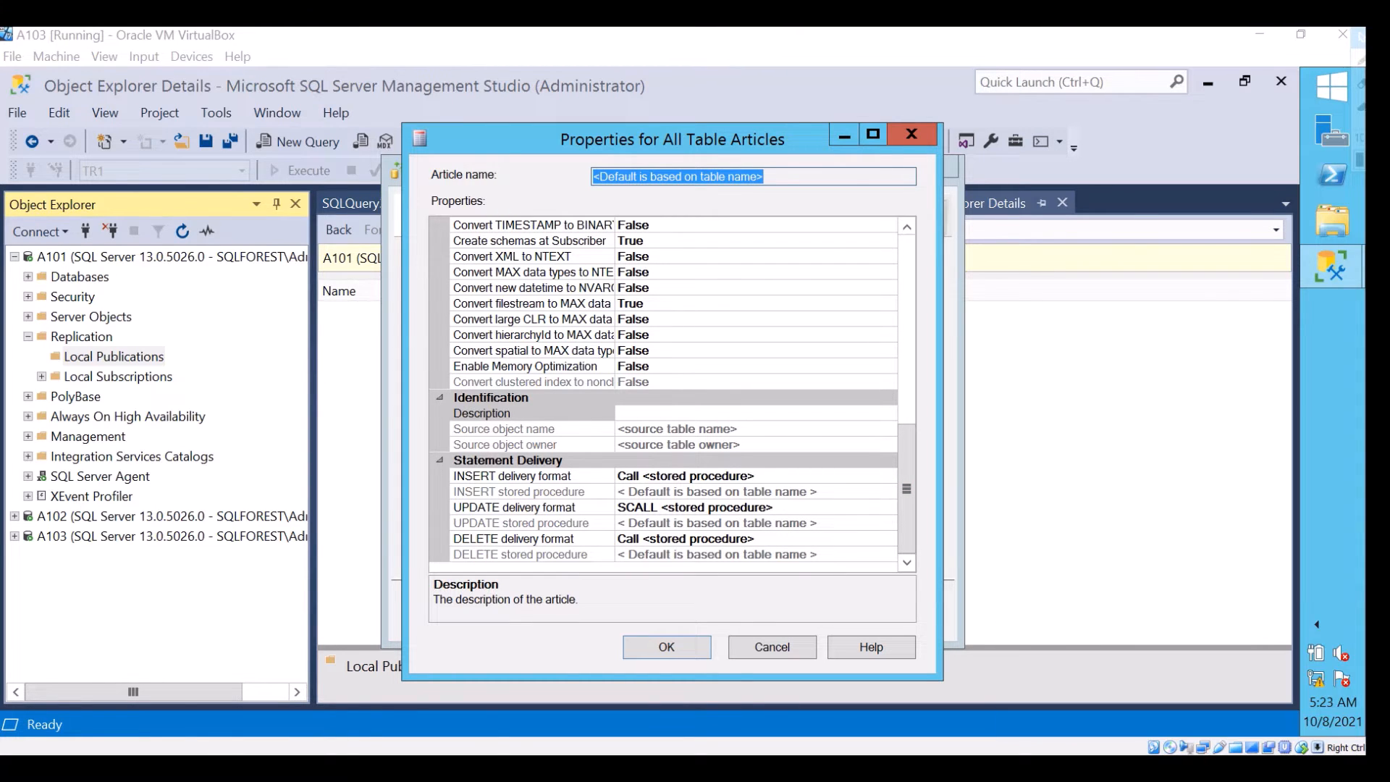
left_click(766, 645)
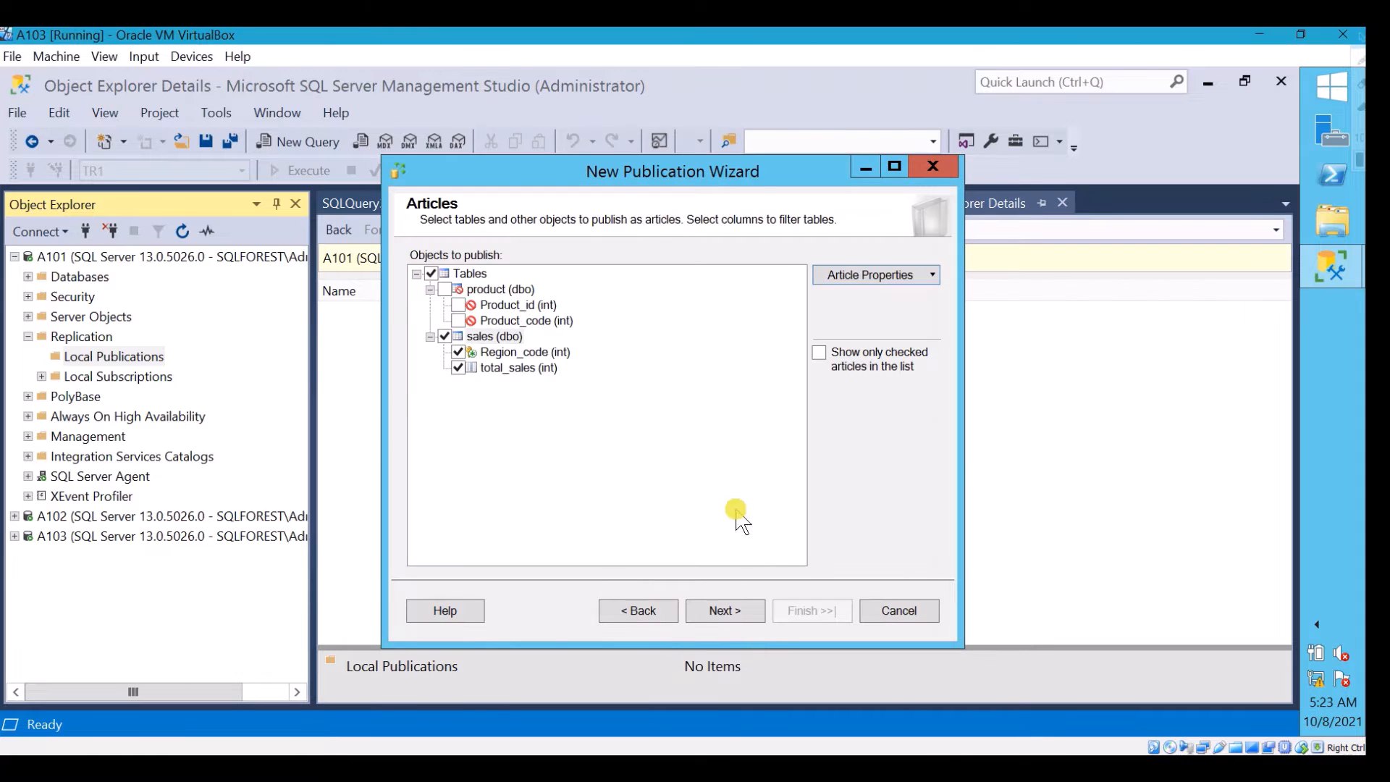
Accept the sales articles without row filters and have a snapshot created immediately and kept available to initialize subscriptions
left_click(737, 616)
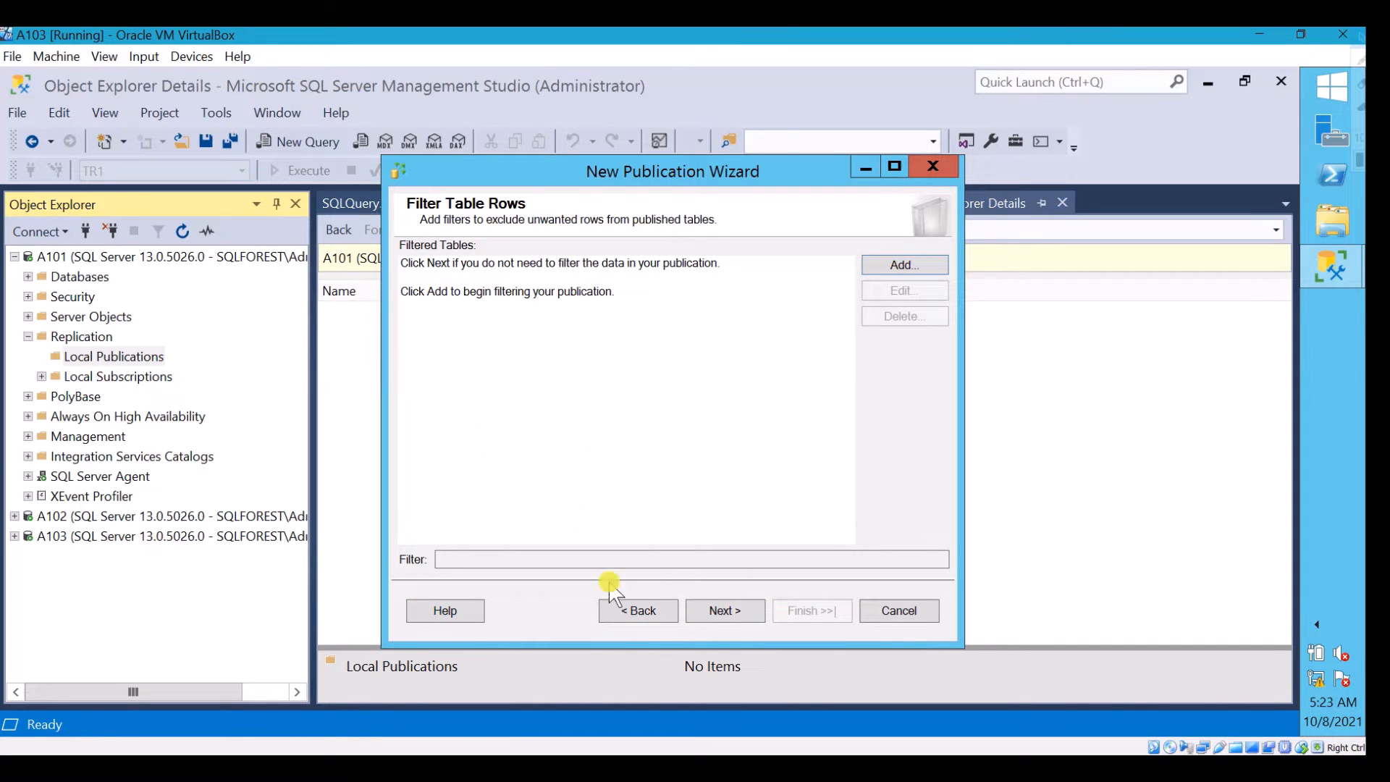
left_click(715, 610)
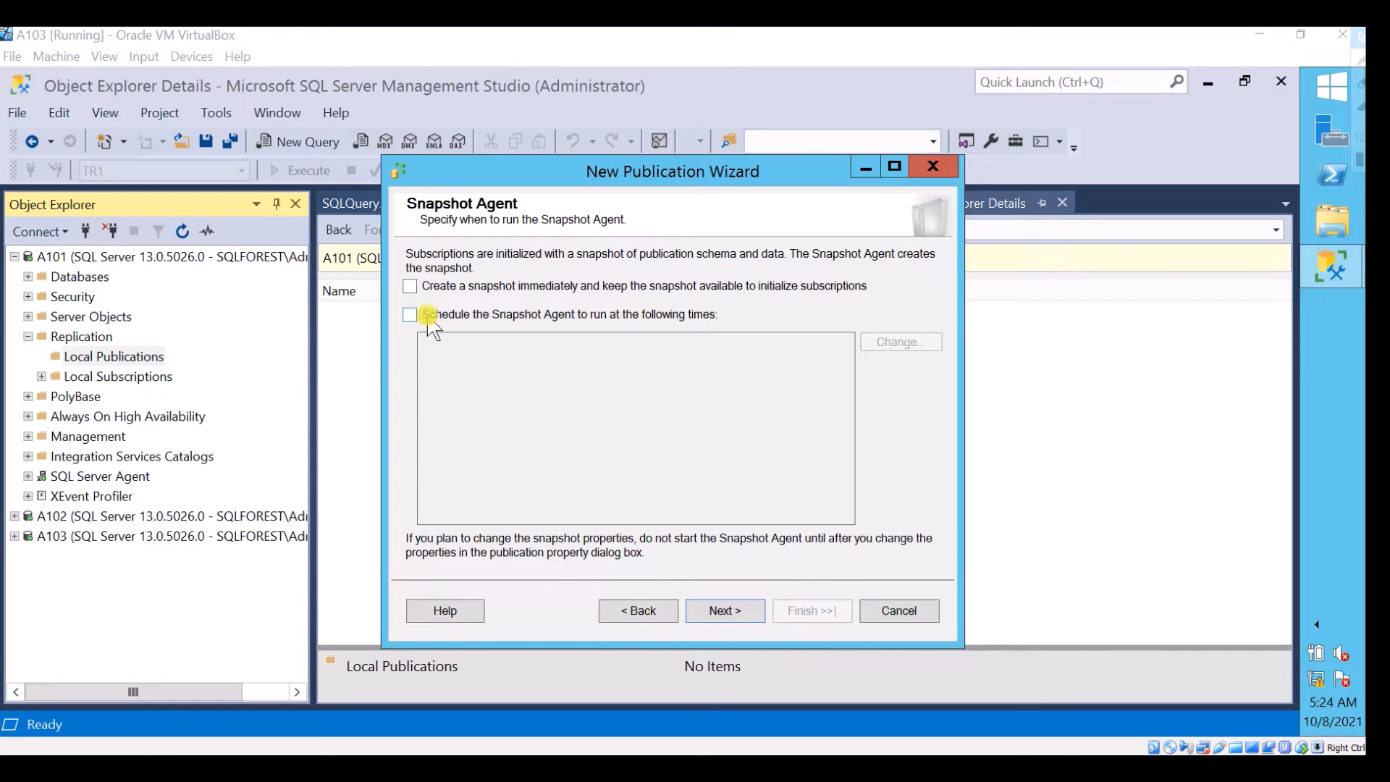
left_click(410, 286)
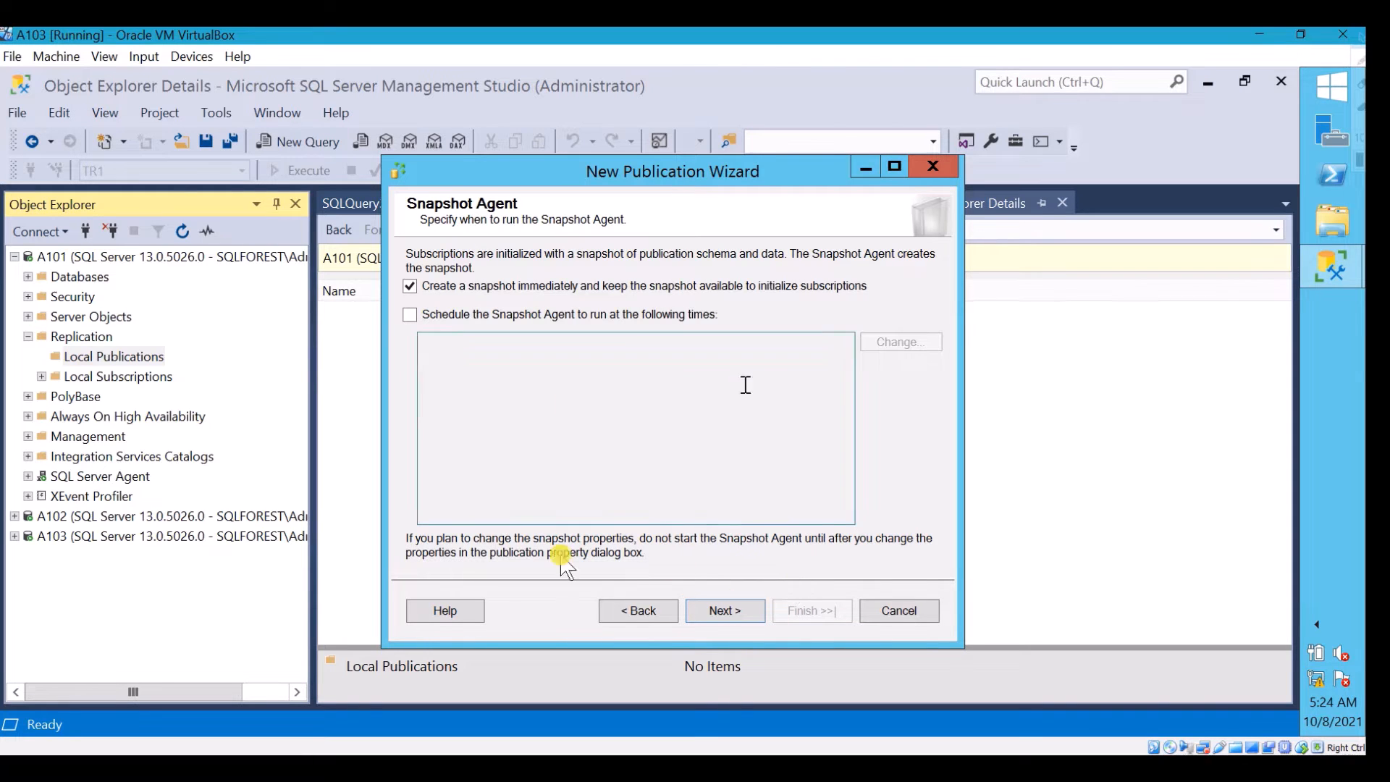
left_click(739, 610)
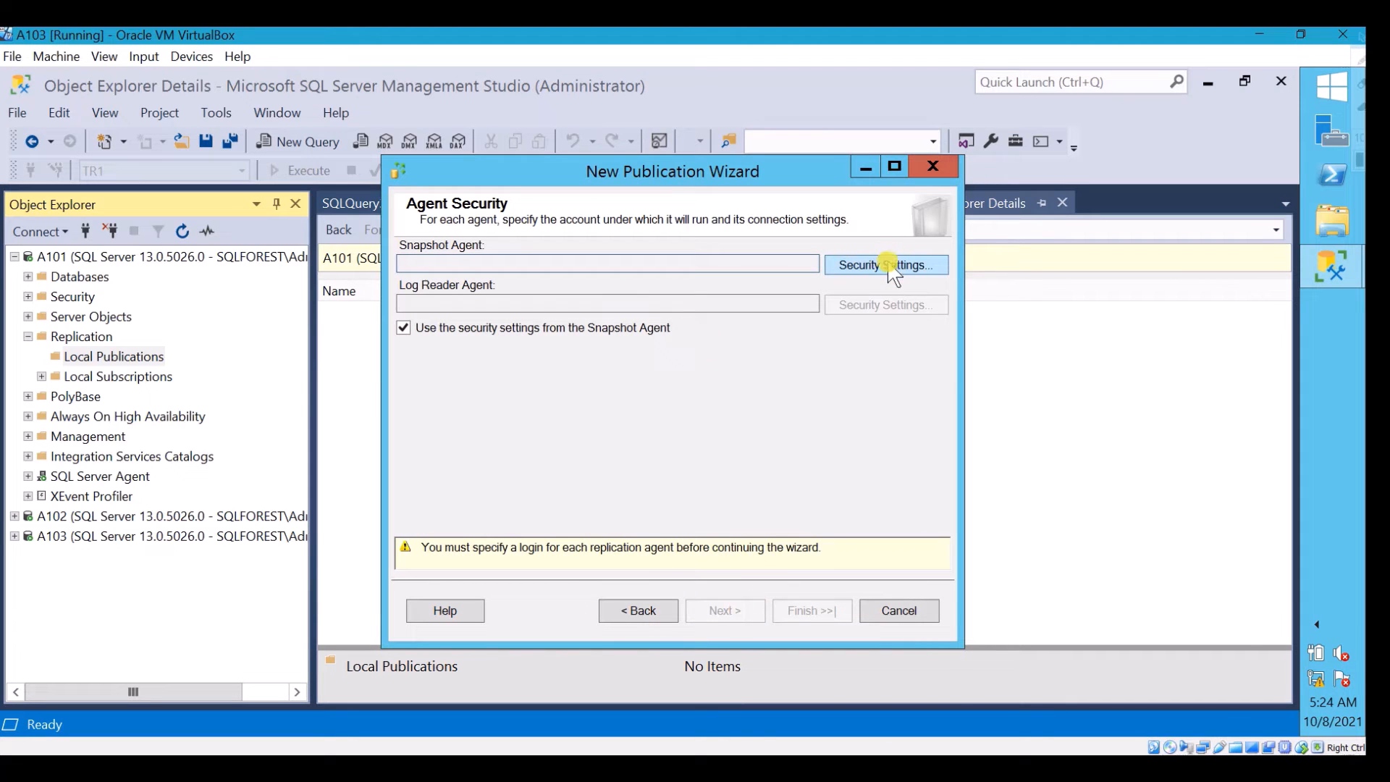
Run the Snapshot Agent under the Windows account sqlforest\administrator, entering and confirming the account password, and continue to the wizard actions
left_click(887, 265)
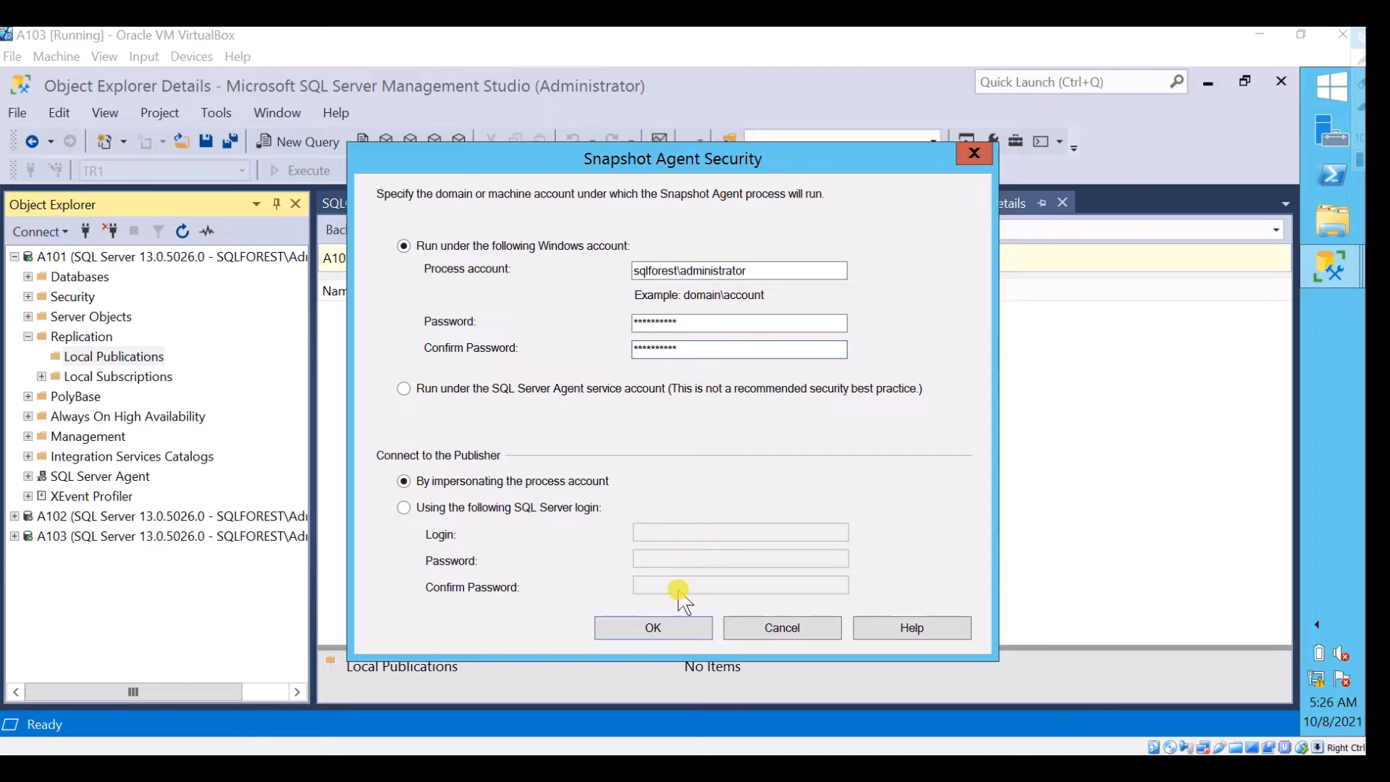
left_click(660, 626)
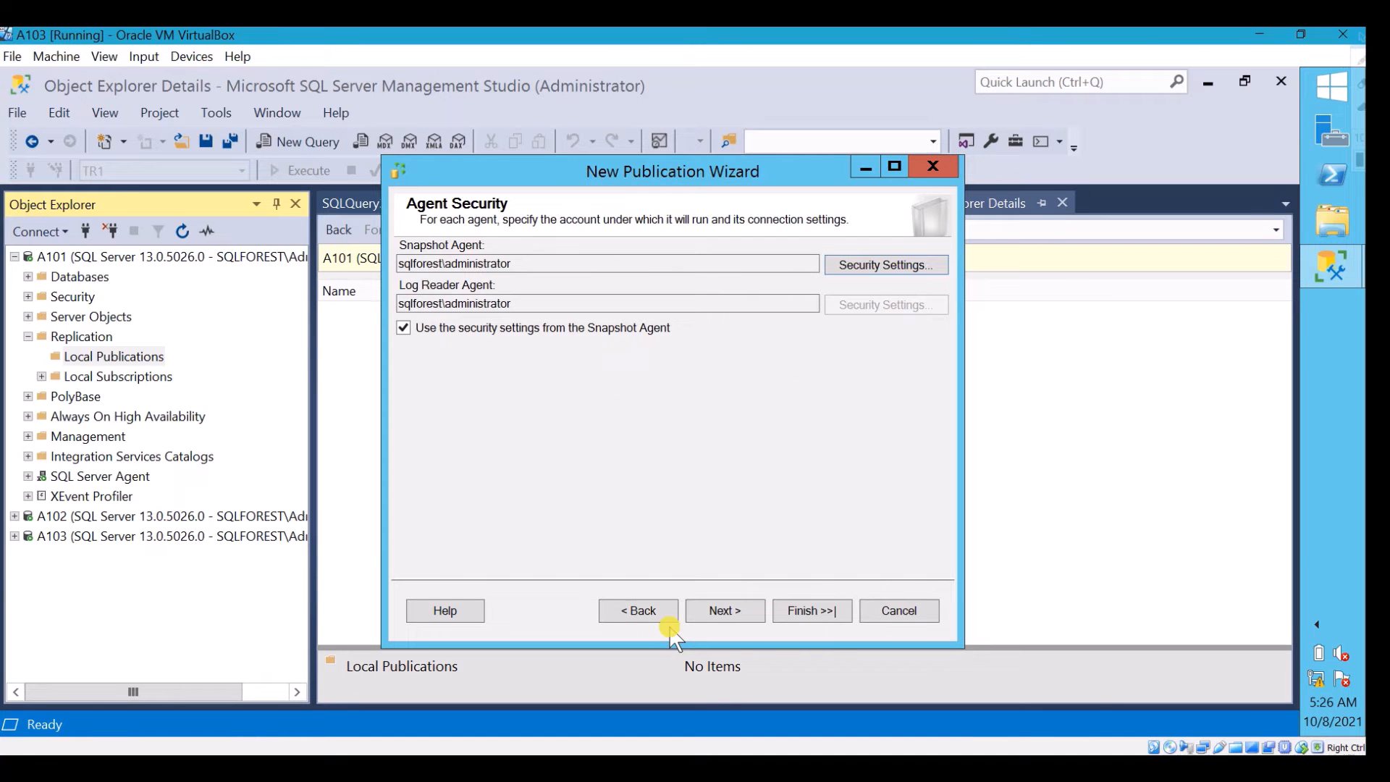
left_click(743, 614)
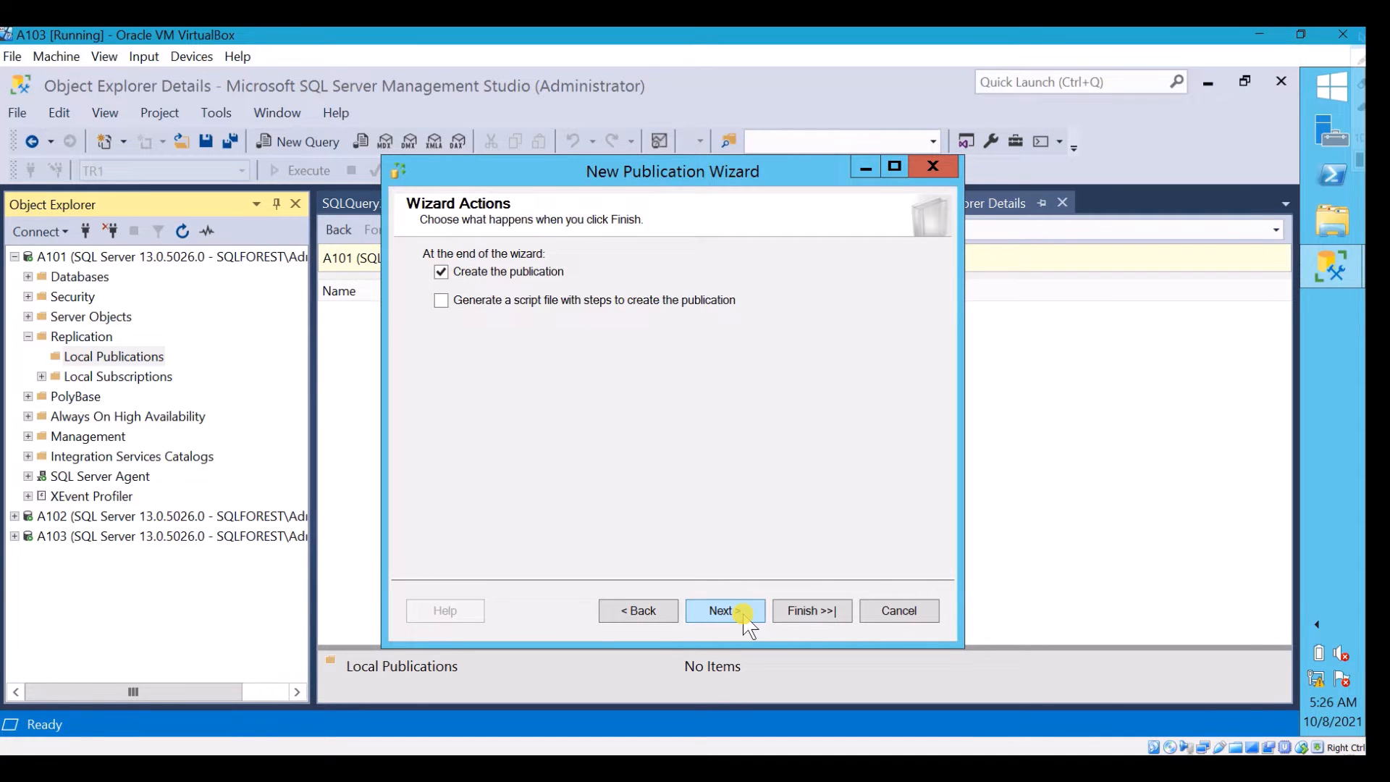
Name the publication SalesPUB, create it, and close the wizard
left_click(723, 610)
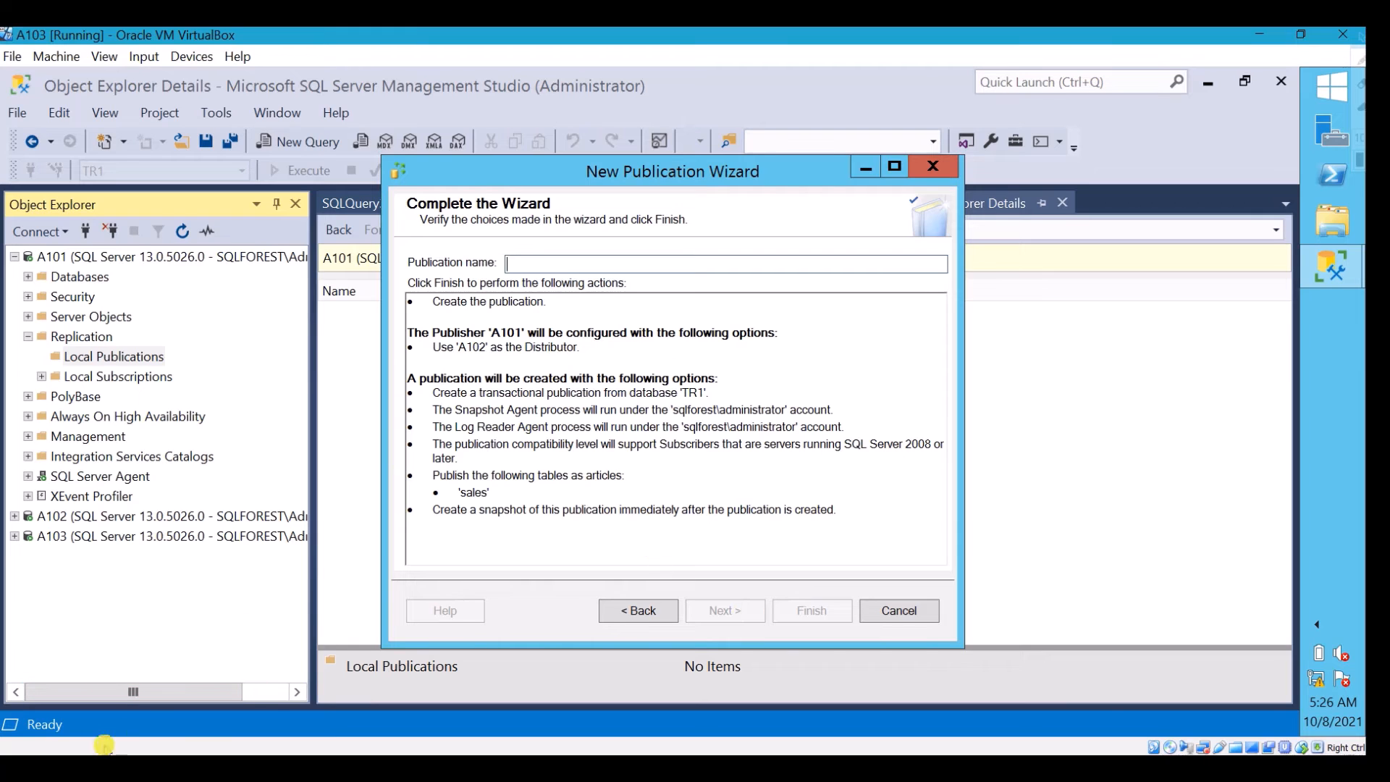
type("SalesPUB")
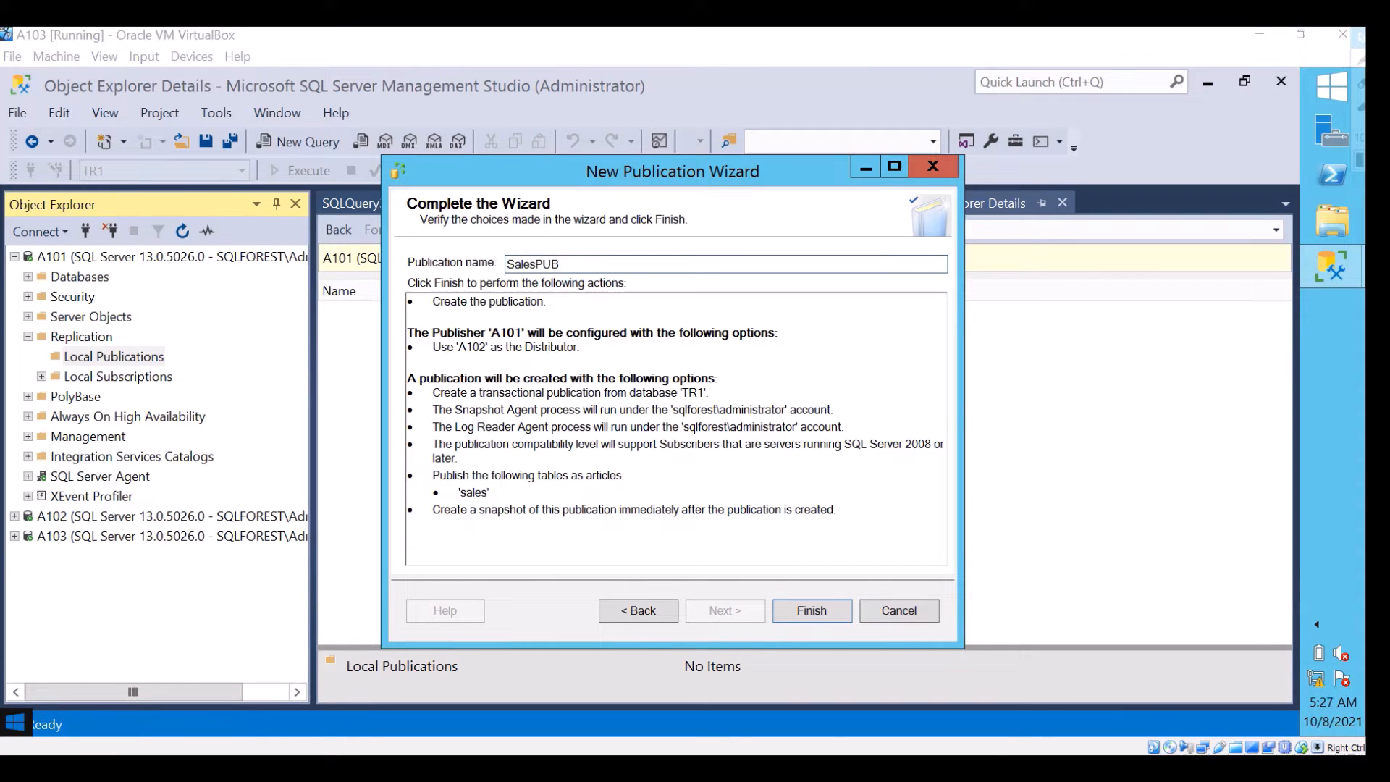
left_click(809, 612)
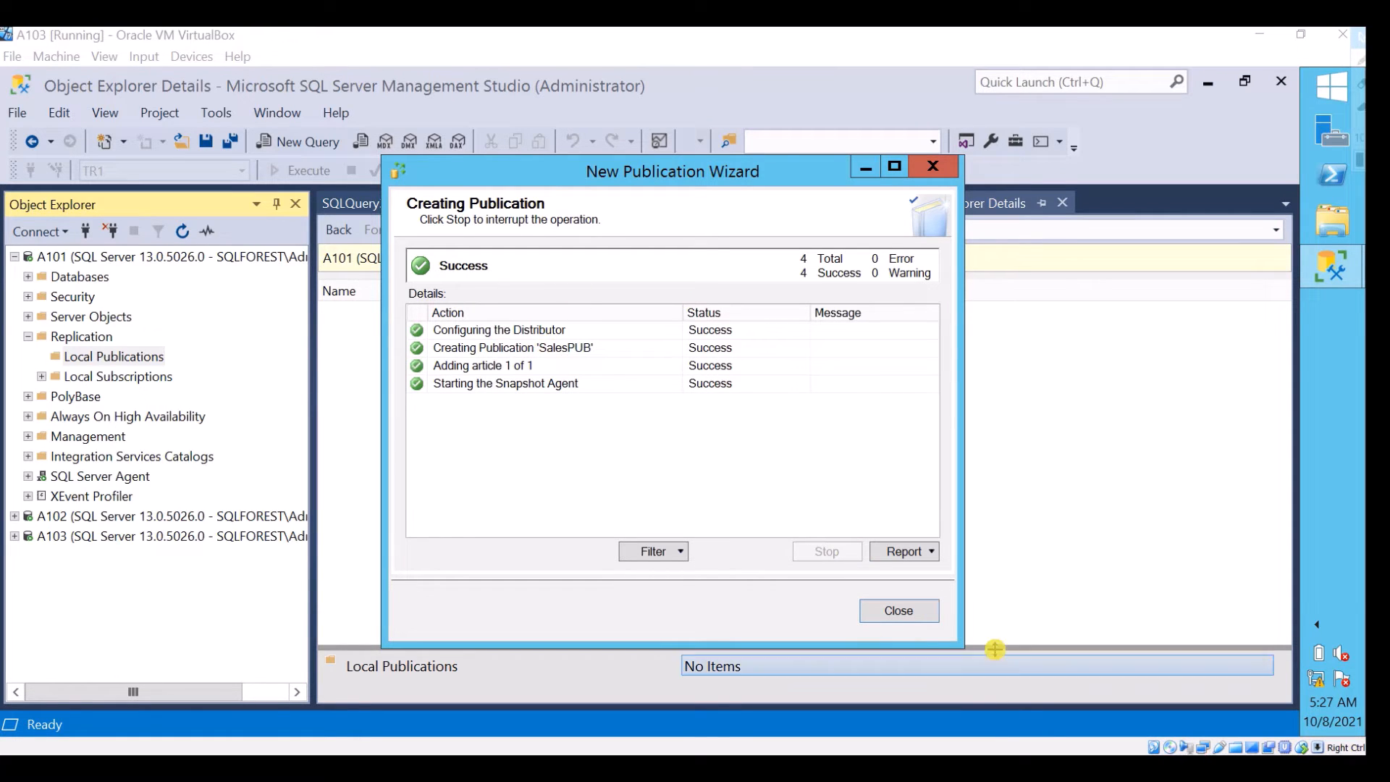
left_click(918, 613)
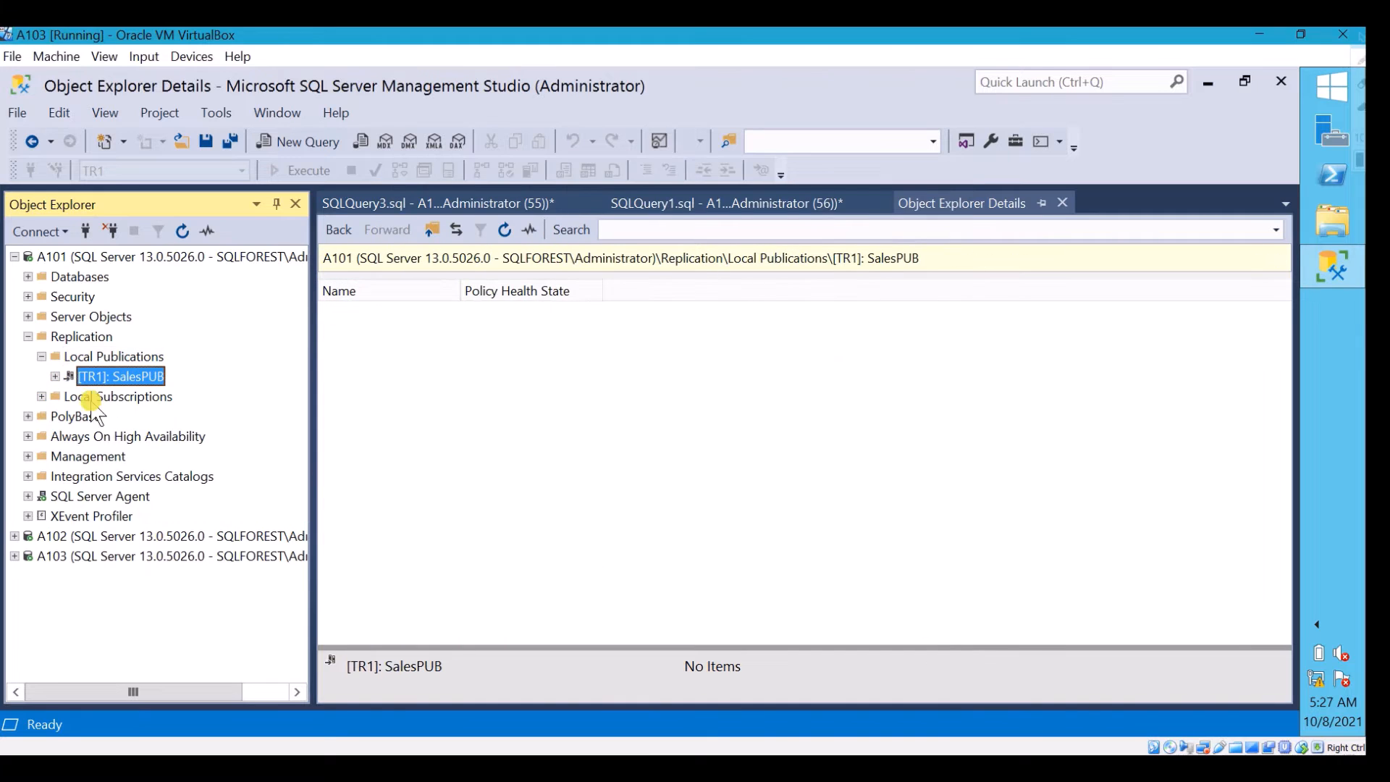
Inspect the SalesPUB publication under A101's Local Publications
left_click(115, 377)
left_click(108, 357)
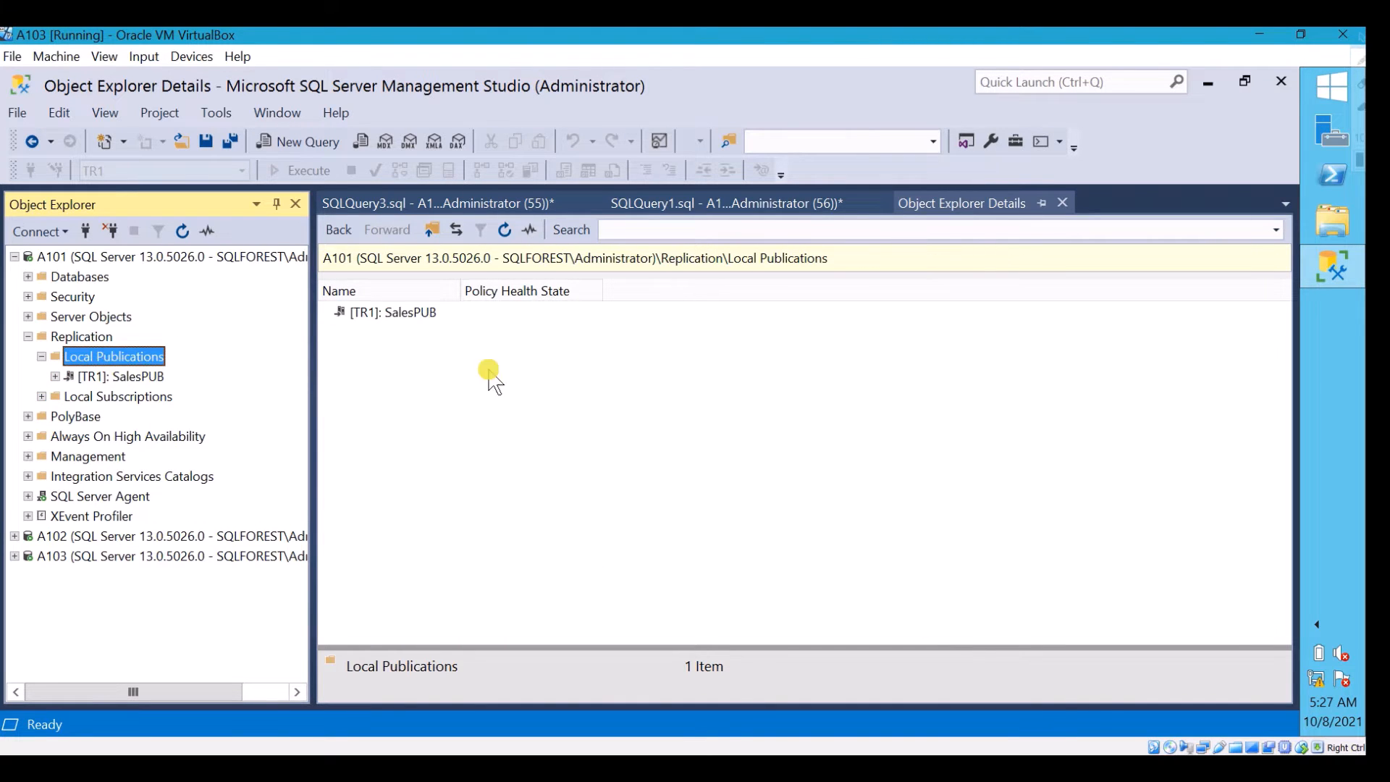
left_click(415, 324)
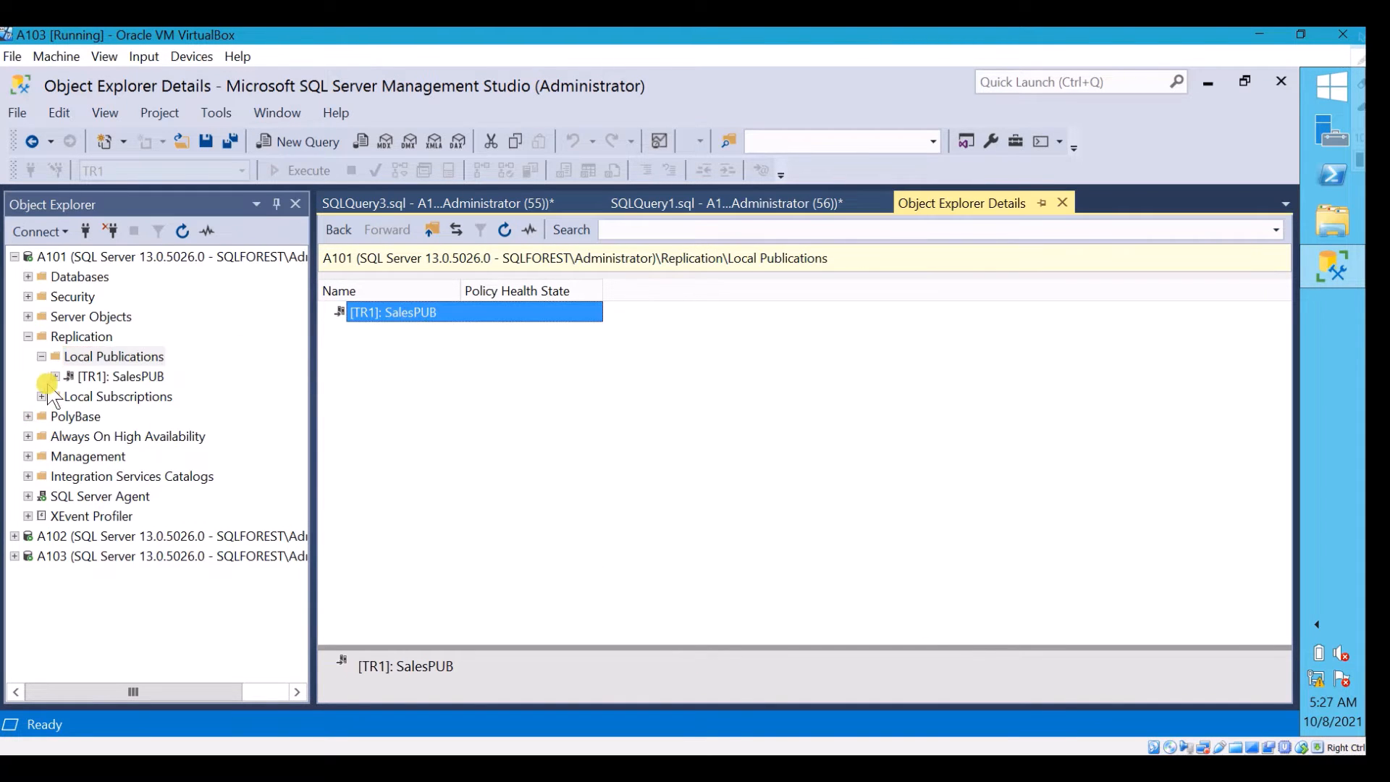
left_click(54, 376)
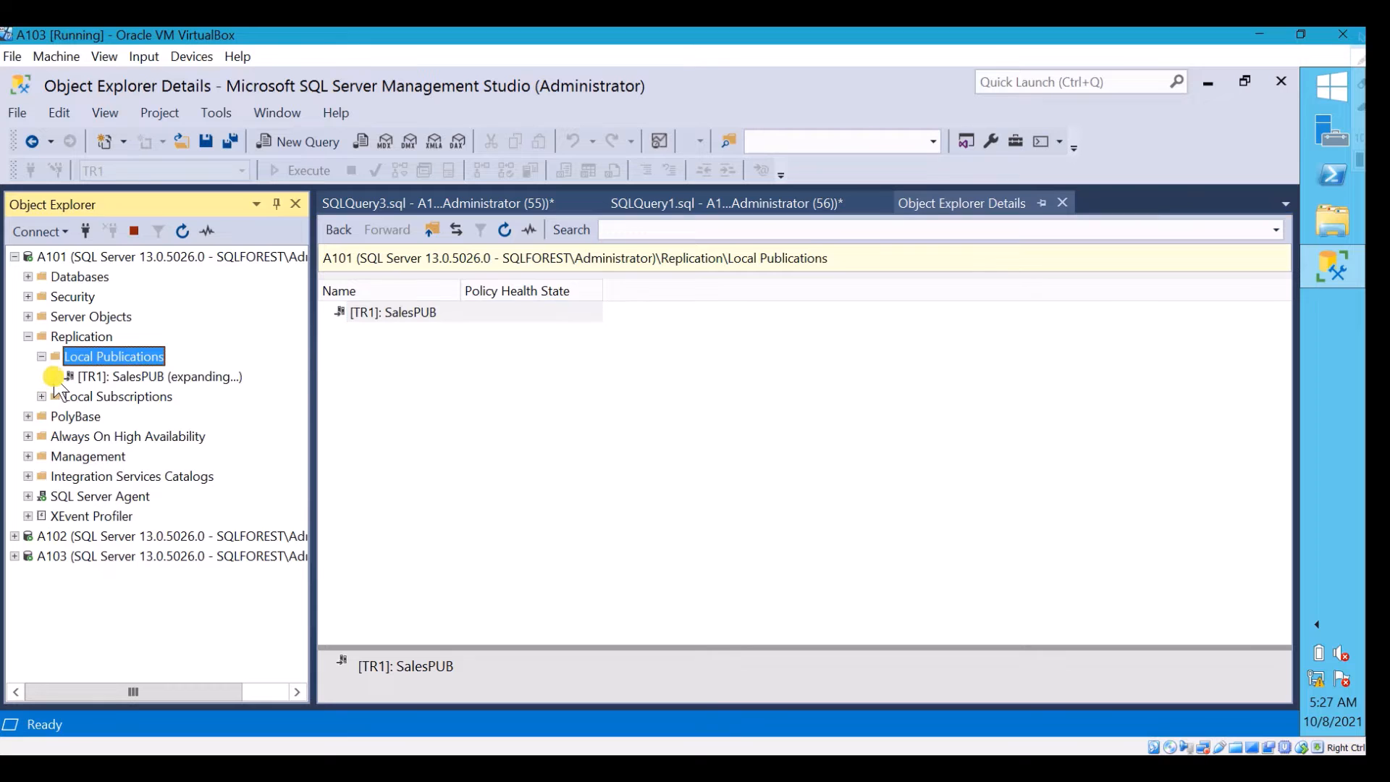
left_click(125, 377)
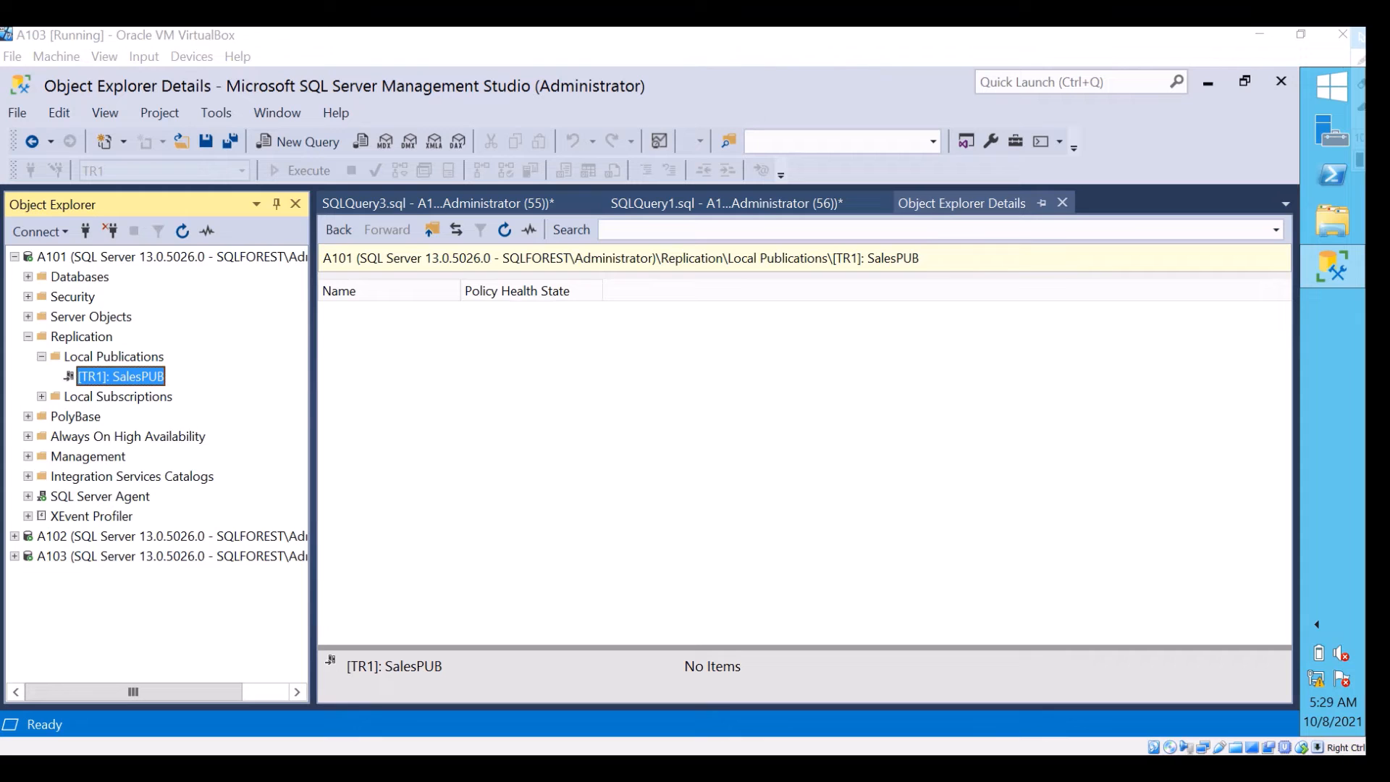
Display the list of SQL Server Agent jobs on the Distributor A102
left_click(143, 536)
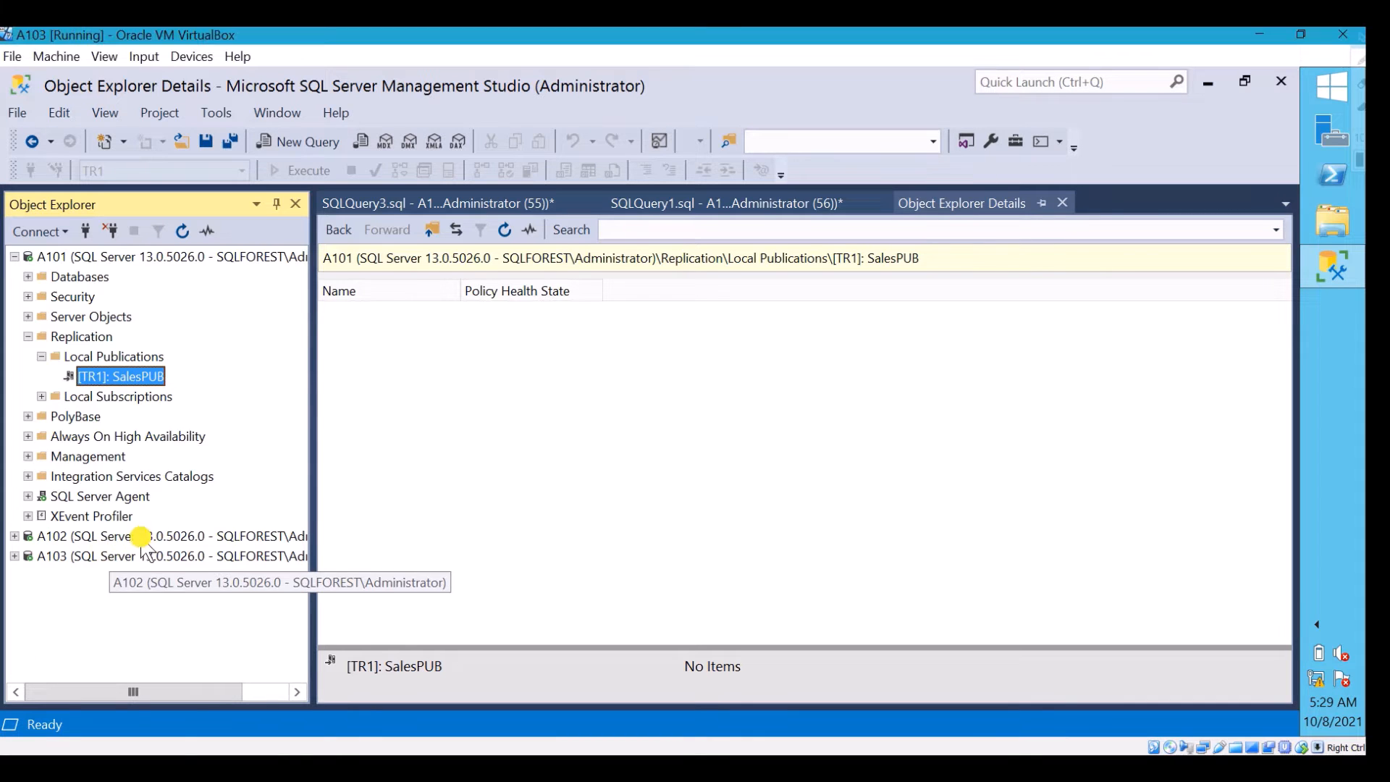
left_click(376, 477)
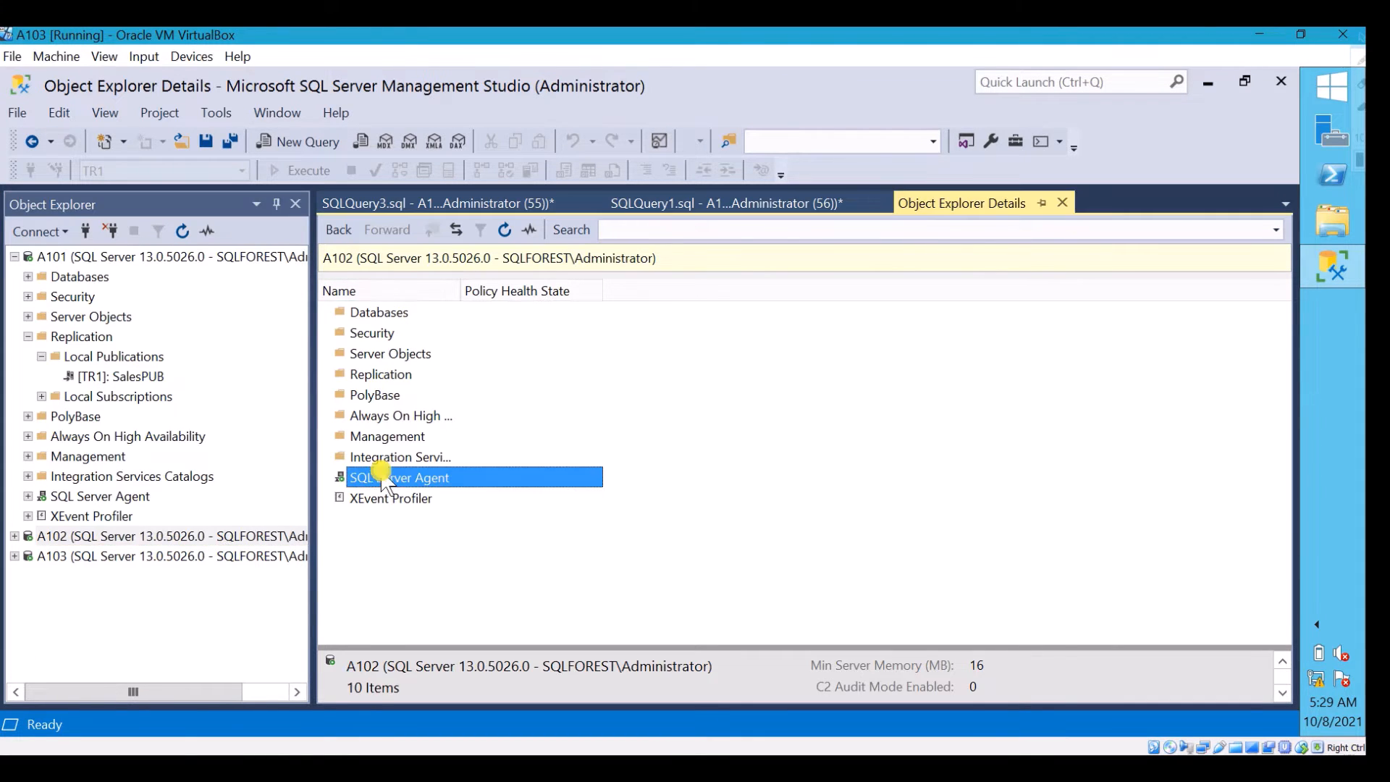
double_click(440, 477)
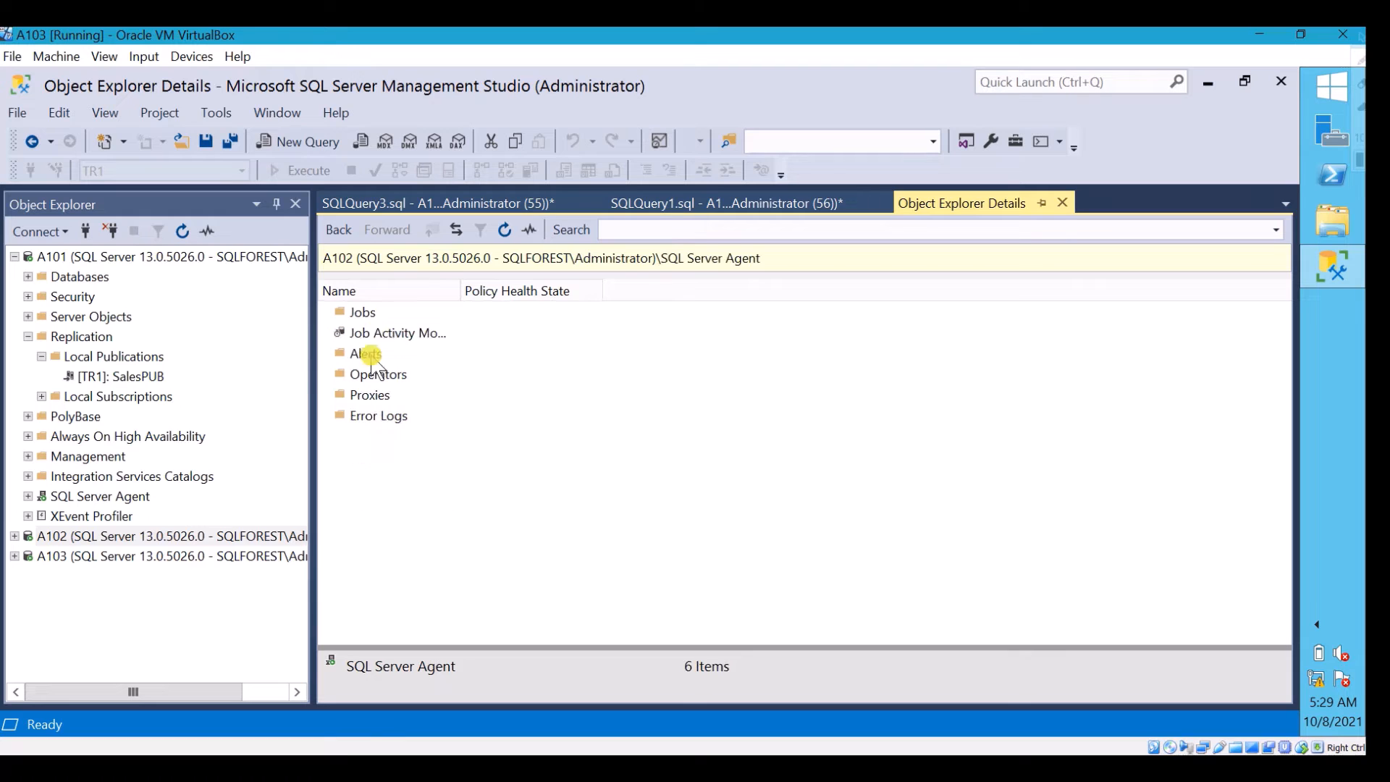
left_click(366, 313)
double_click(366, 313)
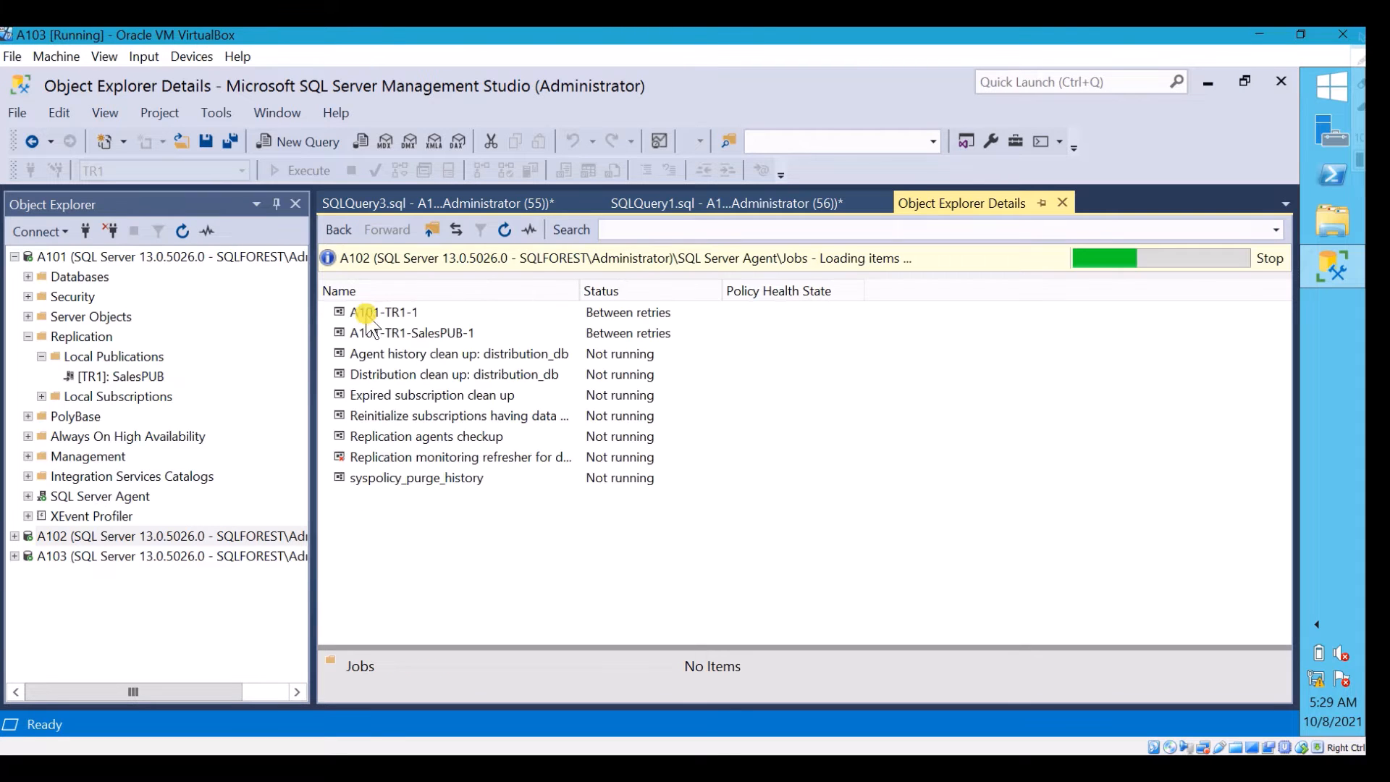
Check the category in the properties of the A101-TR1-SalesPUB-1 job and close them unchanged
left_click(449, 335)
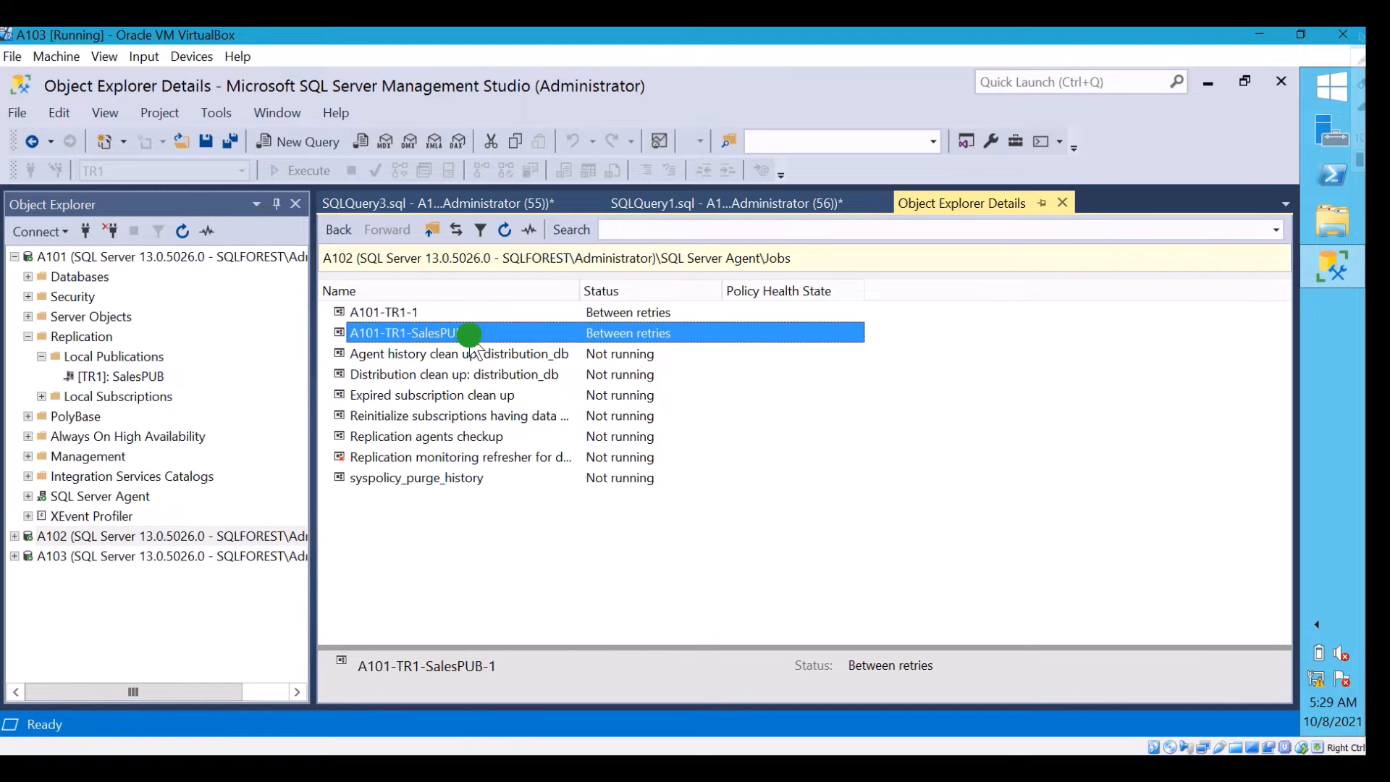
right_click(471, 335)
left_click(539, 624)
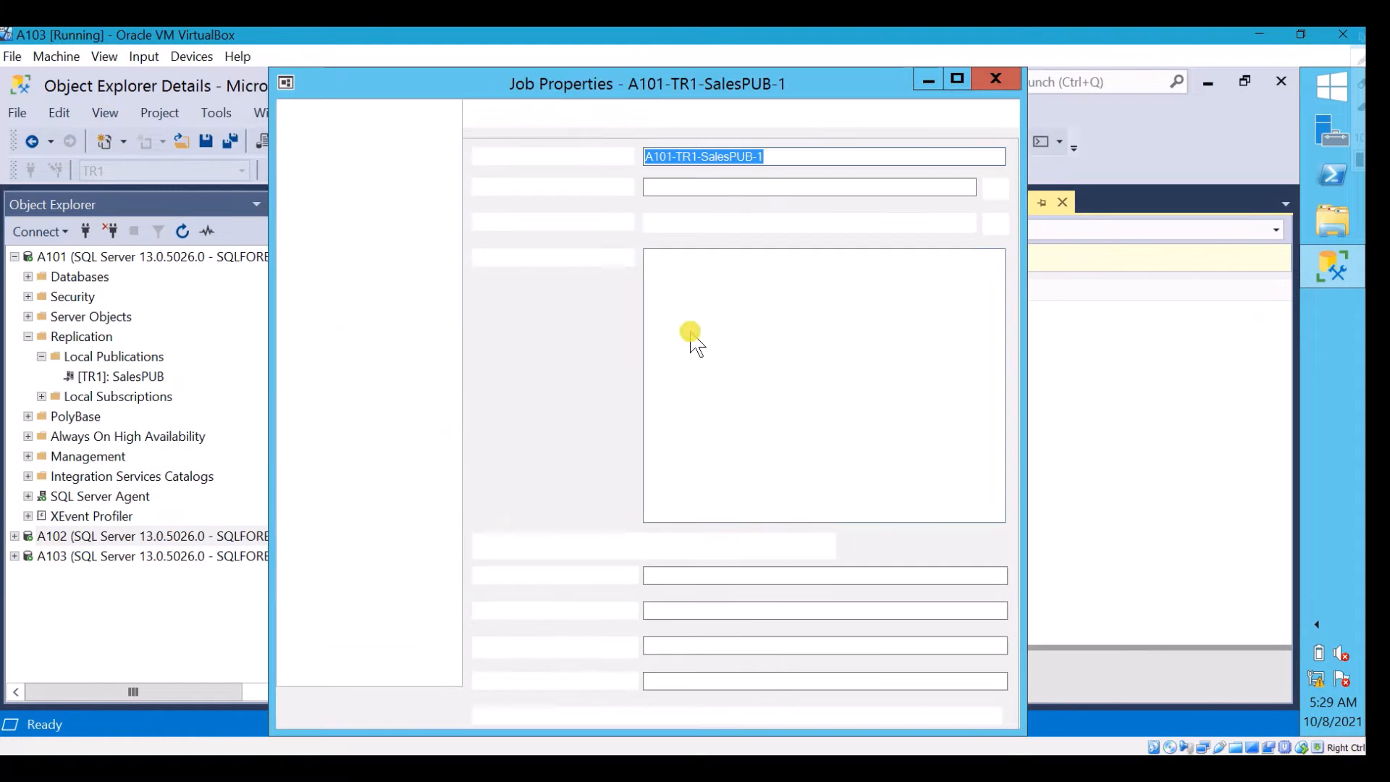
left_click(753, 223)
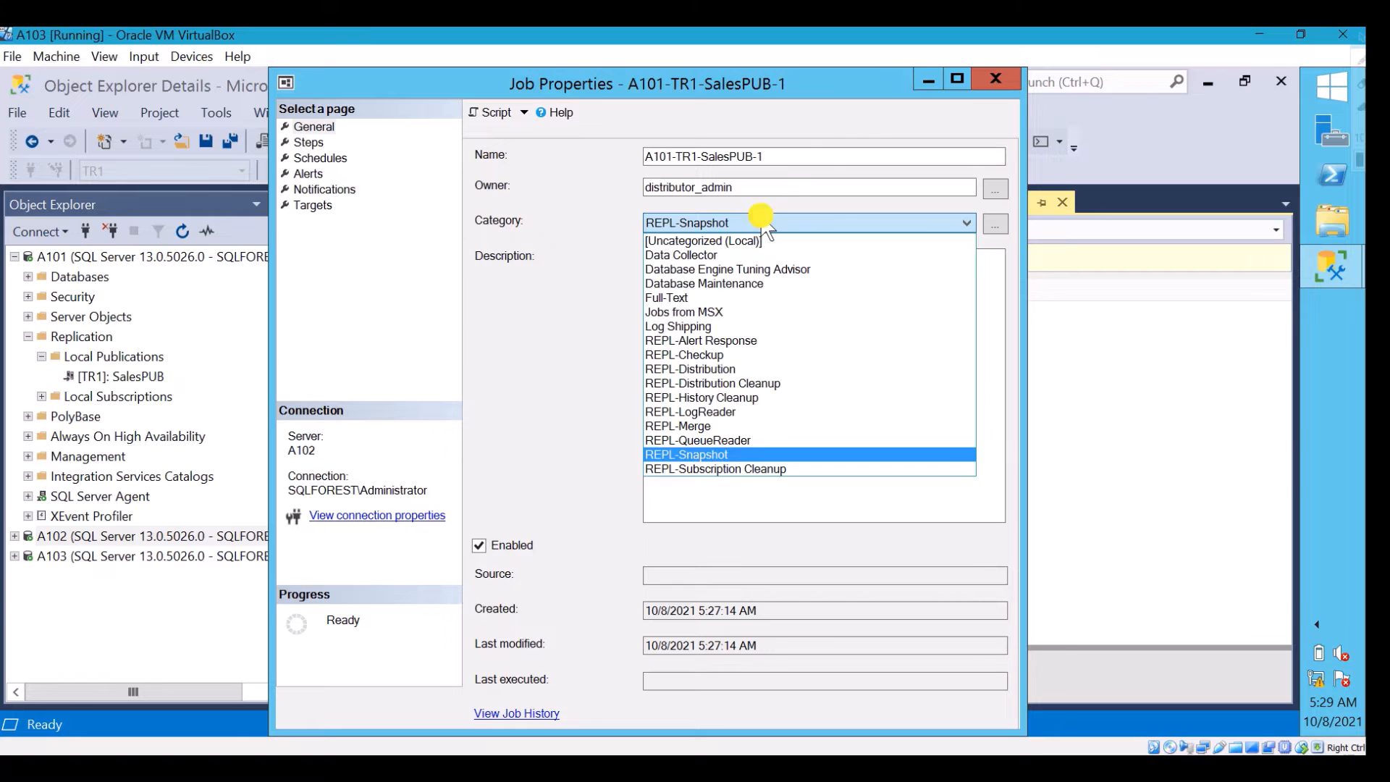
left_click(763, 223)
left_click(995, 79)
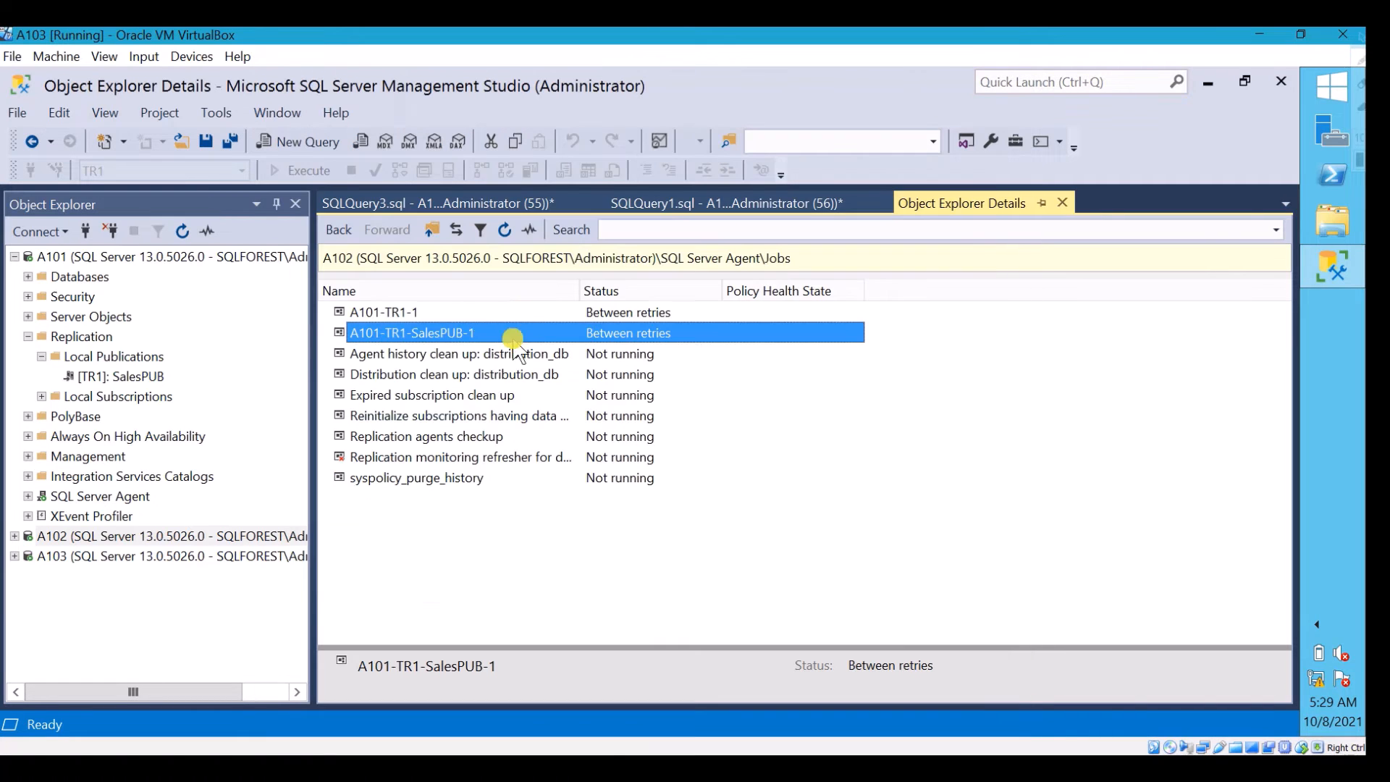
Check the category in the A101-TR1-1 job's properties, close them, and select the agent history clean up job
left_click(480, 315)
right_click(481, 312)
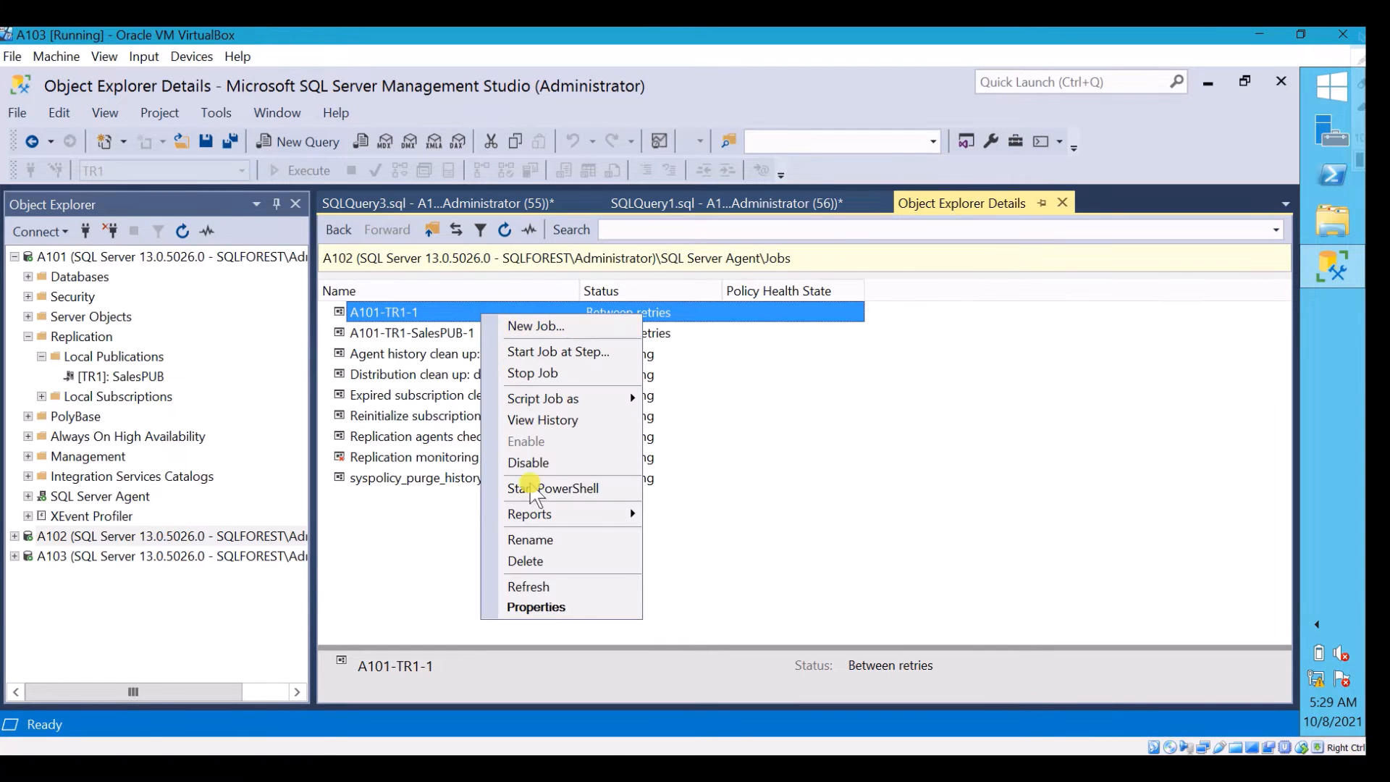
left_click(543, 605)
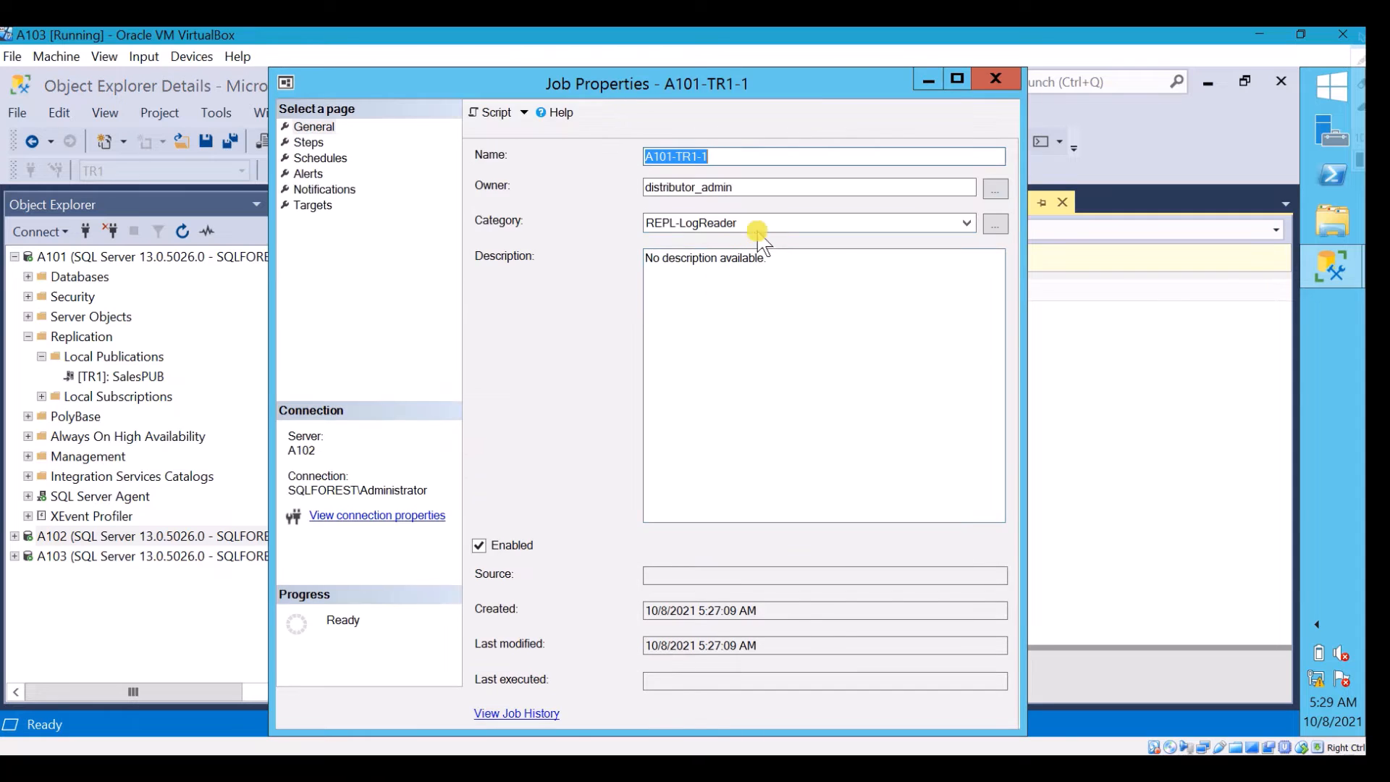
left_click(990, 81)
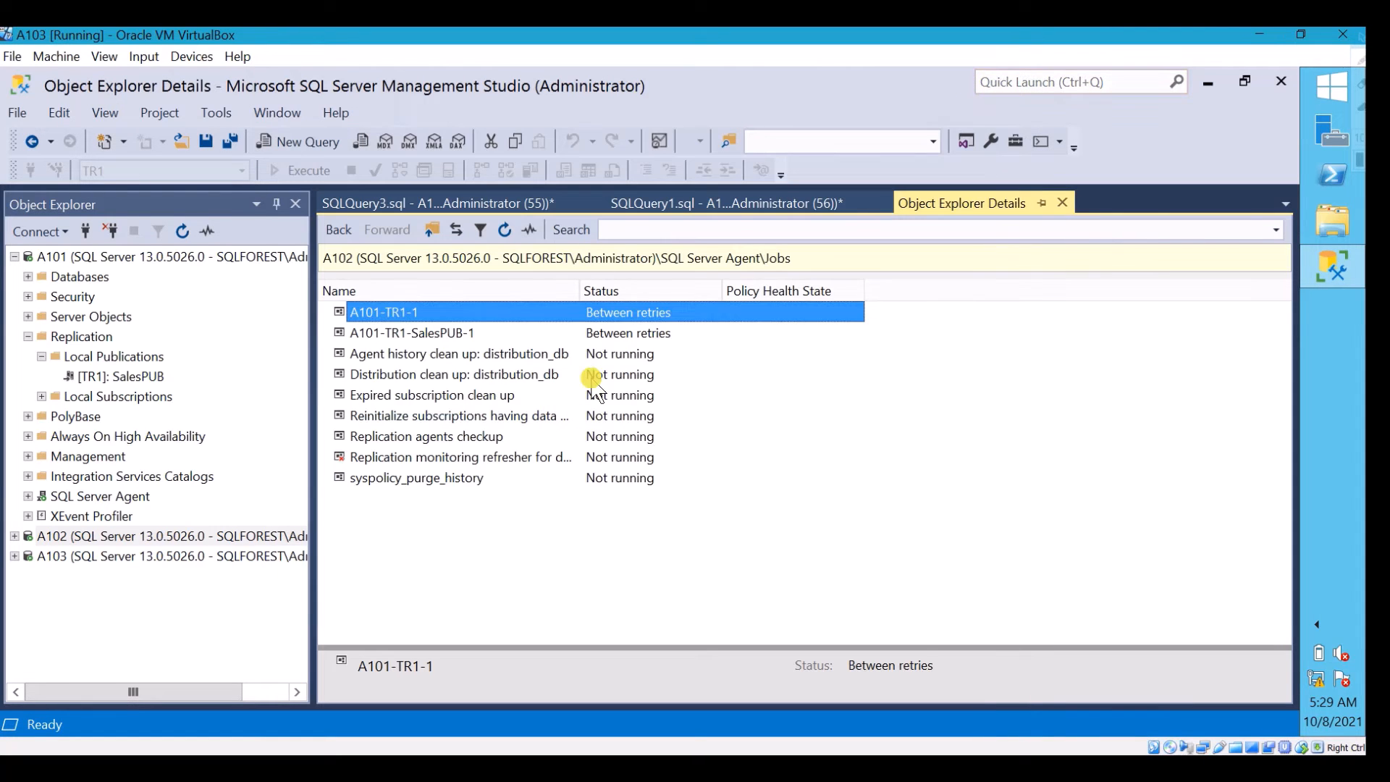
left_click(540, 355)
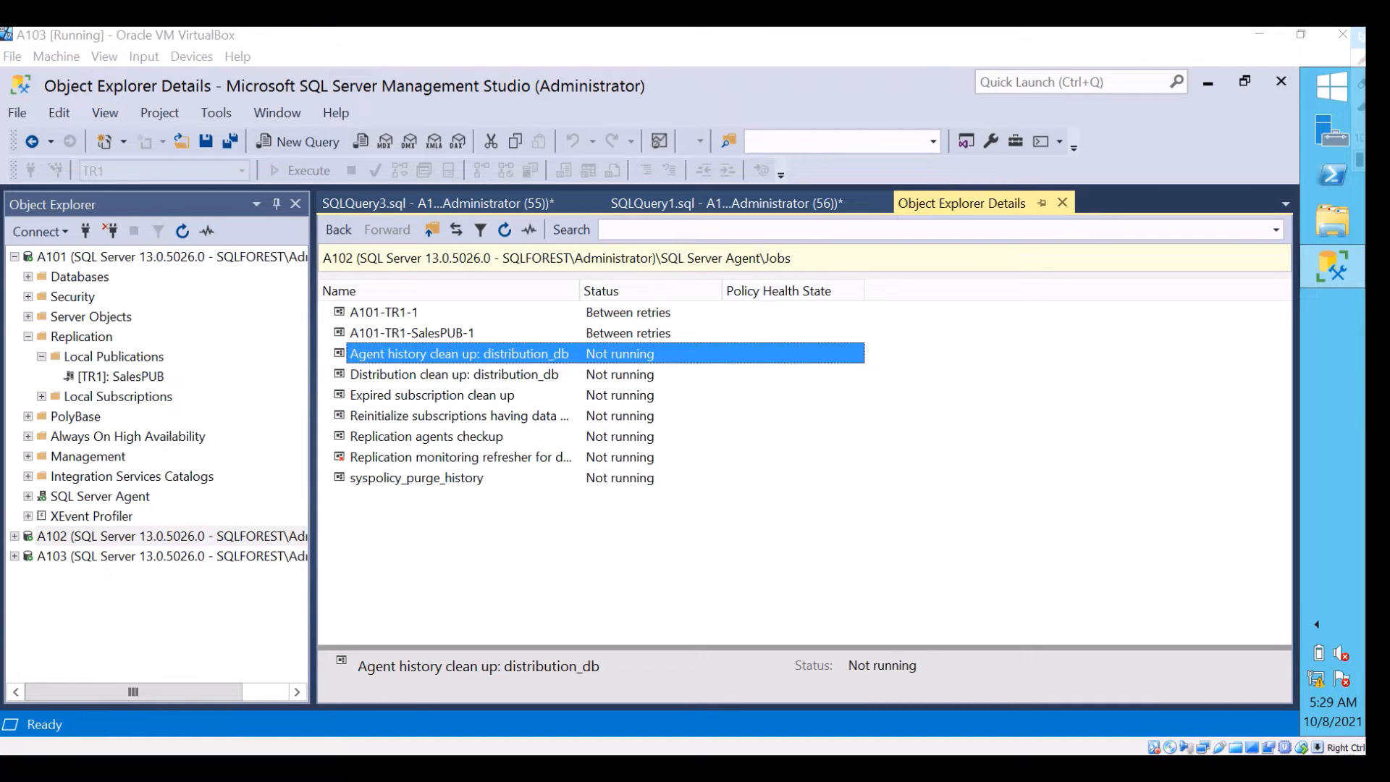
Start a new subscription to the SalesPUB publication of database TR1, with A101 as the Publisher
left_click(14, 256)
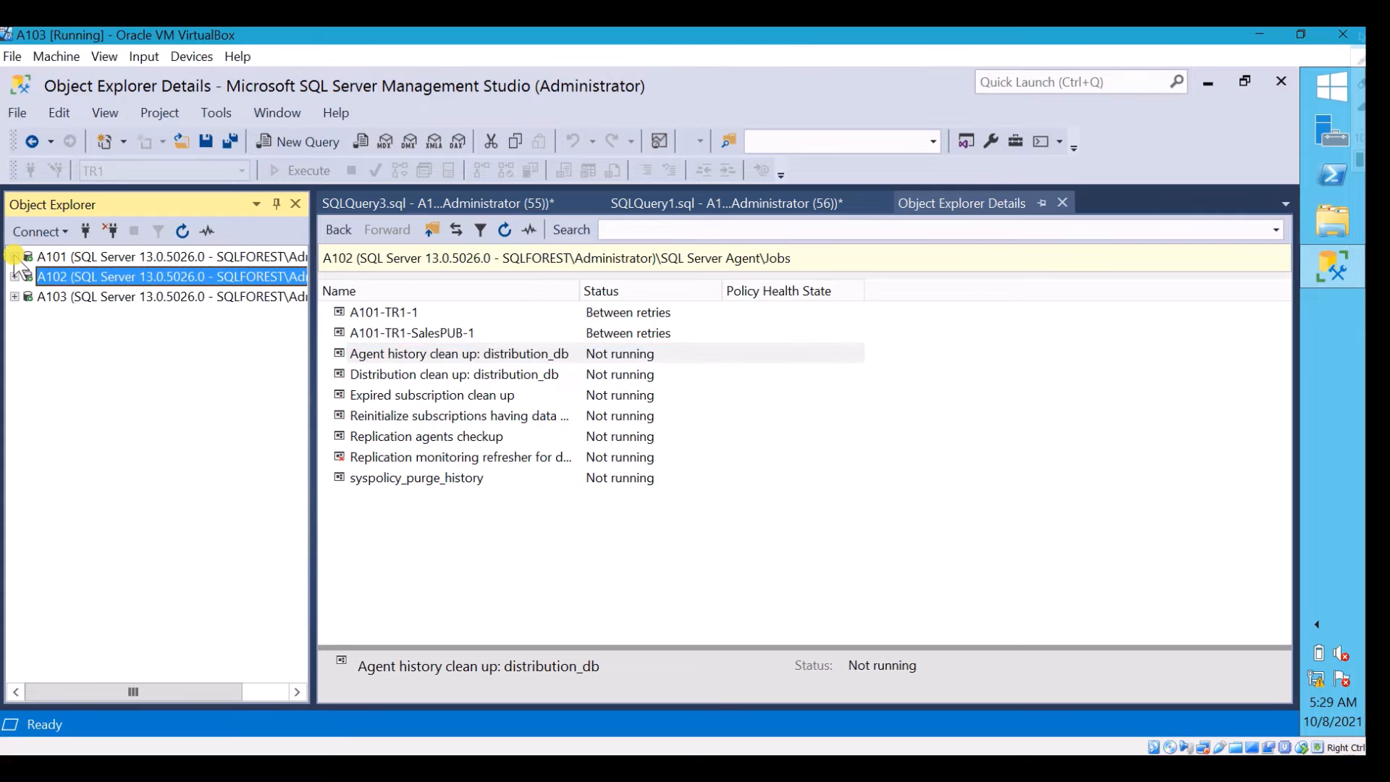
left_click(55, 259)
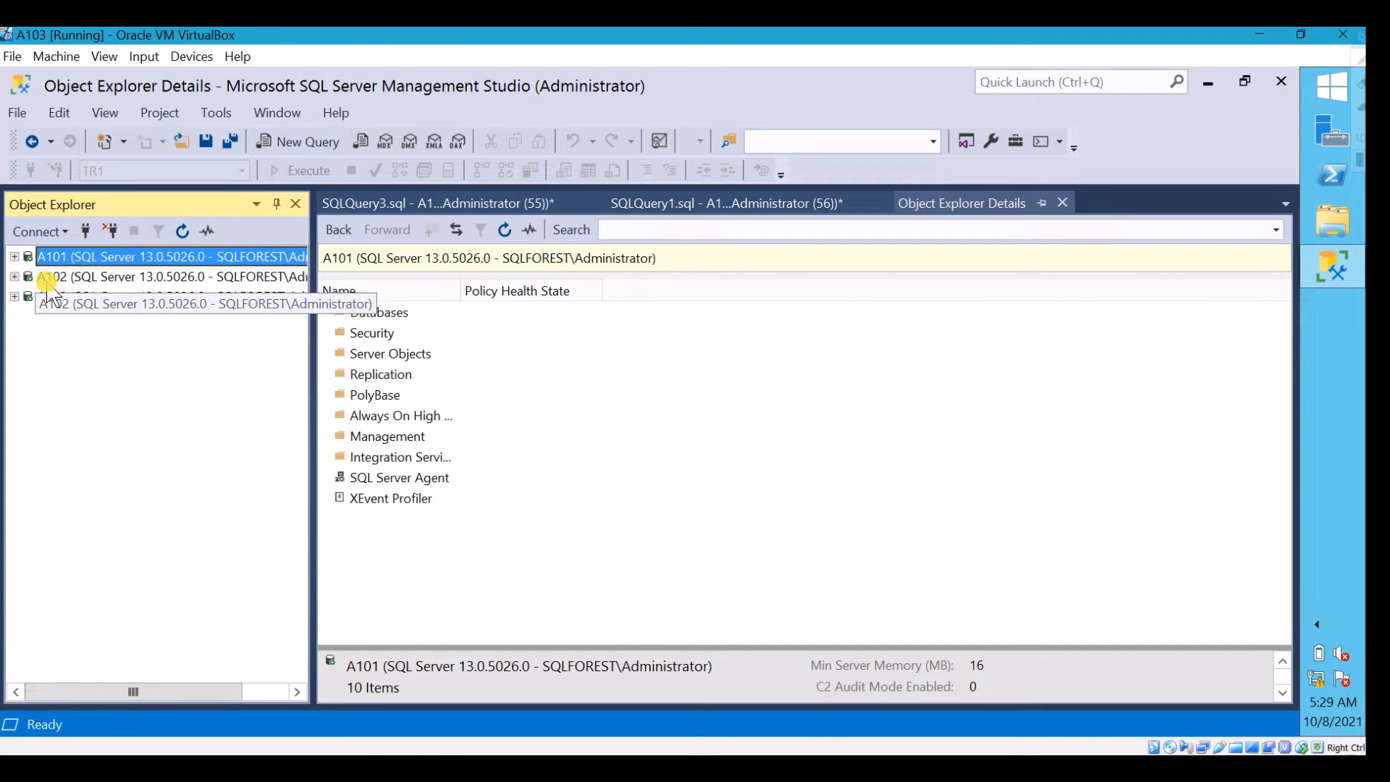
double_click(26, 256)
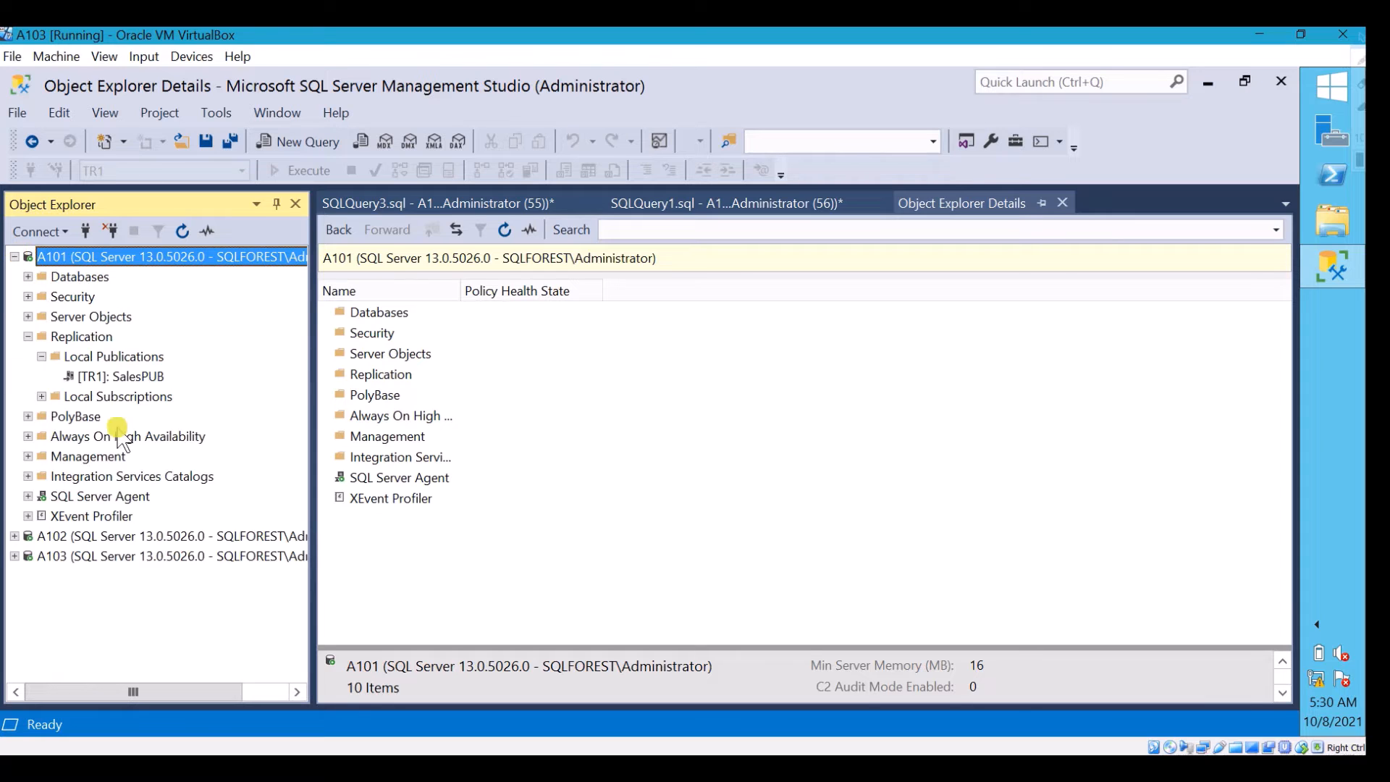
left_click(134, 377)
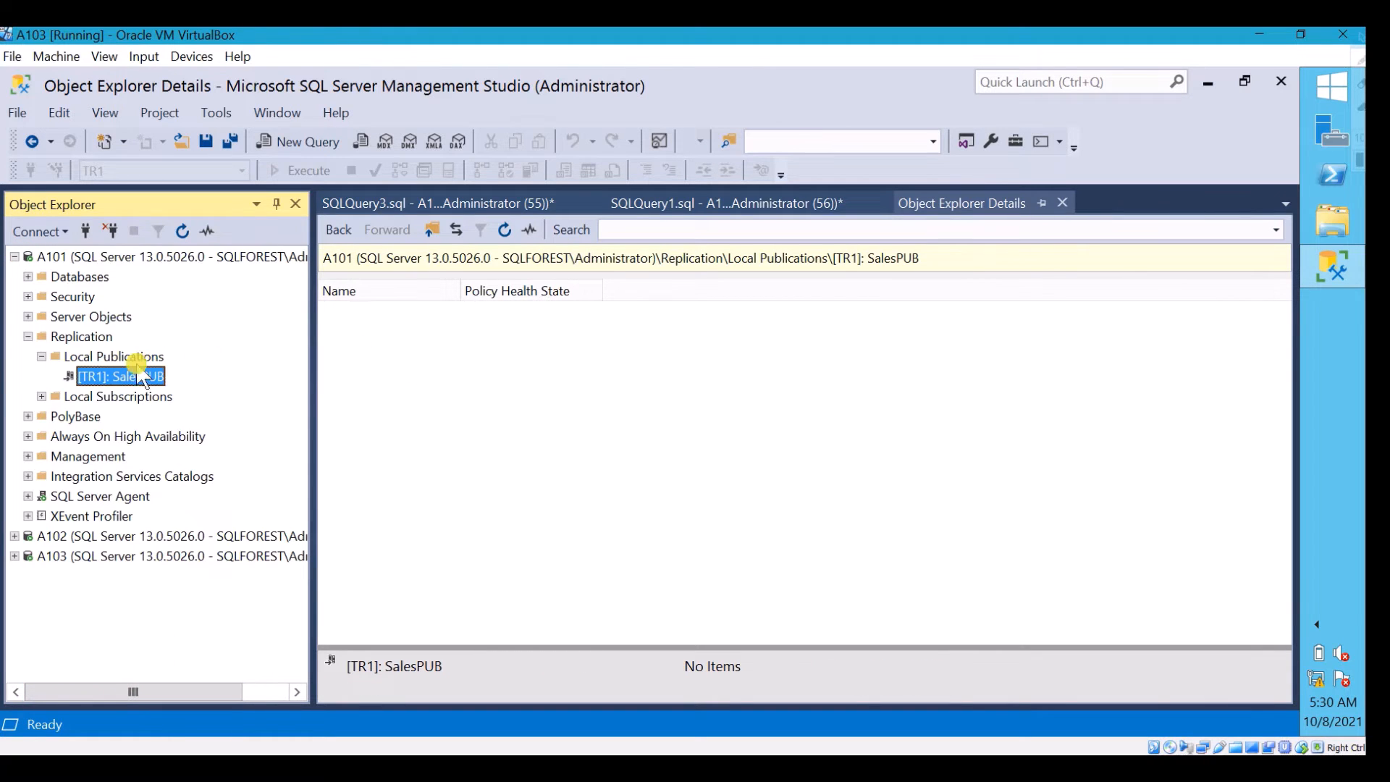
left_click(108, 767)
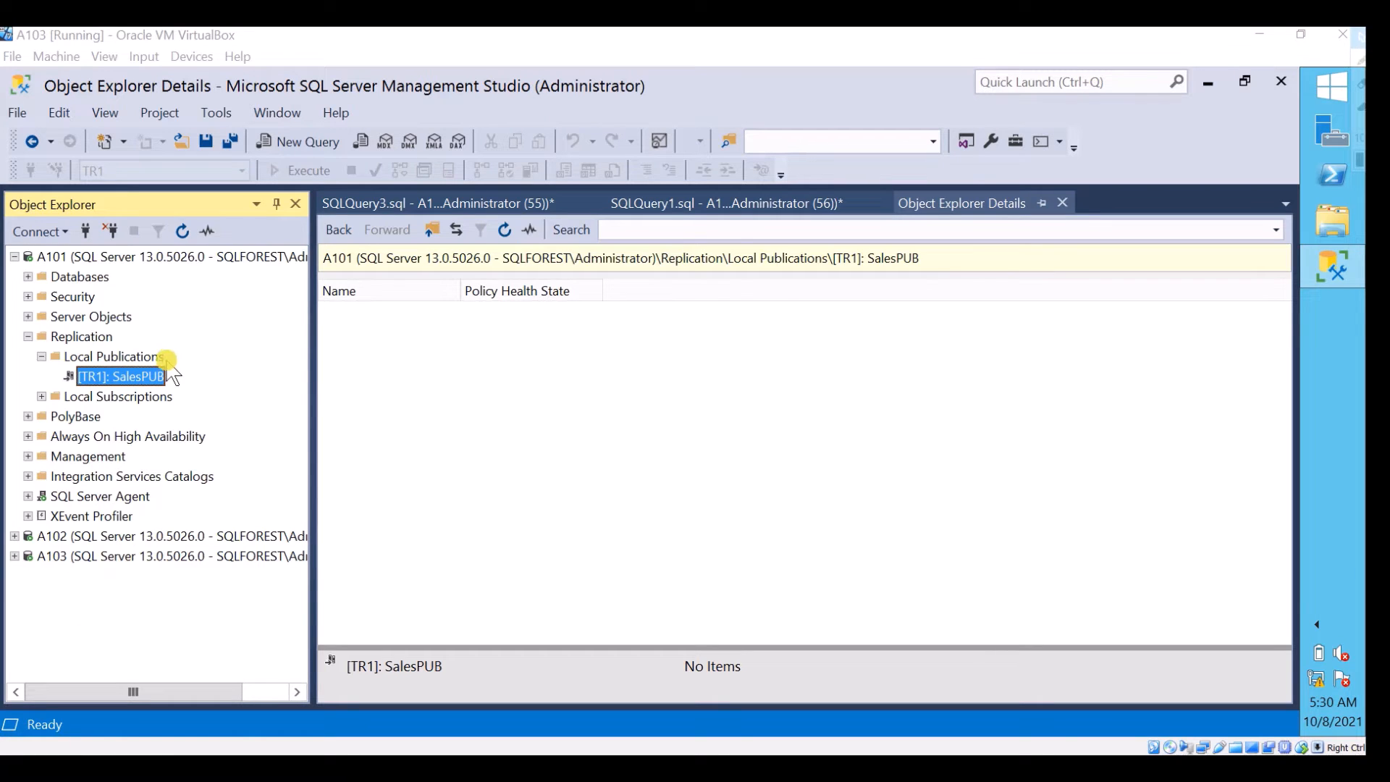
mouse_move(153, 376)
right_click(155, 384)
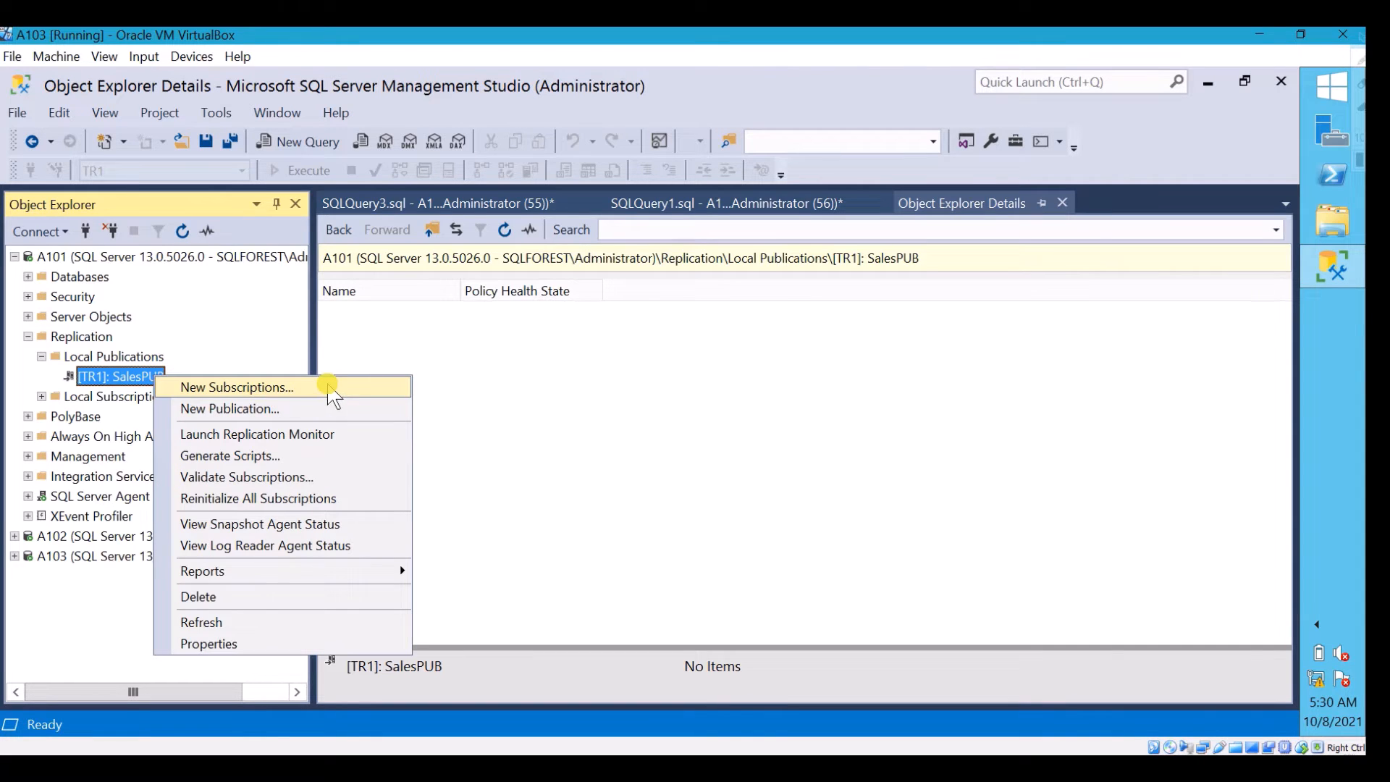
left_click(328, 389)
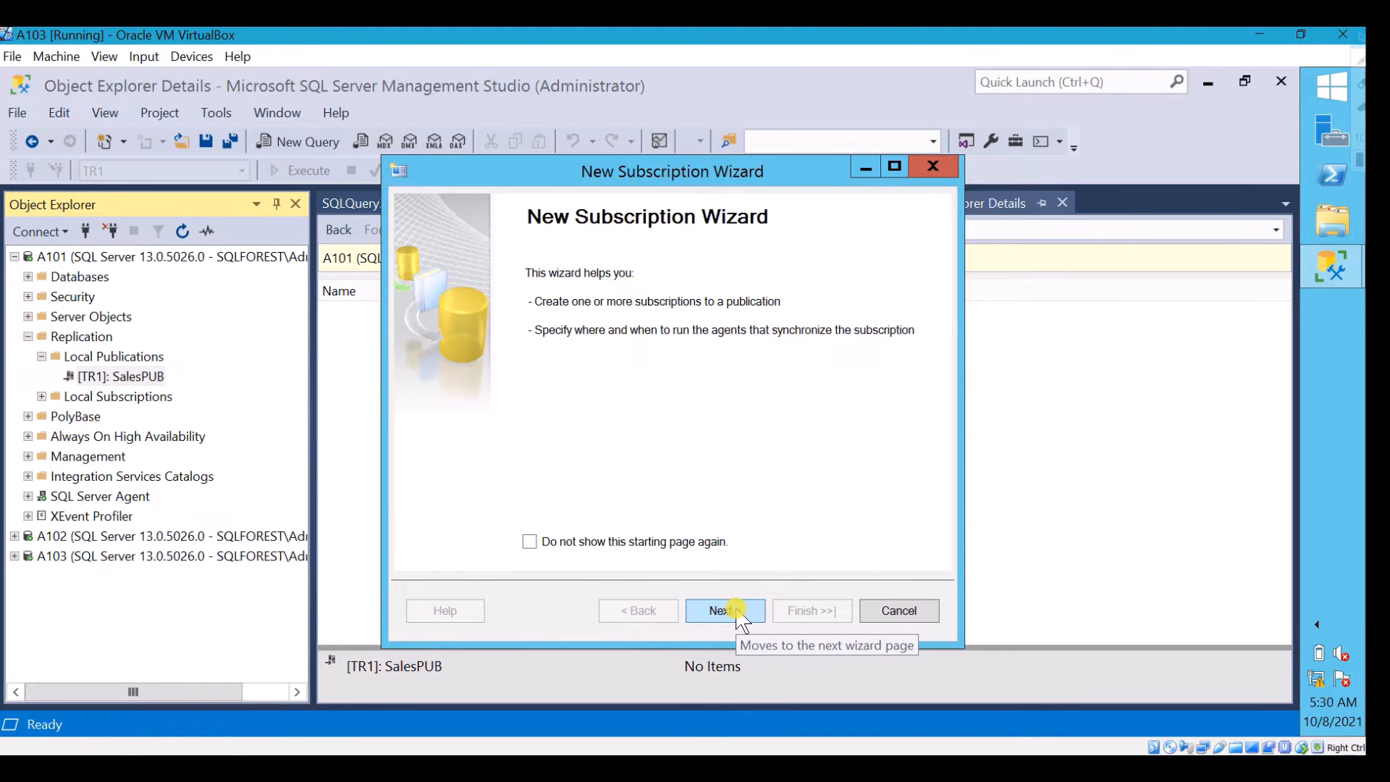
left_click(738, 615)
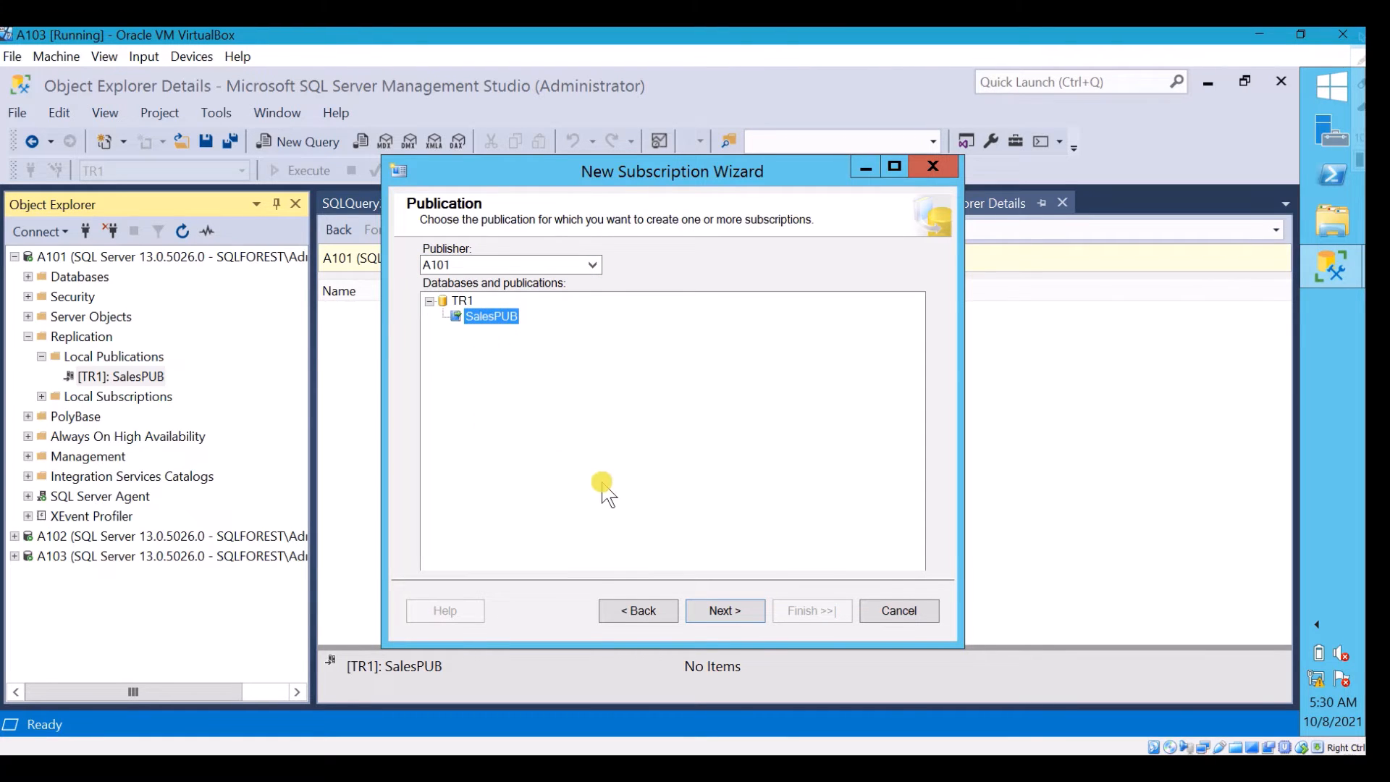
left_click(733, 614)
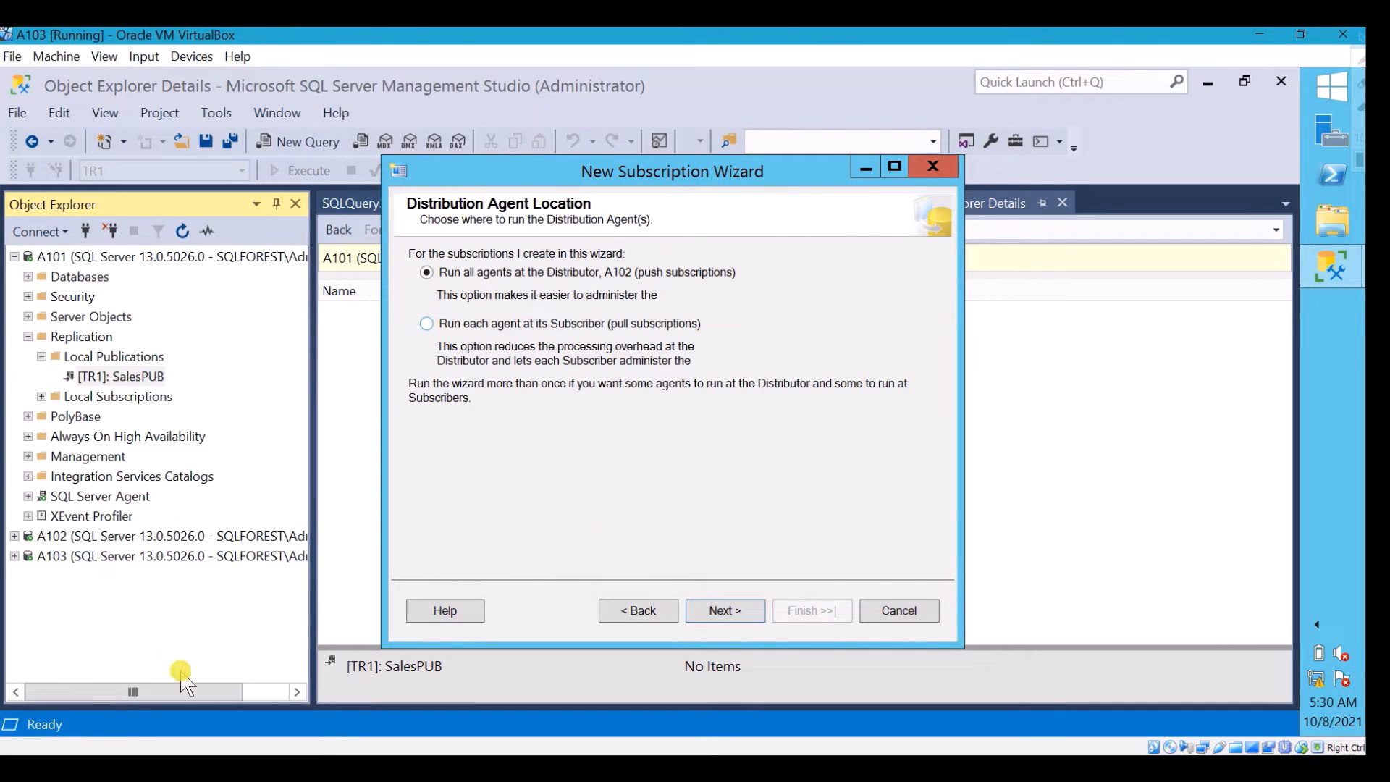
Set the new subscription to run all Distribution Agents at the Distributor A102 as push subscriptions
left_click(127, 764)
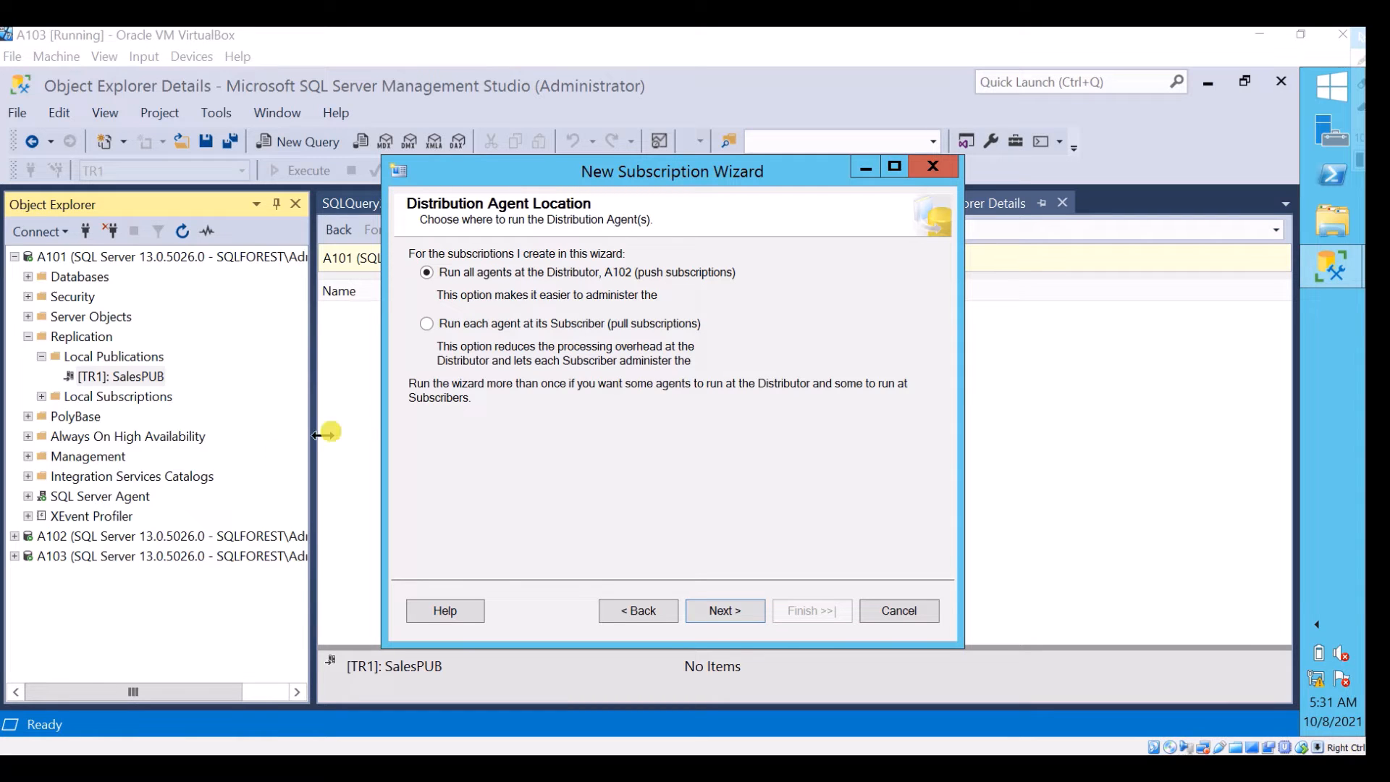
left_click(427, 323)
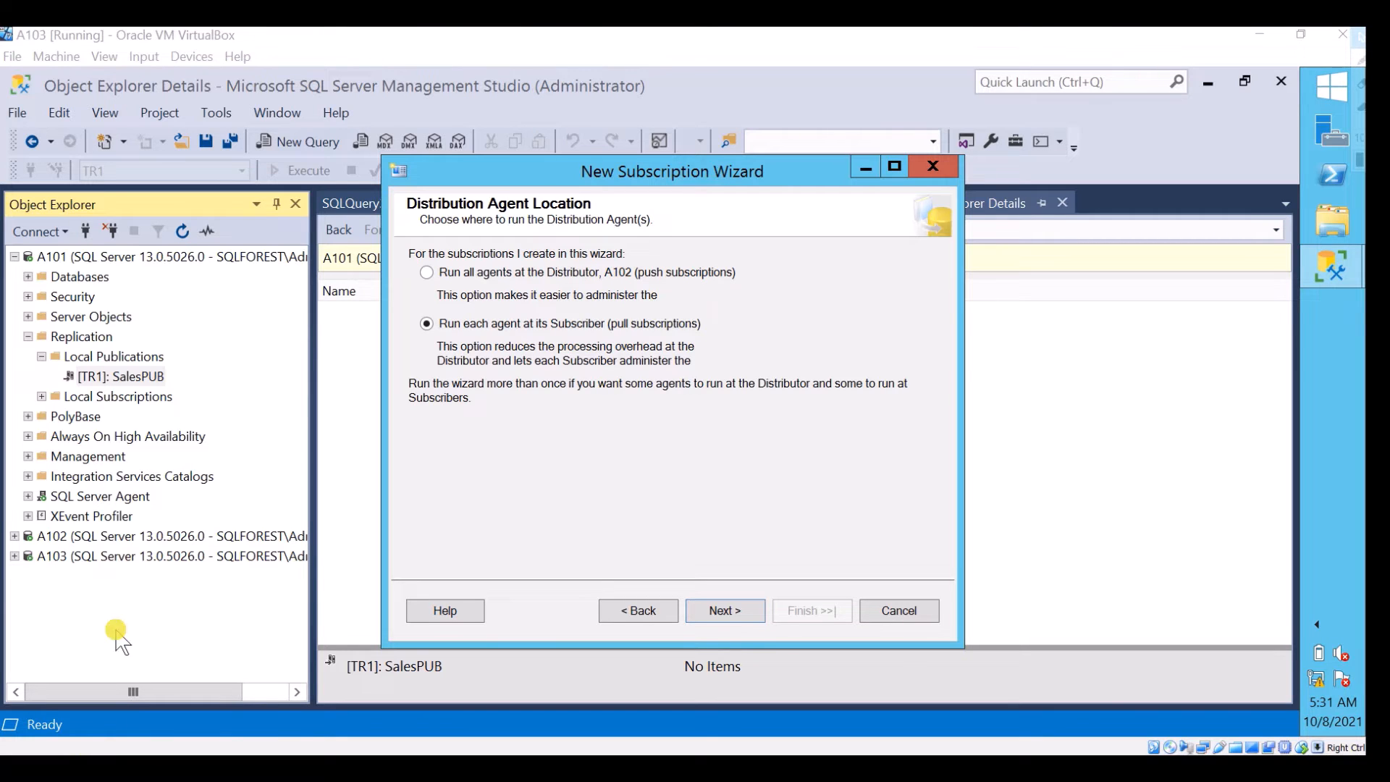
left_click(428, 272)
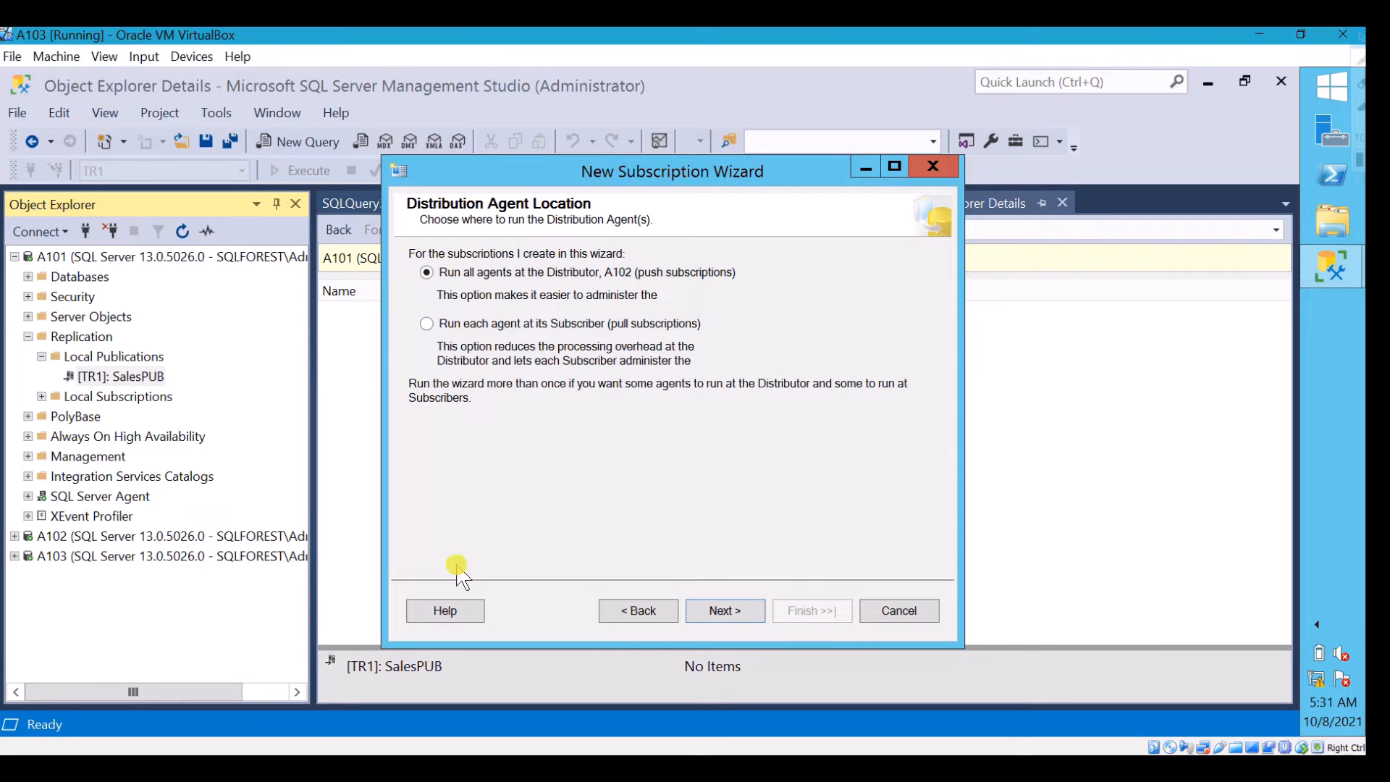
left_click(735, 609)
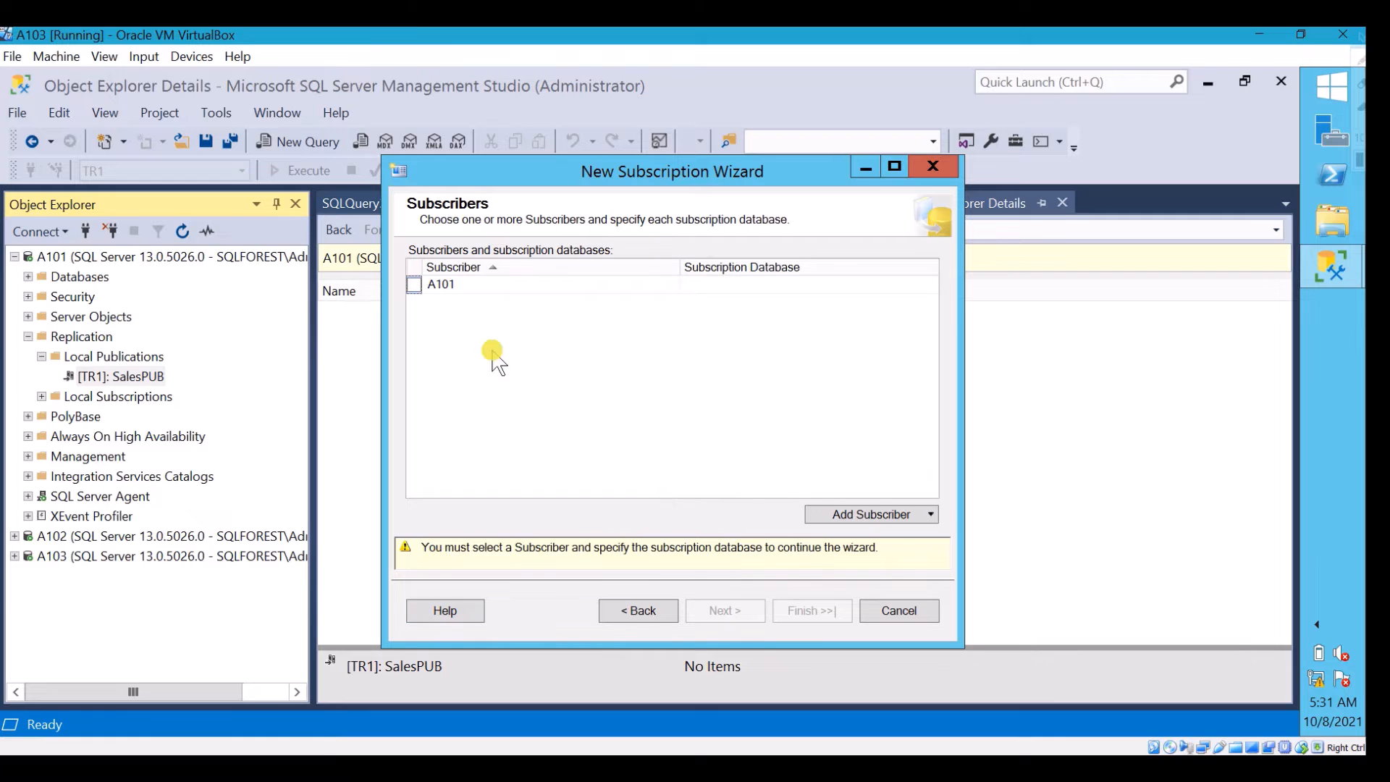
Add the SQL Server Subscriber A103 using Windows Authentication and choose demo as its subscription database
left_click(899, 514)
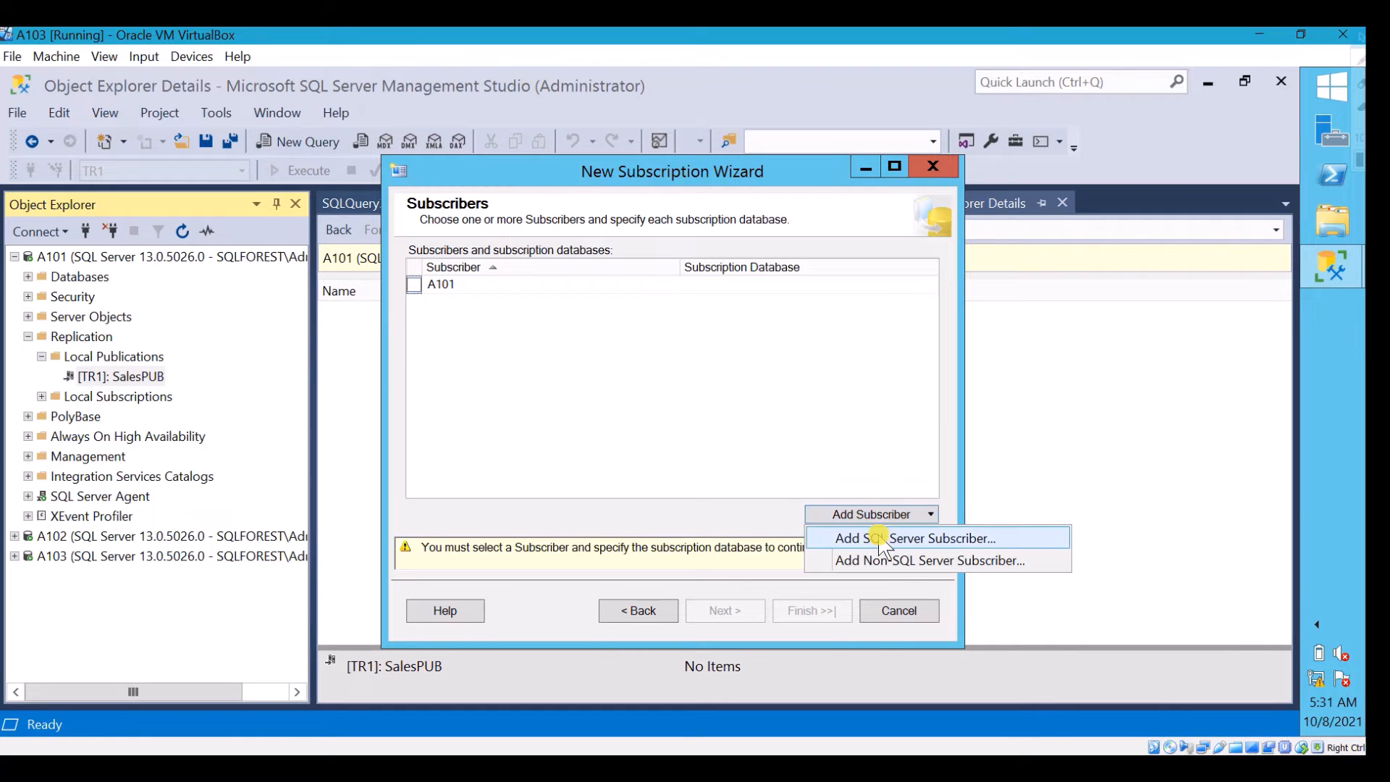
left_click(884, 536)
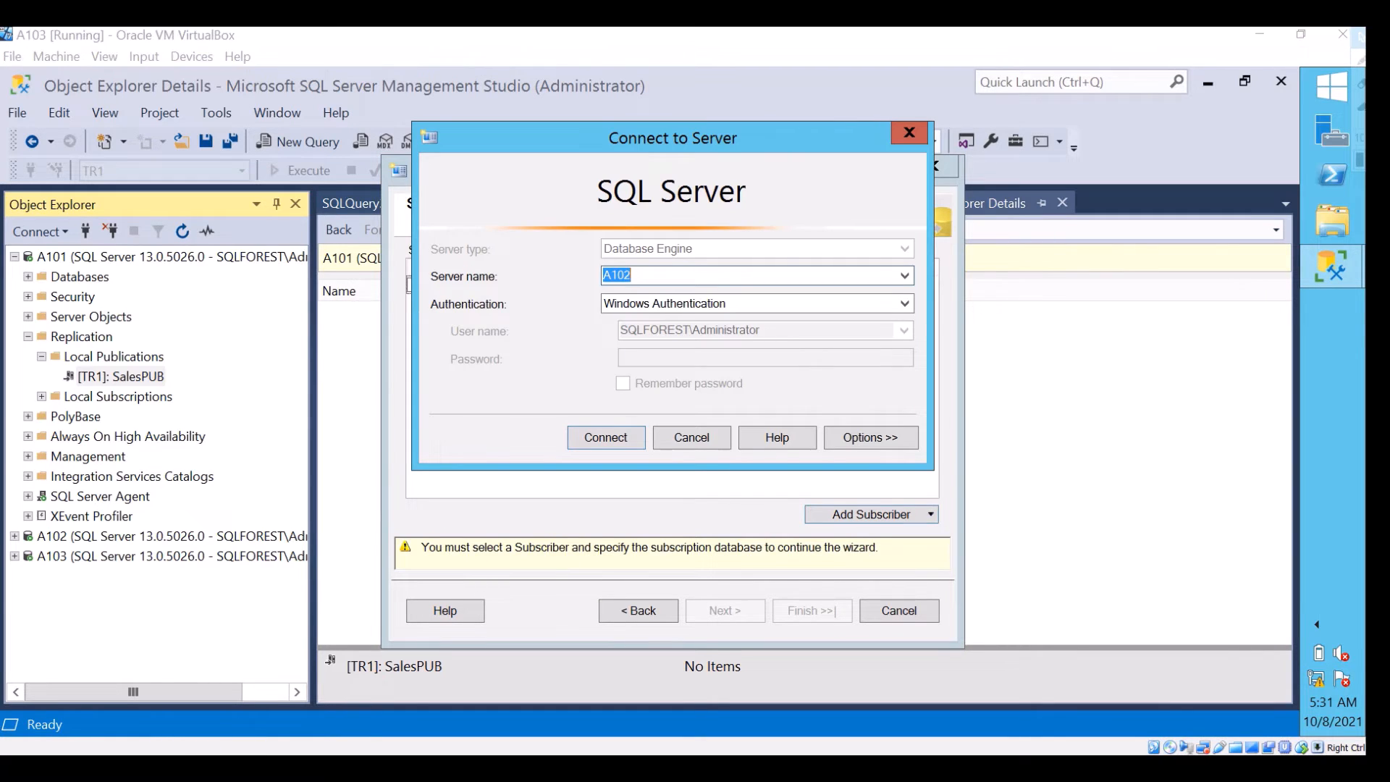
left_click(587, 437)
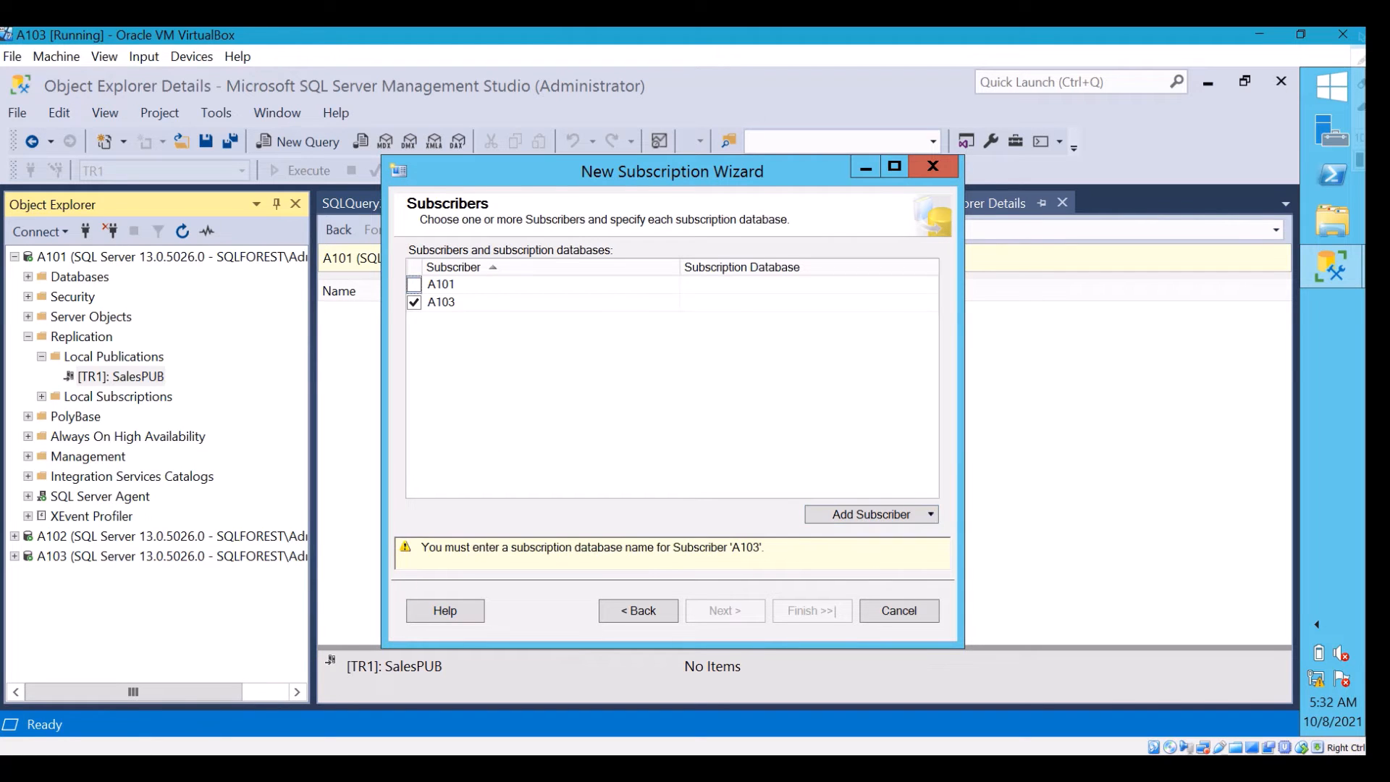
left_click(733, 299)
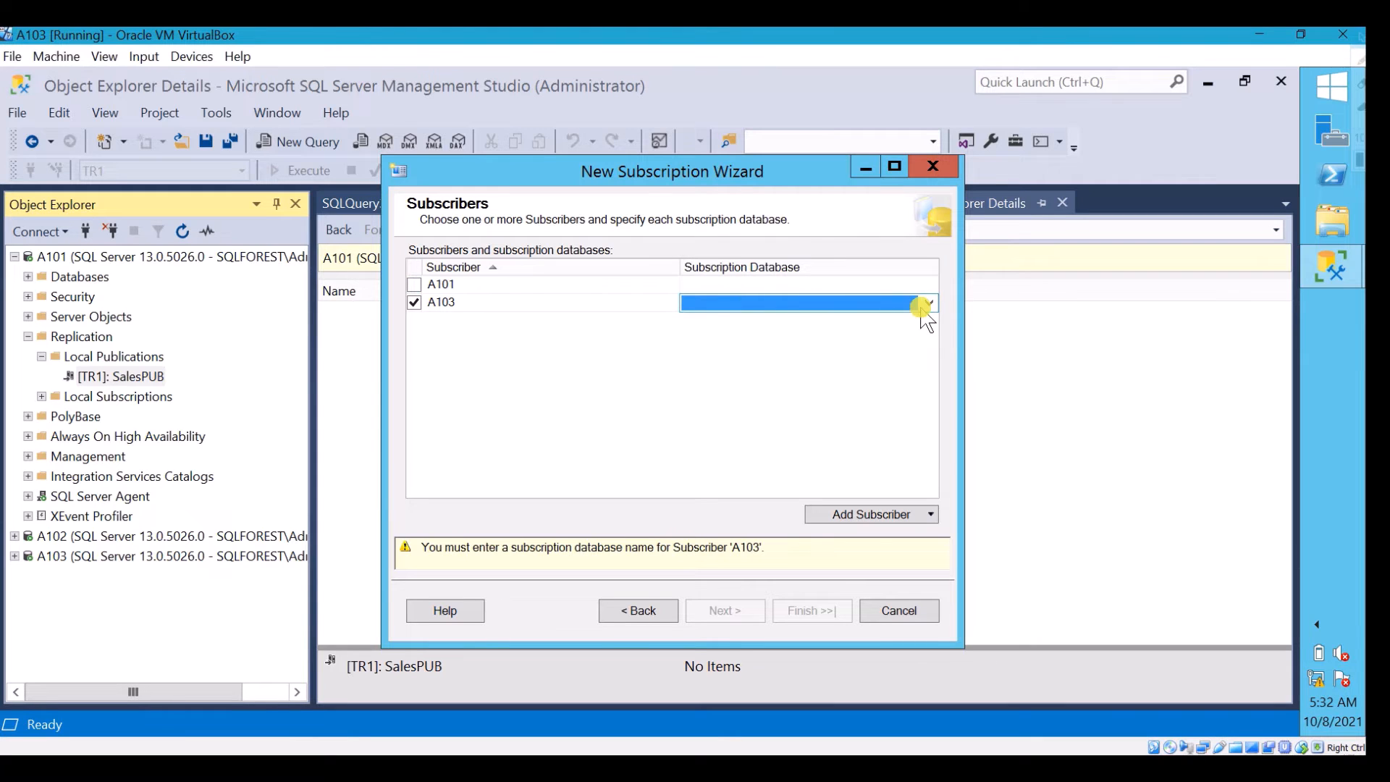
left_click(927, 304)
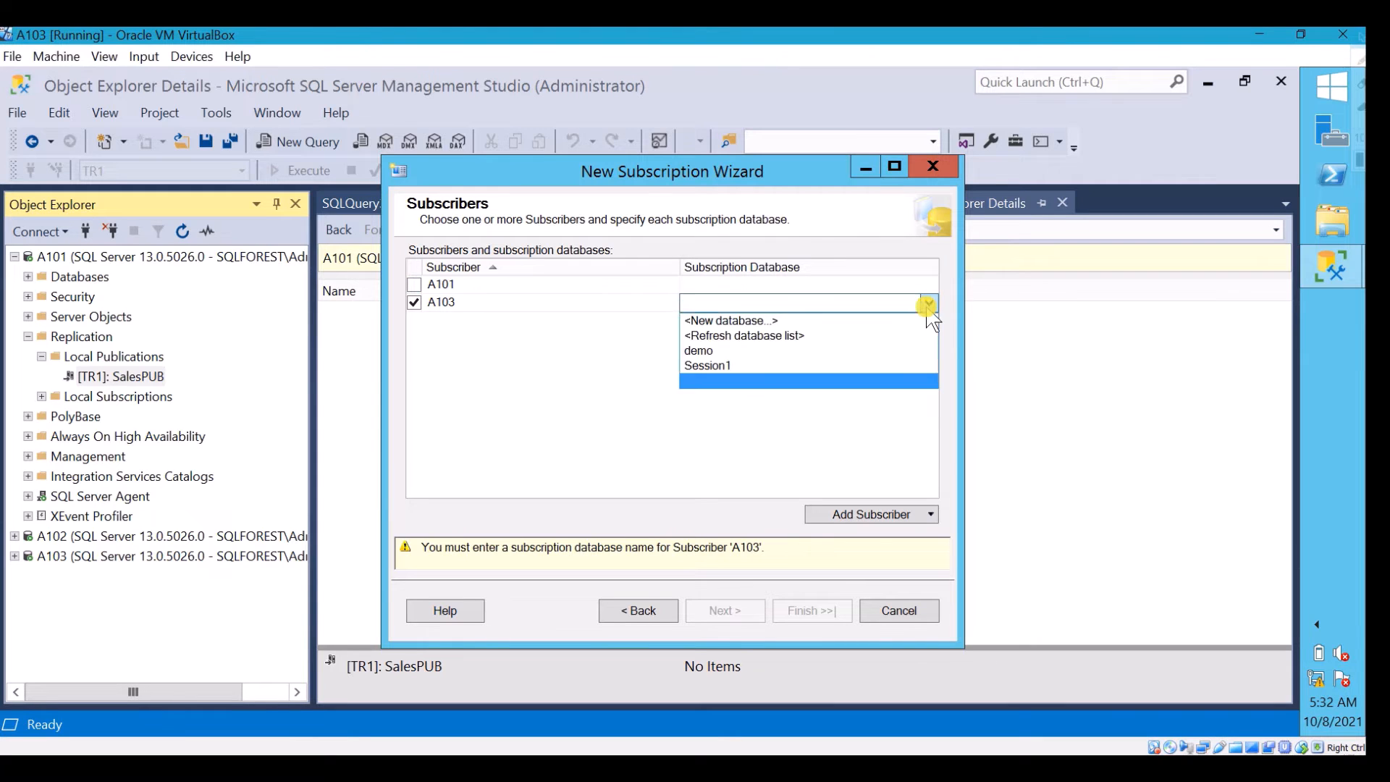
left_click(825, 353)
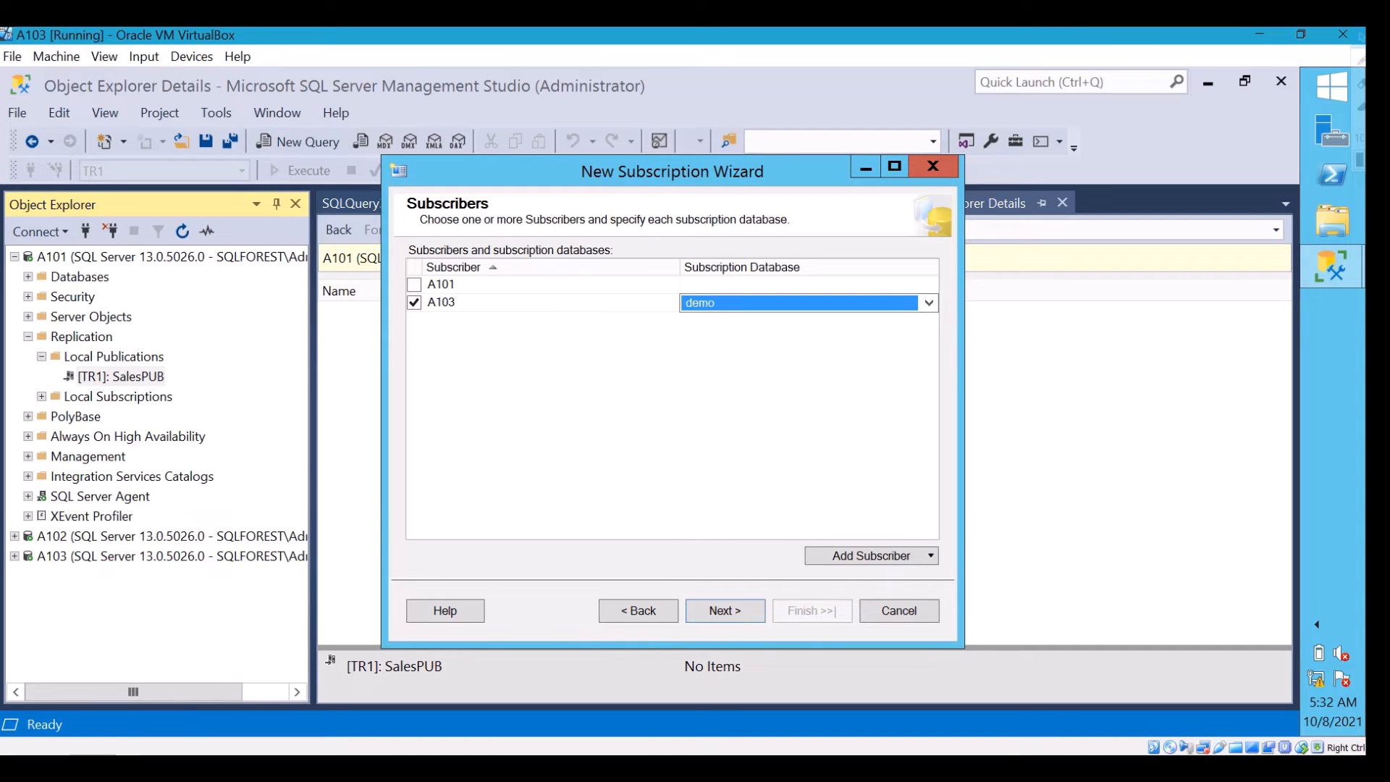
left_click(103, 767)
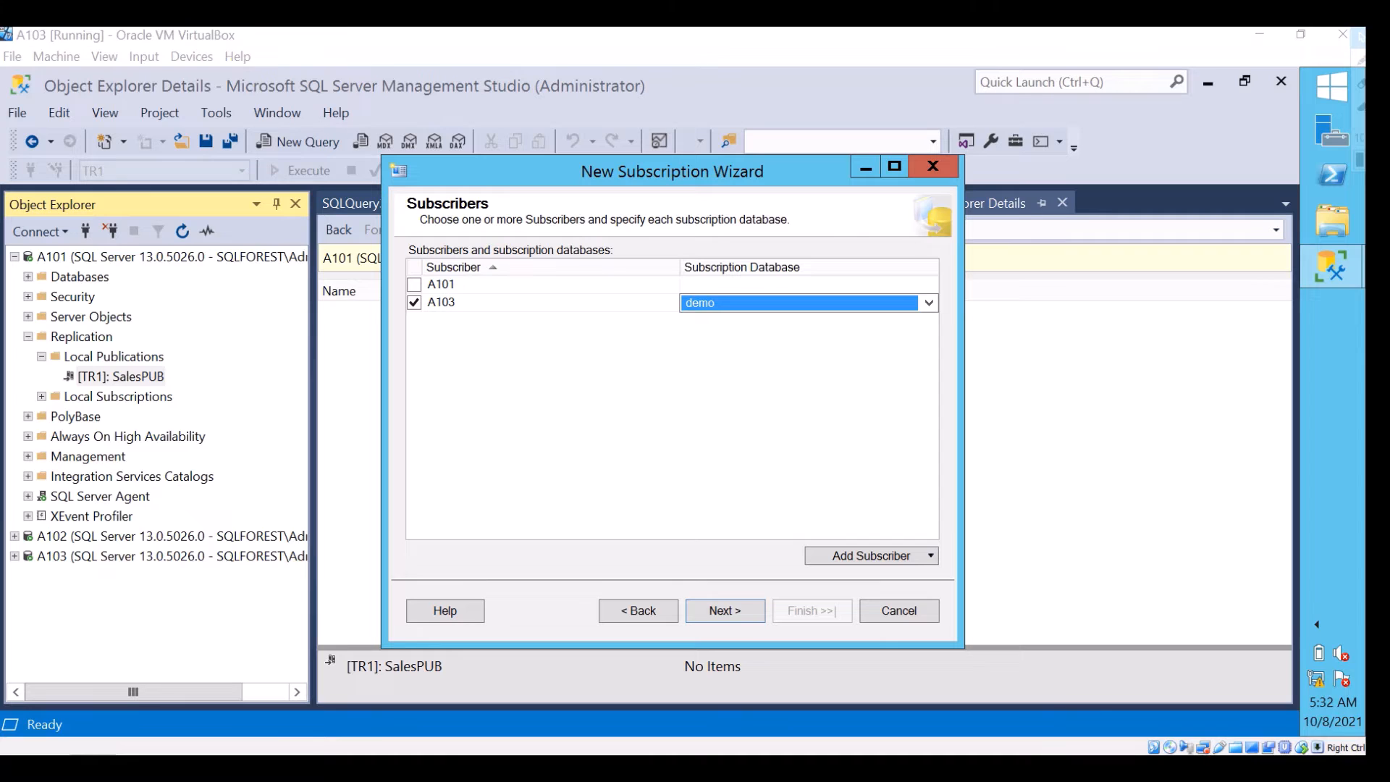
left_click(726, 610)
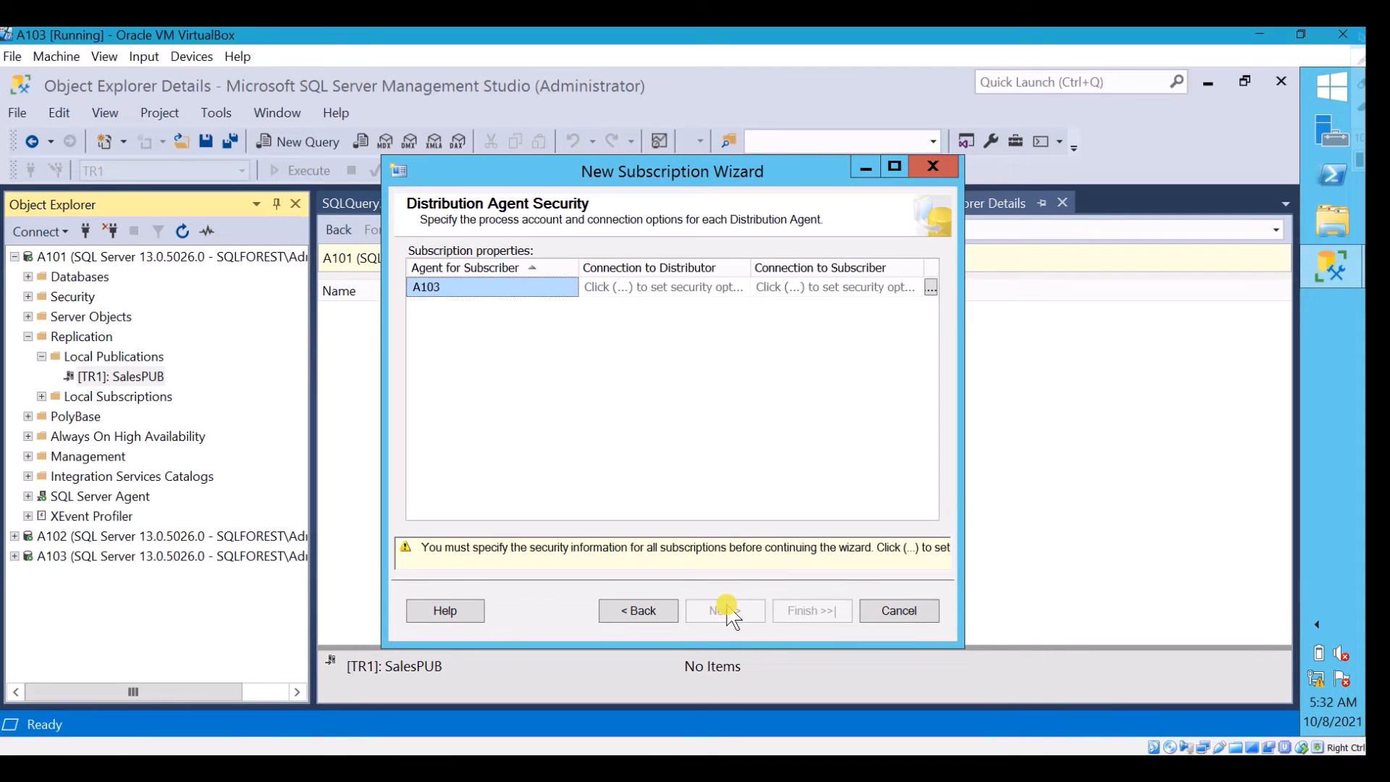
Set the A103 Distribution Agent to run under the Windows account sqlforest\administrator with its password, impersonating it for the Distributor and Subscriber connections
left_click(932, 288)
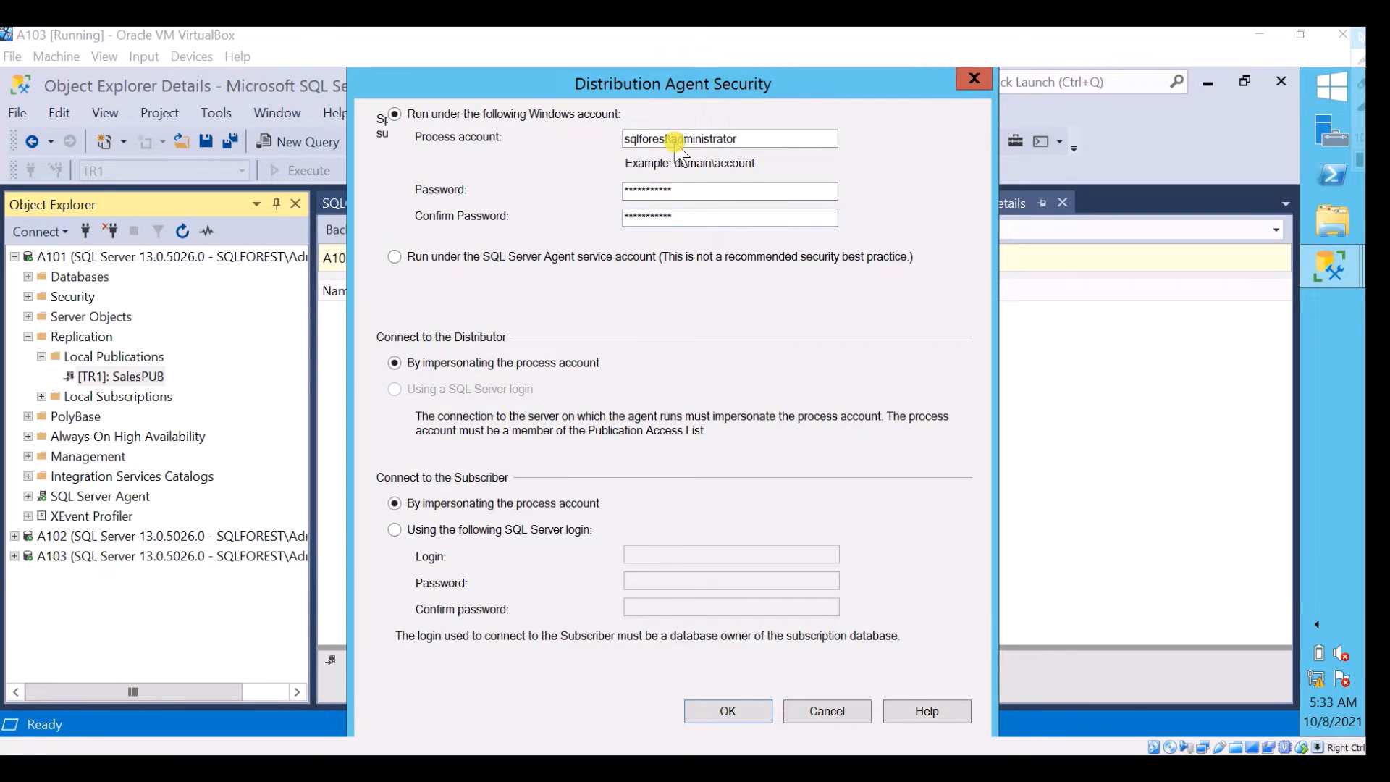
left_click(730, 711)
left_click(733, 610)
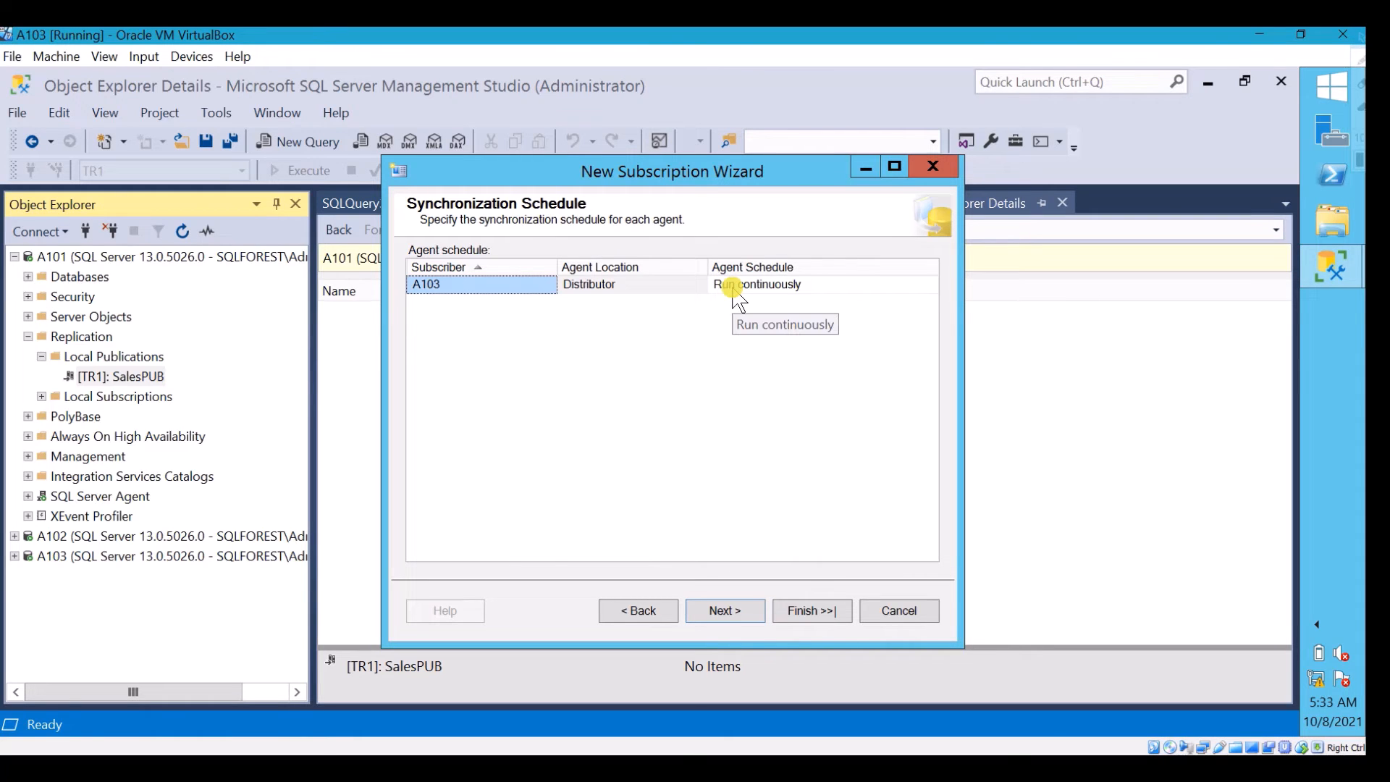
Create the A103 subscription with a continuously running agent and immediate initialization, and close the wizard
left_click(726, 610)
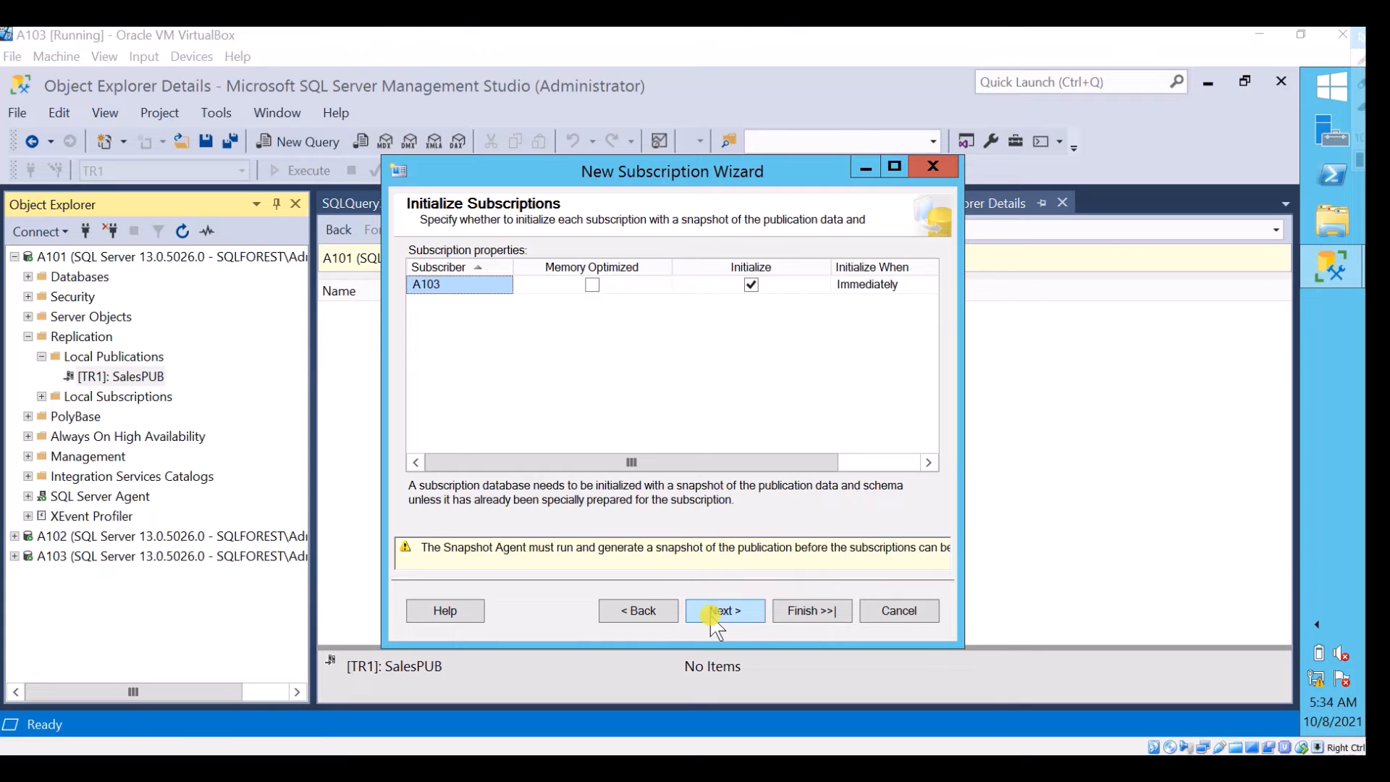
left_click(748, 612)
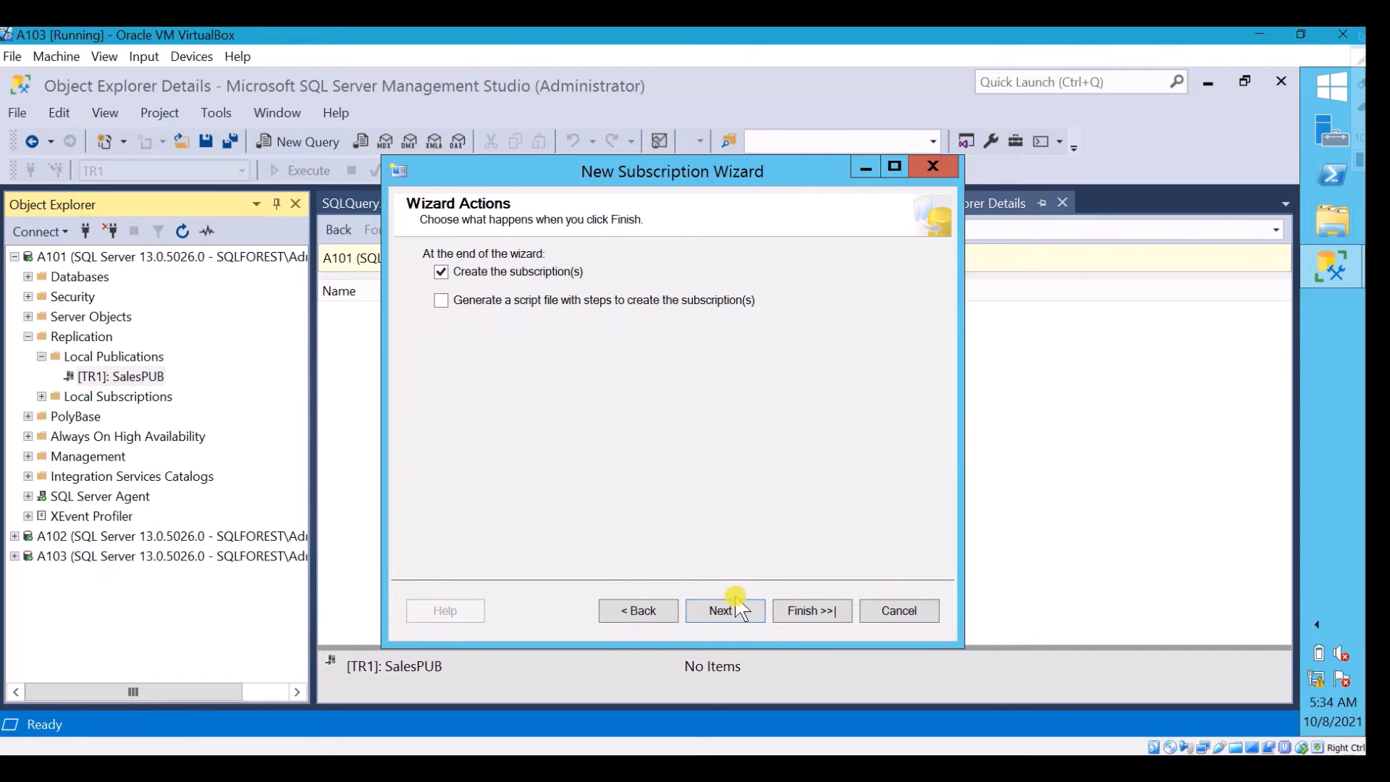
left_click(725, 611)
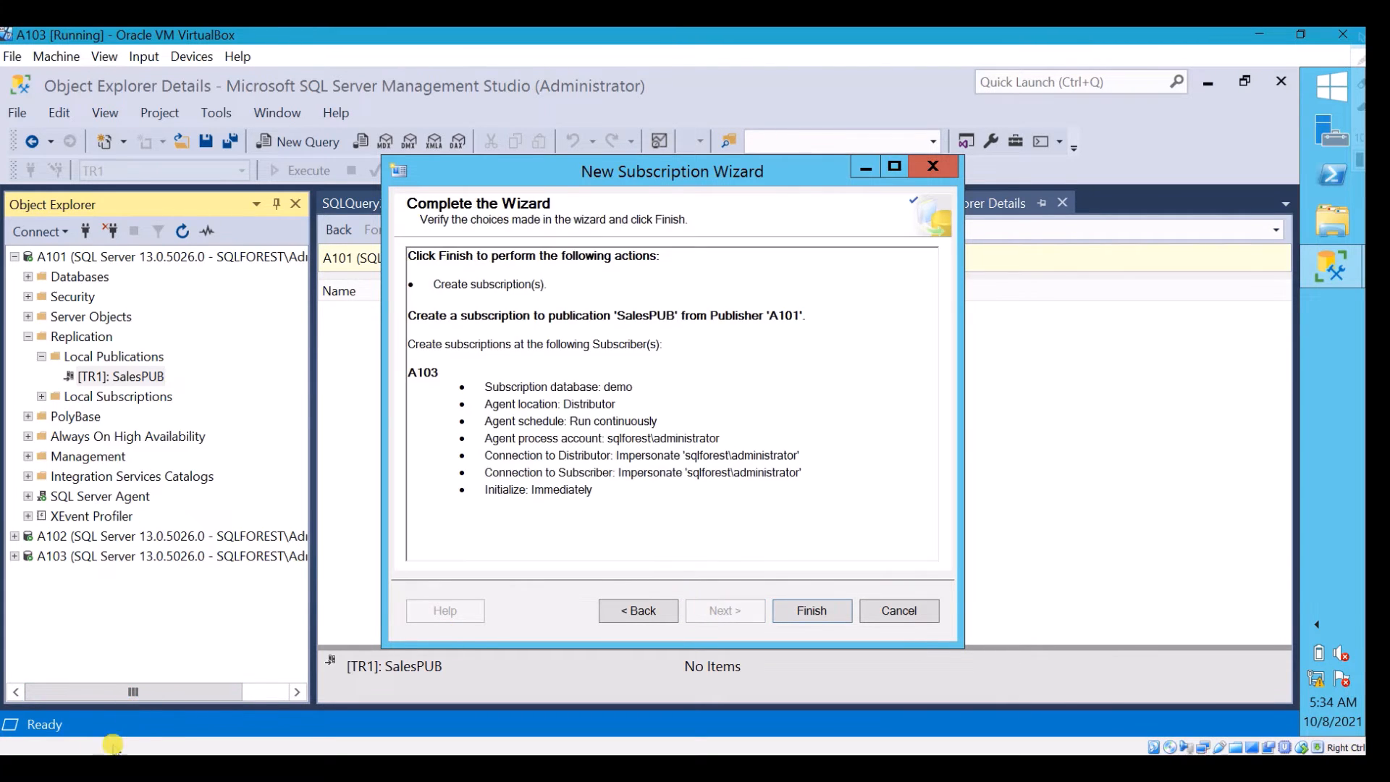
left_click(804, 612)
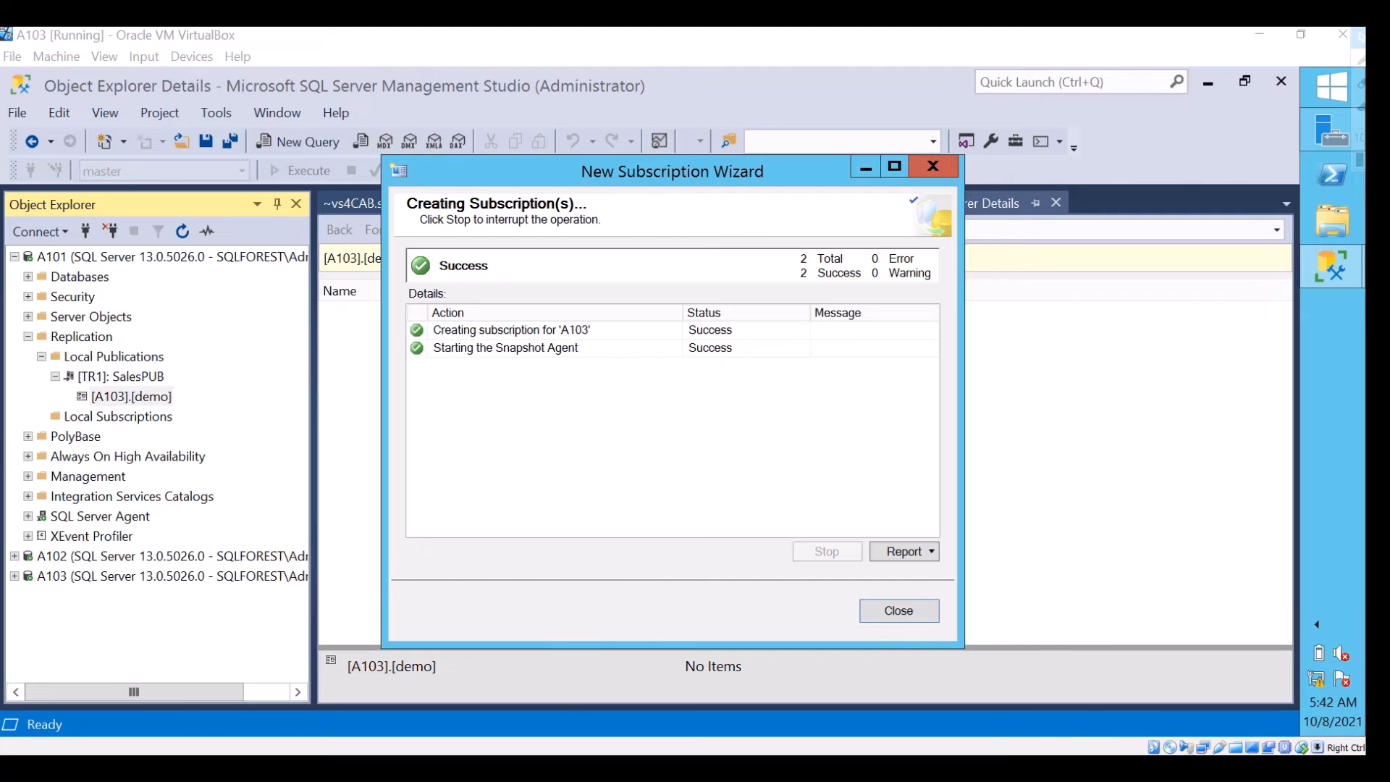
left_click(898, 610)
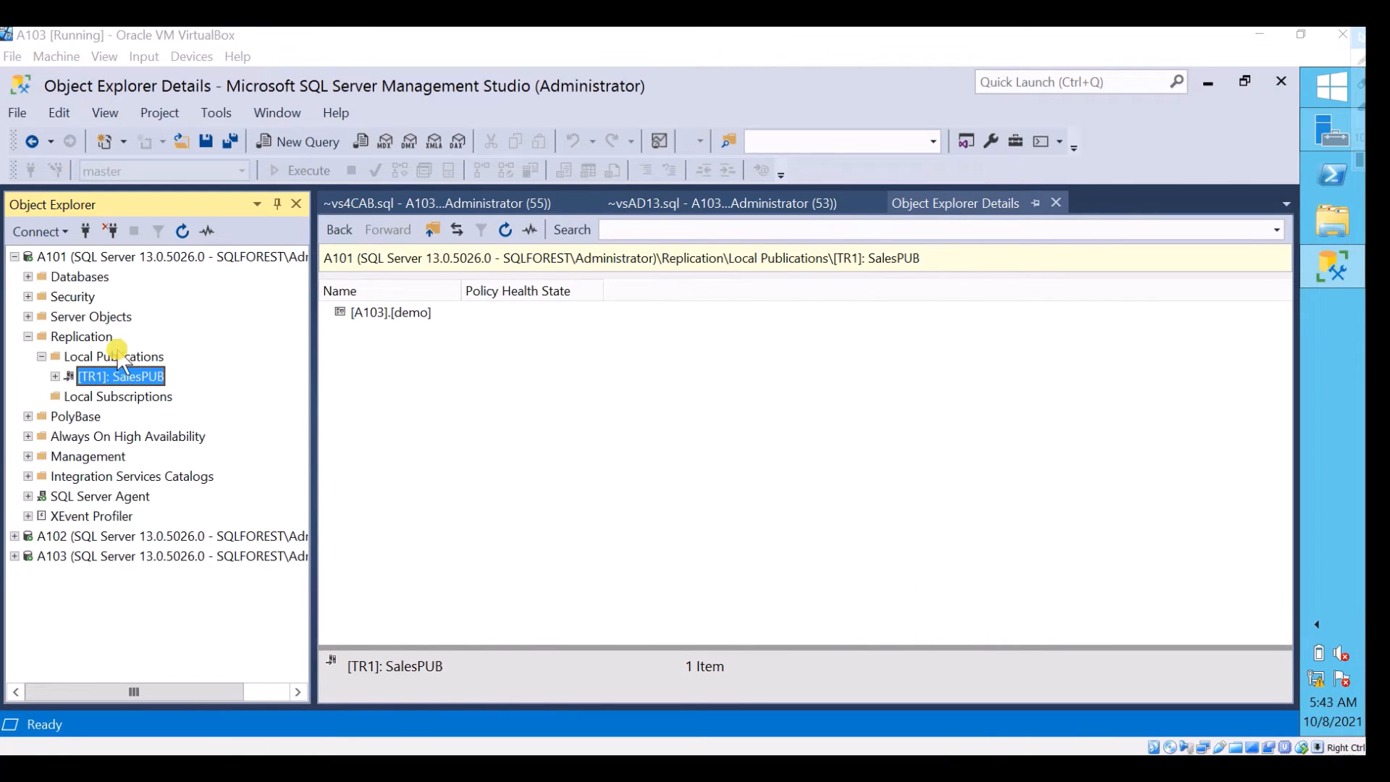
Inspect the details of the A103 demo subscription listed under A101's SalesPUB publication
double_click(63, 378)
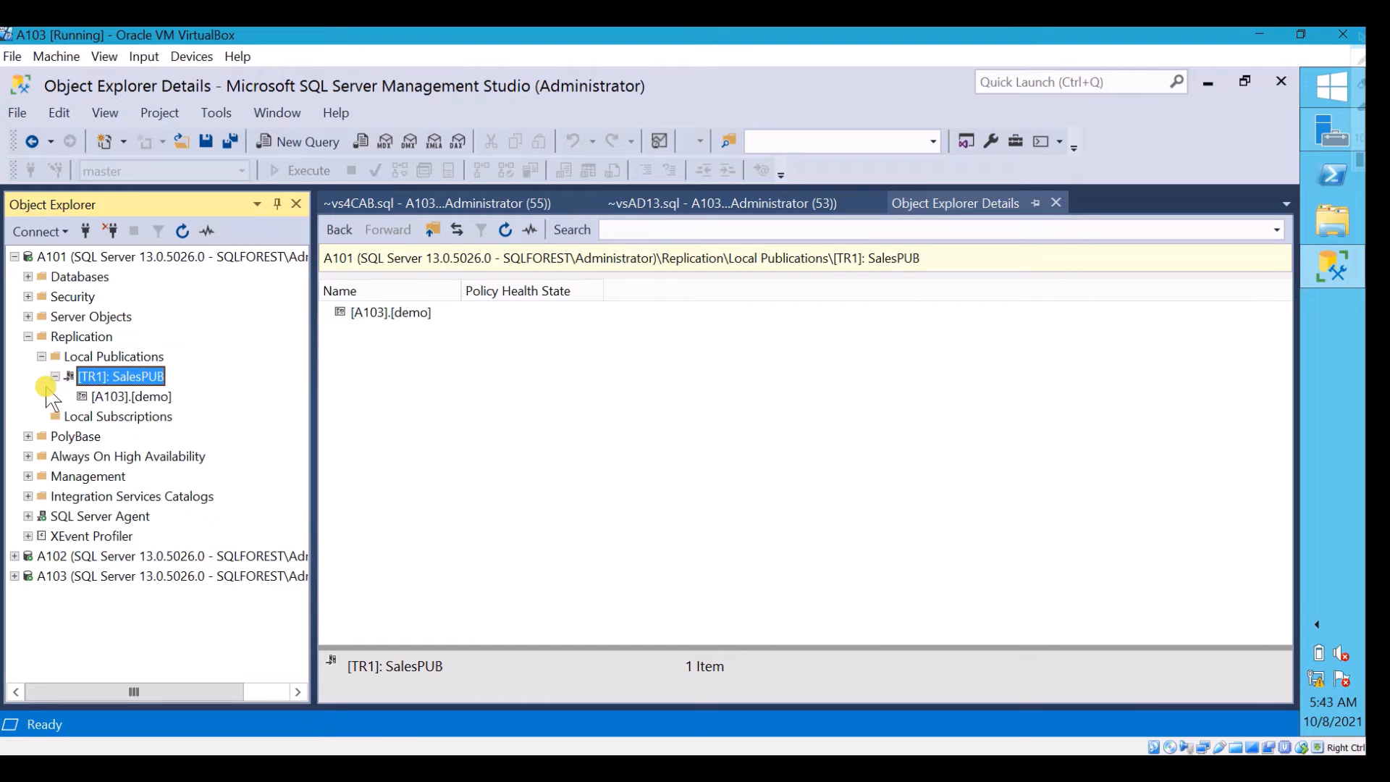
left_click(124, 397)
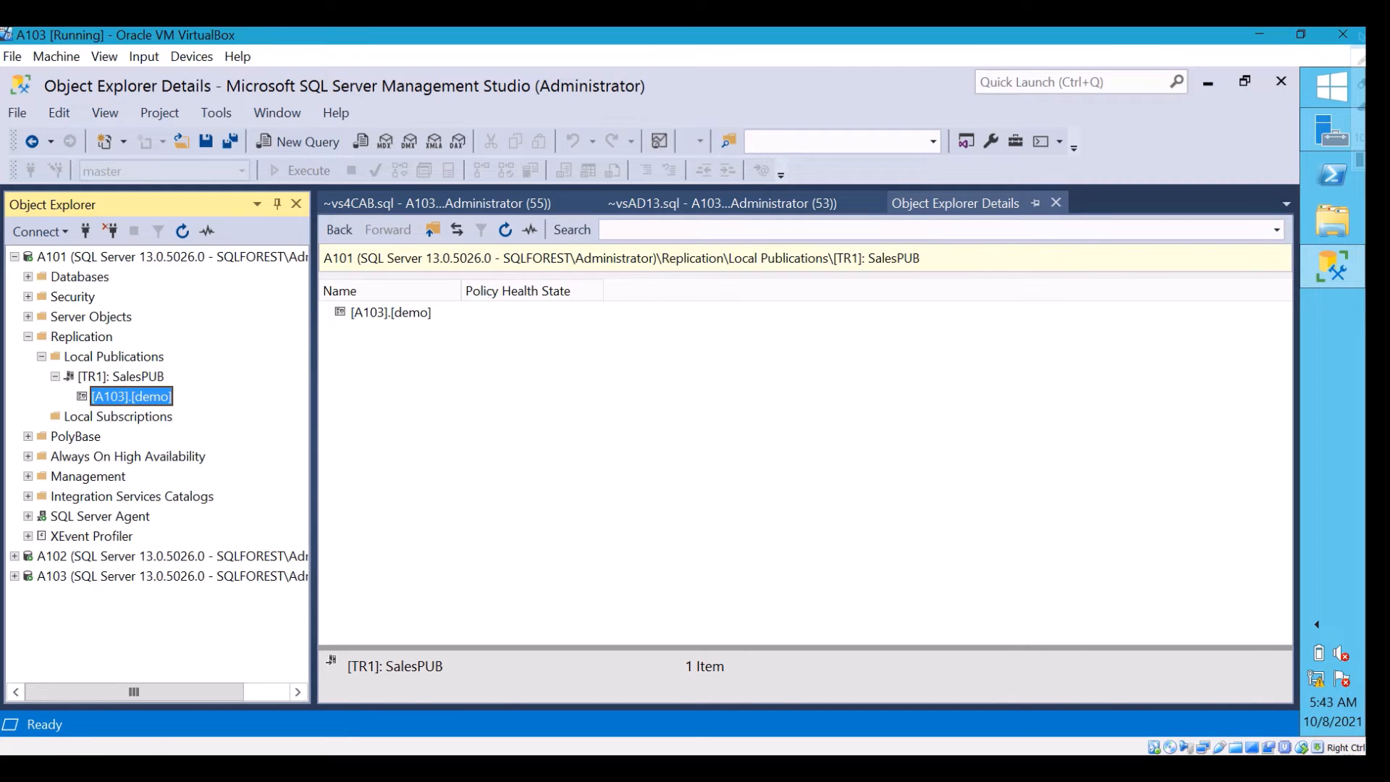
mouse_move(113, 411)
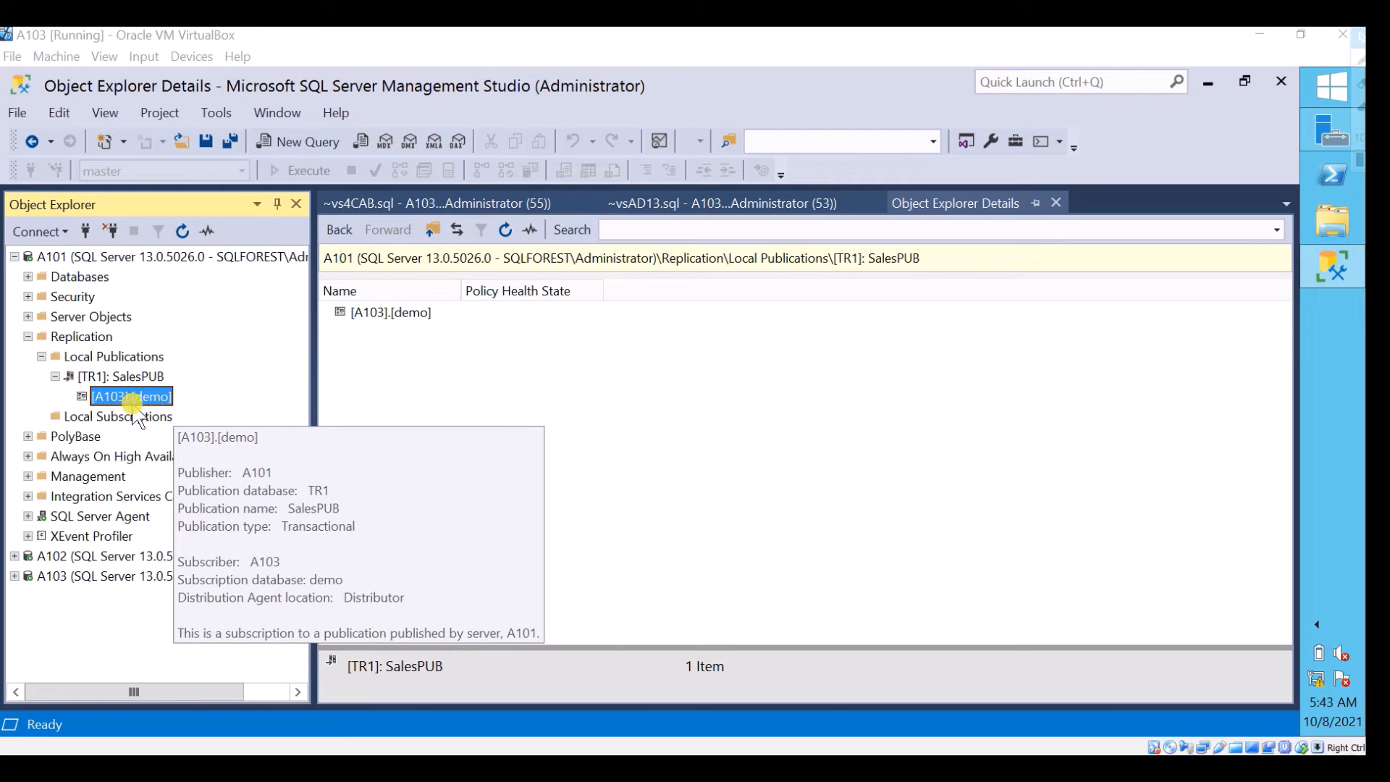
Inspect the subscription in A103's Local Subscriptions, widening the name column to read its full name
left_click(14, 256)
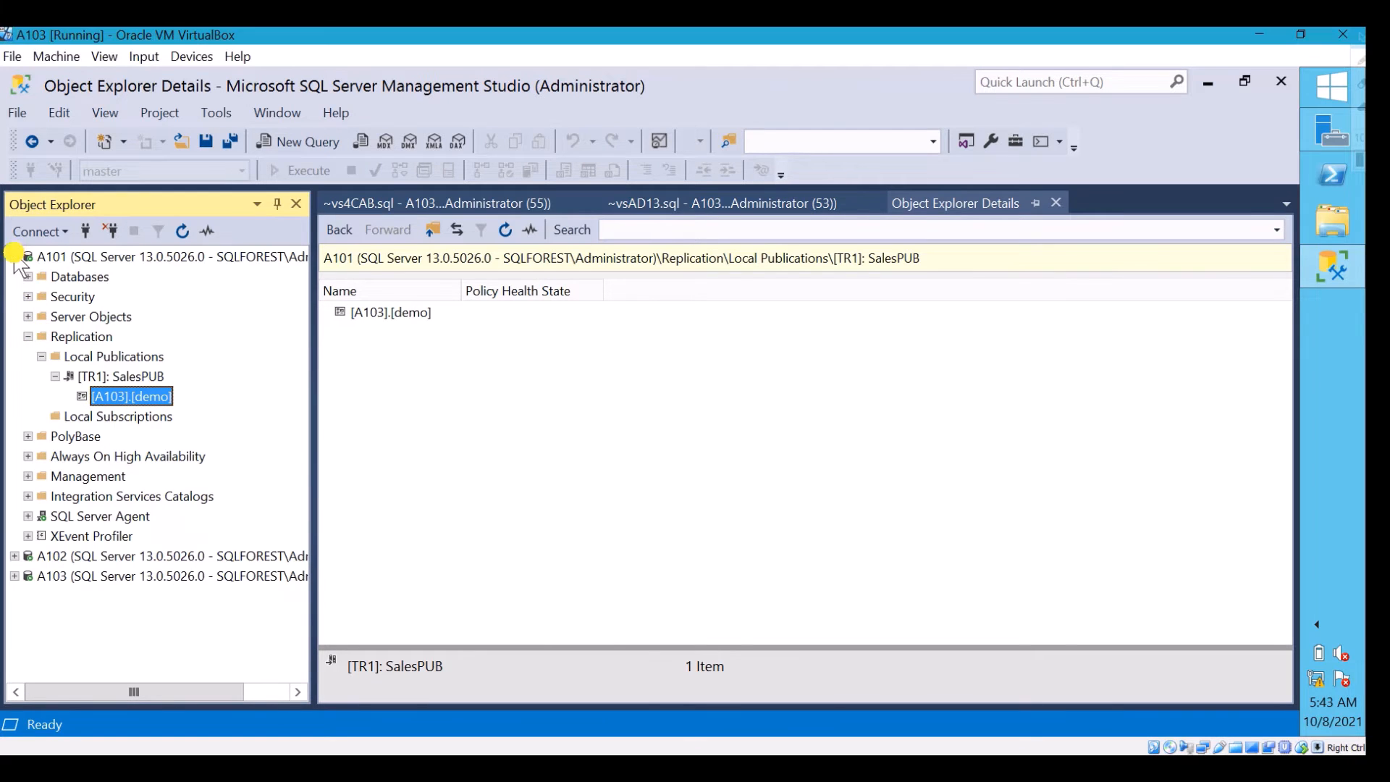
left_click(14, 257)
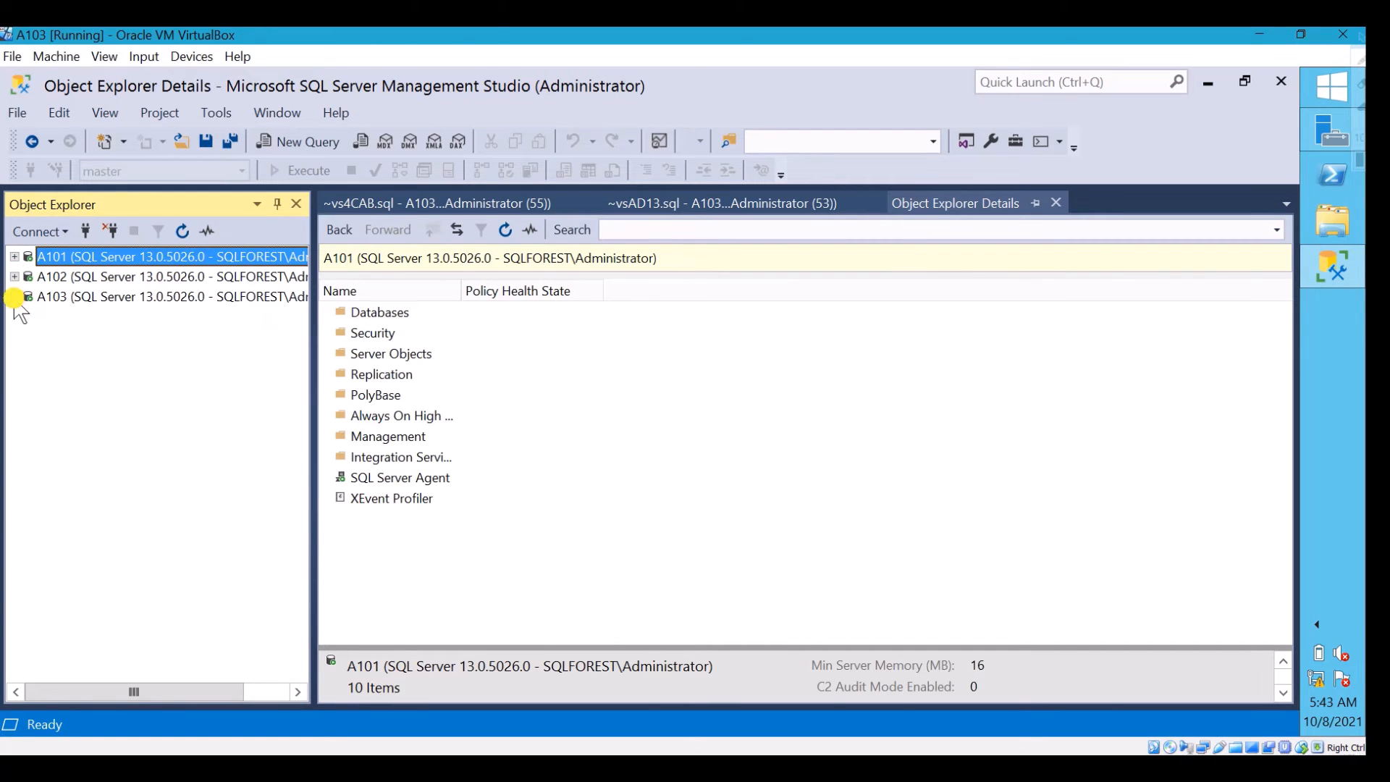
left_click(14, 297)
left_click(28, 376)
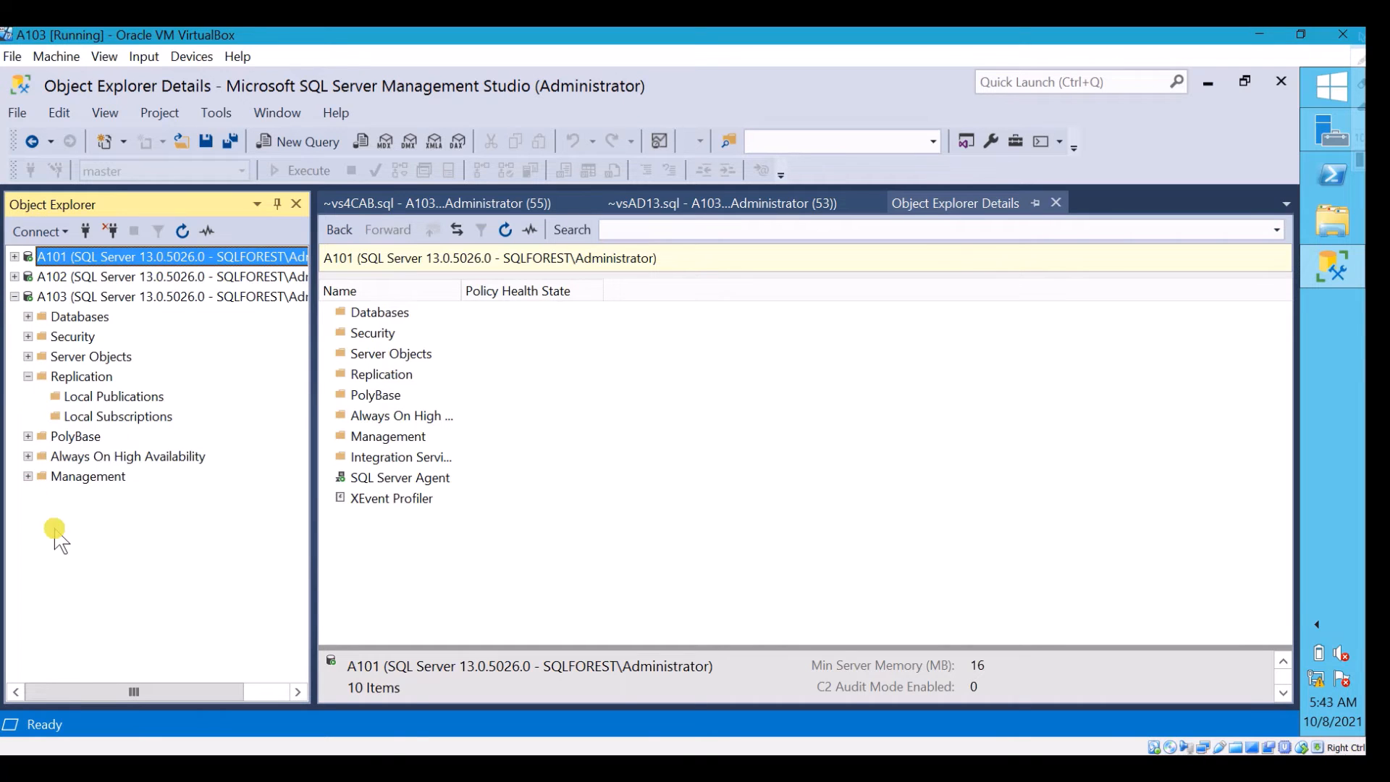
left_click(93, 416)
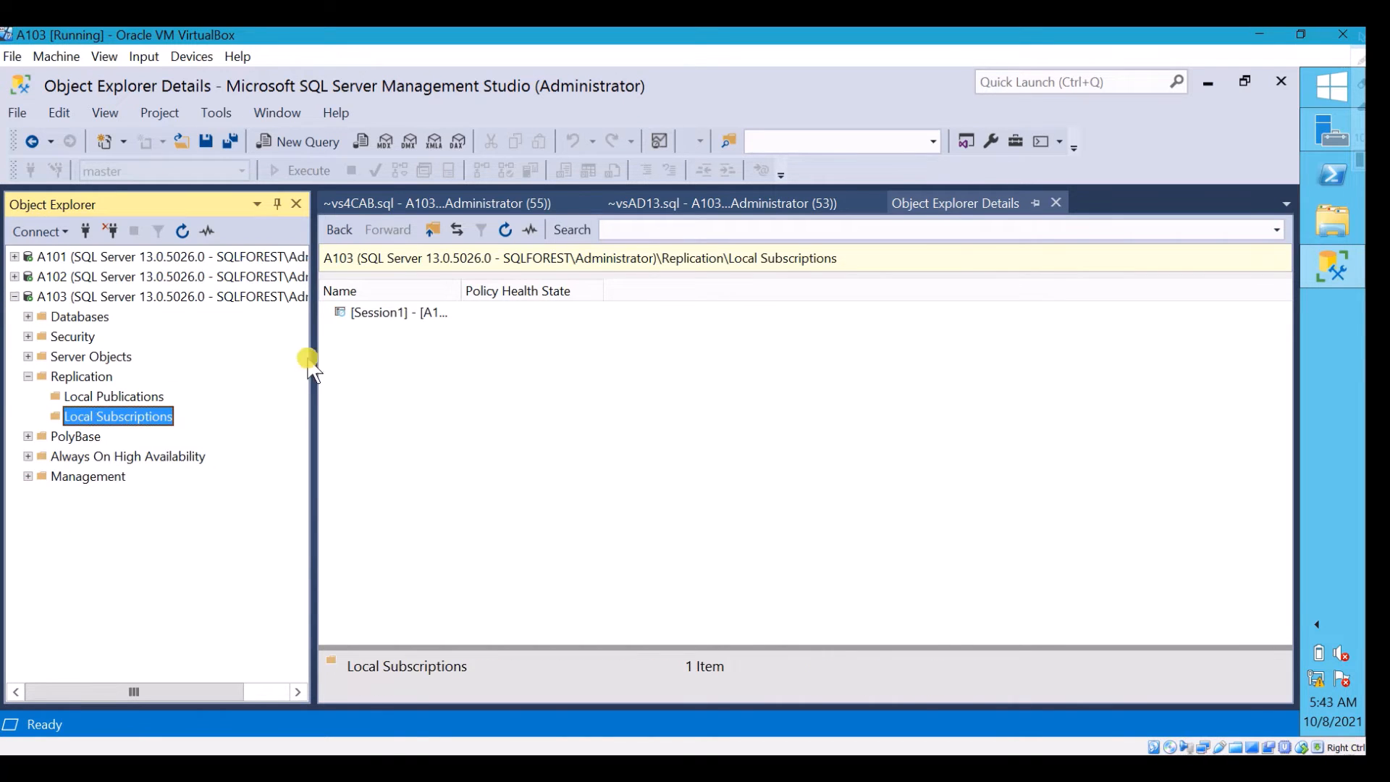
left_click(405, 312)
left_click_drag(460, 290, 565, 291)
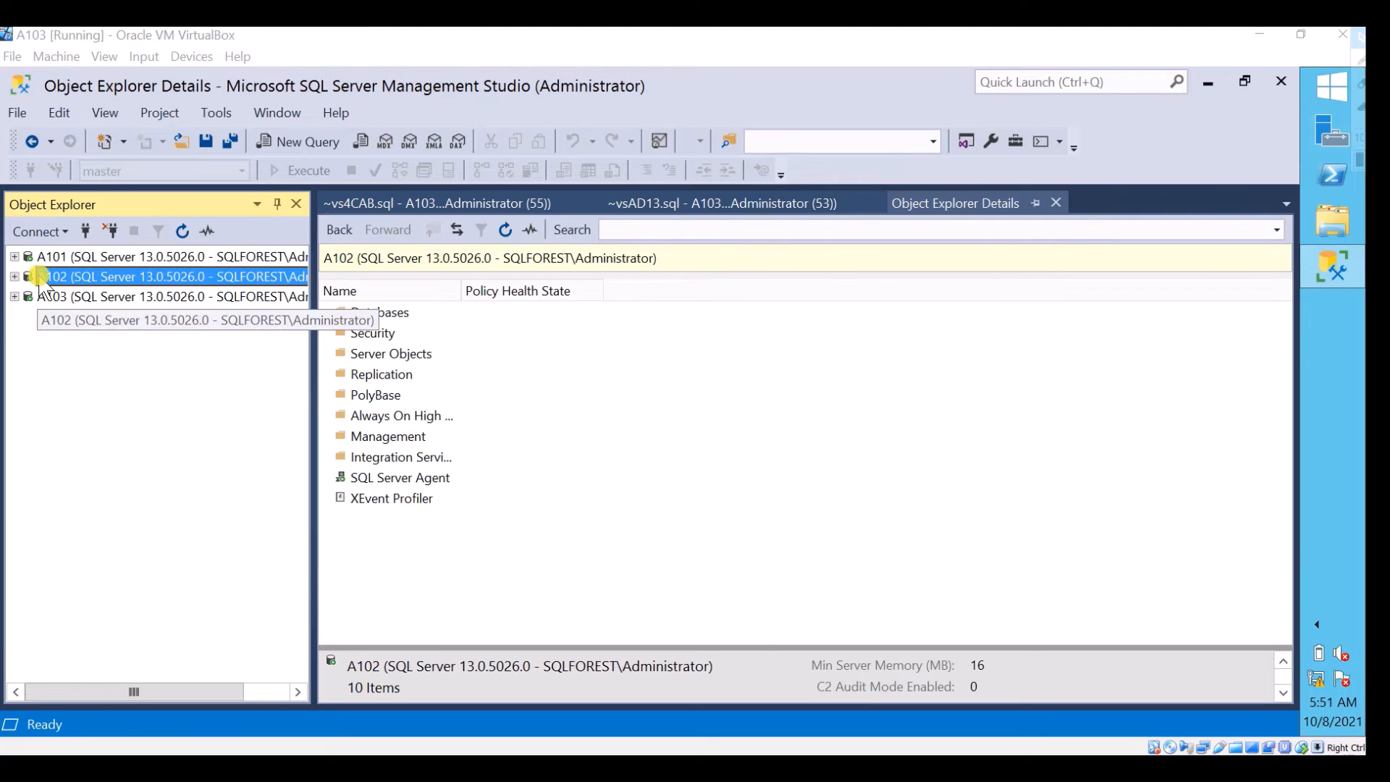
Inspect the properties of the A101-TR1-1 and A101-TR1-SalesPUB-A103-4 jobs under A102's SQL Server Agent
left_click(15, 276)
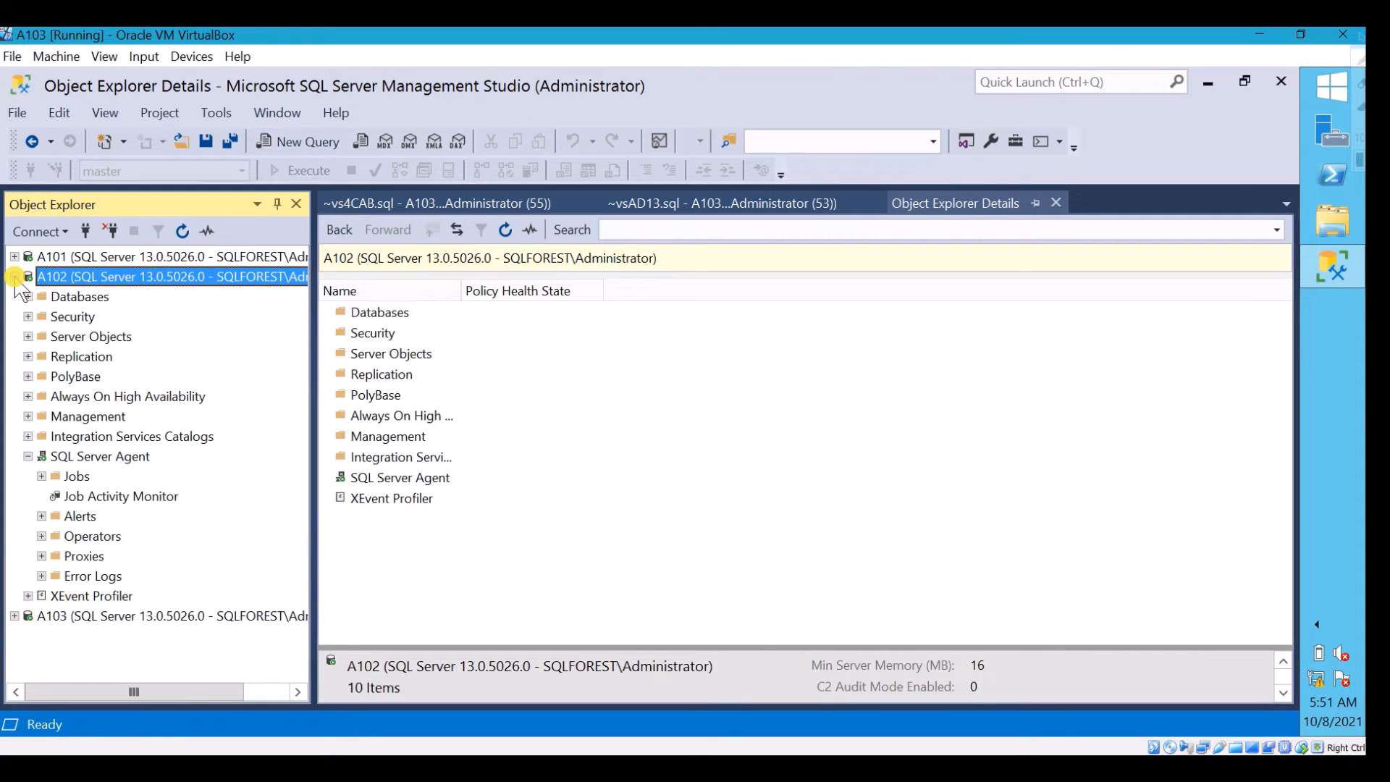
left_click(77, 475)
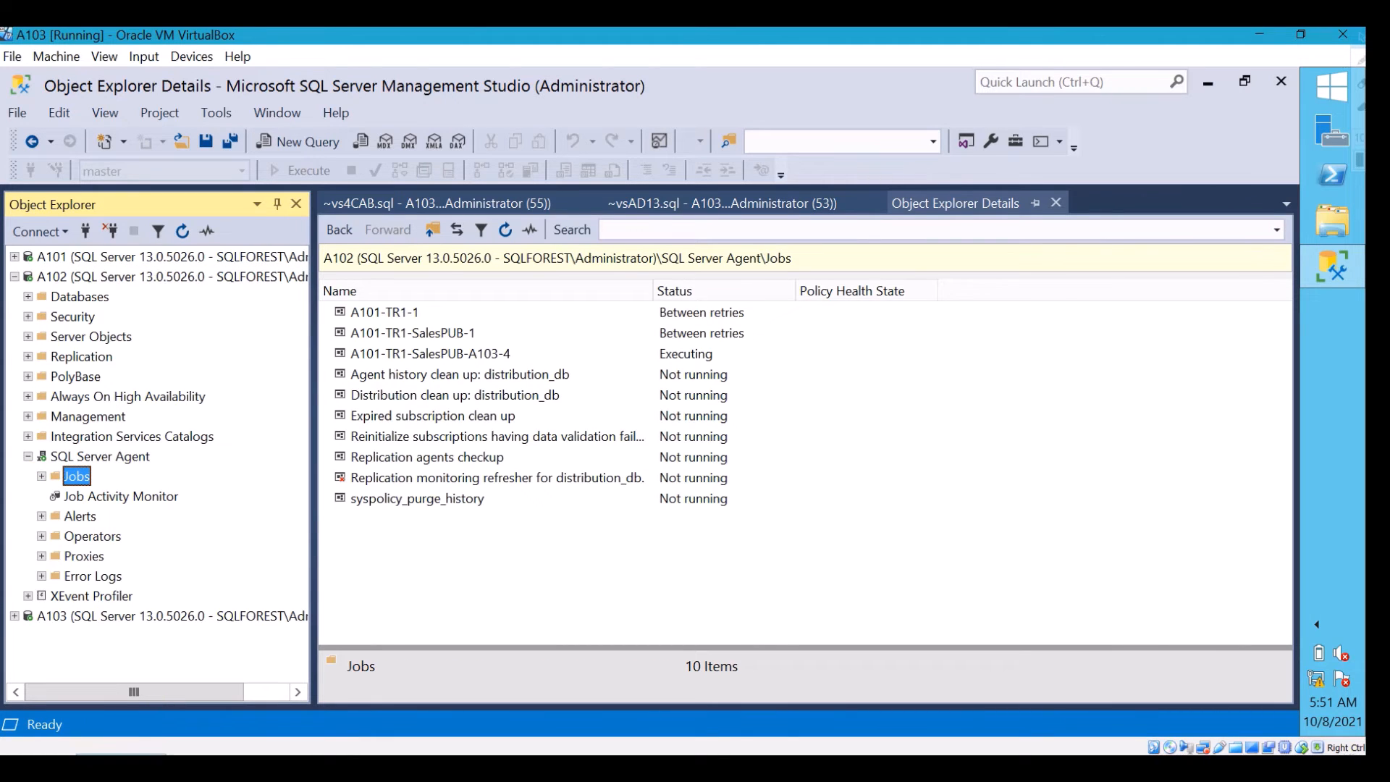
left_click(121, 768)
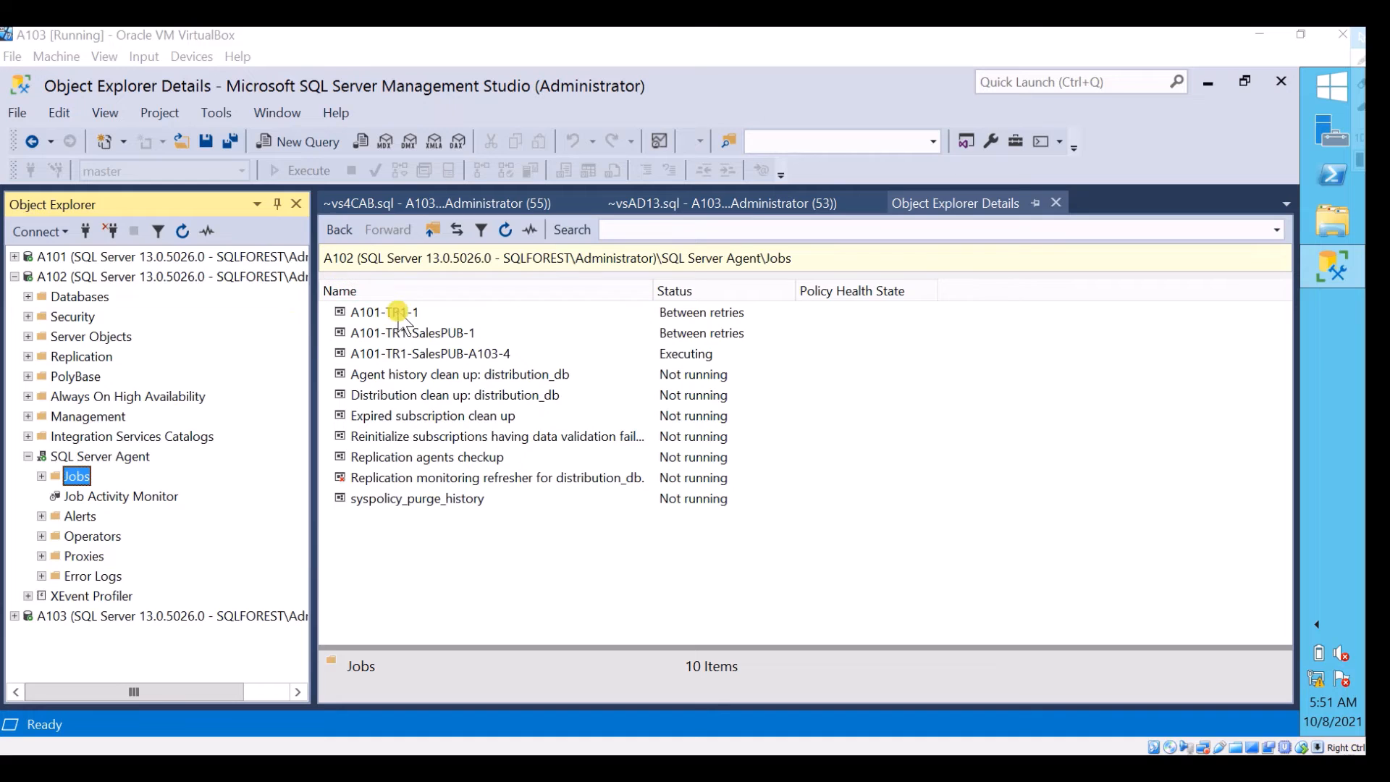
left_click(404, 312)
double_click(404, 311)
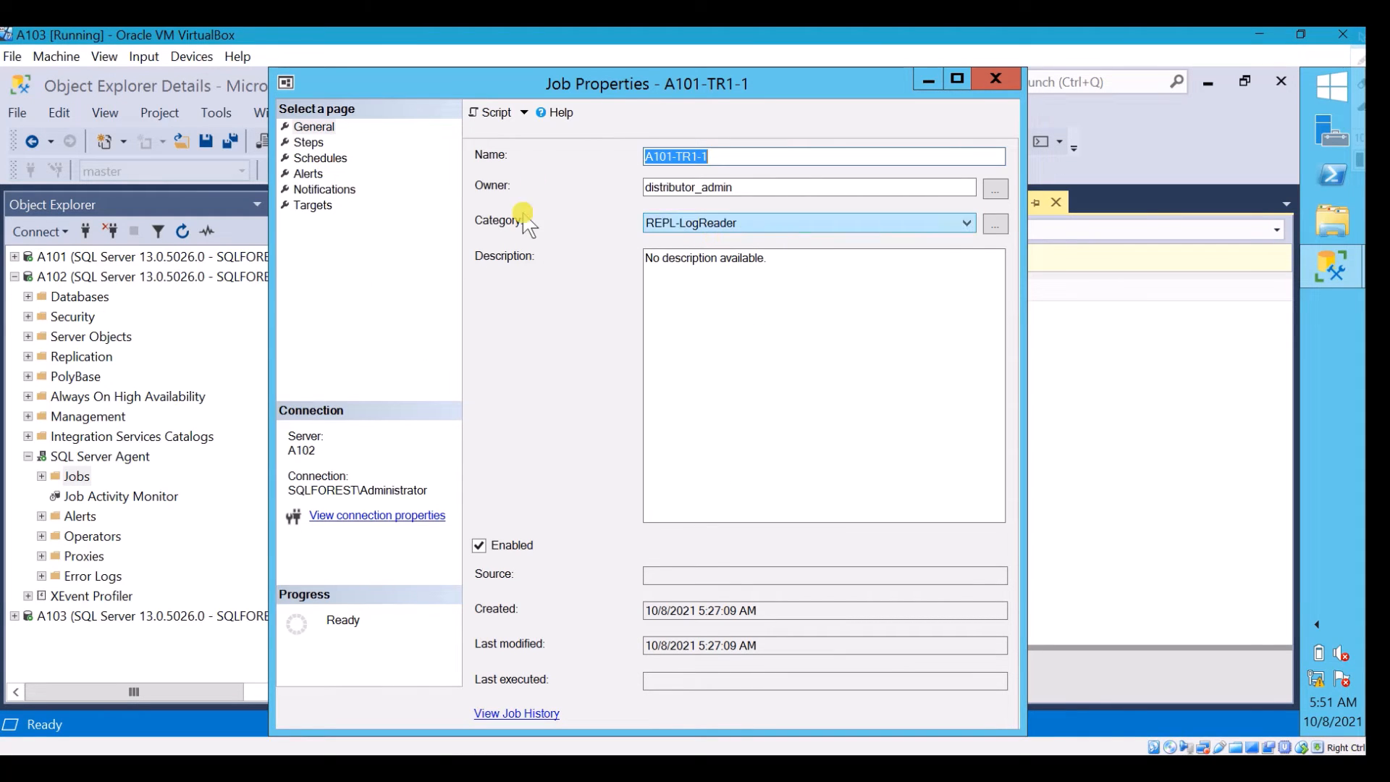
left_click(994, 86)
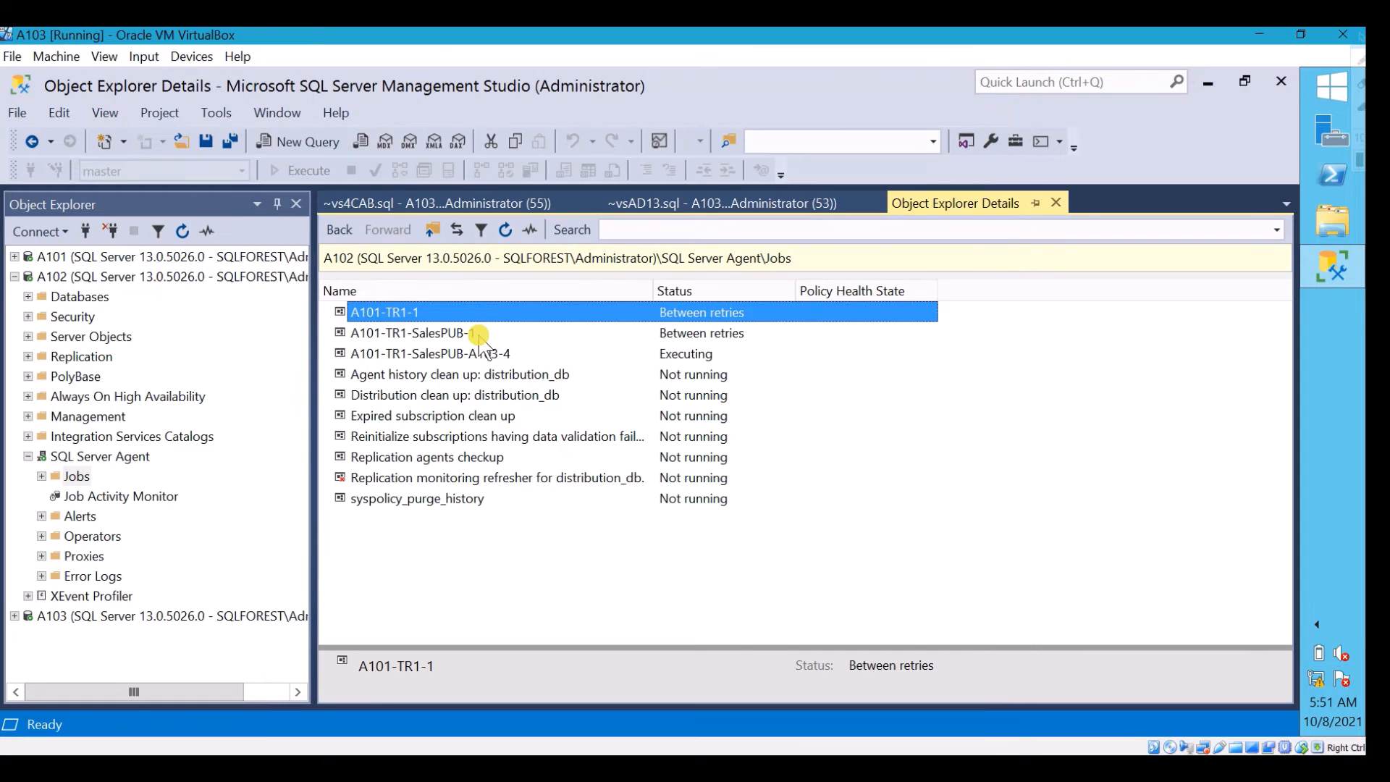
double_click(477, 355)
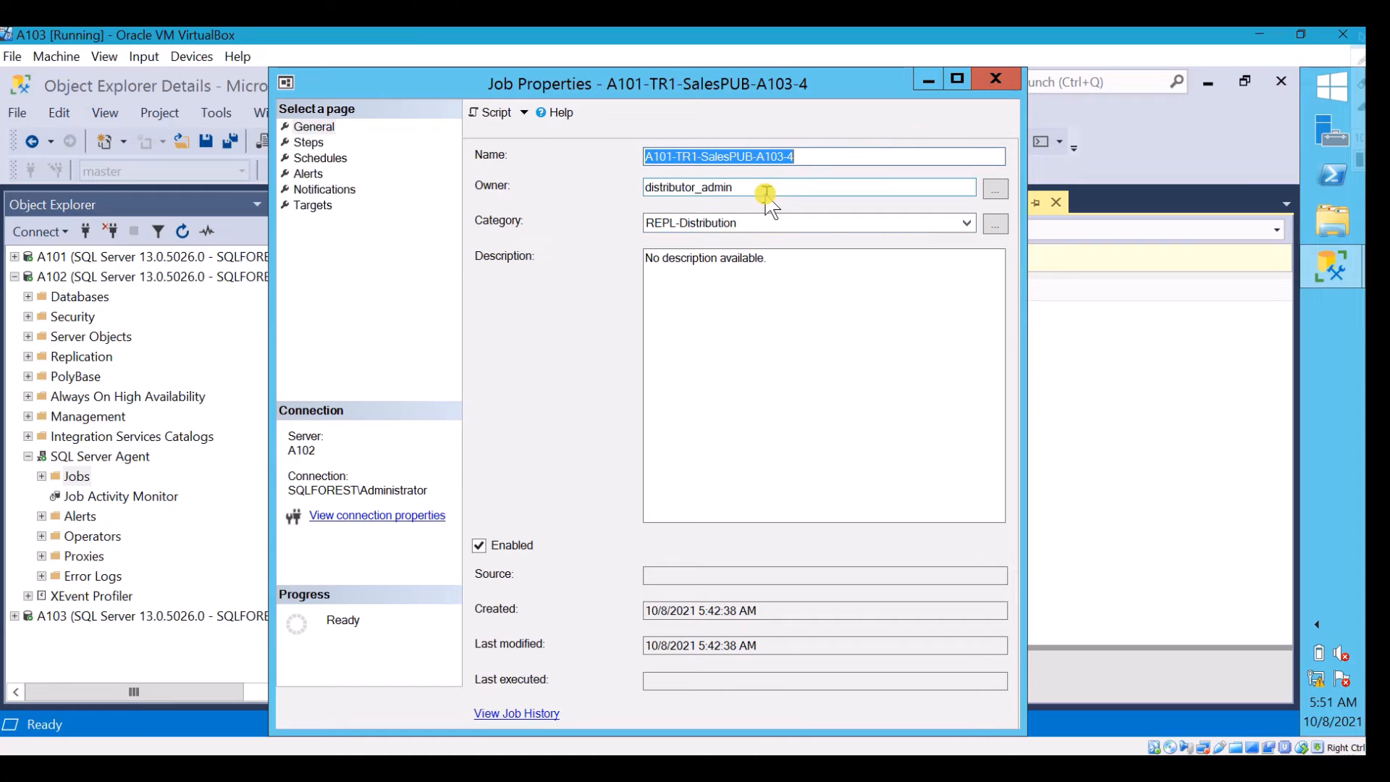
left_click(997, 79)
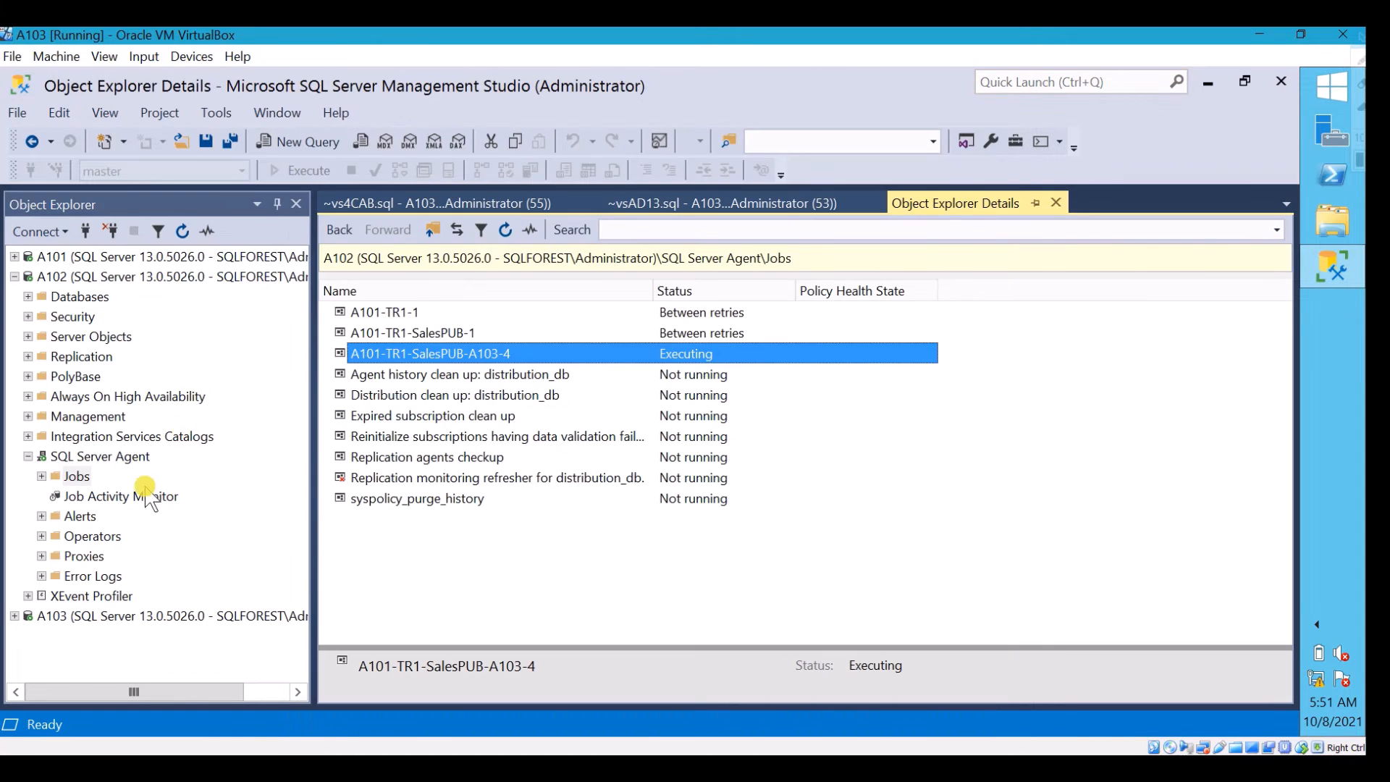
Query the top 1000 rows of the dbo.sales table in A101's TR1 database
left_click(116, 616)
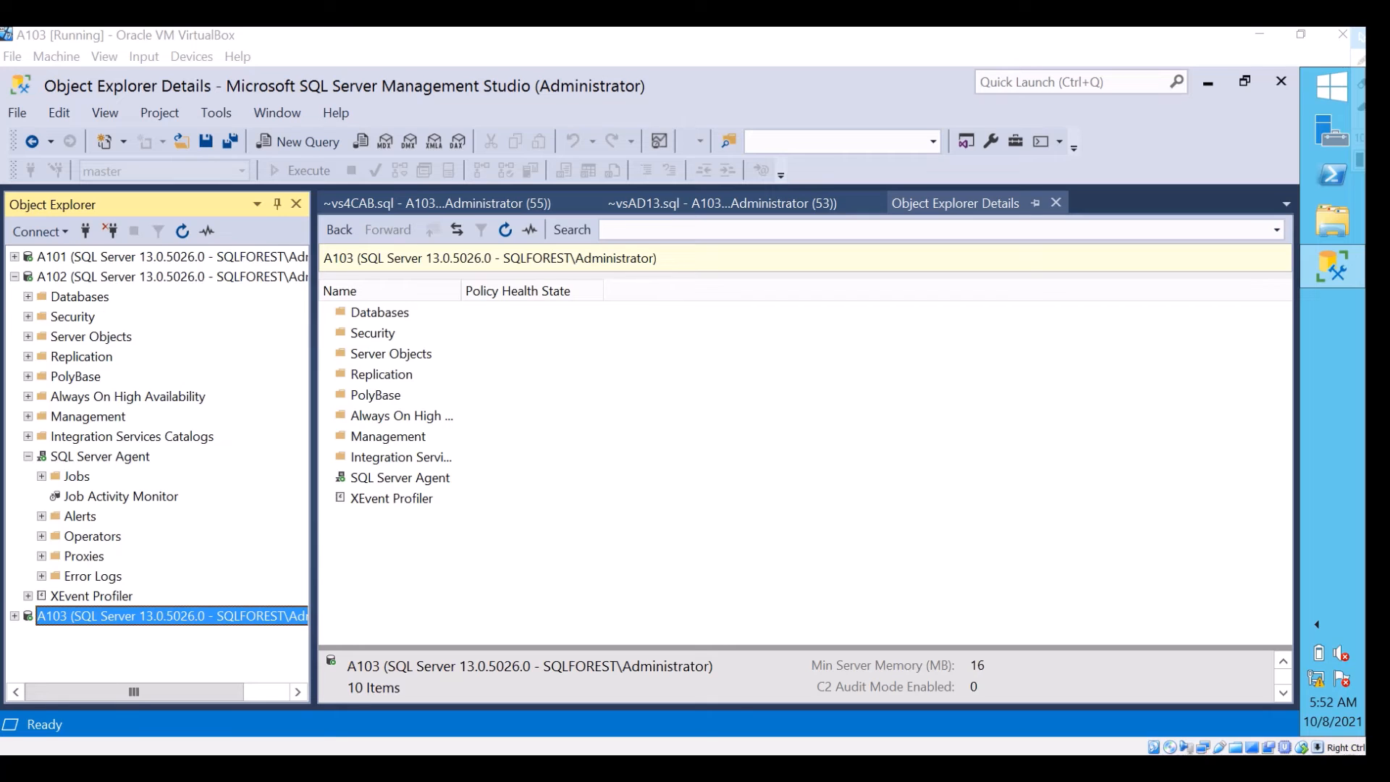
left_click(14, 277)
left_click(15, 256)
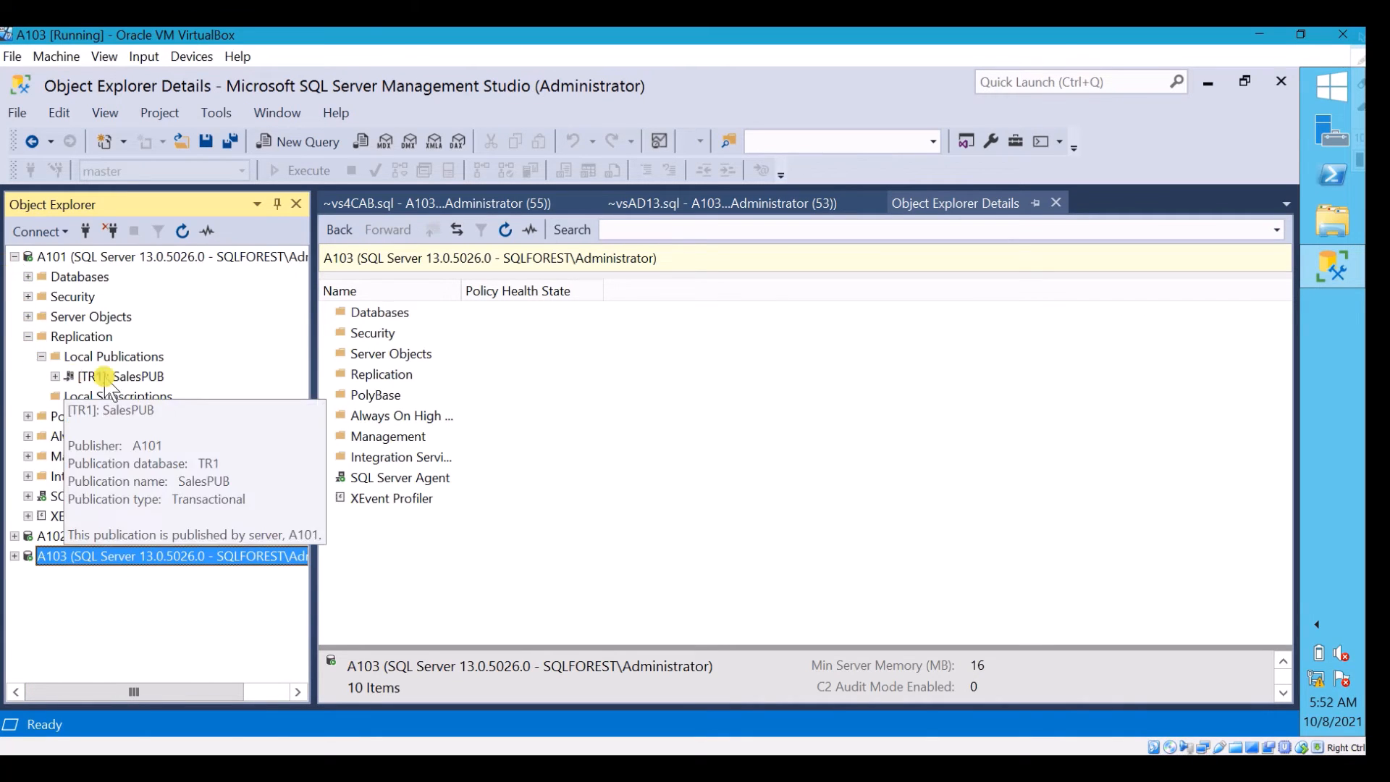
left_click(28, 277)
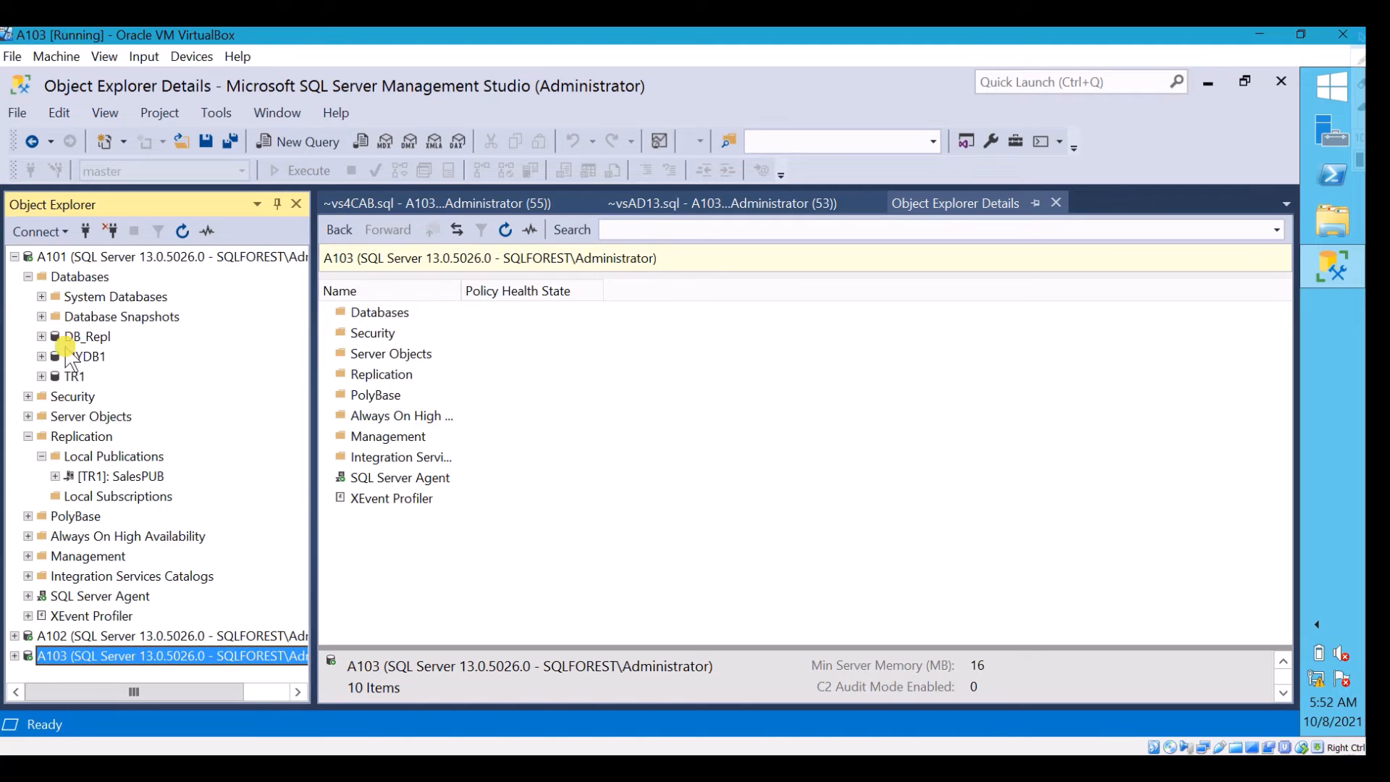
left_click(41, 375)
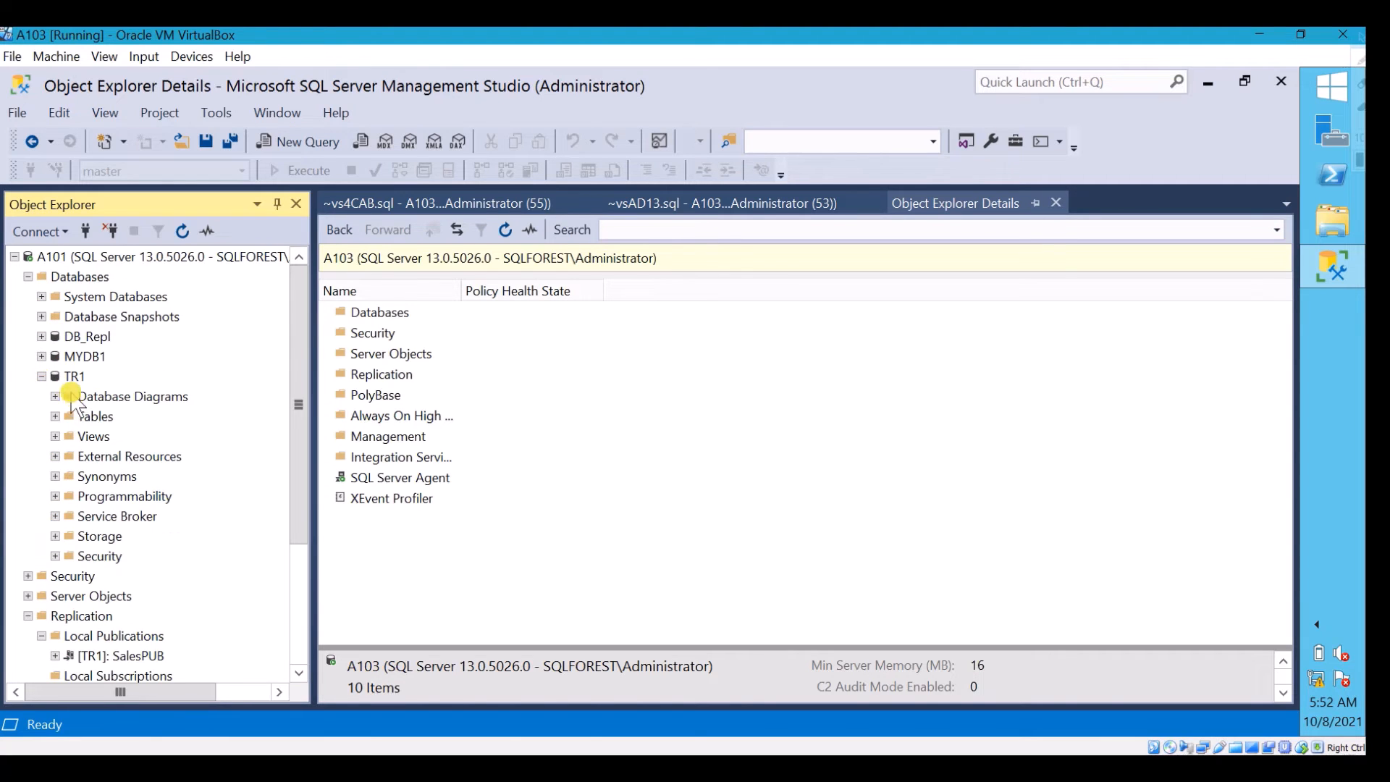
left_click(56, 416)
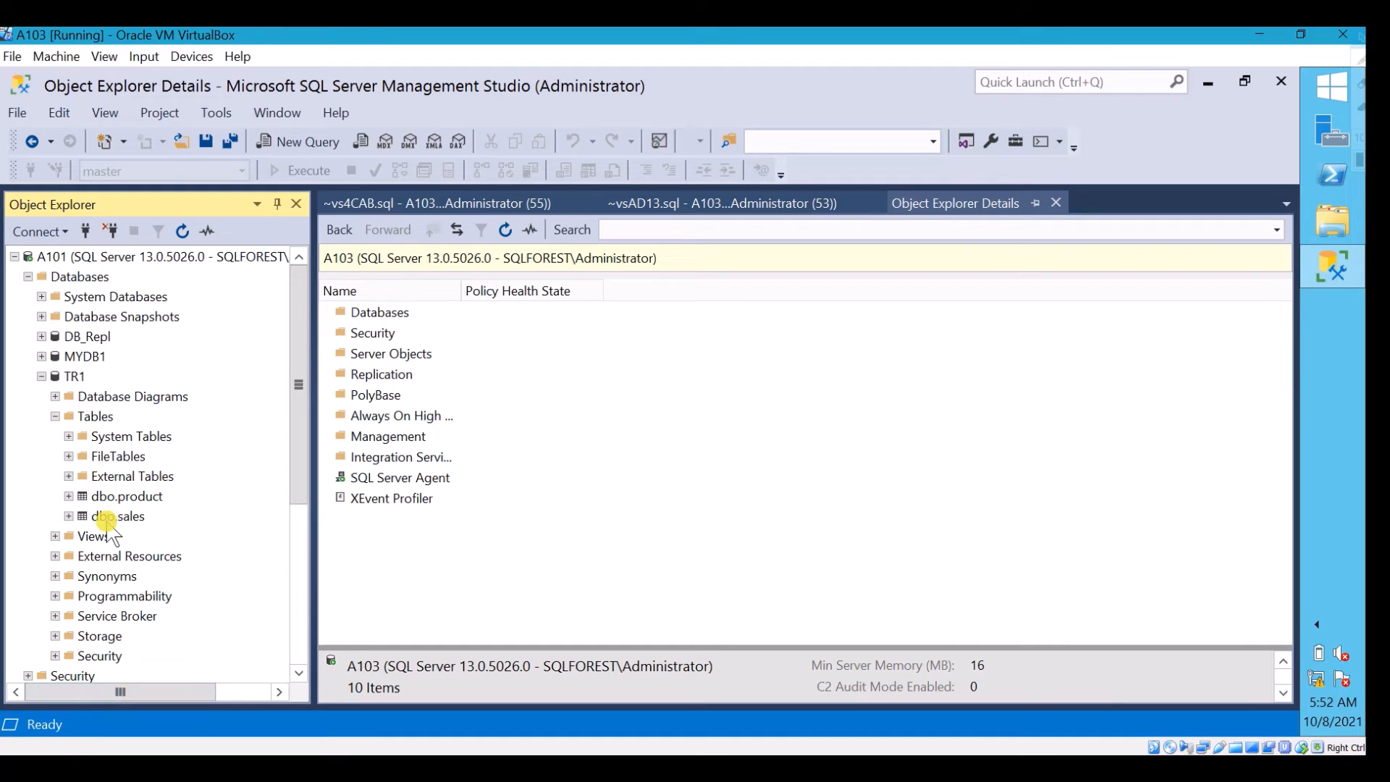
left_click(109, 515)
right_click(110, 517)
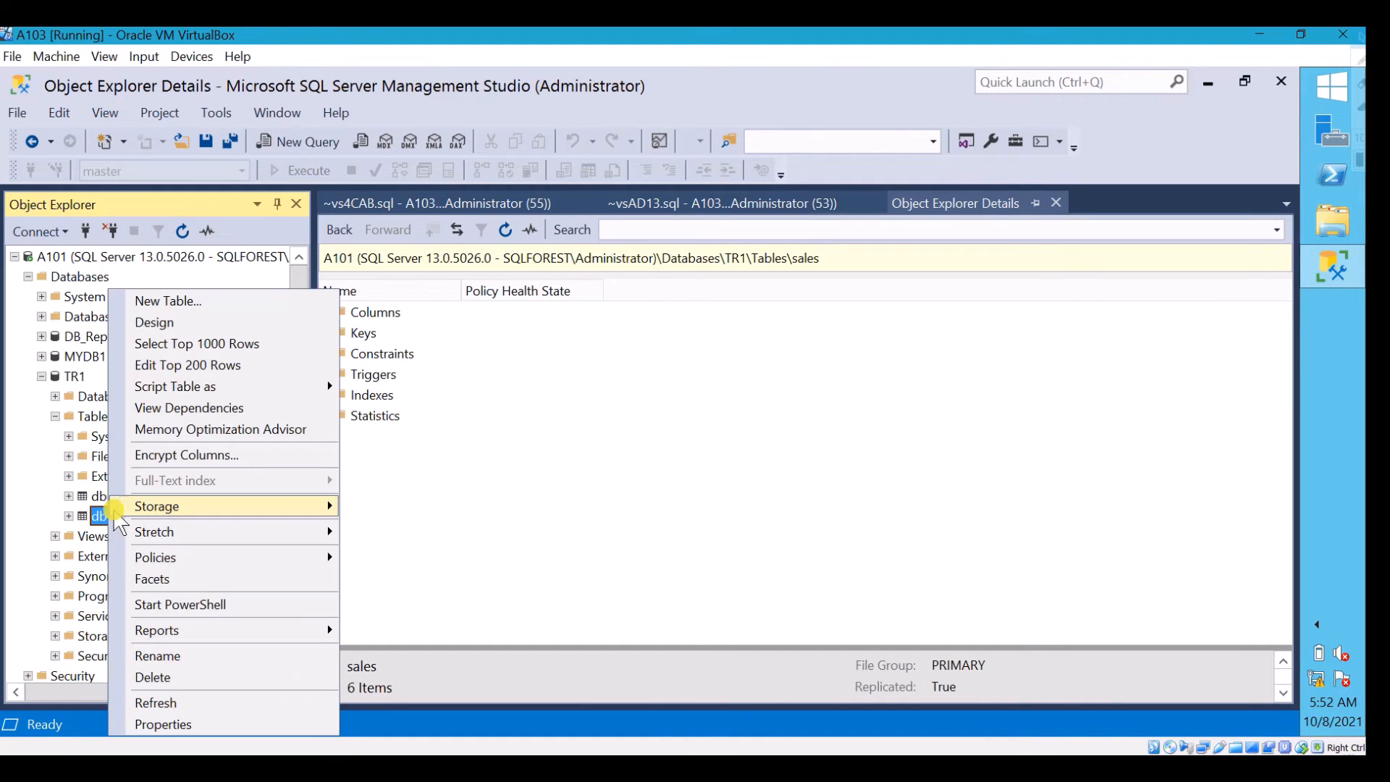
left_click(194, 344)
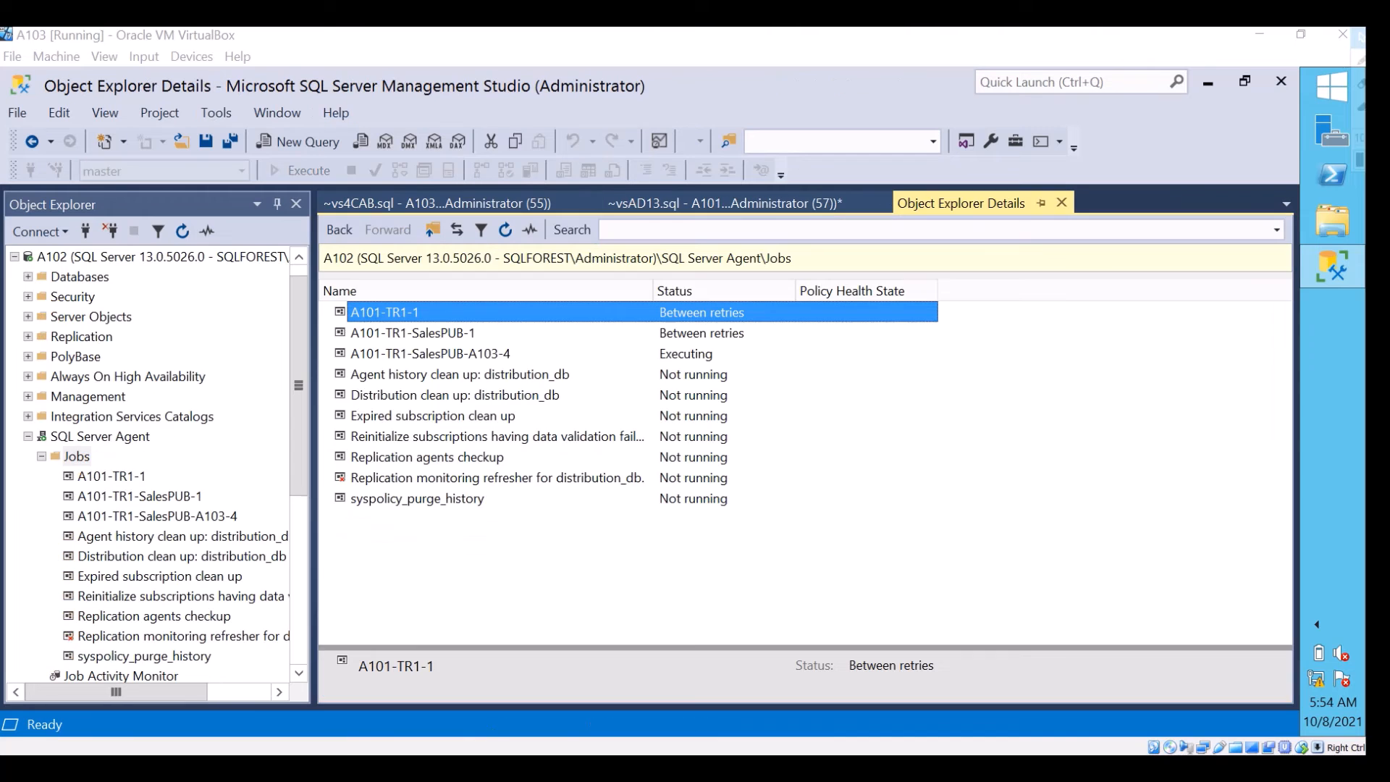
Inspect the properties of A102's log reader job A101-TR1-1 and snapshot job A101-TR1-SalesPUB-1
right_click(454, 311)
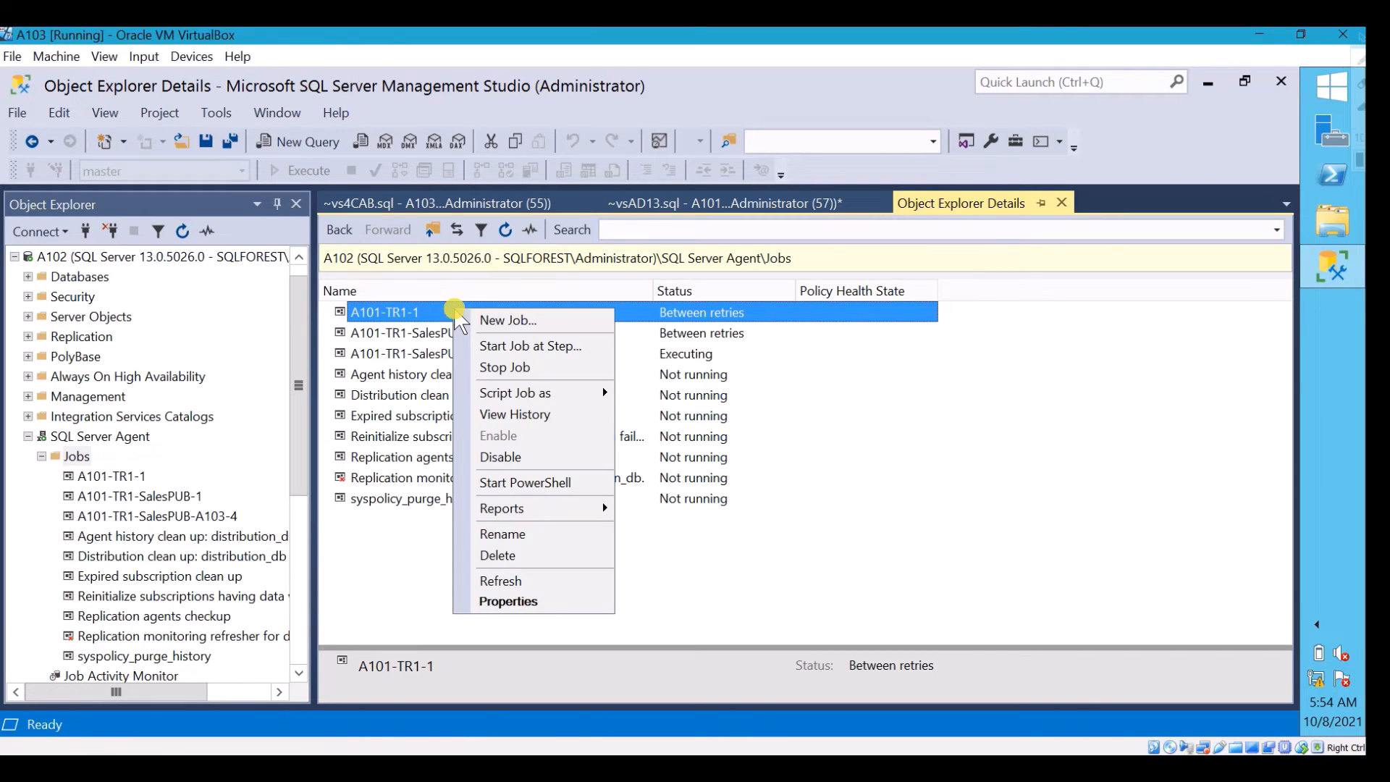
double_click(411, 311)
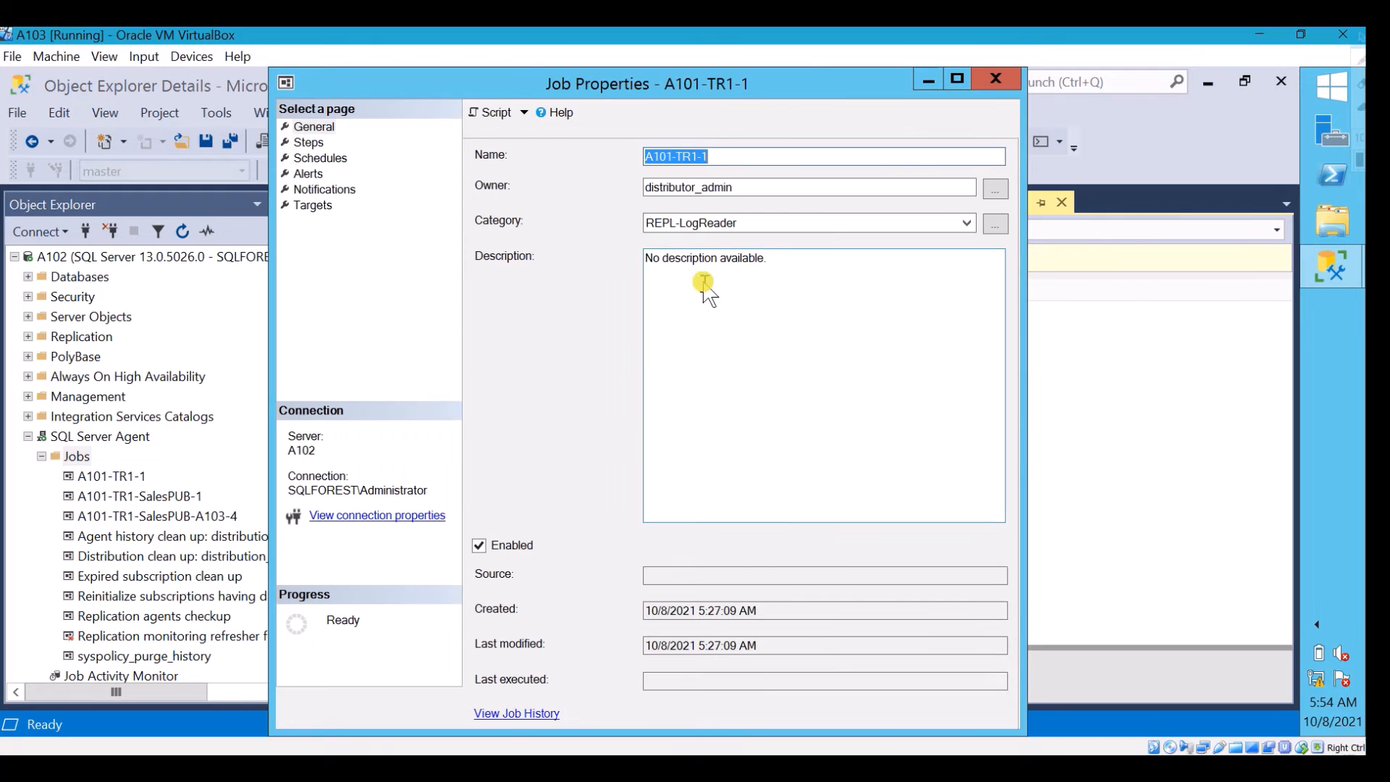
left_click(996, 78)
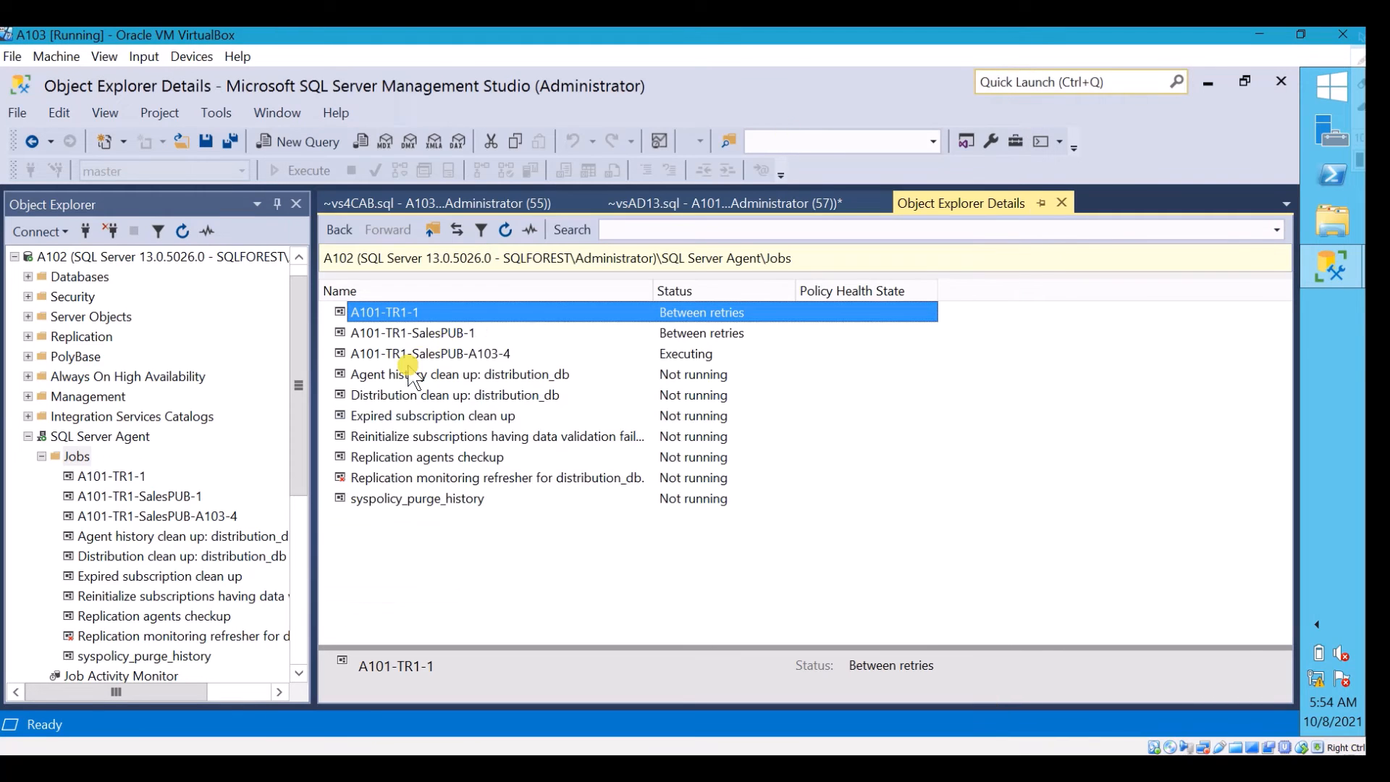
left_click(445, 332)
double_click(444, 333)
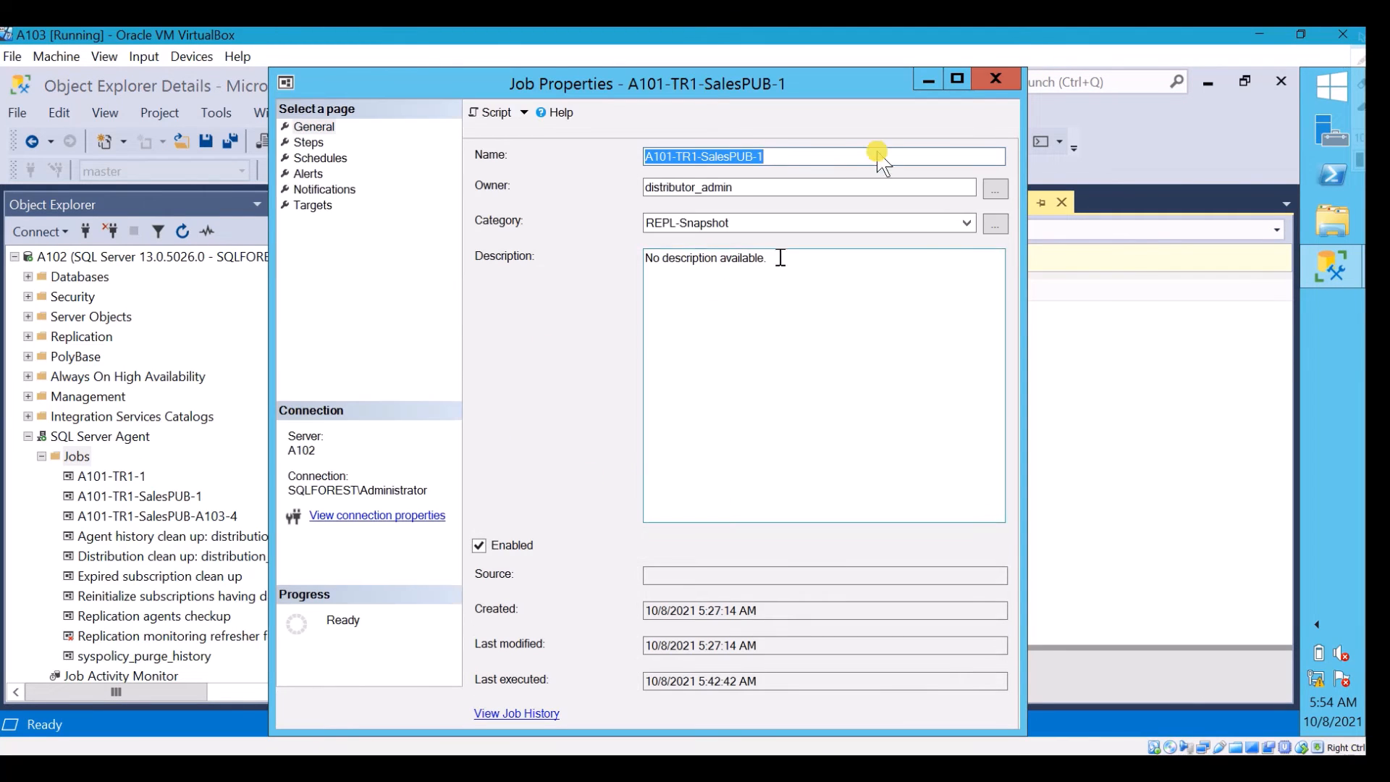
left_click(998, 79)
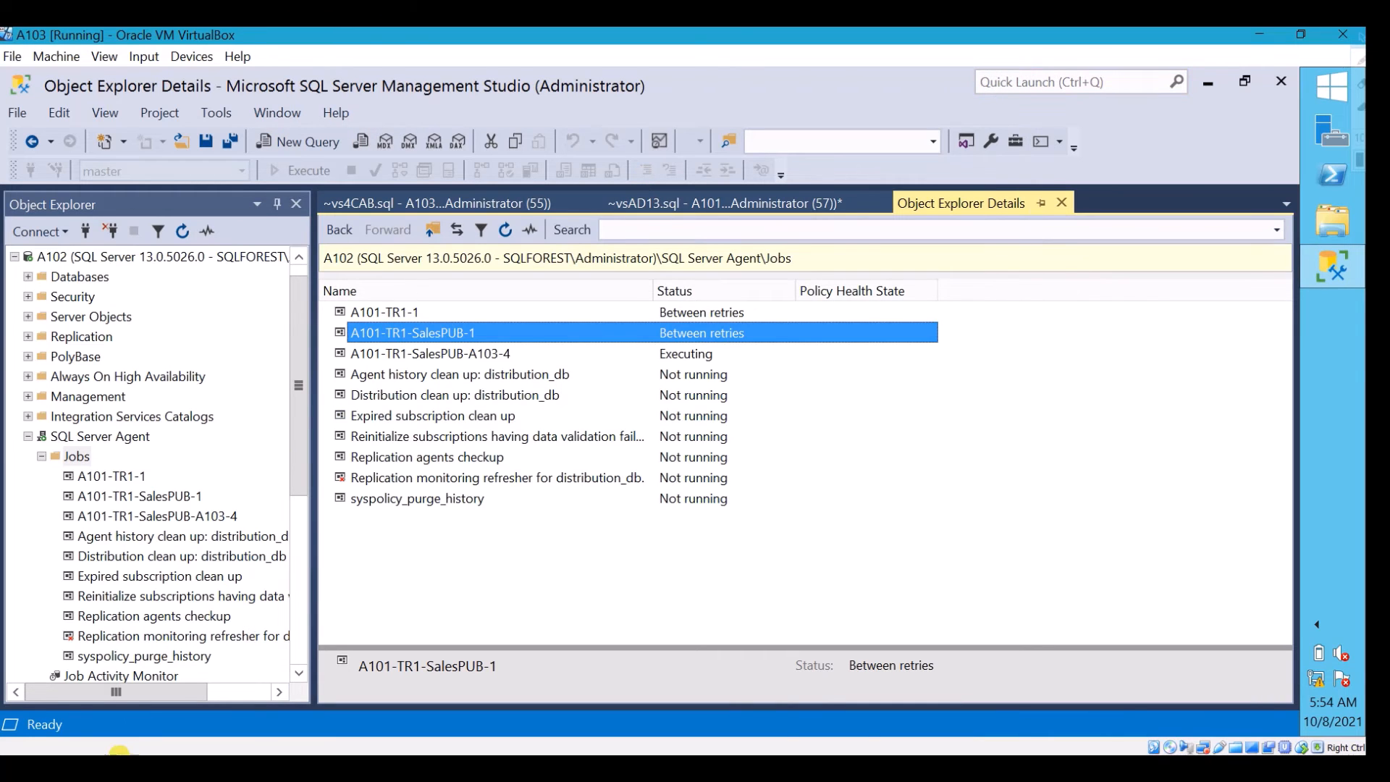
Start the snapshot job A101-TR1-SalesPUB-1 on A102 from step 1 and dismiss the job report
right_click(450, 330)
left_click(518, 364)
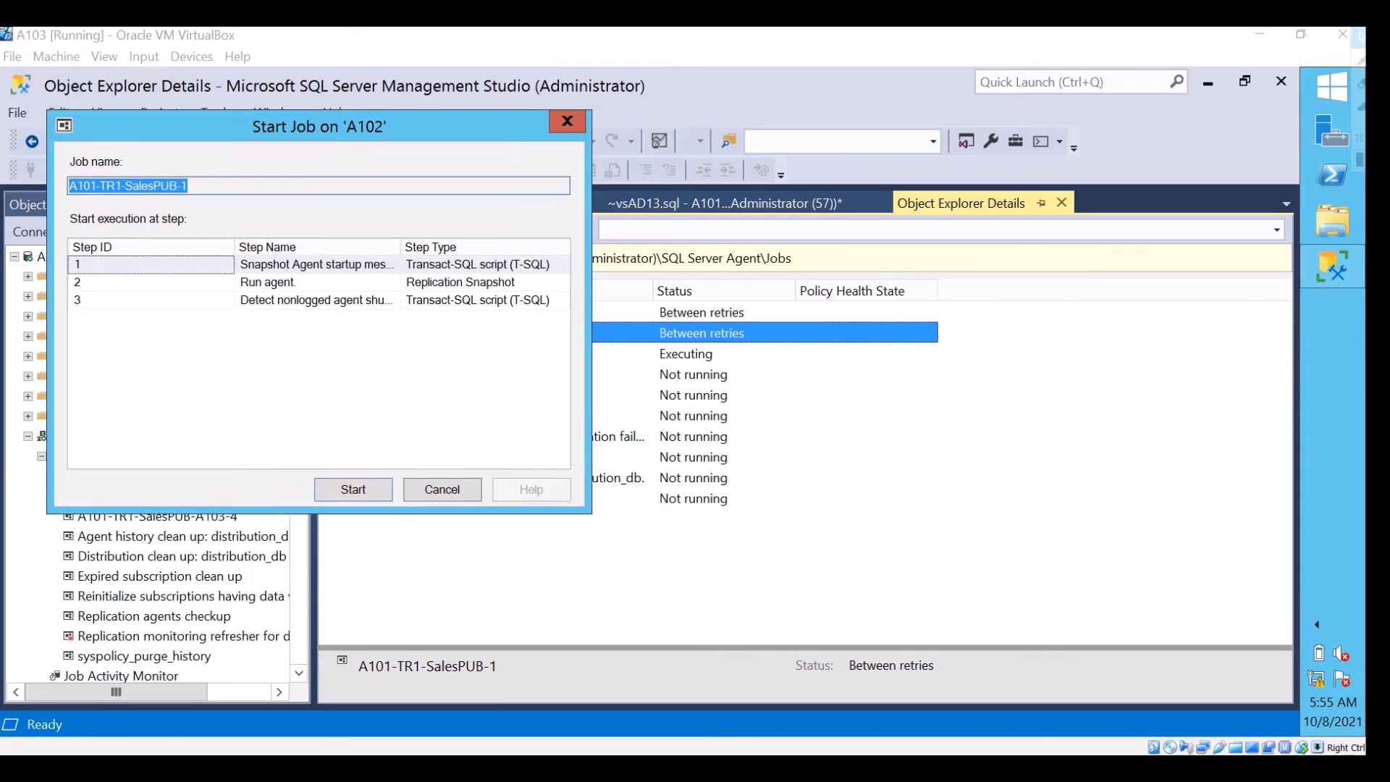
left_click(357, 495)
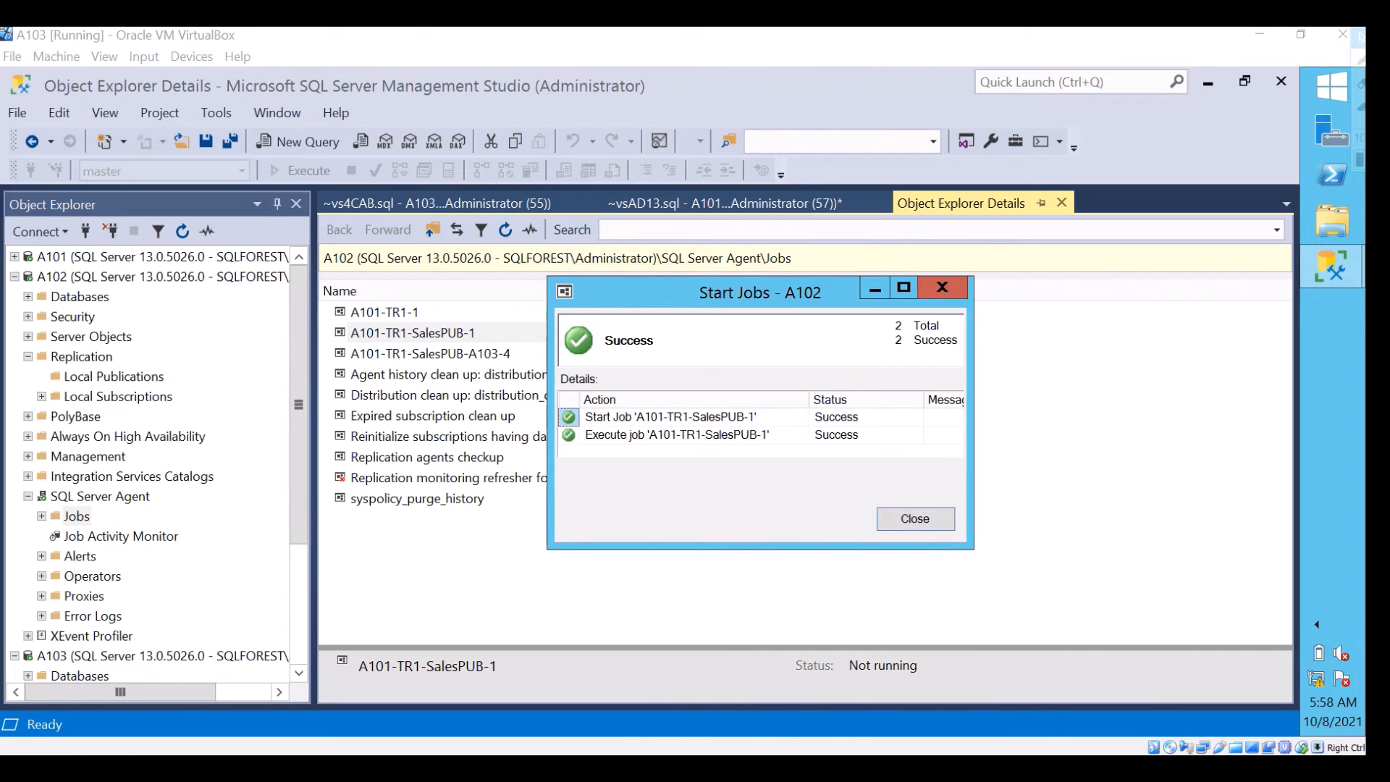
left_click(911, 518)
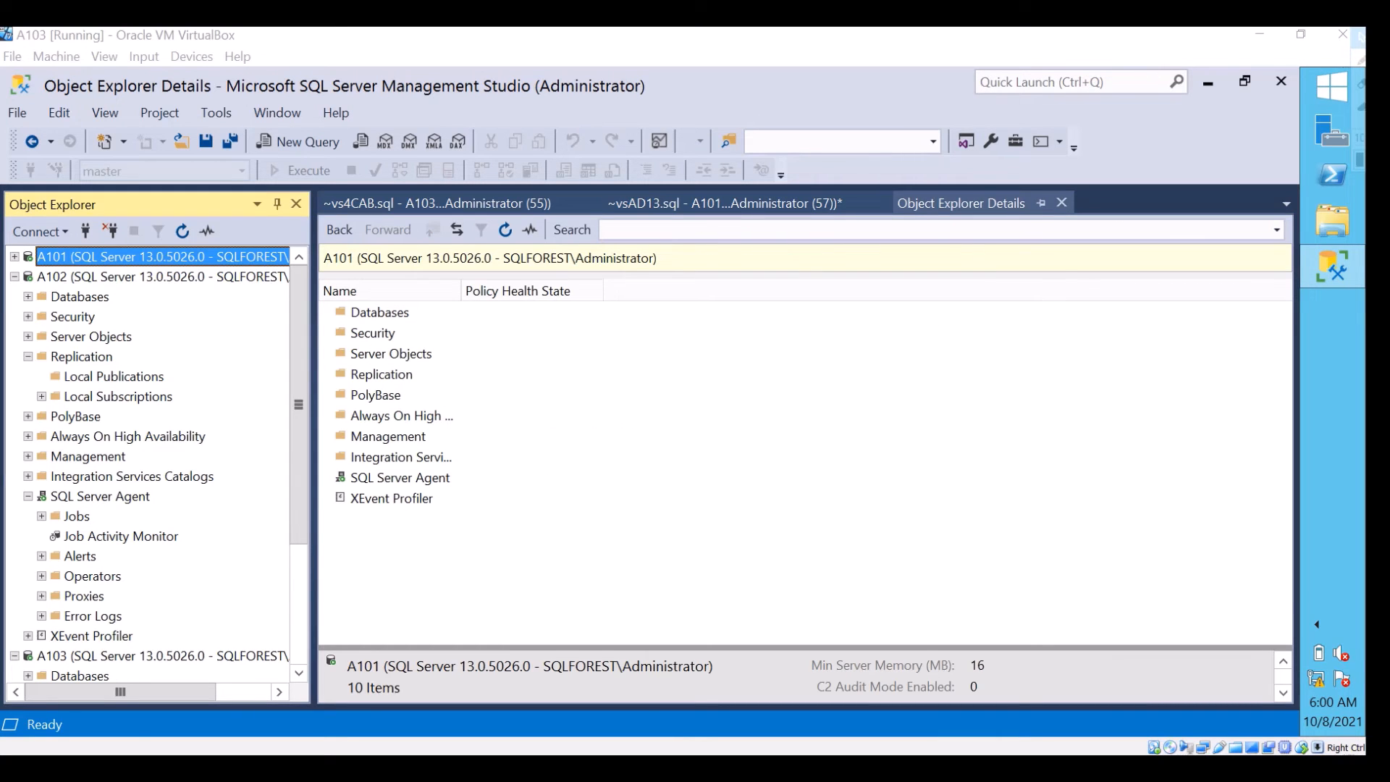
Check the Snapshot Agent status of A101's SalesPUB publication
left_click(13, 257)
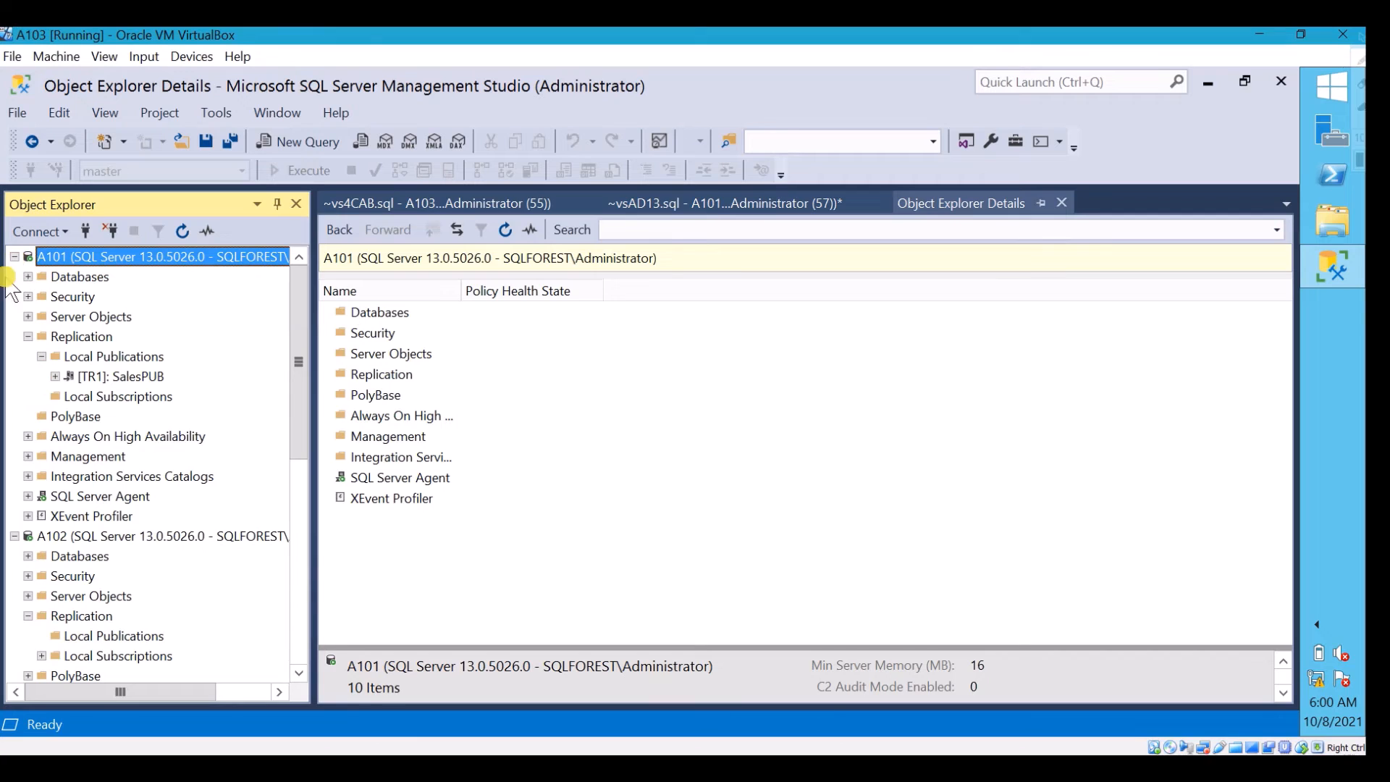
left_click(116, 377)
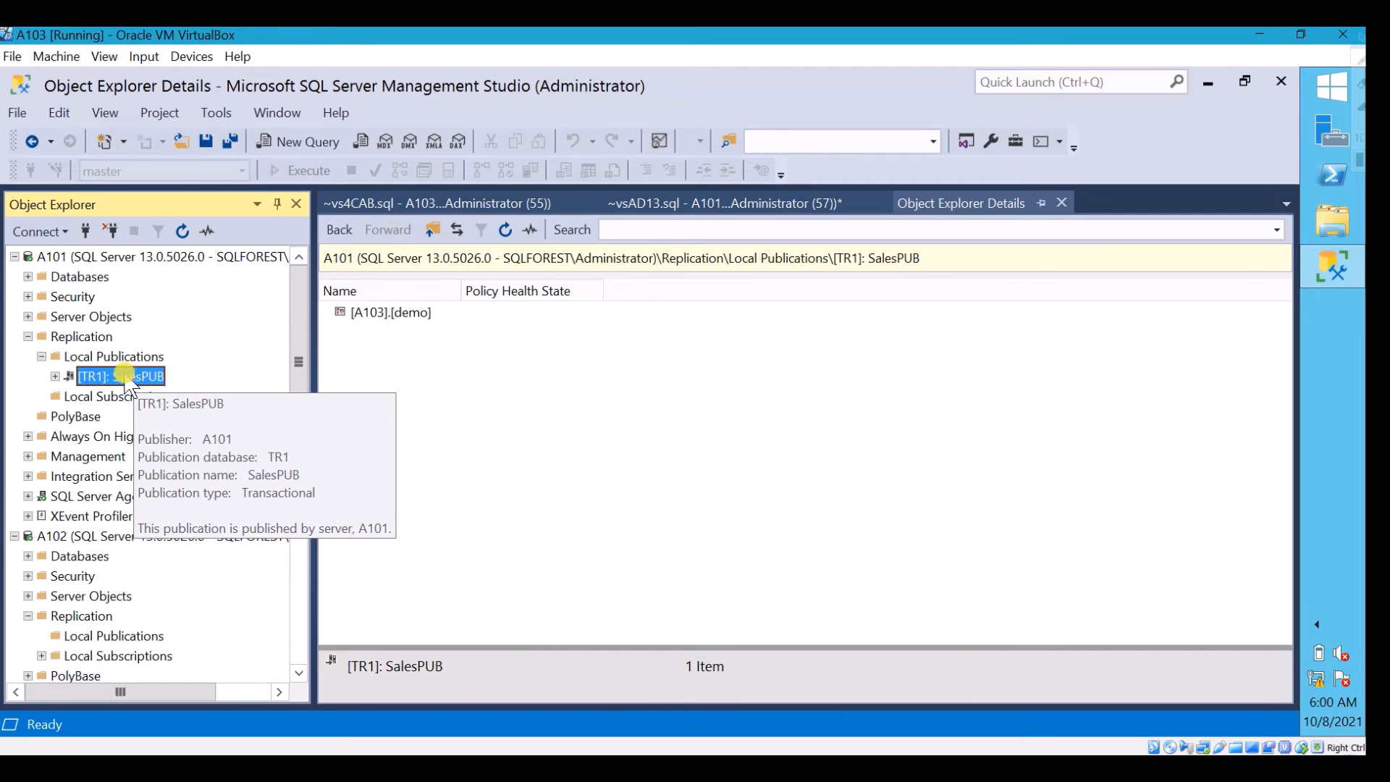
right_click(158, 379)
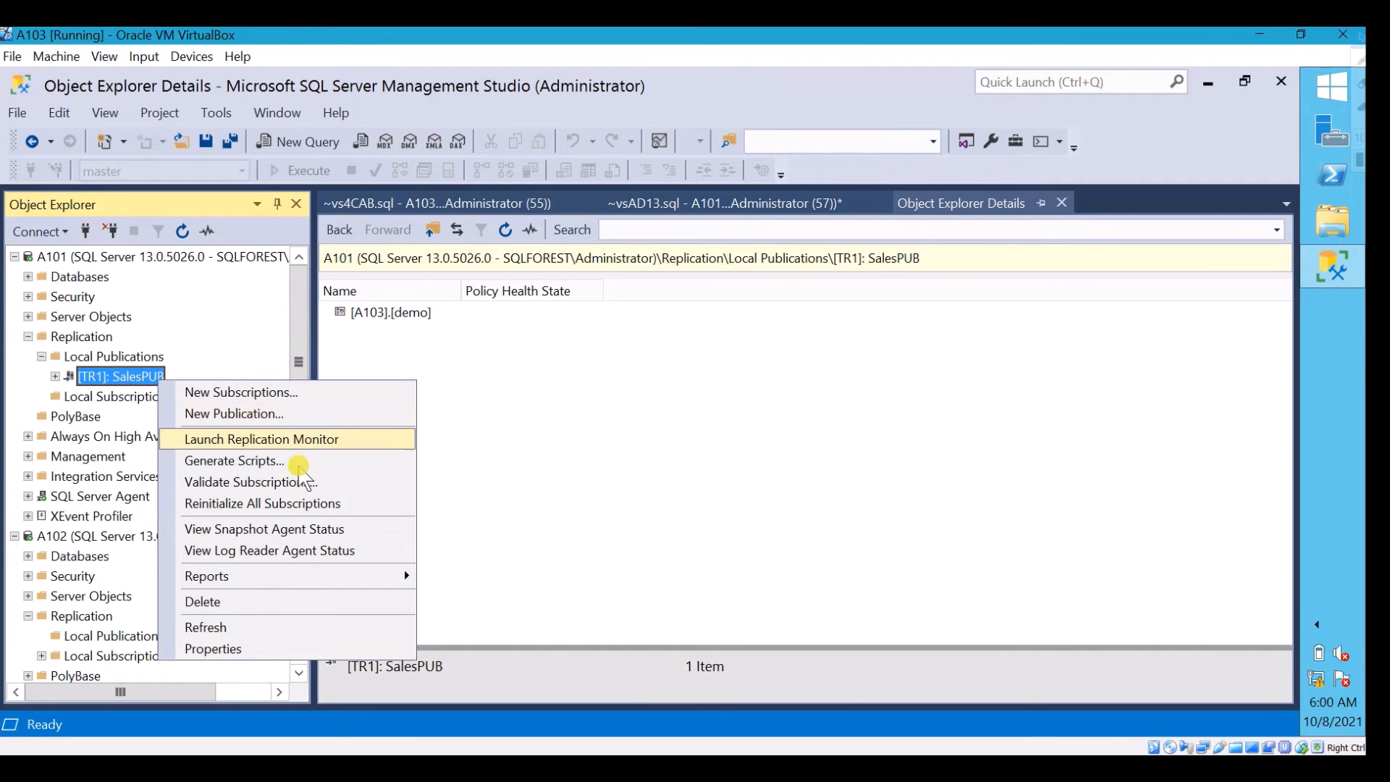
left_click(360, 531)
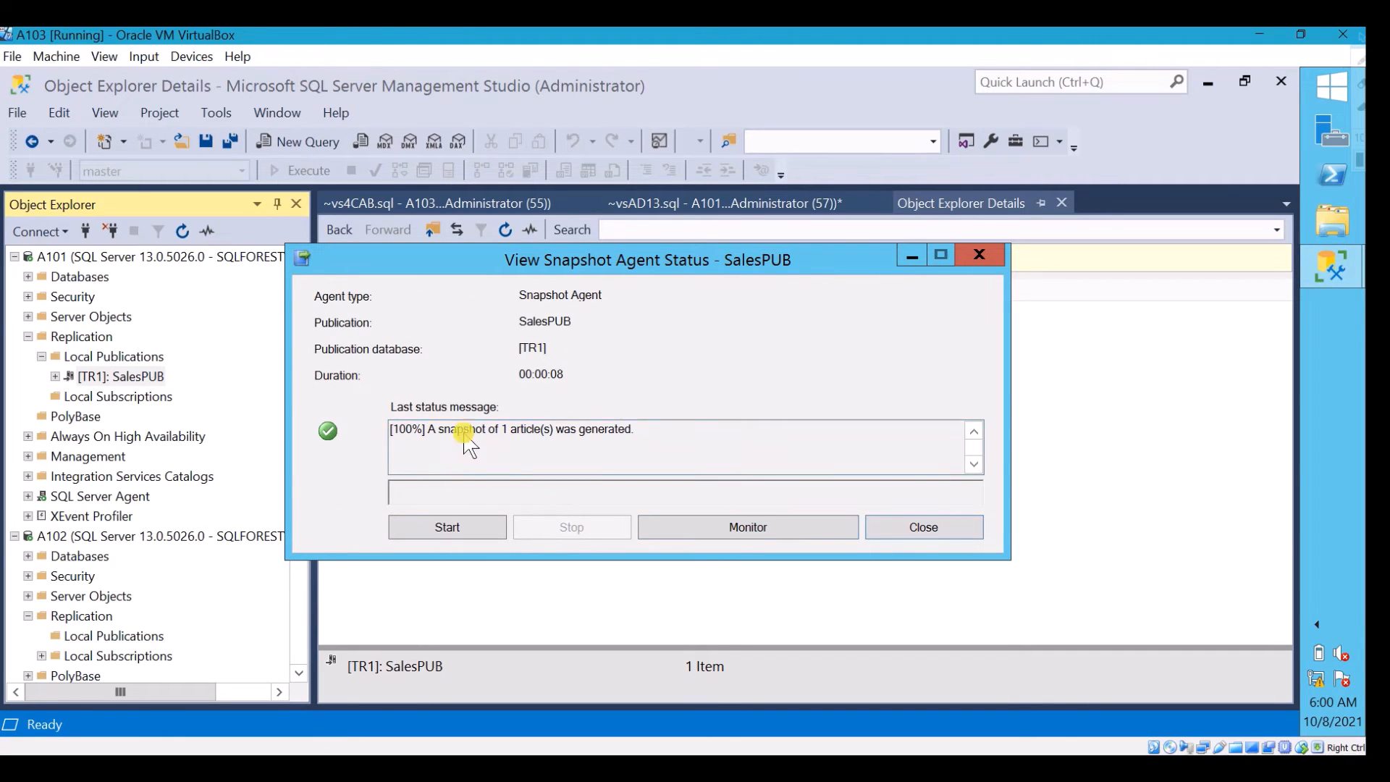
left_click(978, 254)
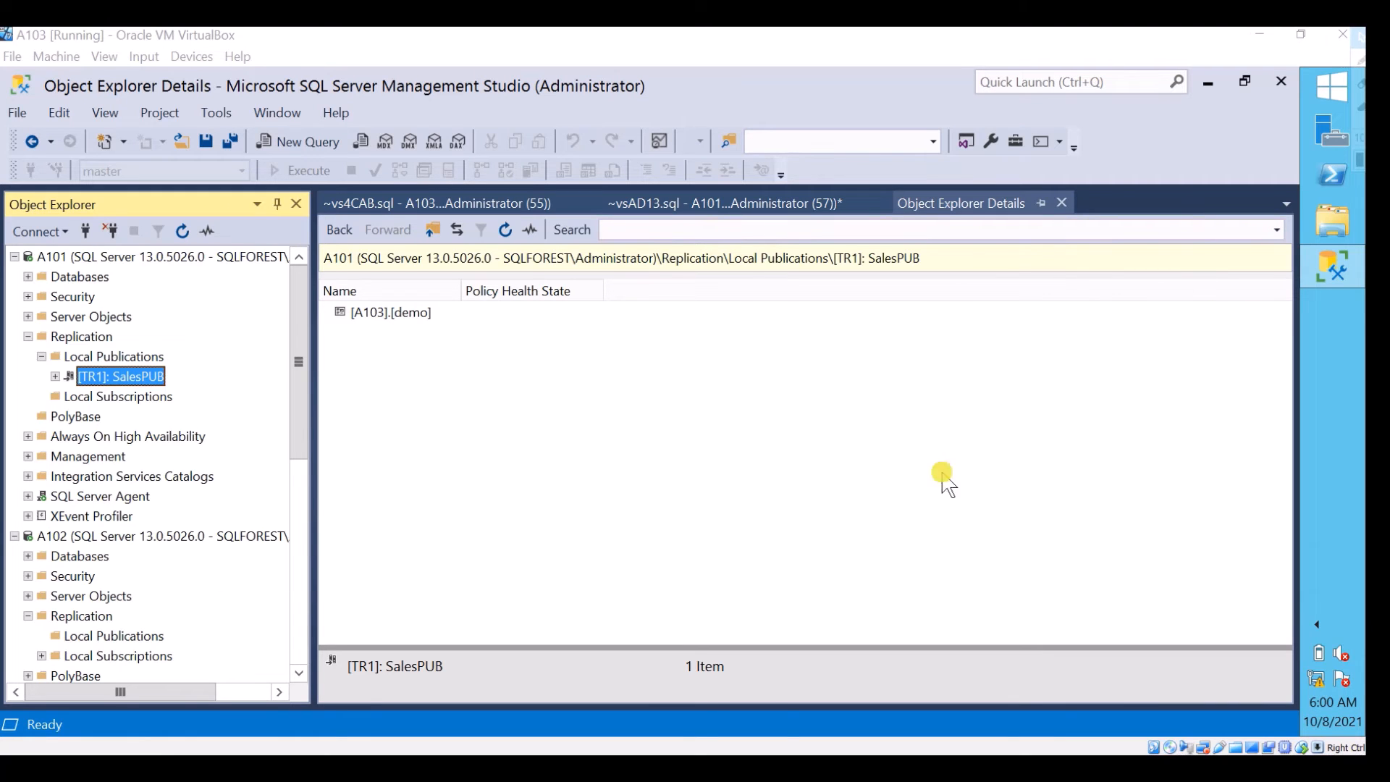
mouse_move(854, 767)
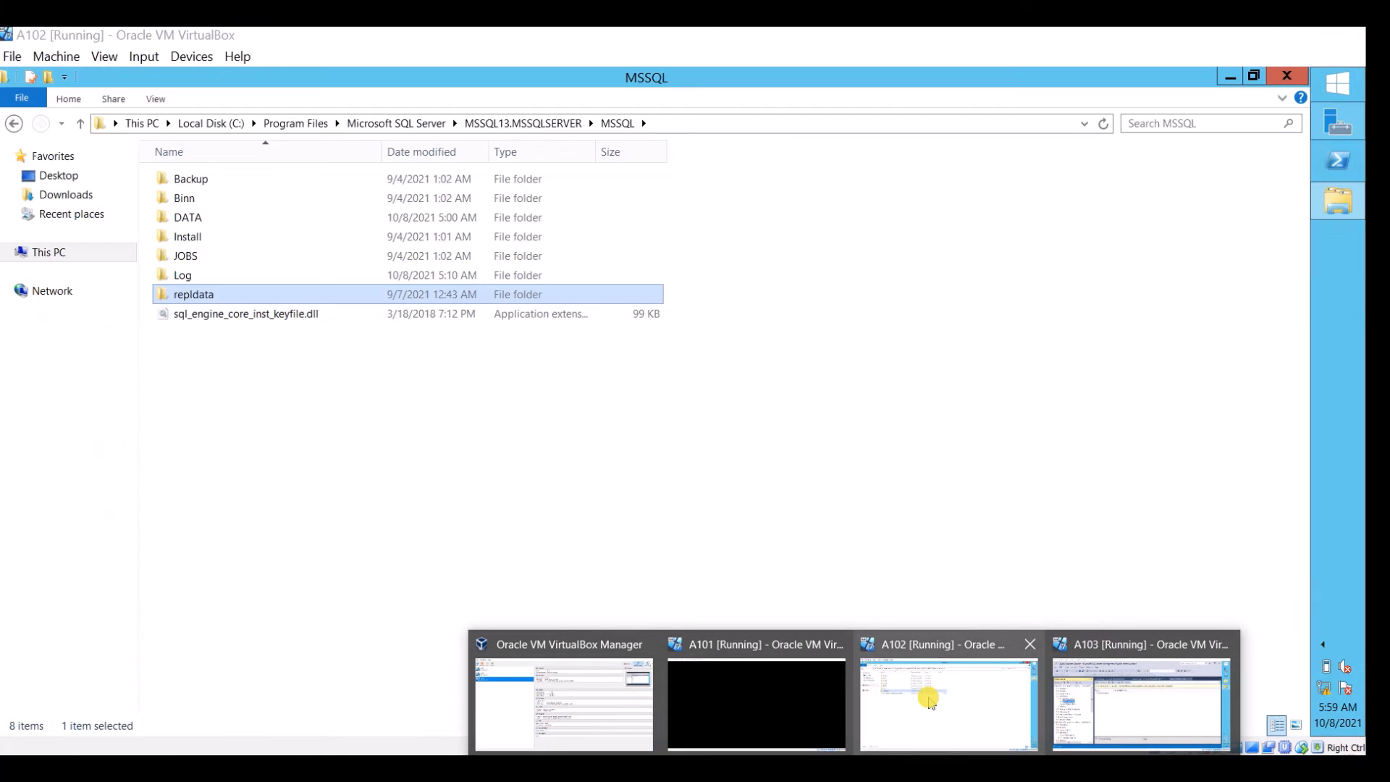
left_click(923, 692)
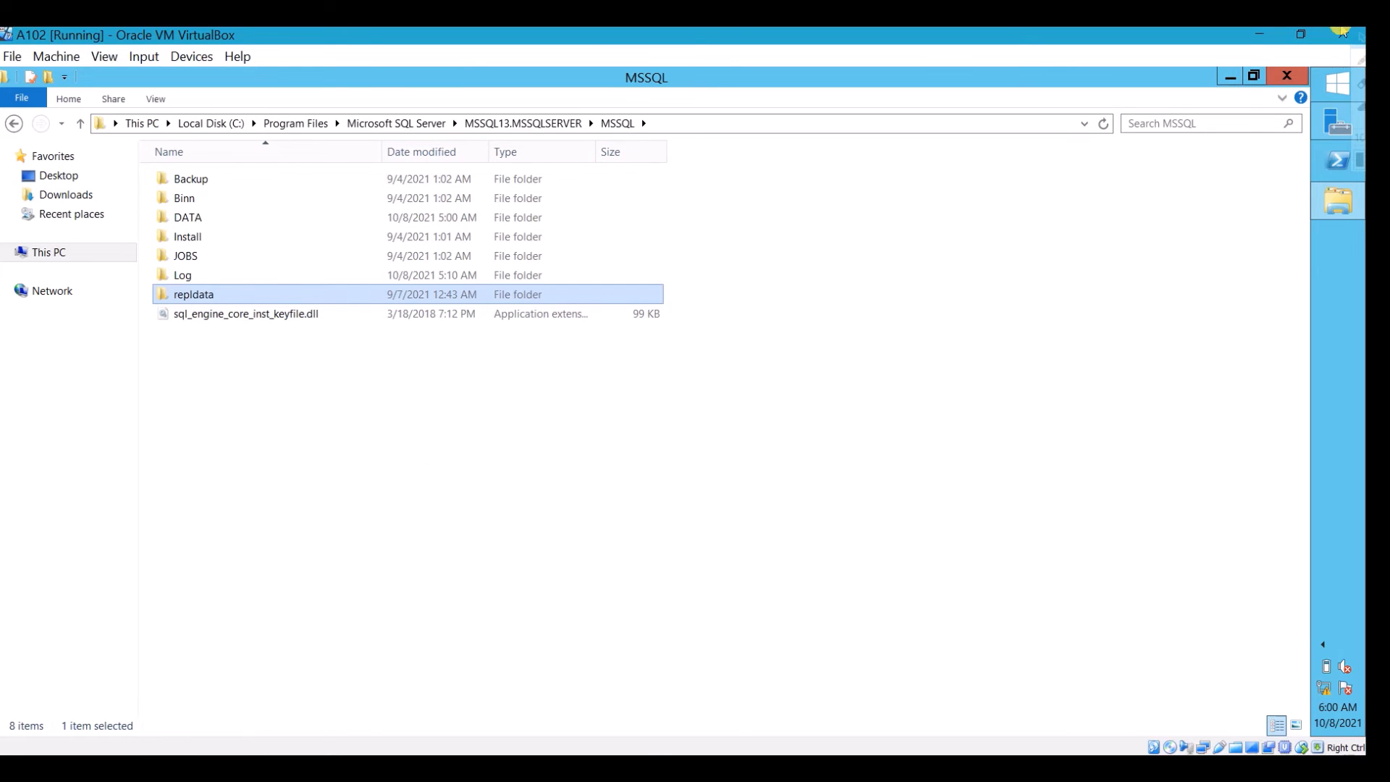
left_click(1359, 57)
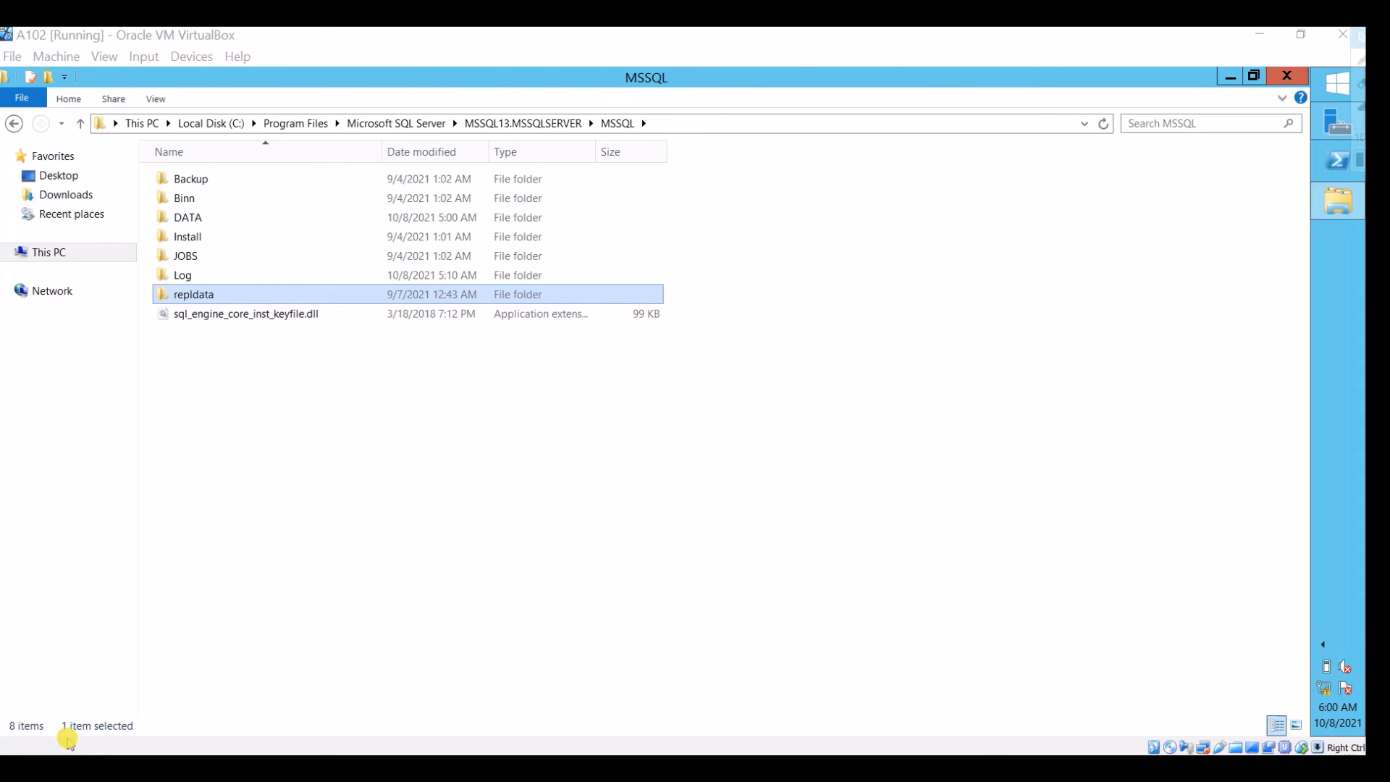
double_click(290, 292)
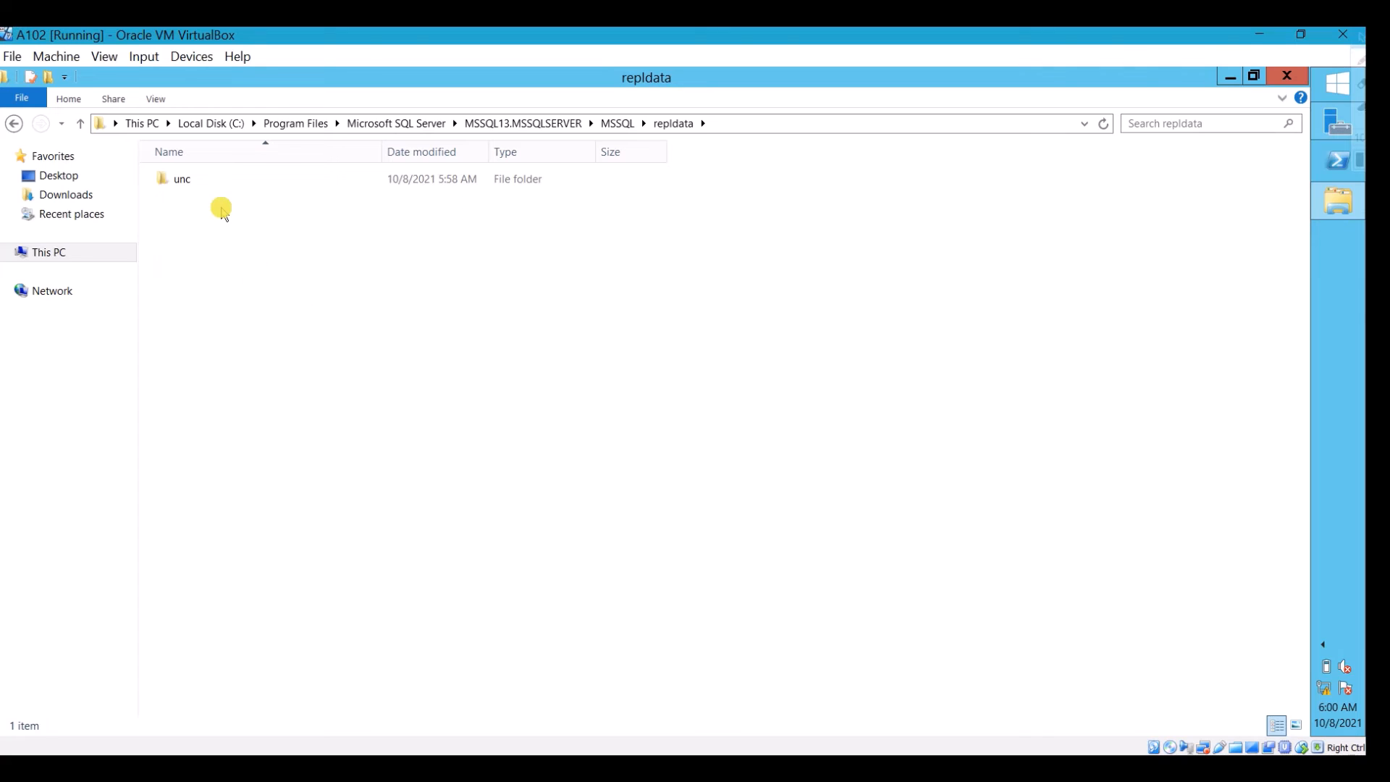
double_click(232, 181)
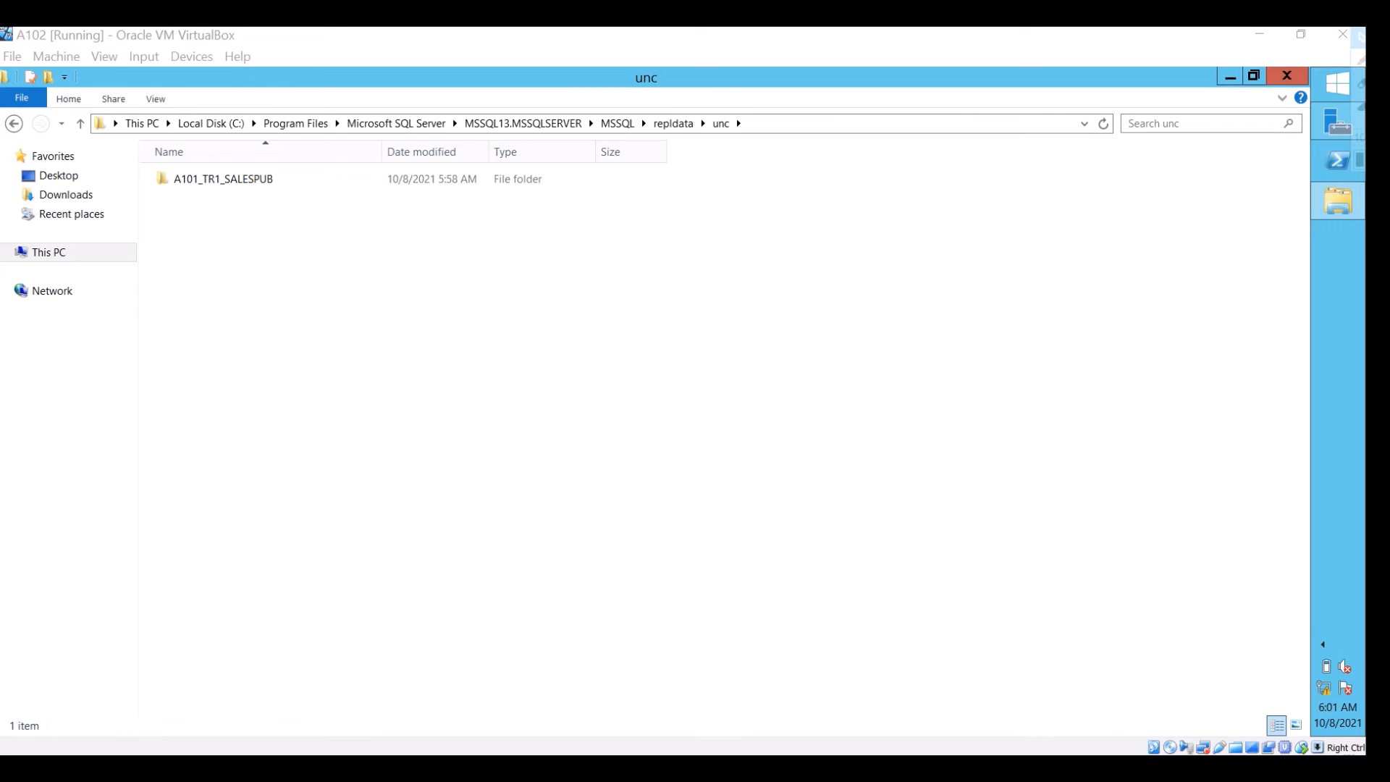
double_click(239, 179)
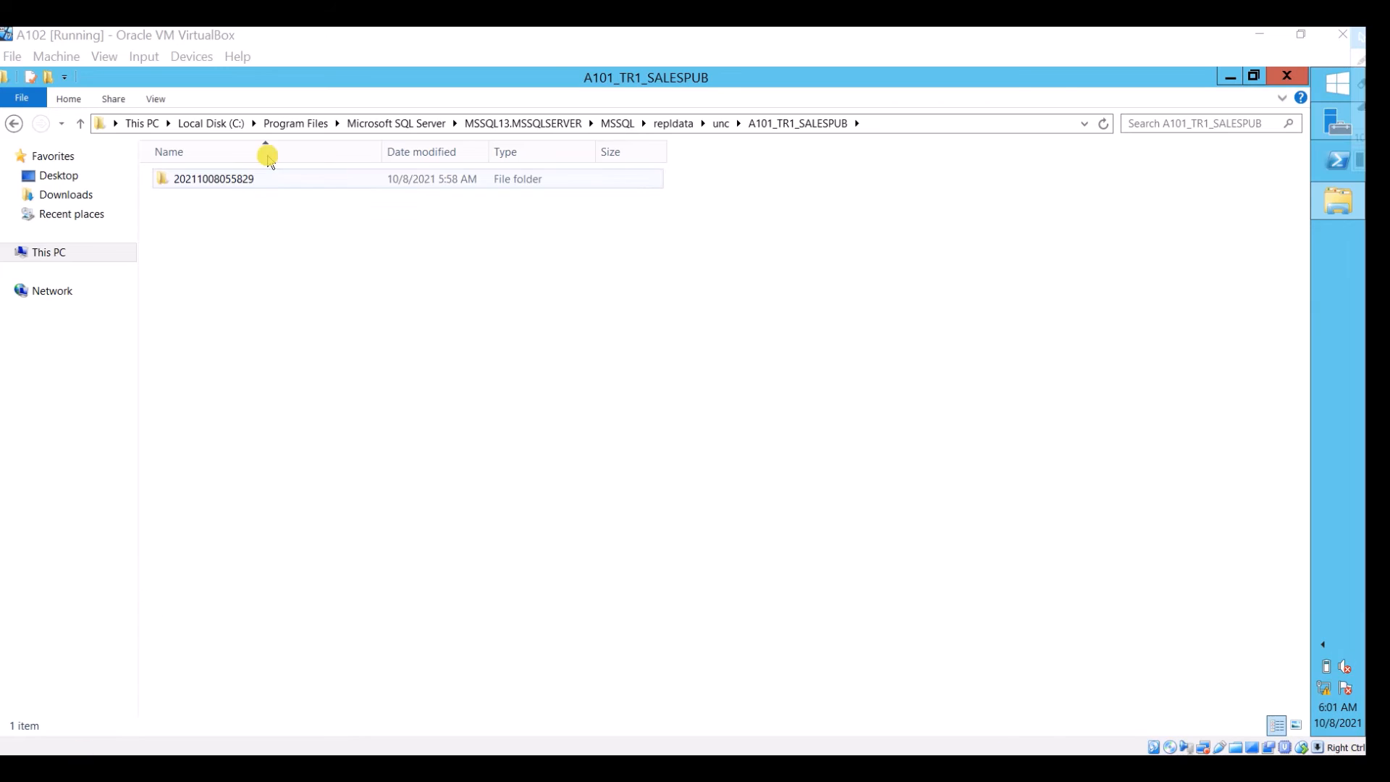
left_click(241, 179)
double_click(241, 179)
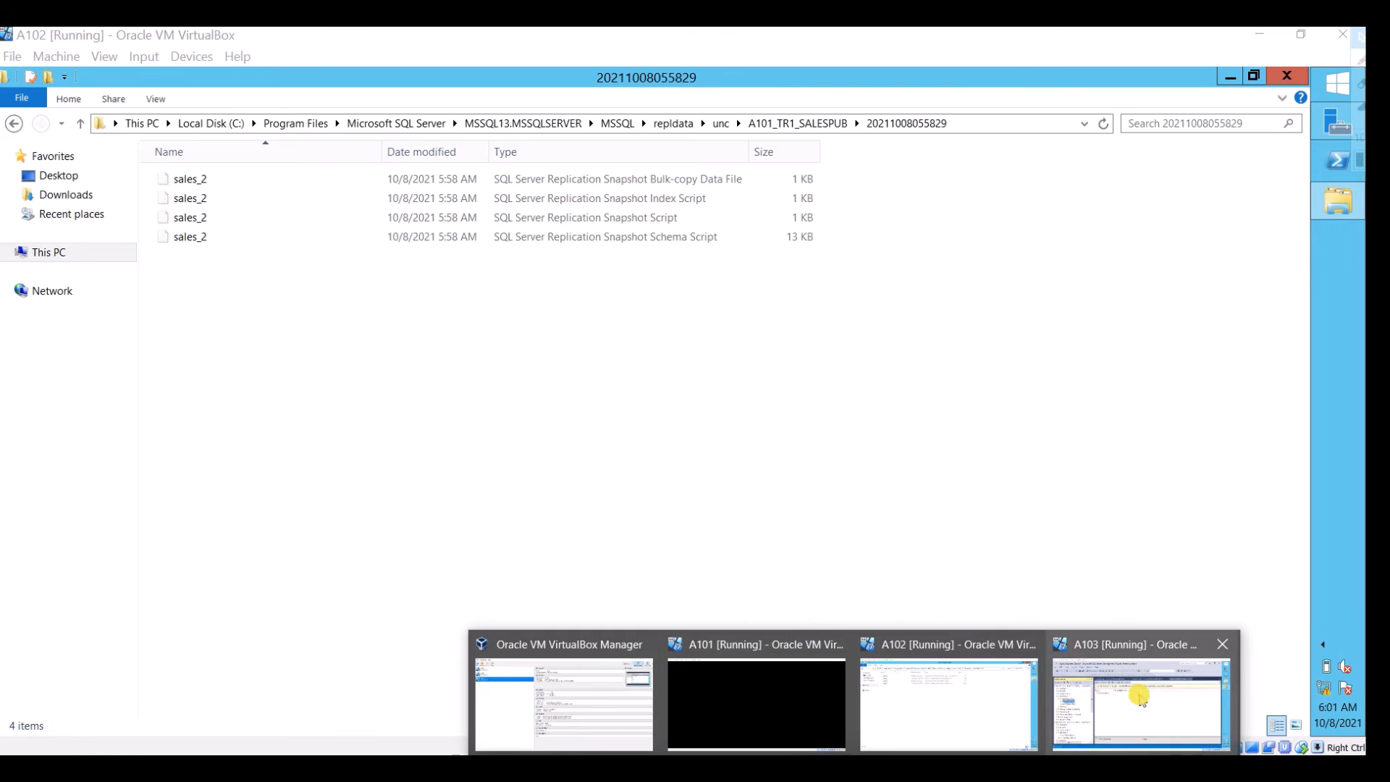
left_click(1141, 706)
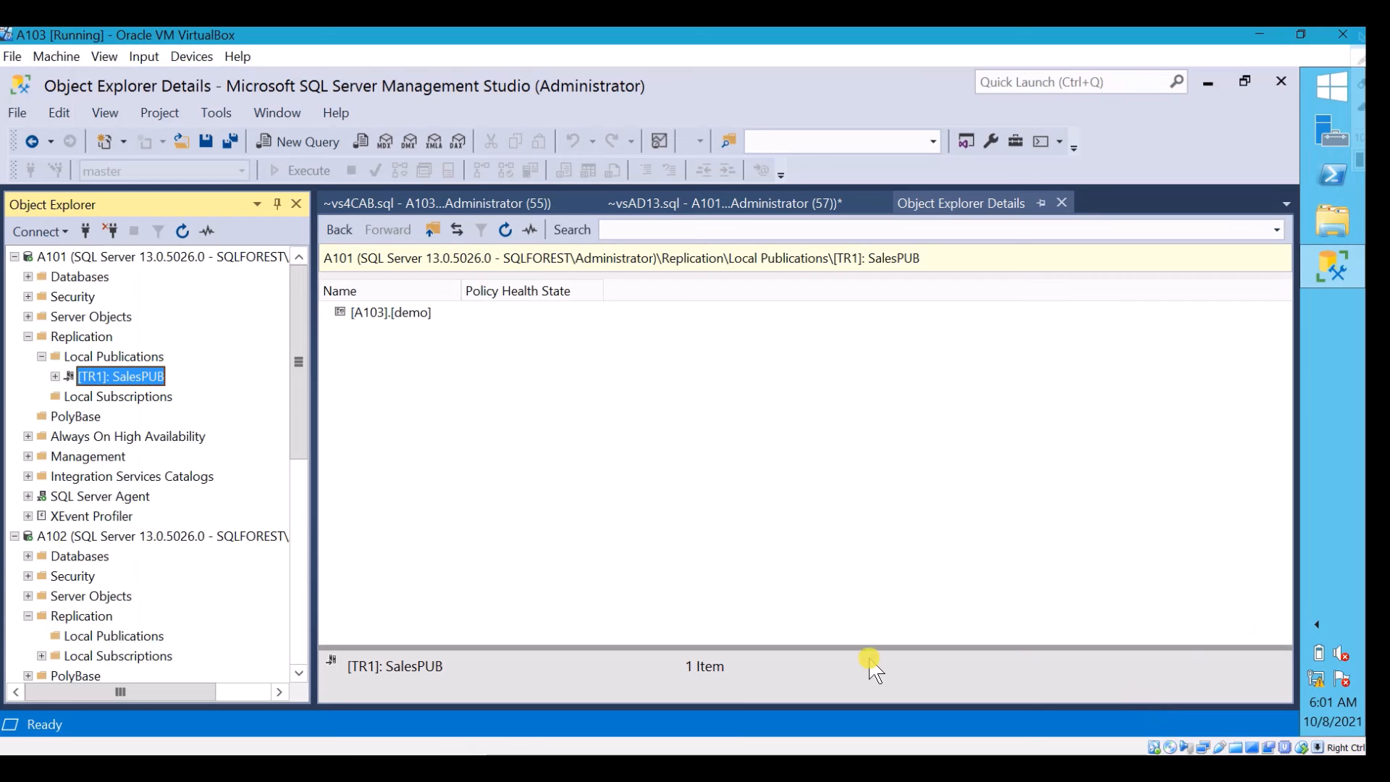
Launch Replication Monitor from A101's SalesPUB publication and check the publication's subscription and agent statuses
right_click(109, 376)
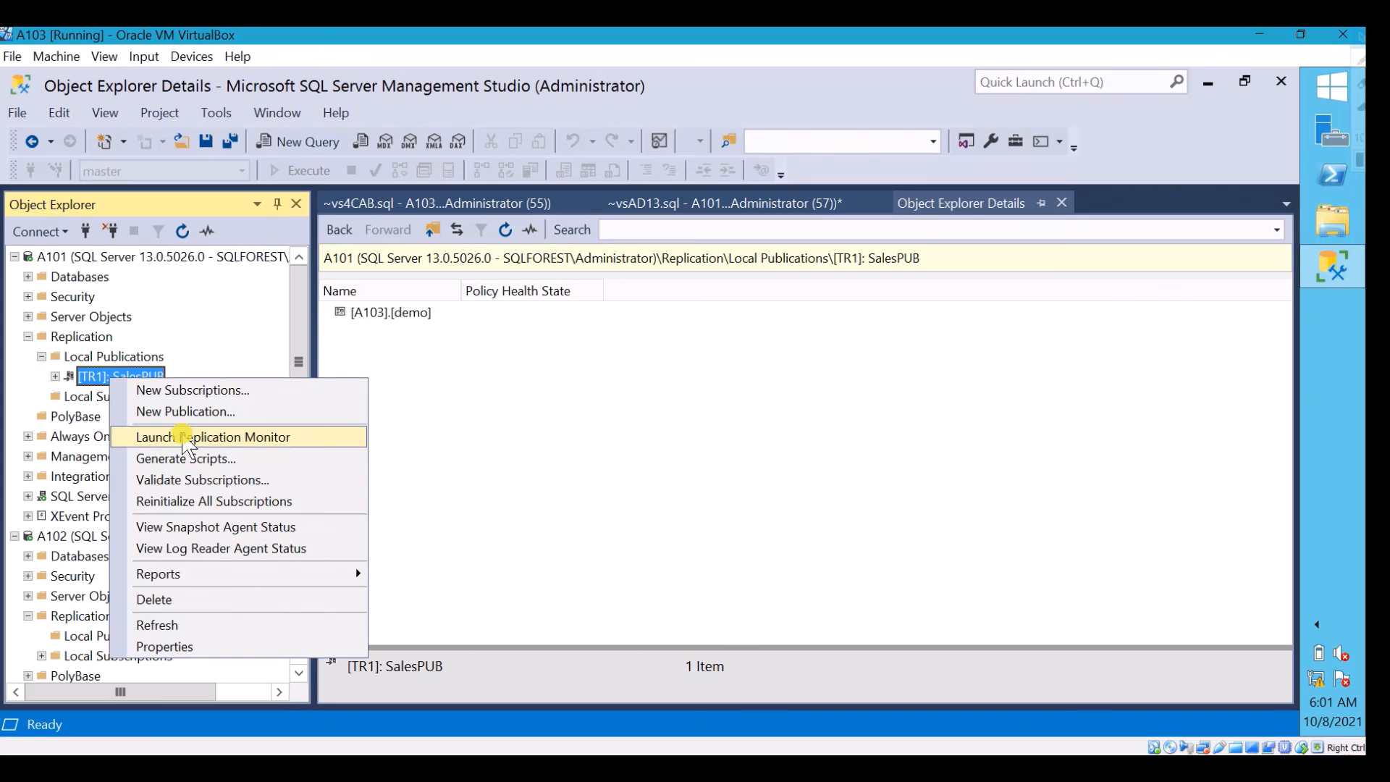
left_click(183, 436)
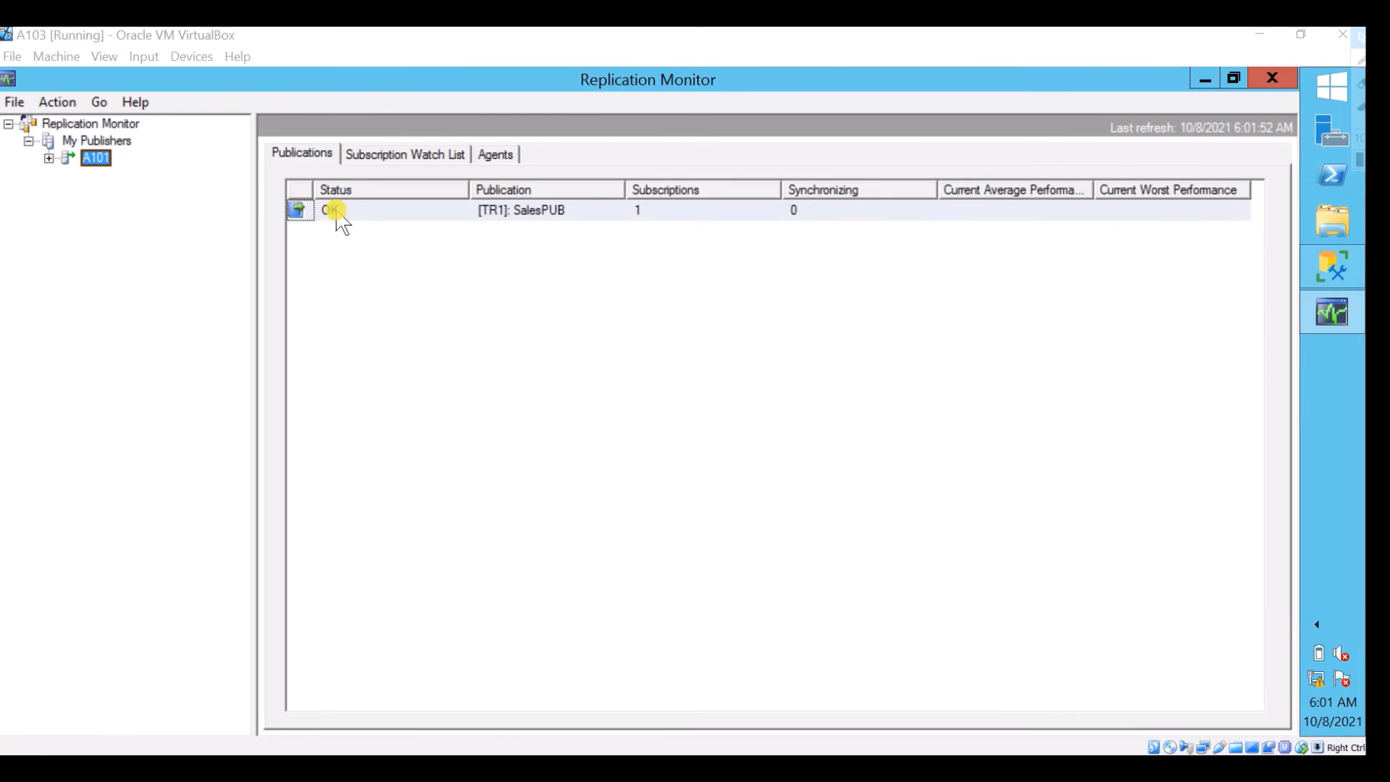
left_click(48, 158)
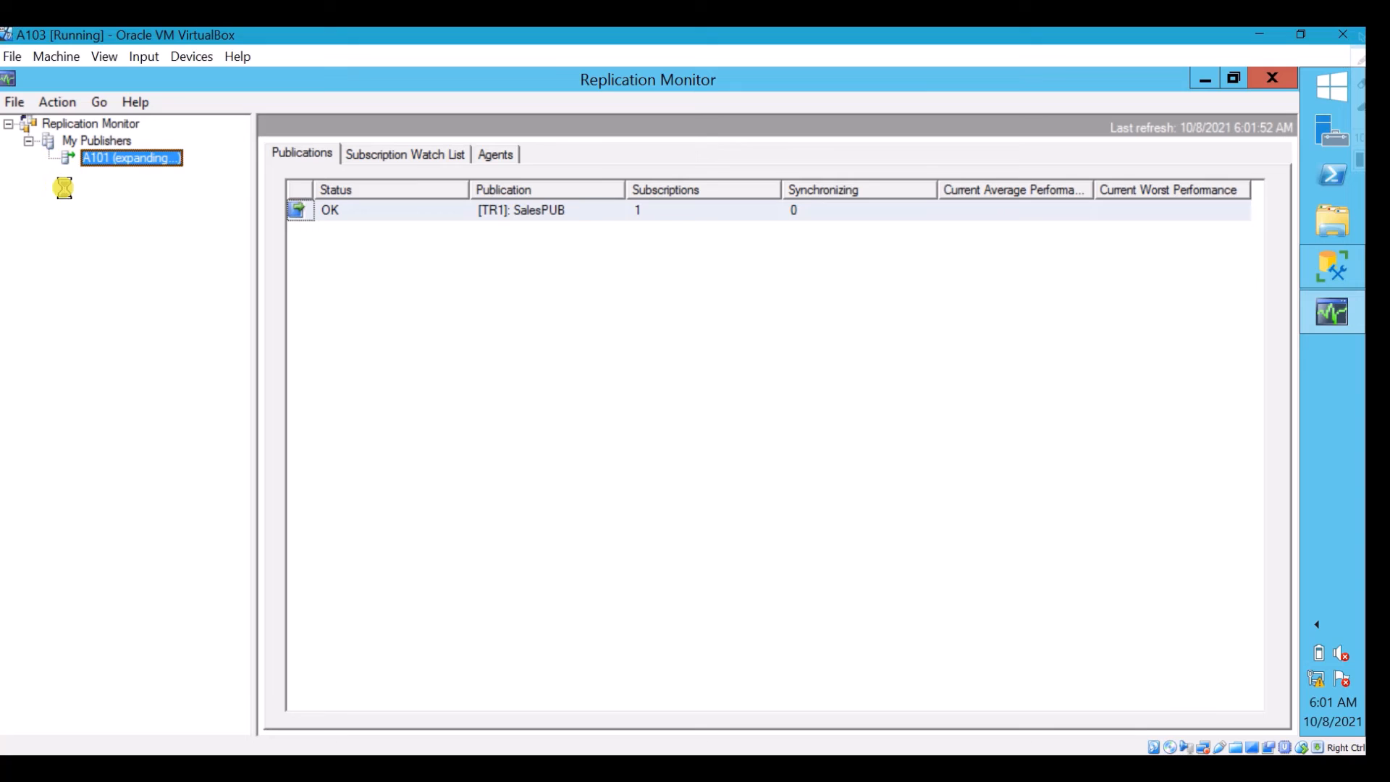
left_click(139, 181)
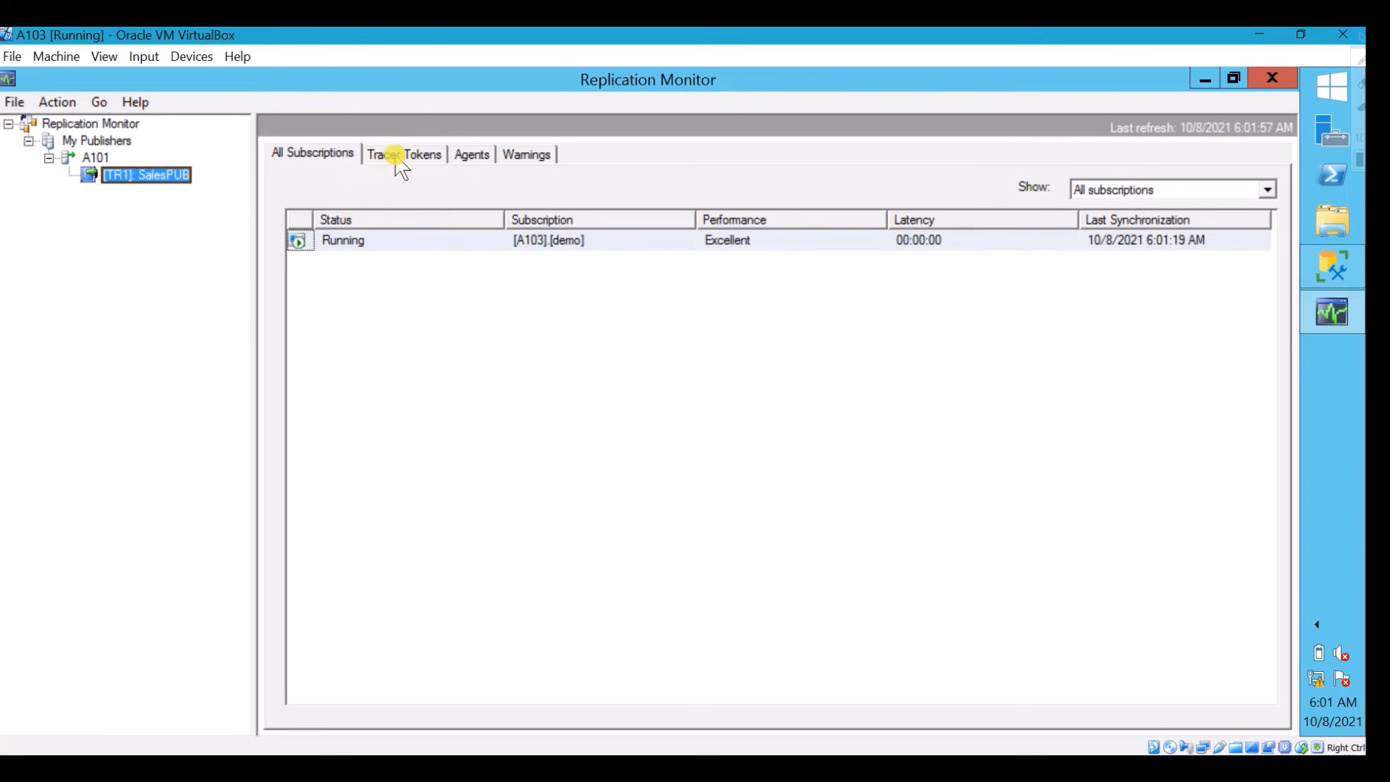
left_click(472, 153)
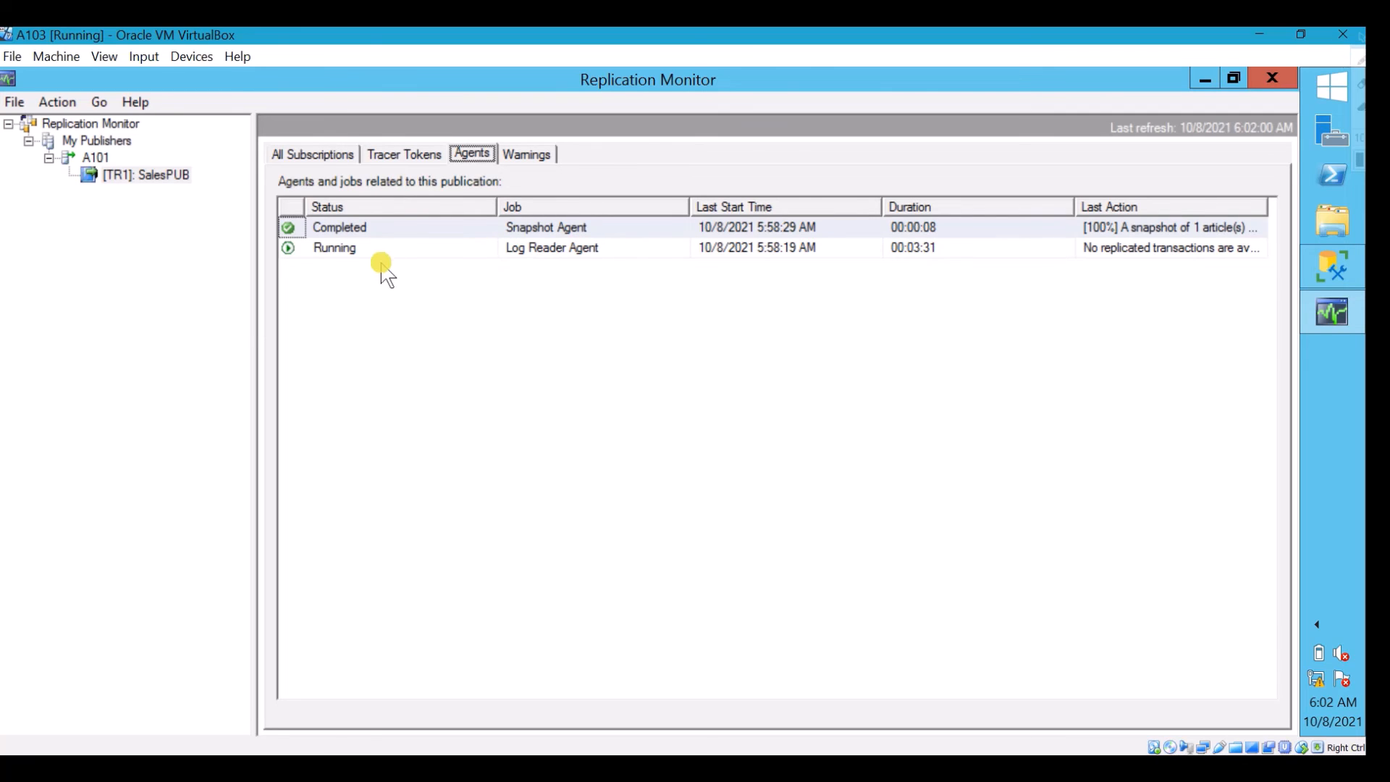
left_click(72, 767)
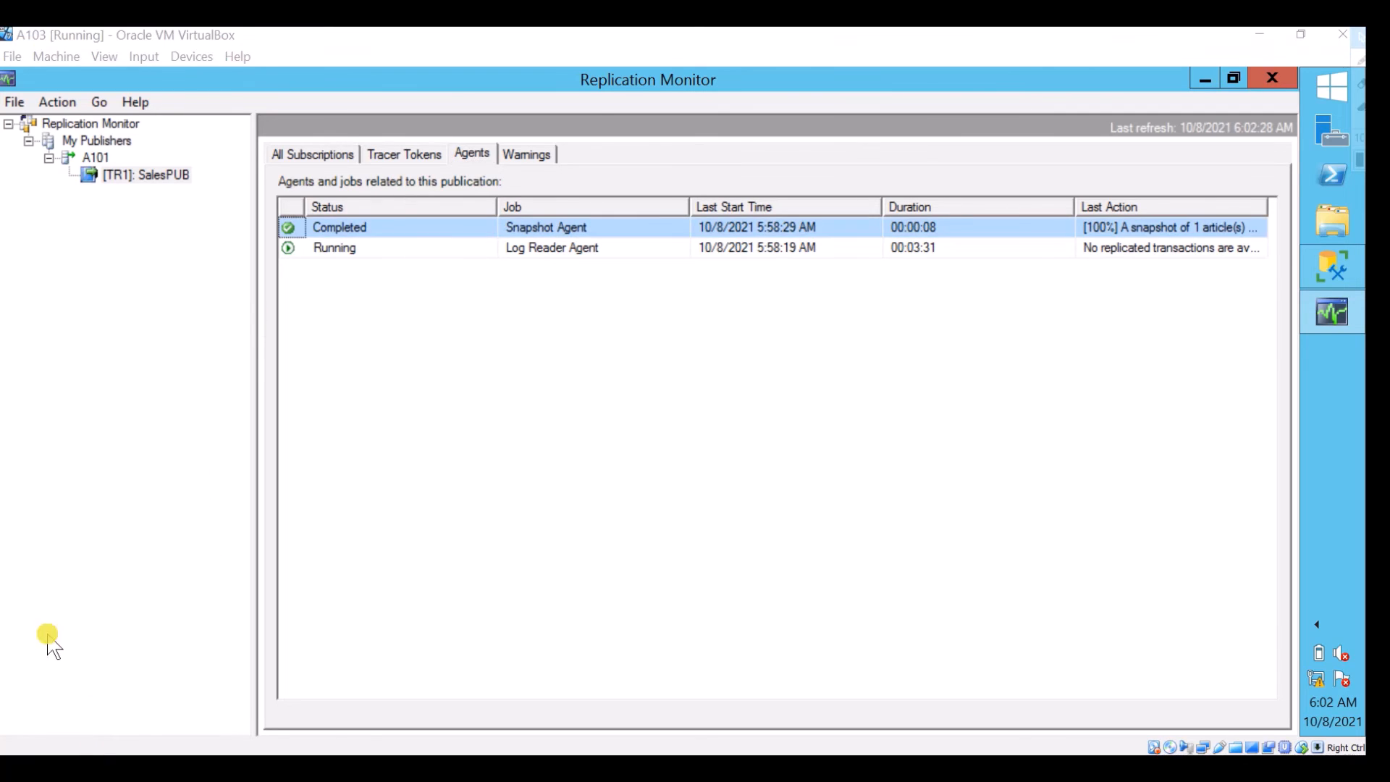
Examine the Distributor To Subscriber History of the [A103].[demo] subscription, close its details and return to Management Studio
left_click(323, 155)
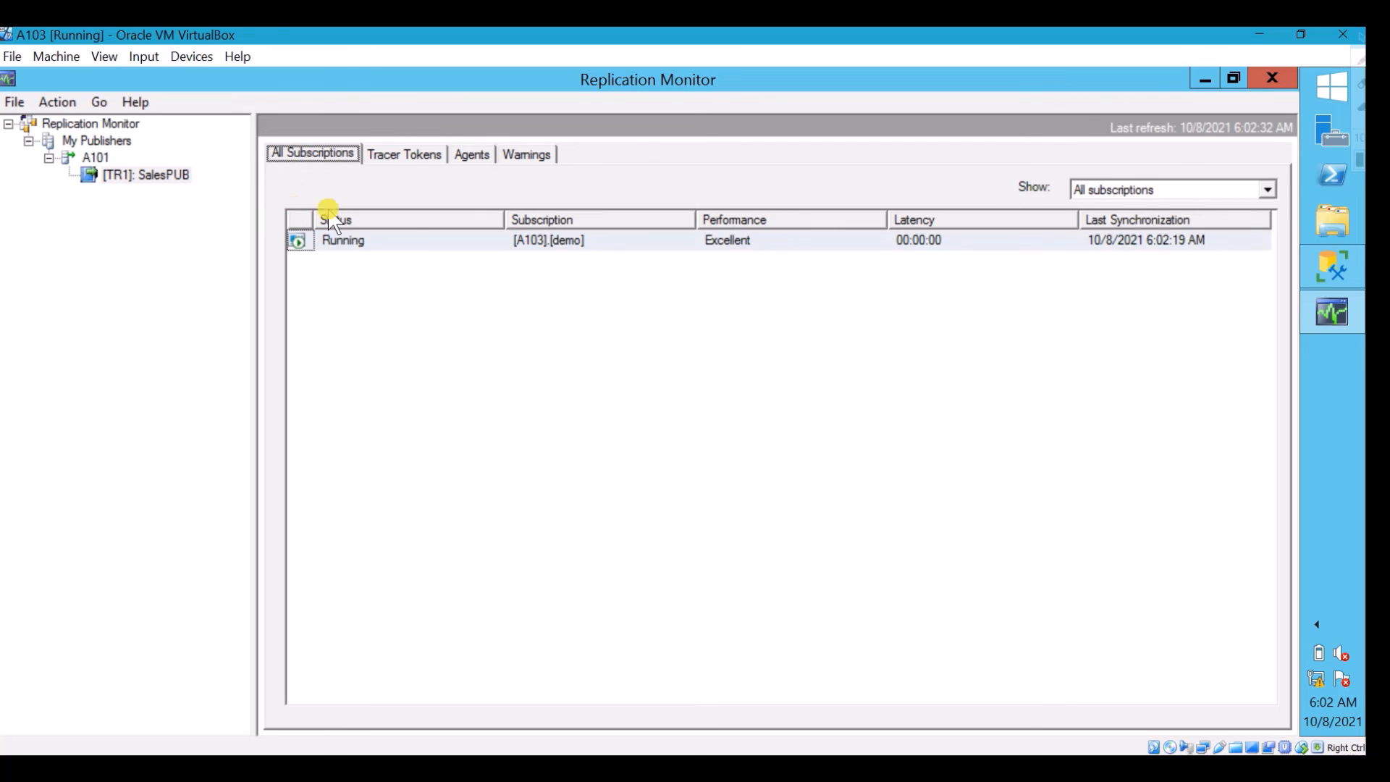
left_click(372, 243)
double_click(372, 243)
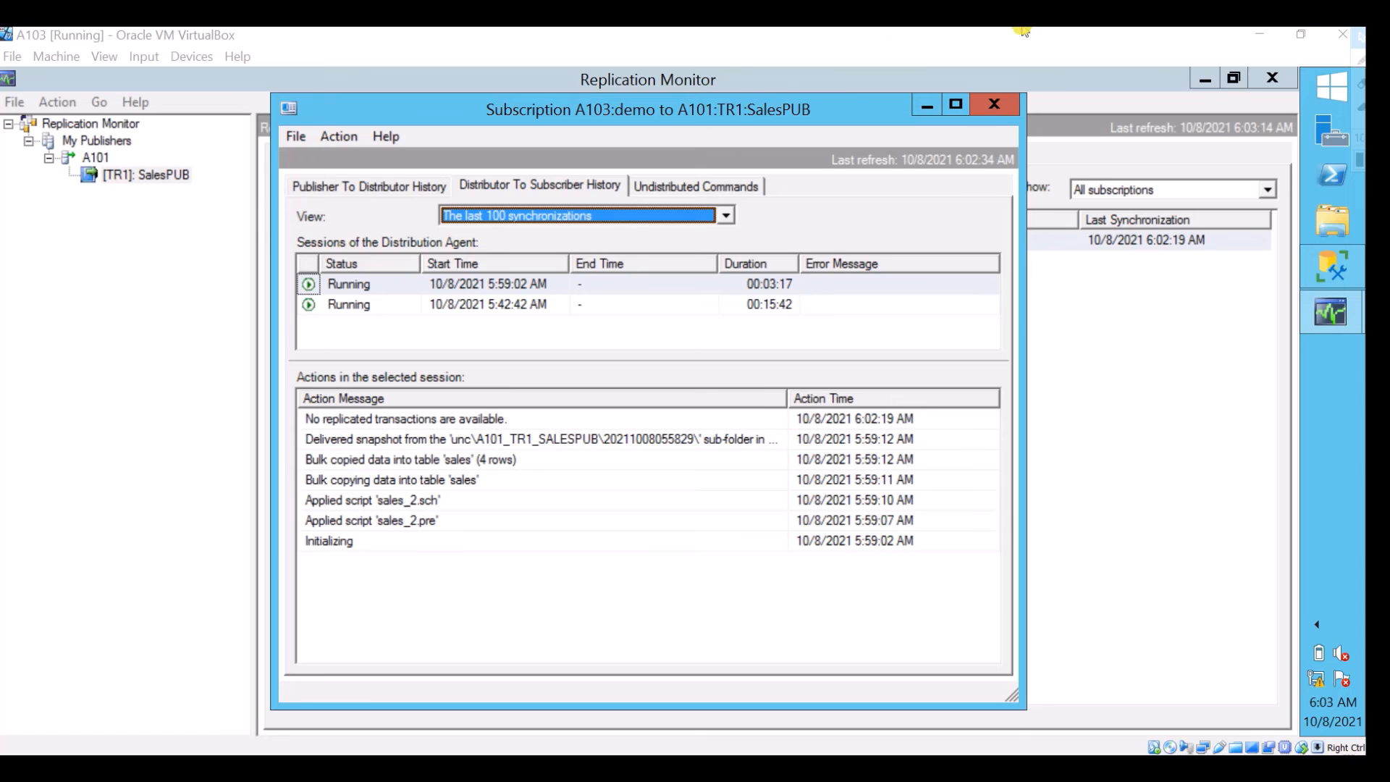
left_click(990, 106)
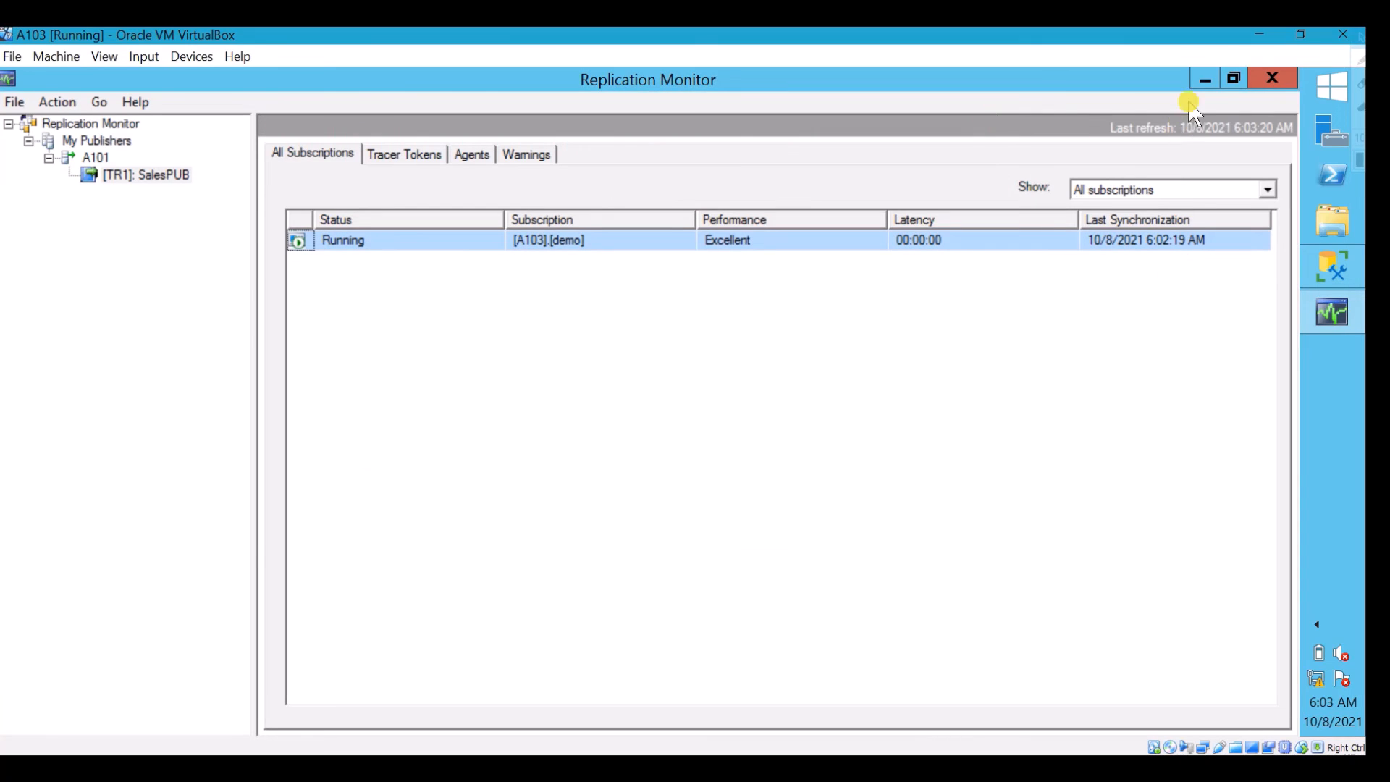
left_click(1205, 80)
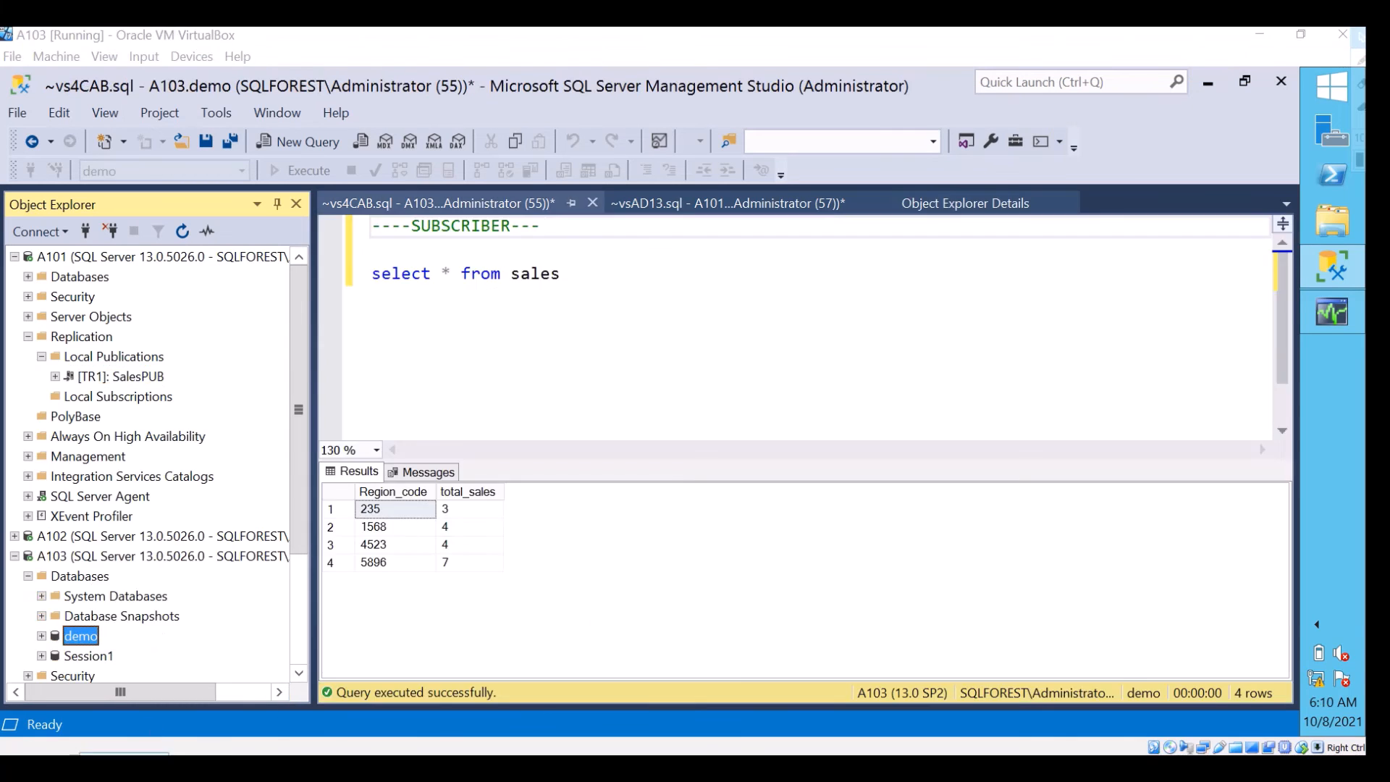
List the tables of A103's demo database and run the subscriber query select * from sales
left_click(14, 257)
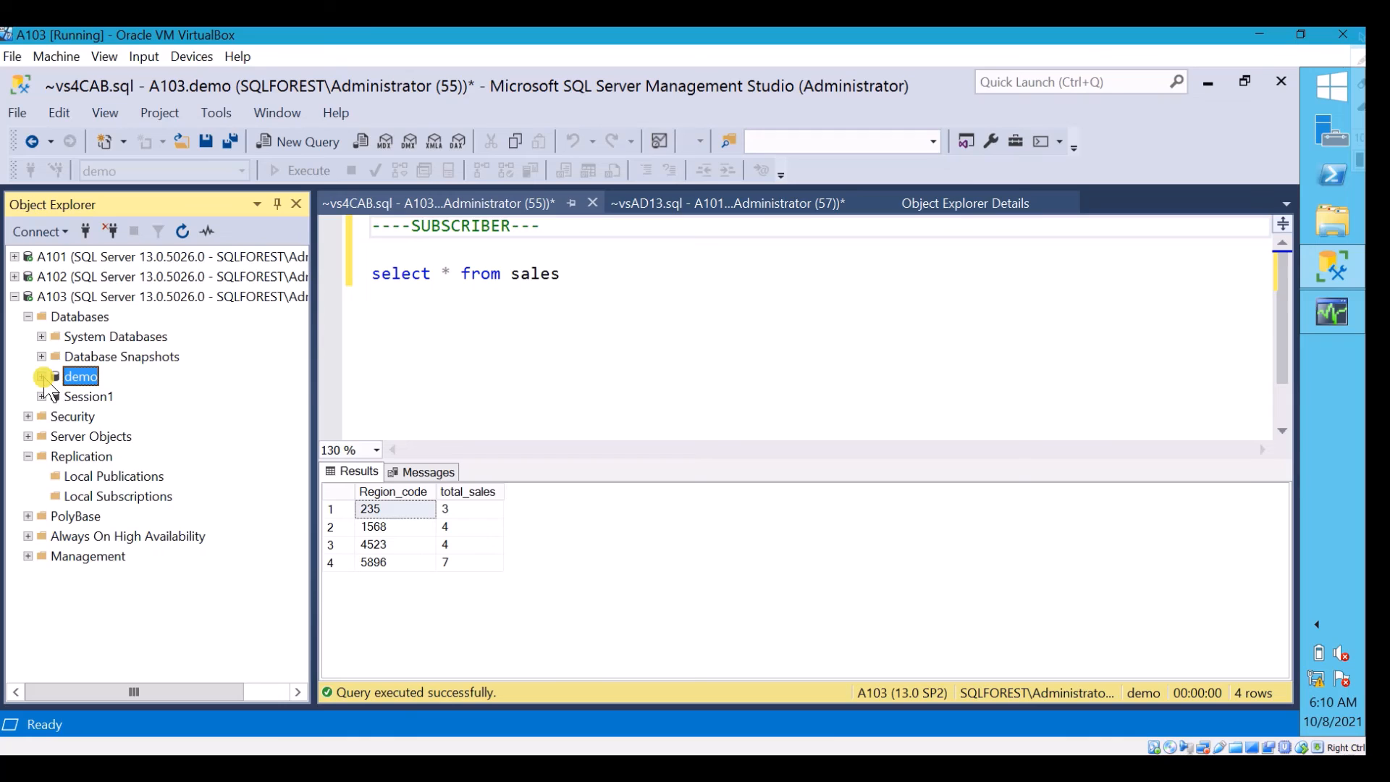
left_click(42, 376)
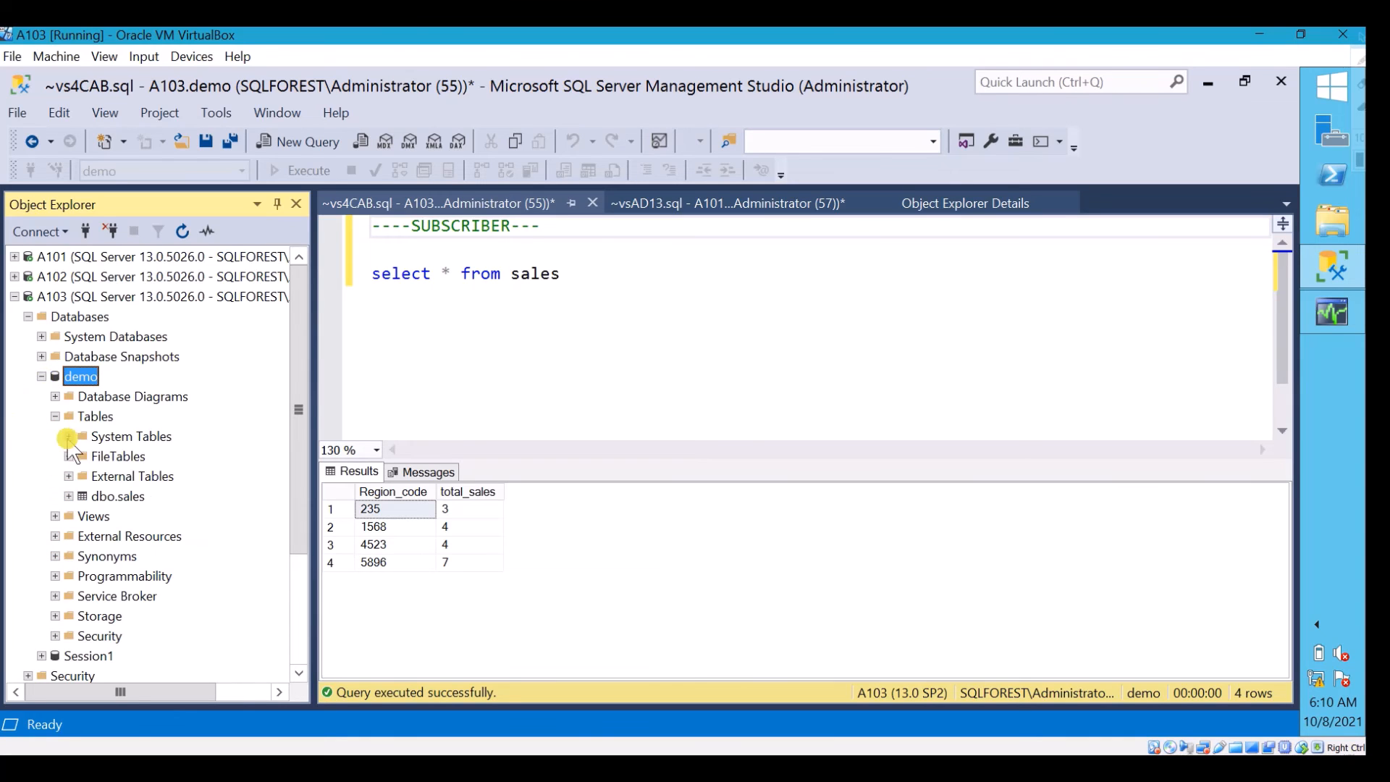
left_click(94, 416)
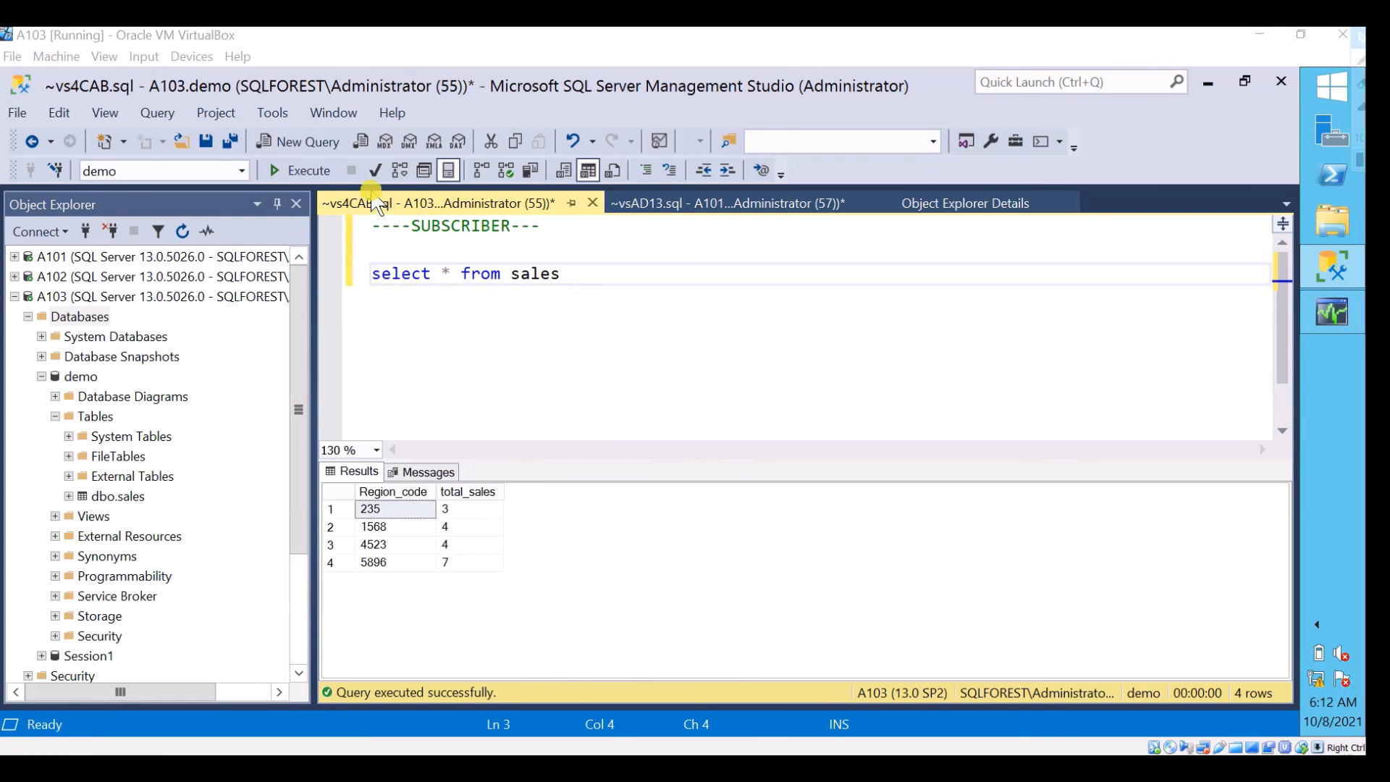
left_click(317, 172)
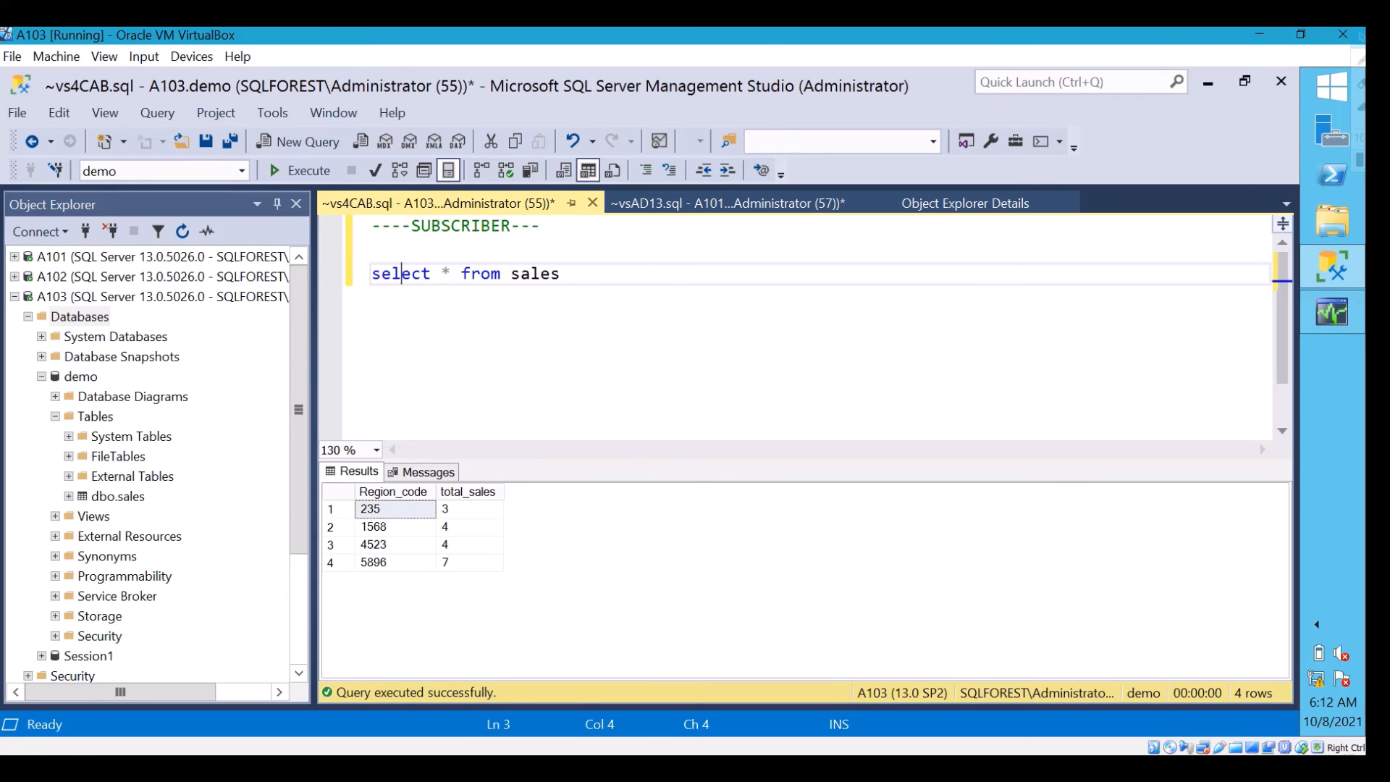
On publisher A101, run the delayed inserts of (4323, 4) and (8923, 6) into TR1's sales table
left_click(755, 206)
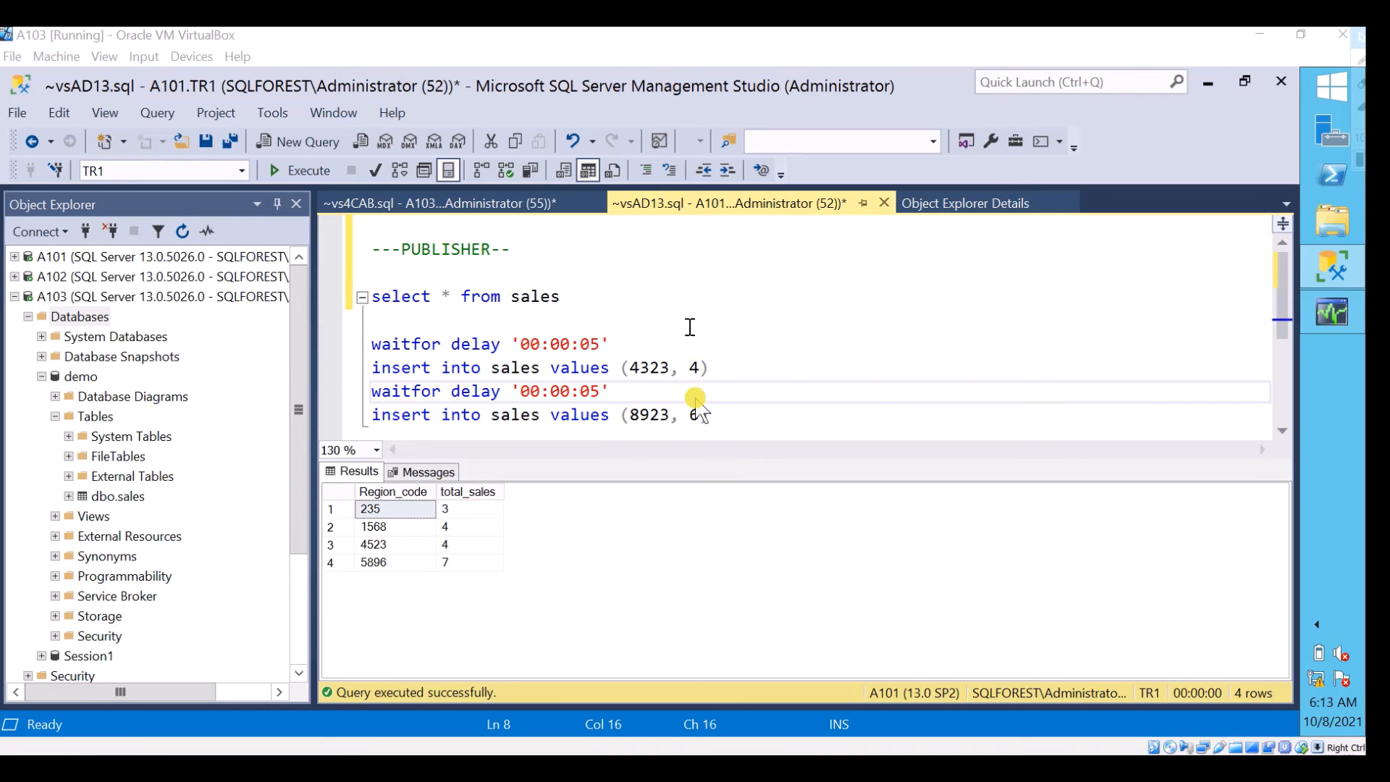
left_click(714, 416)
left_click_drag(714, 417, 369, 340)
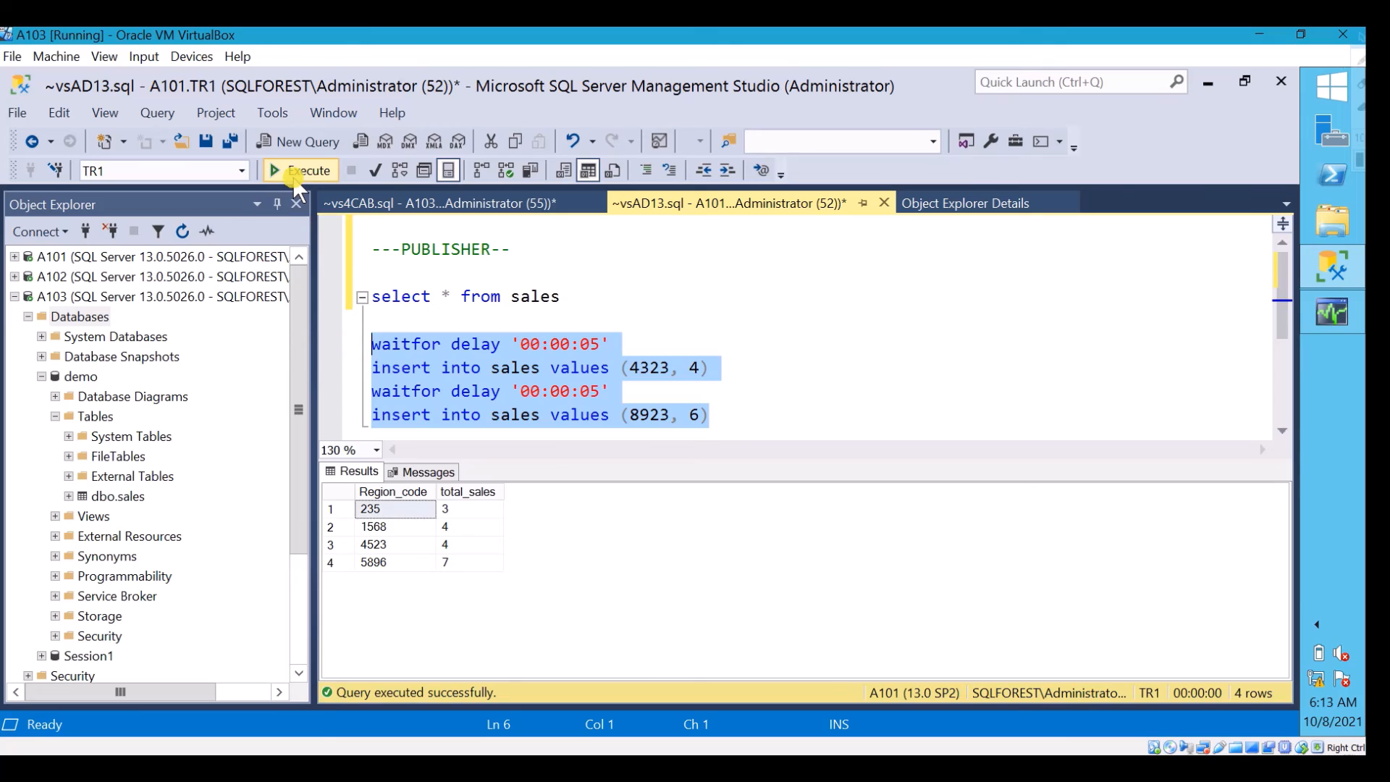
left_click(274, 170)
Rerun select * from sales on subscriber A103's demo database repeatedly to check for the newly inserted rows
left_click(410, 204)
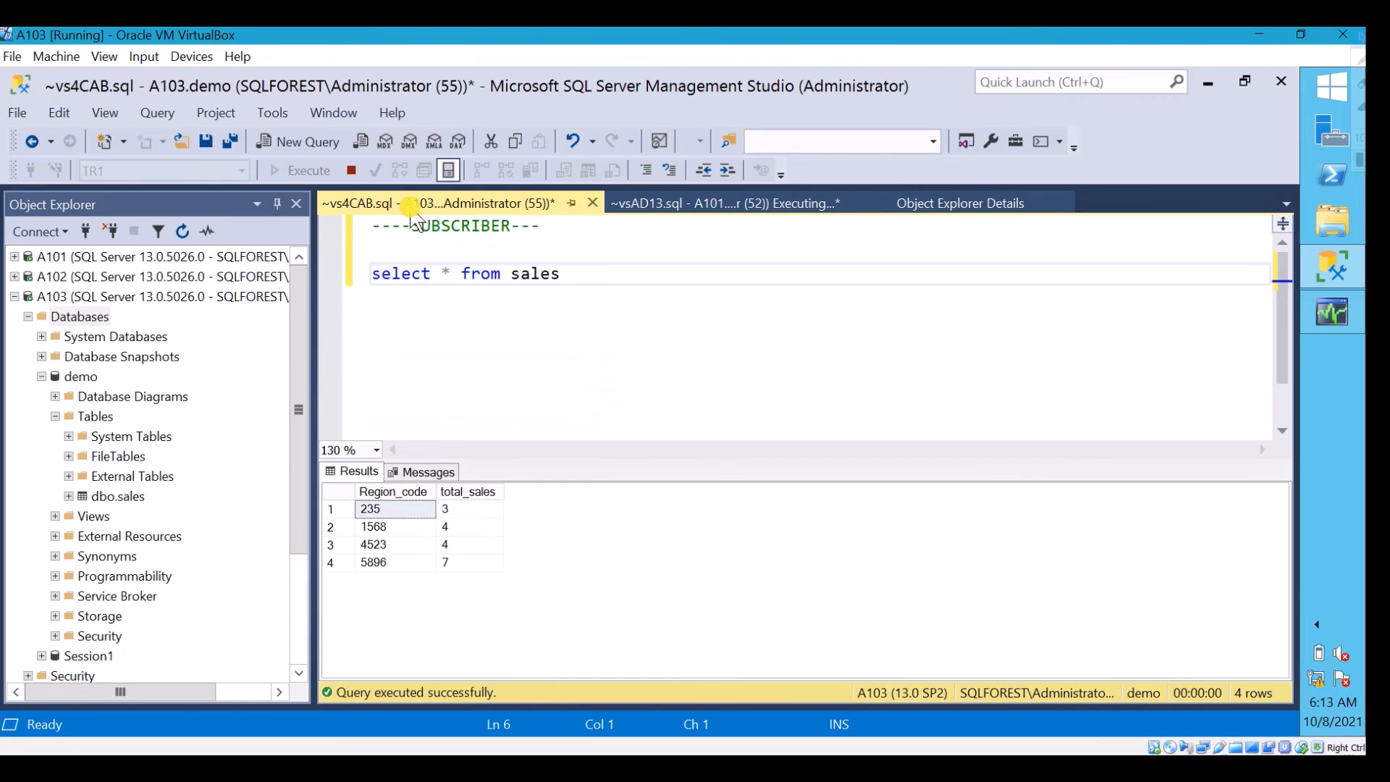
left_click(575, 285)
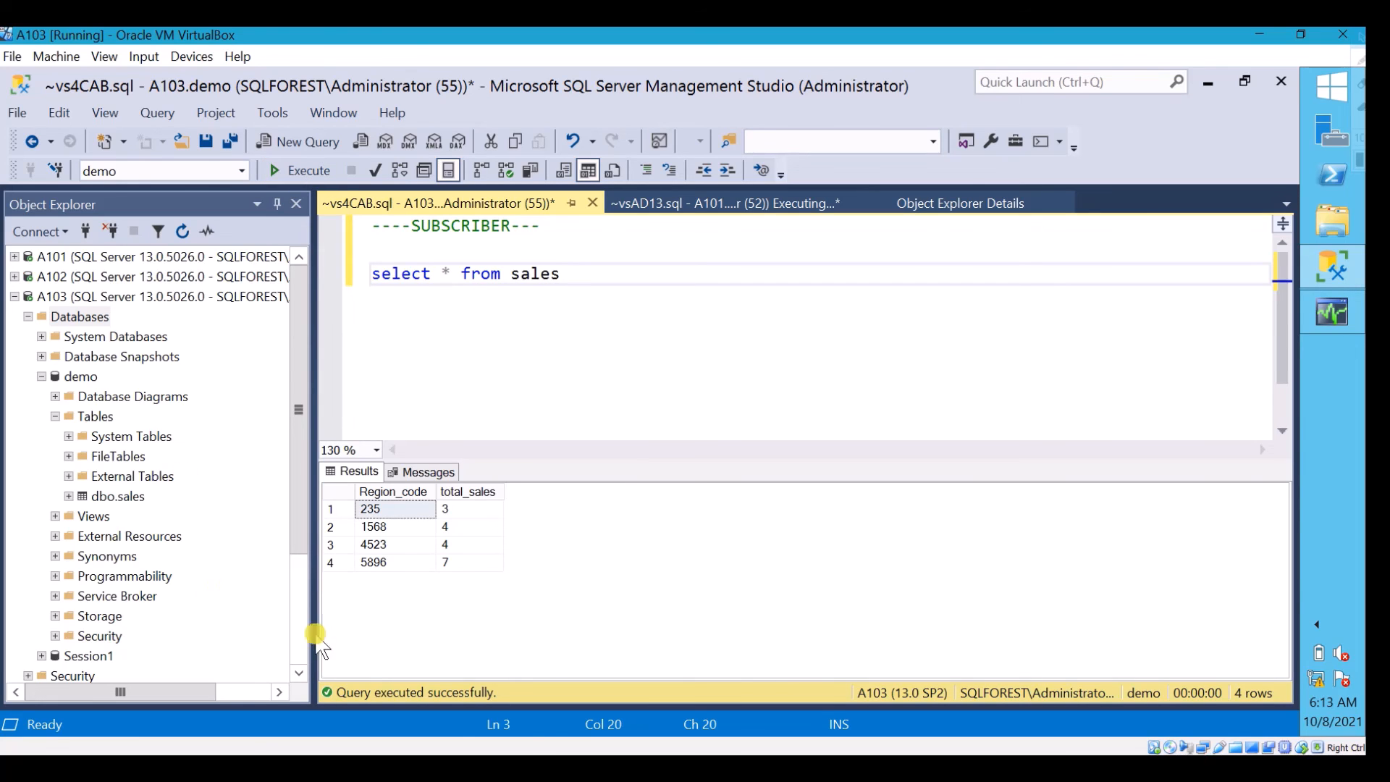
left_click(297, 174)
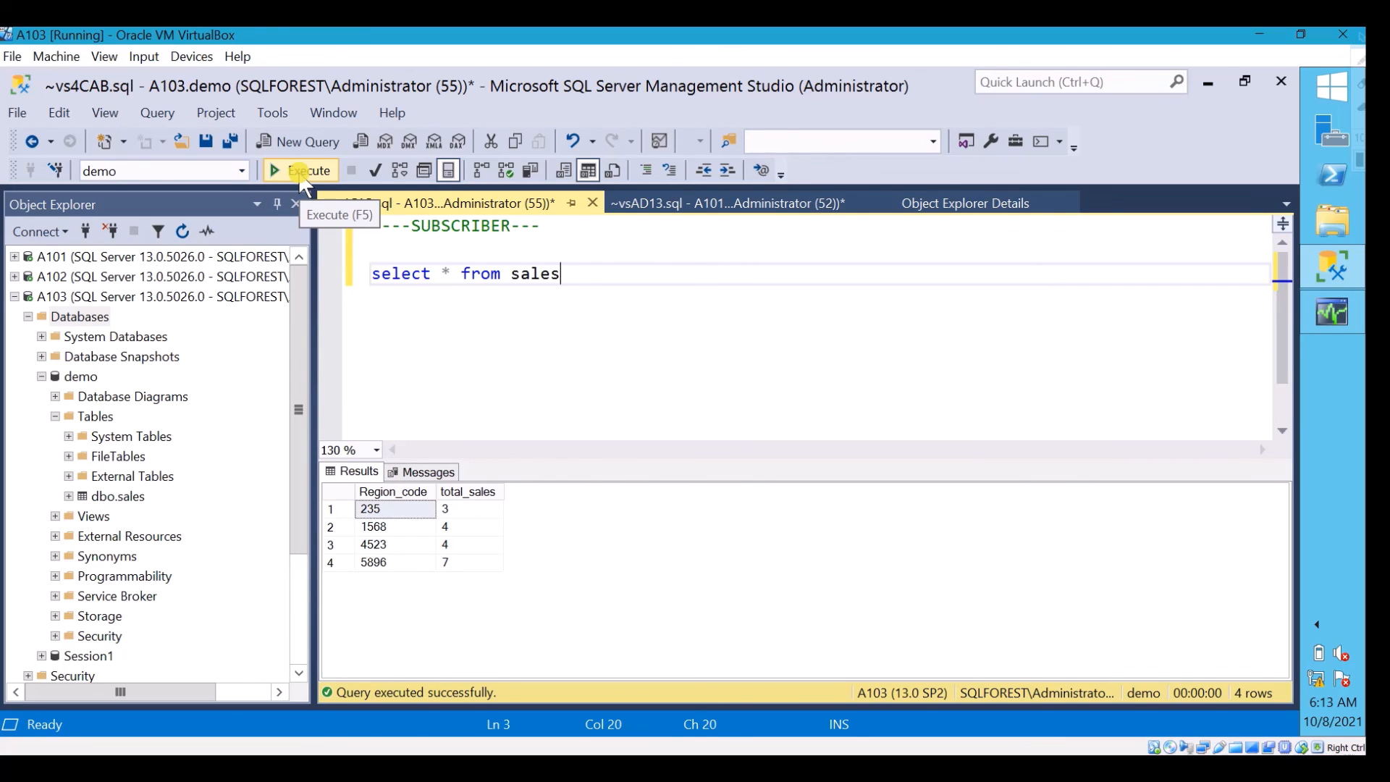
left_click(299, 176)
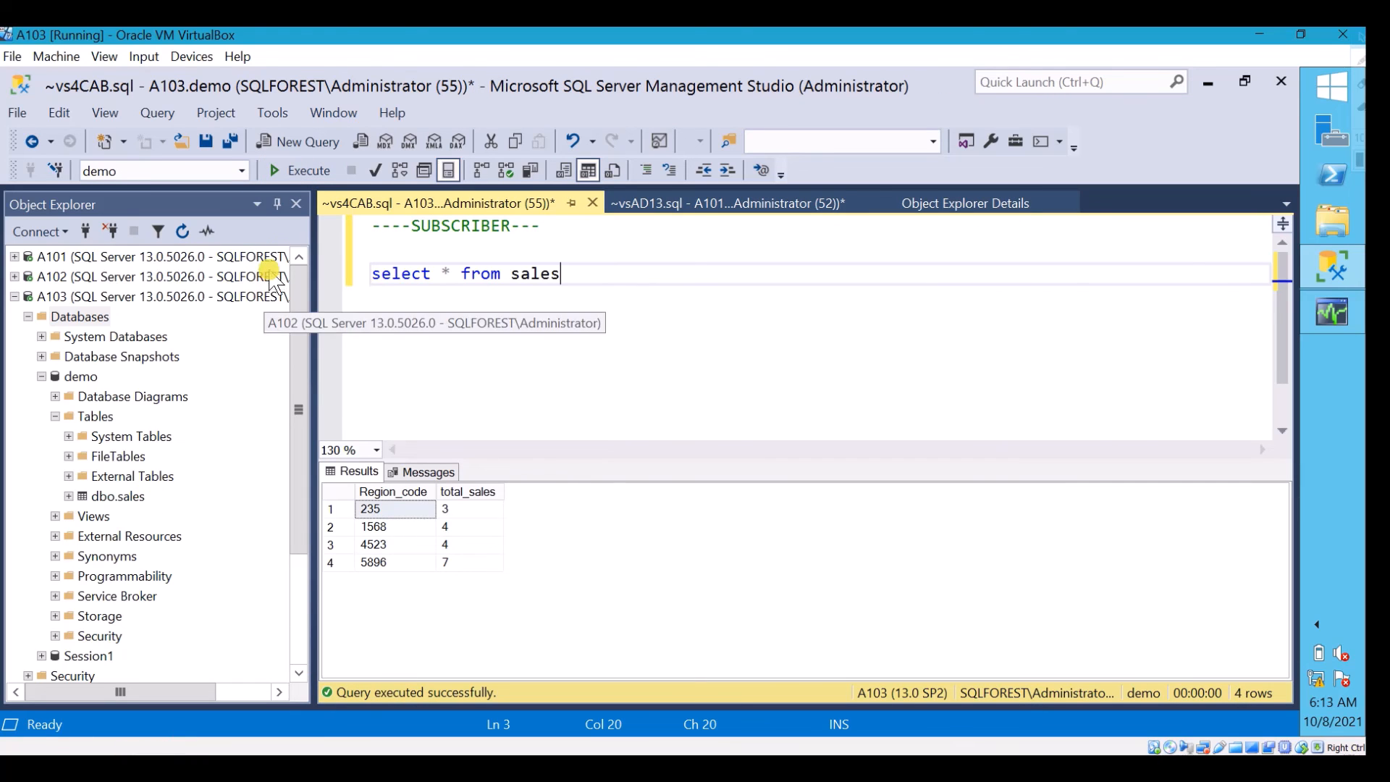
left_click(302, 173)
left_click(303, 174)
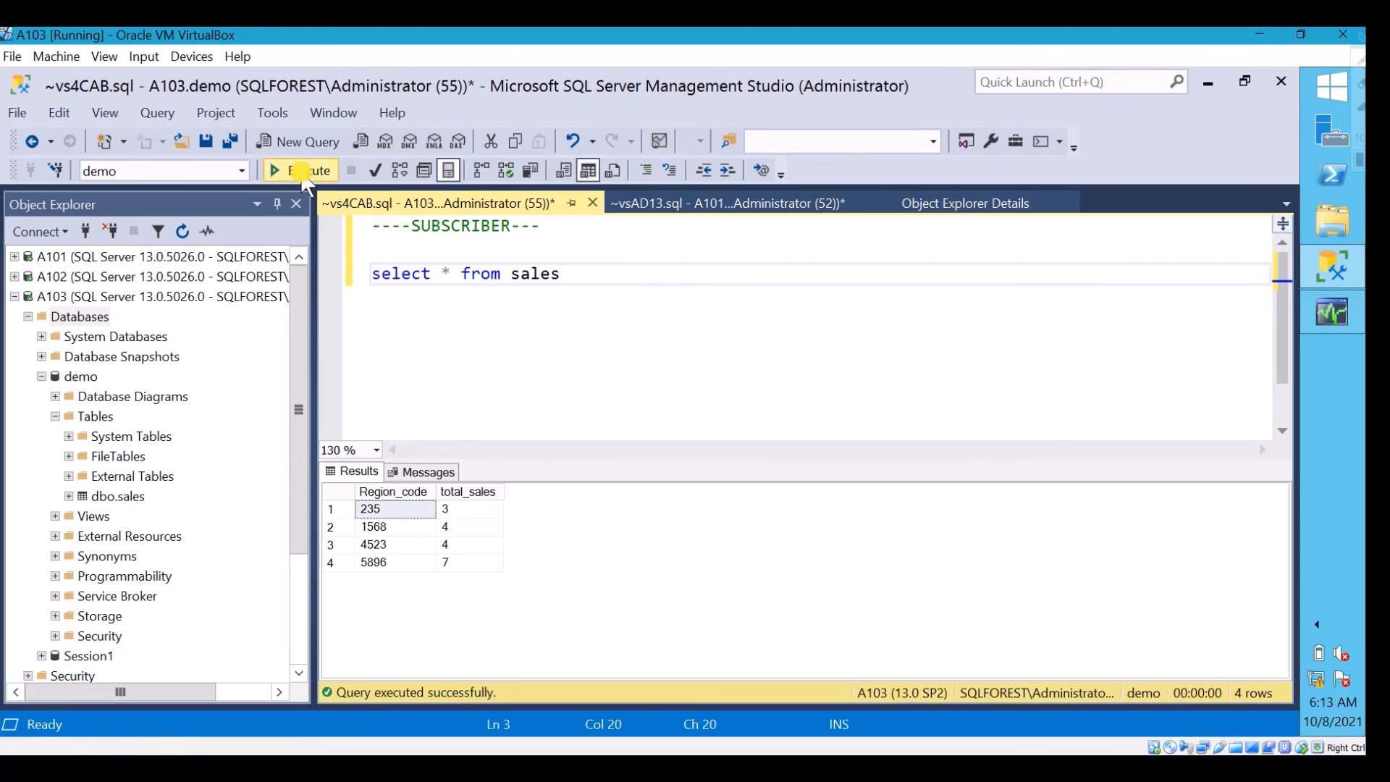
left_click(303, 174)
left_click(303, 173)
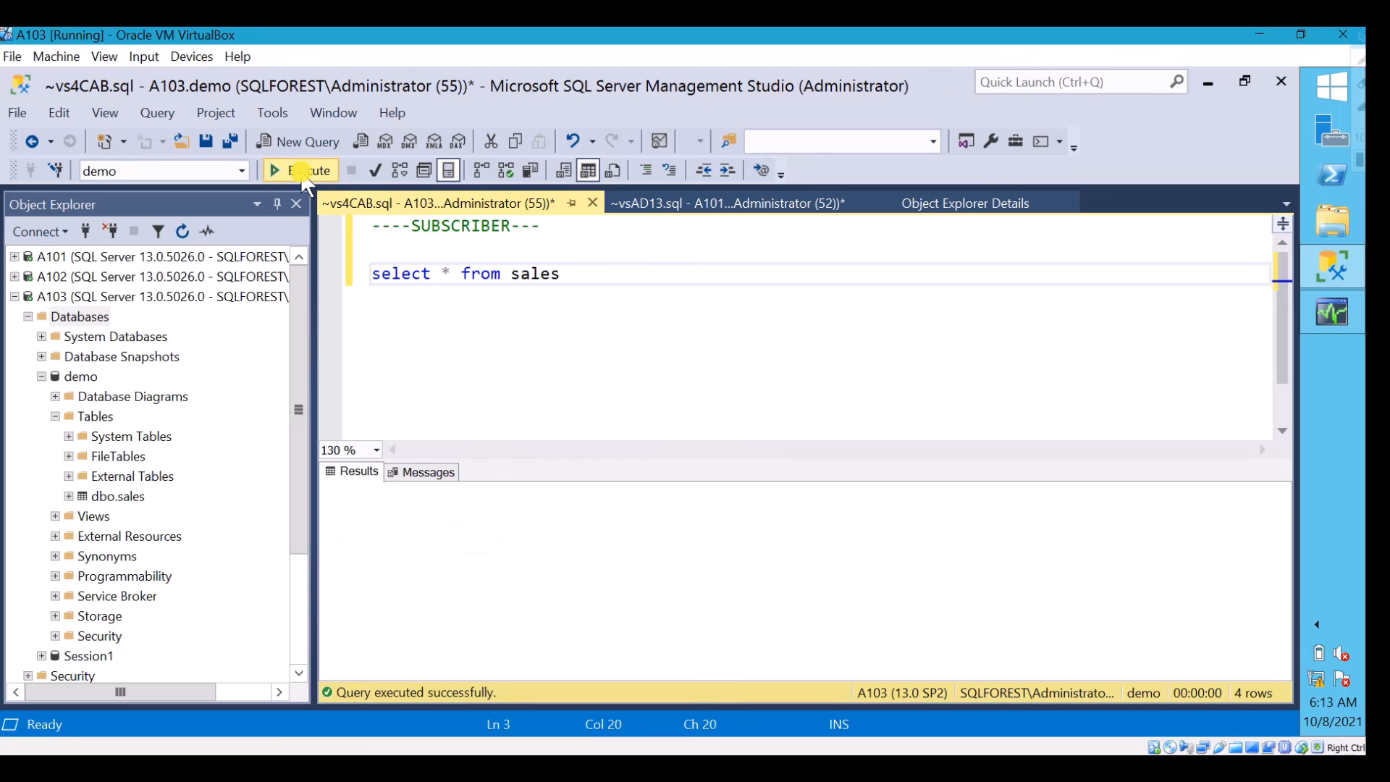
left_click(302, 174)
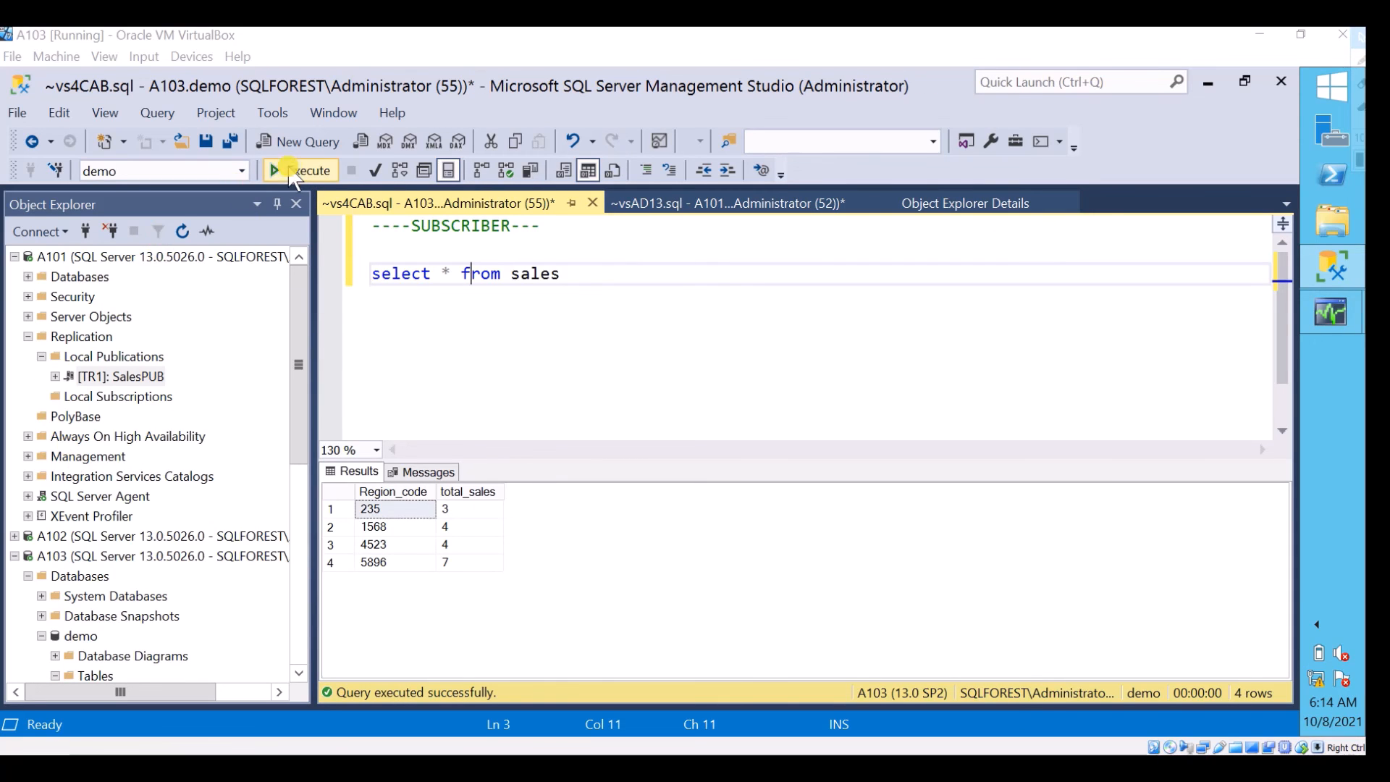
left_click(303, 172)
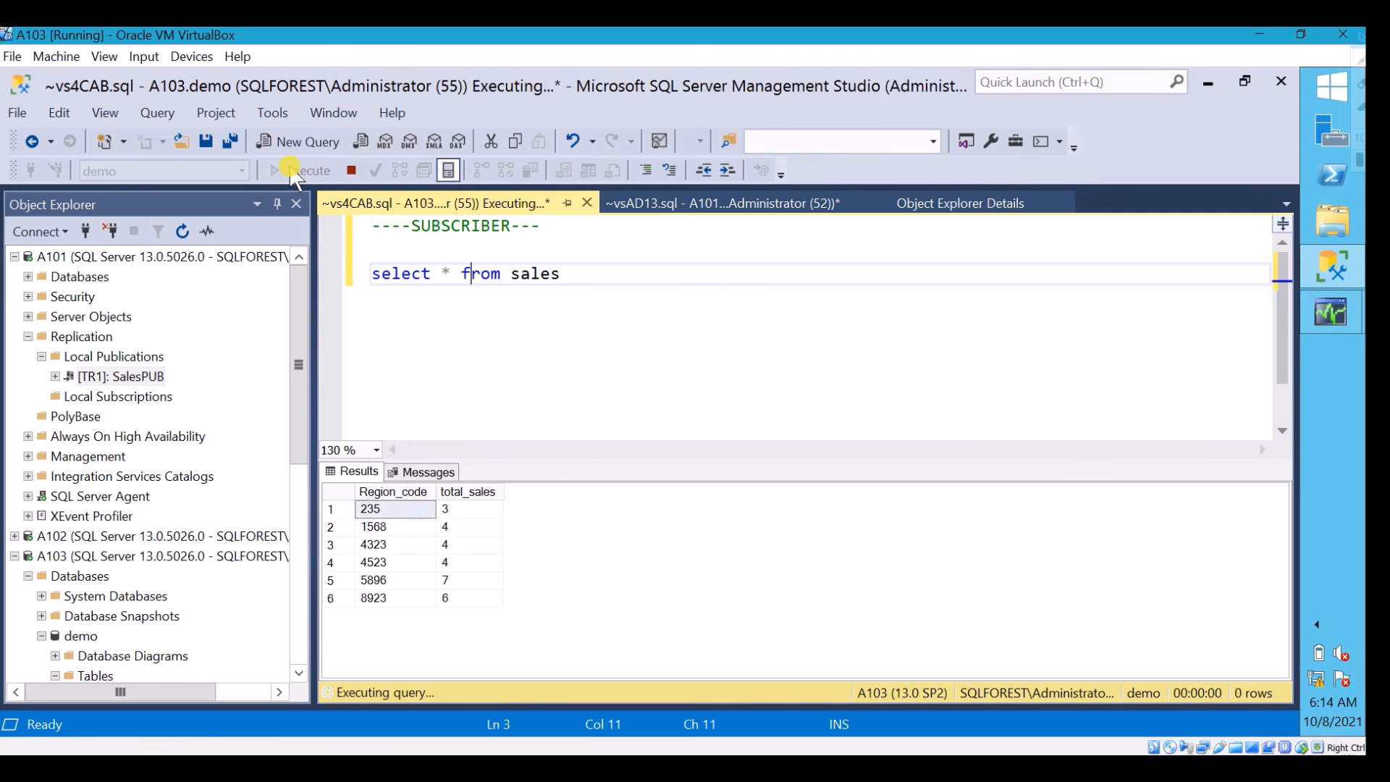
left_click(397, 581)
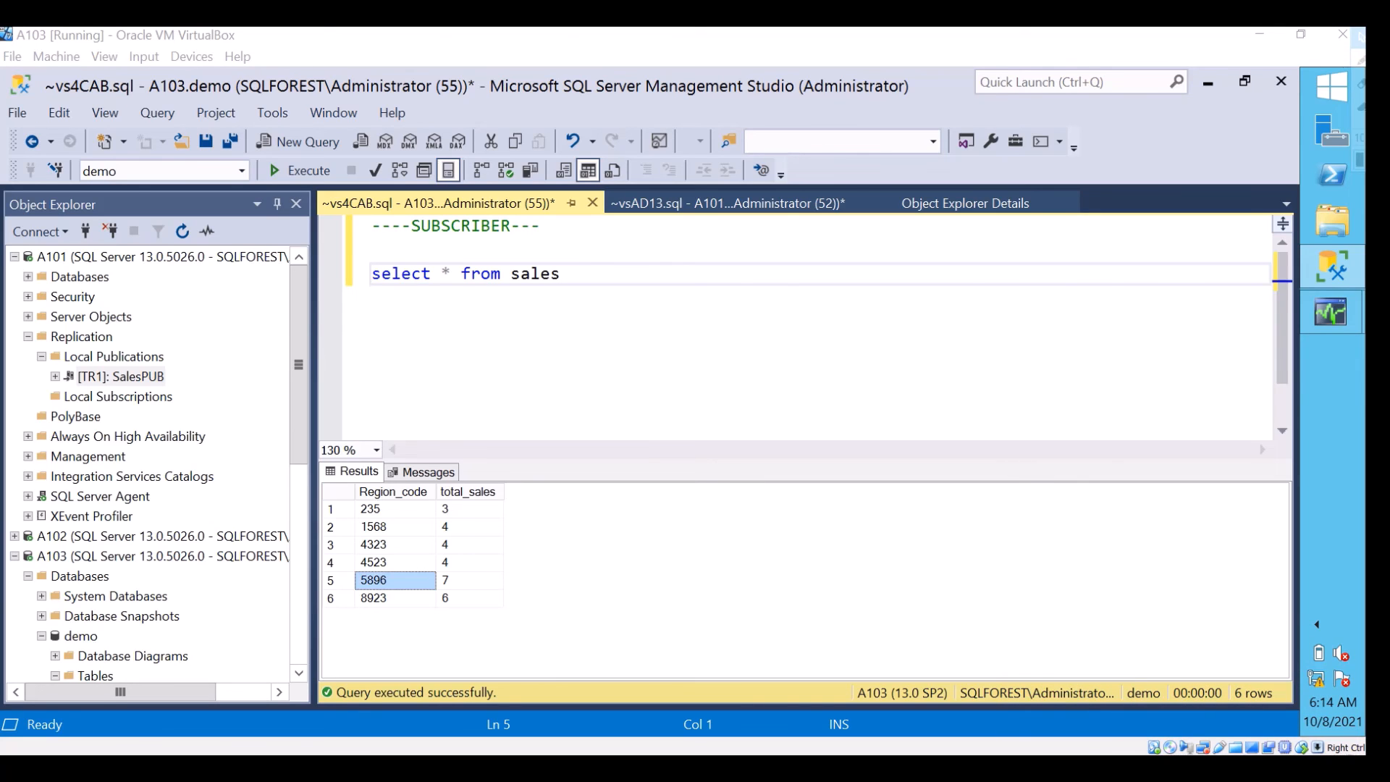
left_click(298, 170)
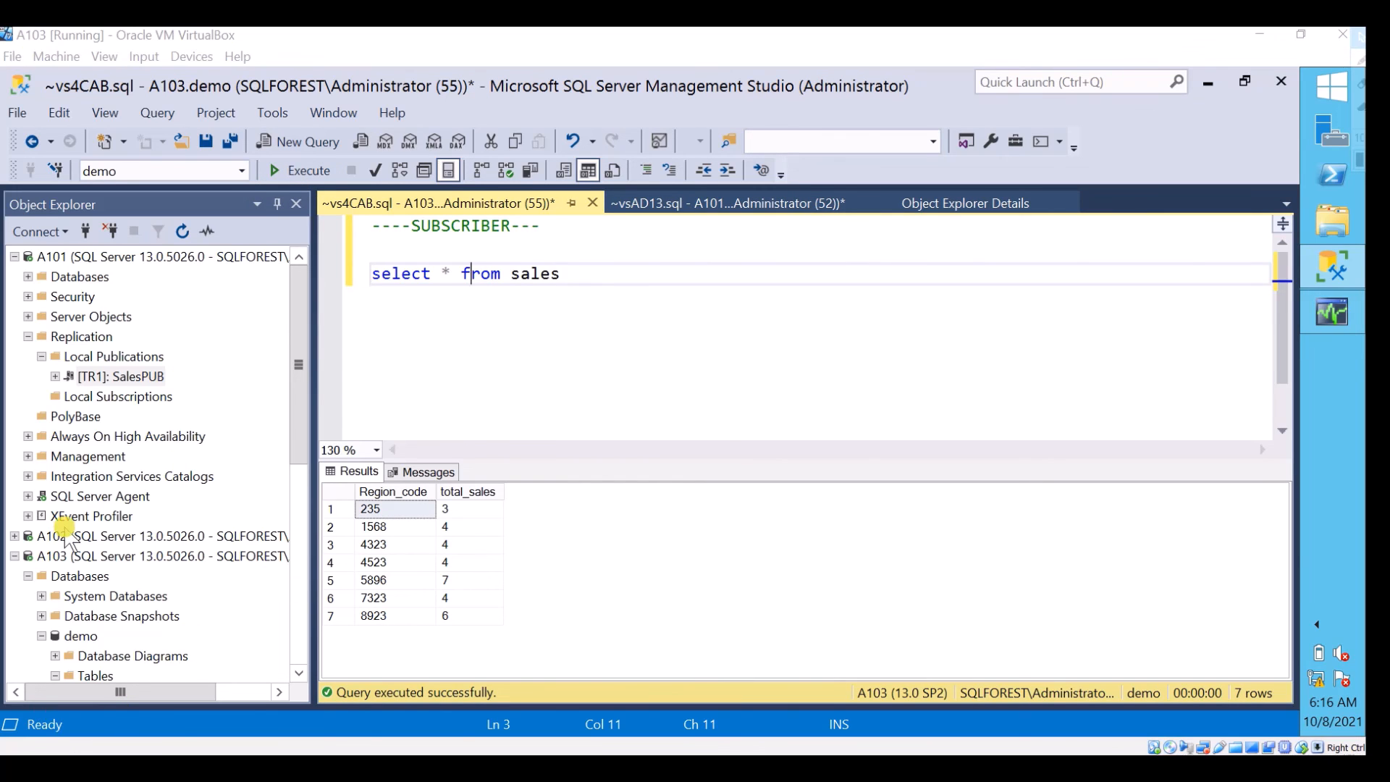
Switch to Replication Monitor and check the SalesPUB publication's agents and subscription status again
left_click(1335, 313)
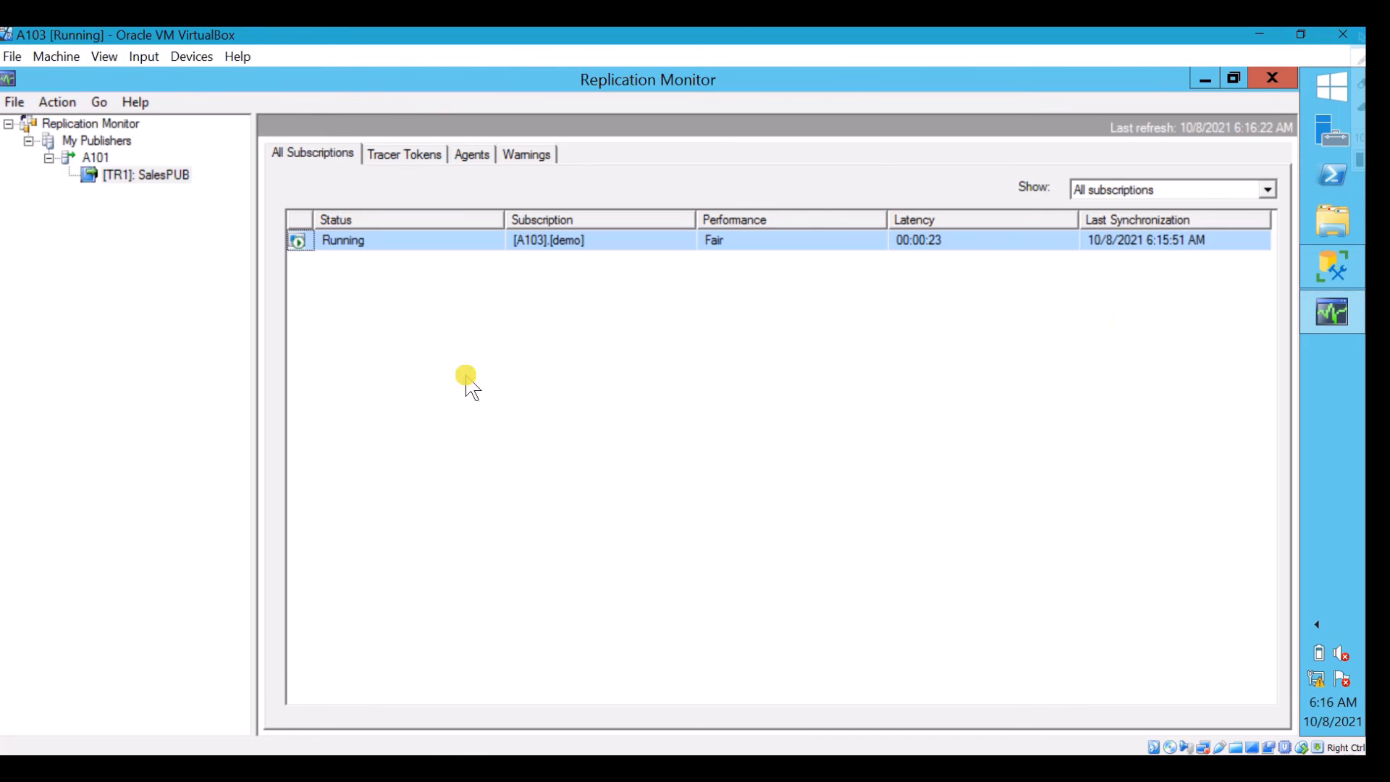
left_click(472, 154)
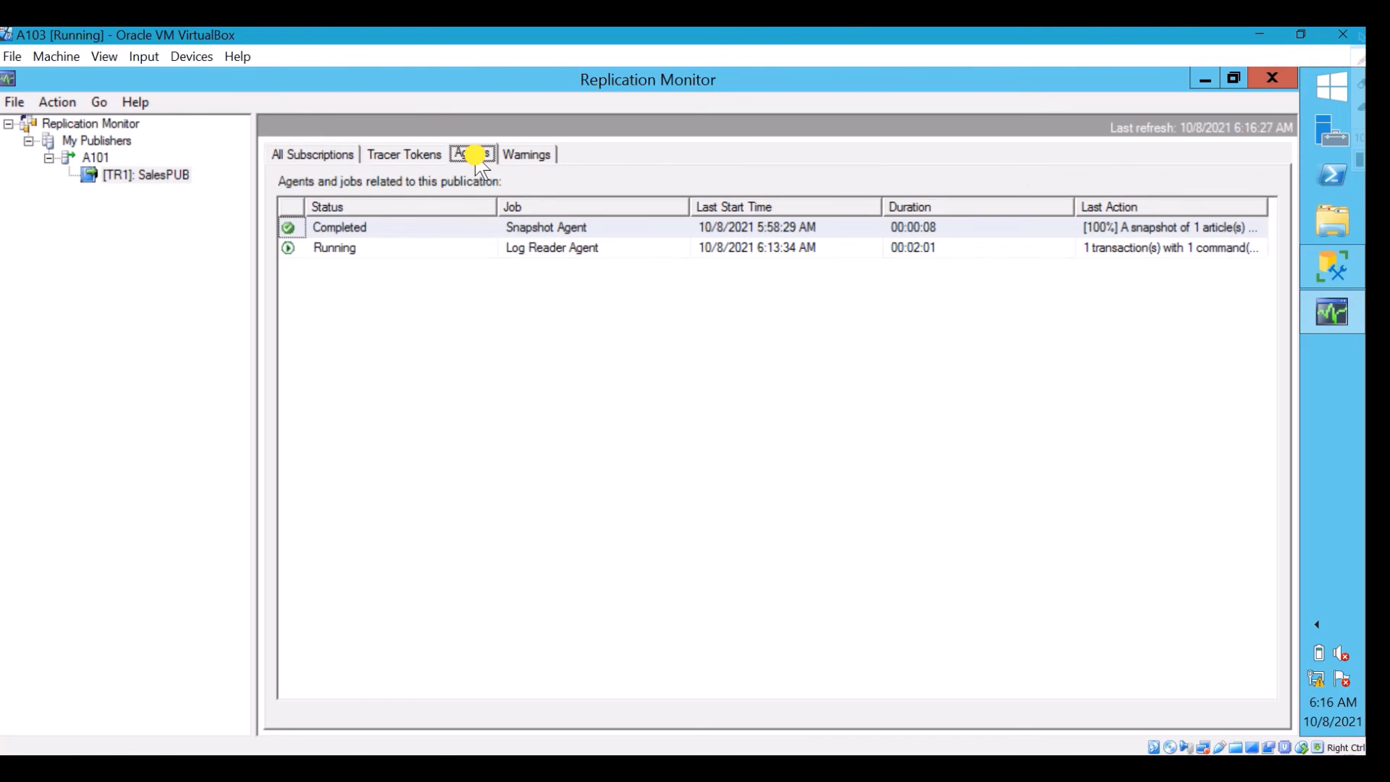
left_click(323, 154)
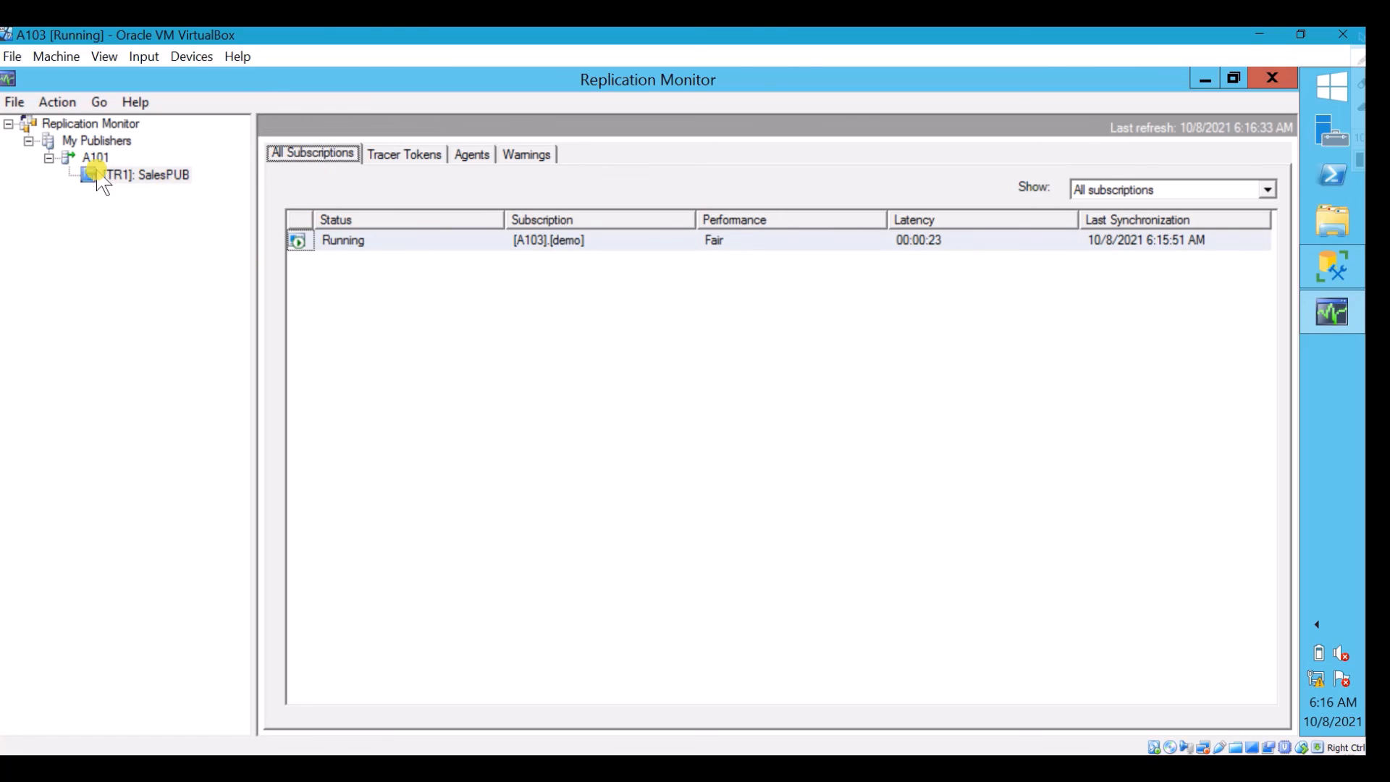
Examine the Publisher To Distributor and Distributor To Subscriber histories of the [A103].[demo] subscription, including their latest actions
double_click(397, 248)
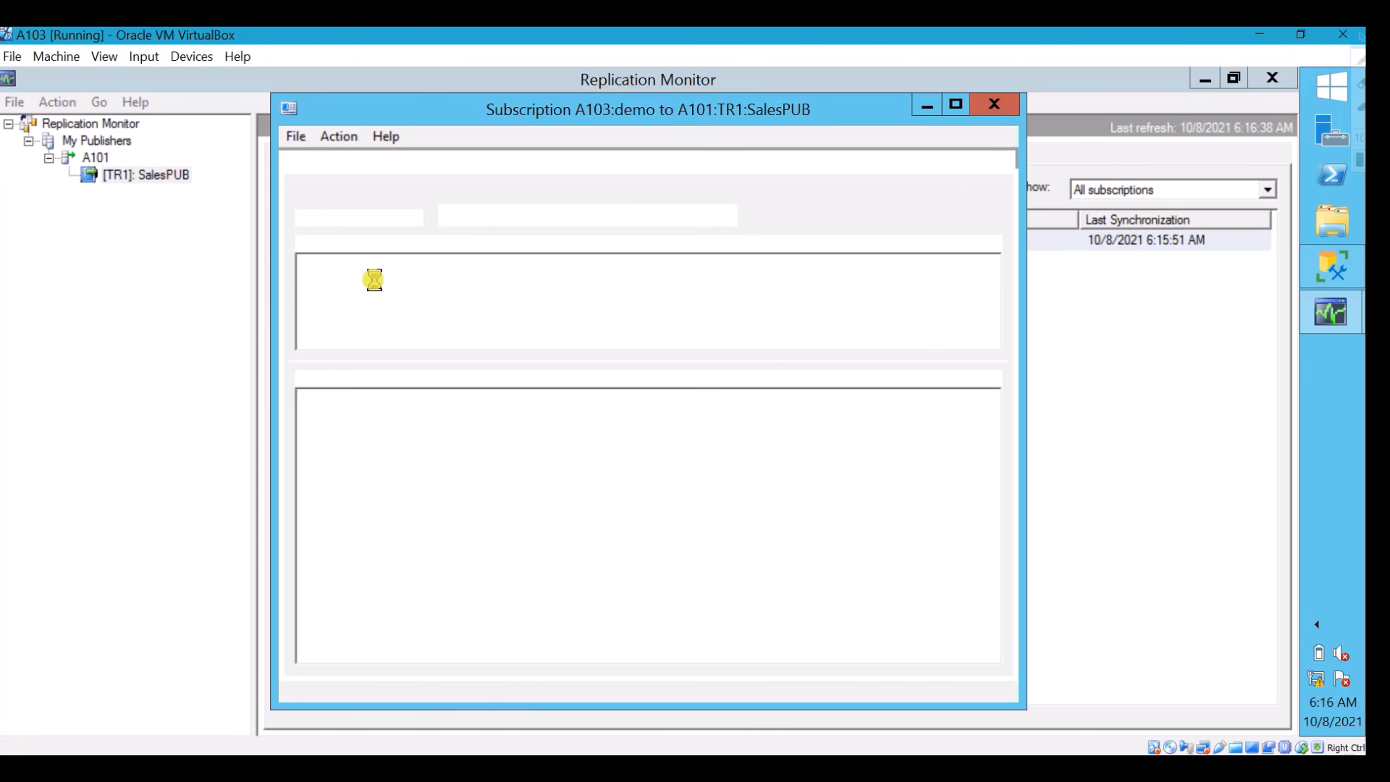
left_click(350, 189)
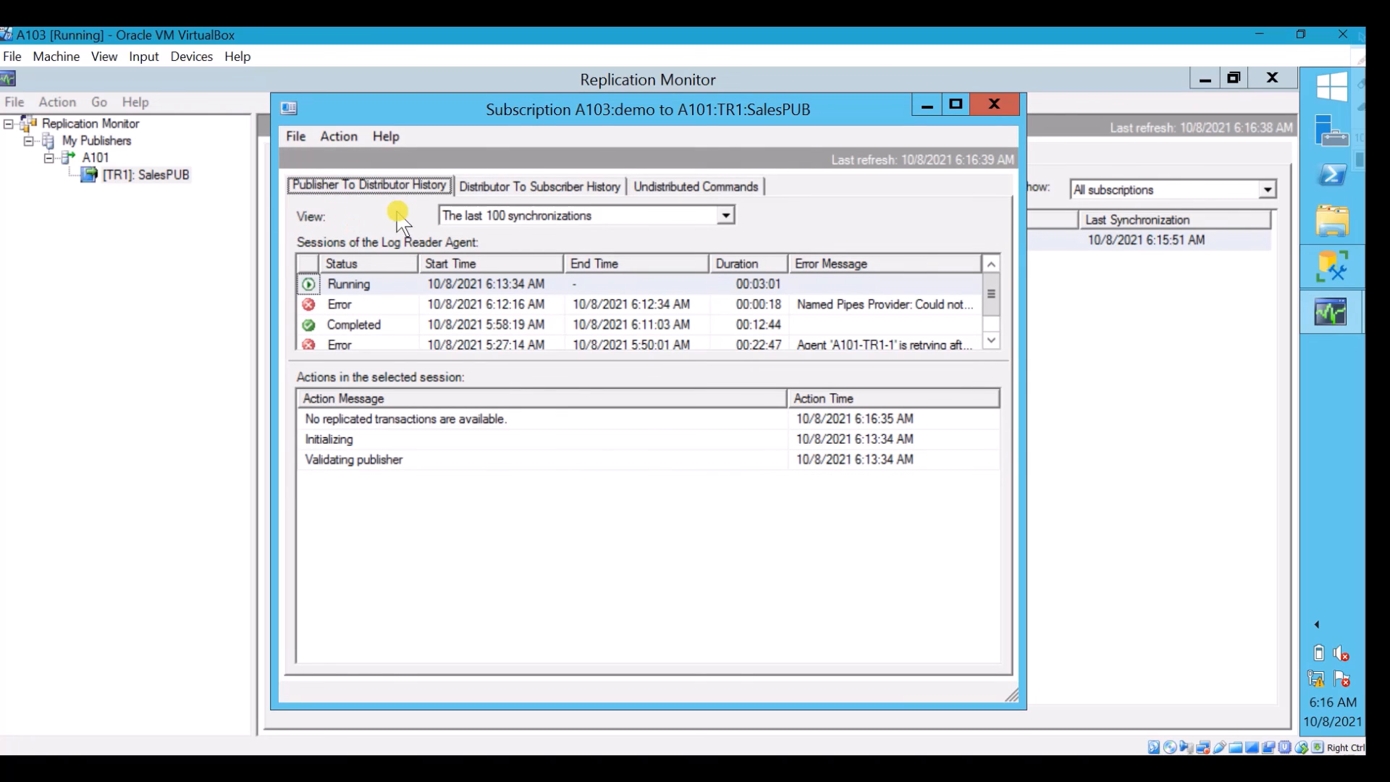
left_click(402, 286)
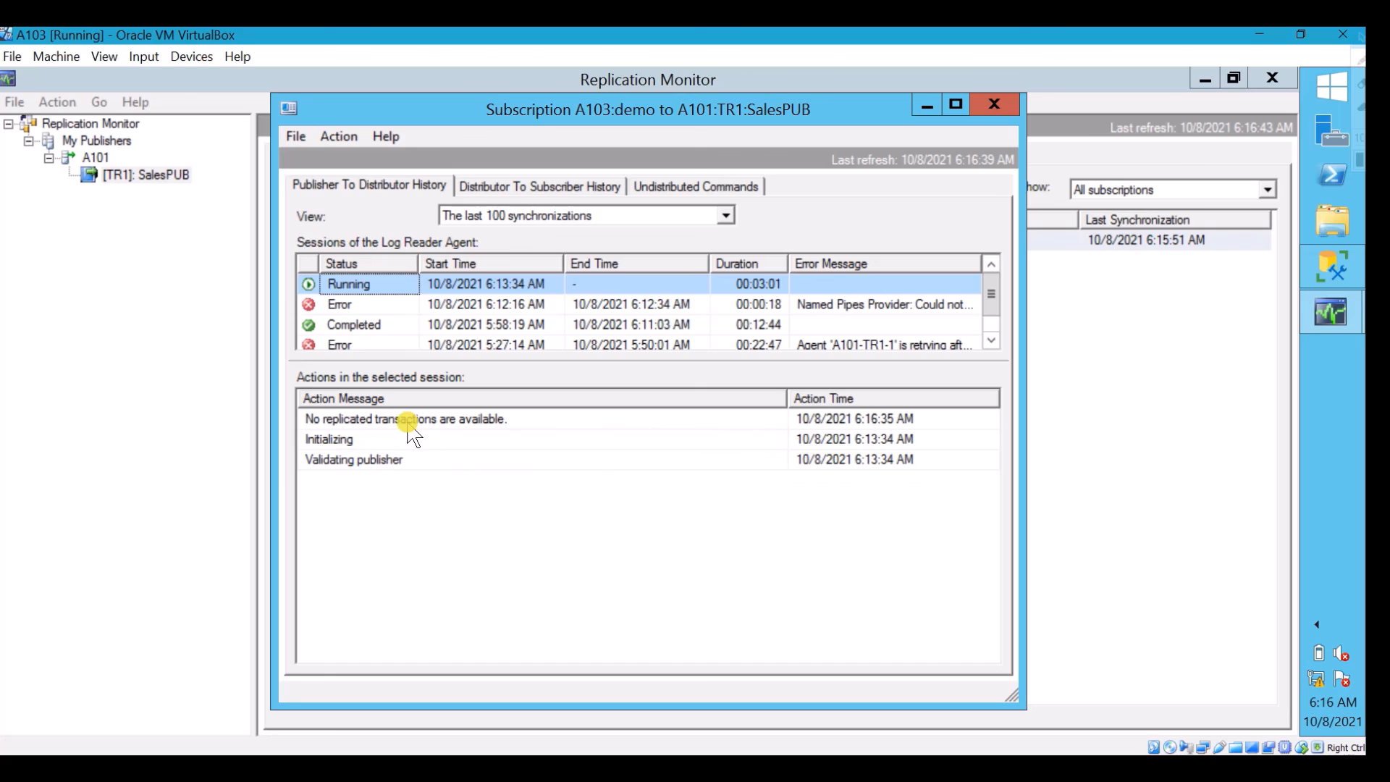
left_click(530, 189)
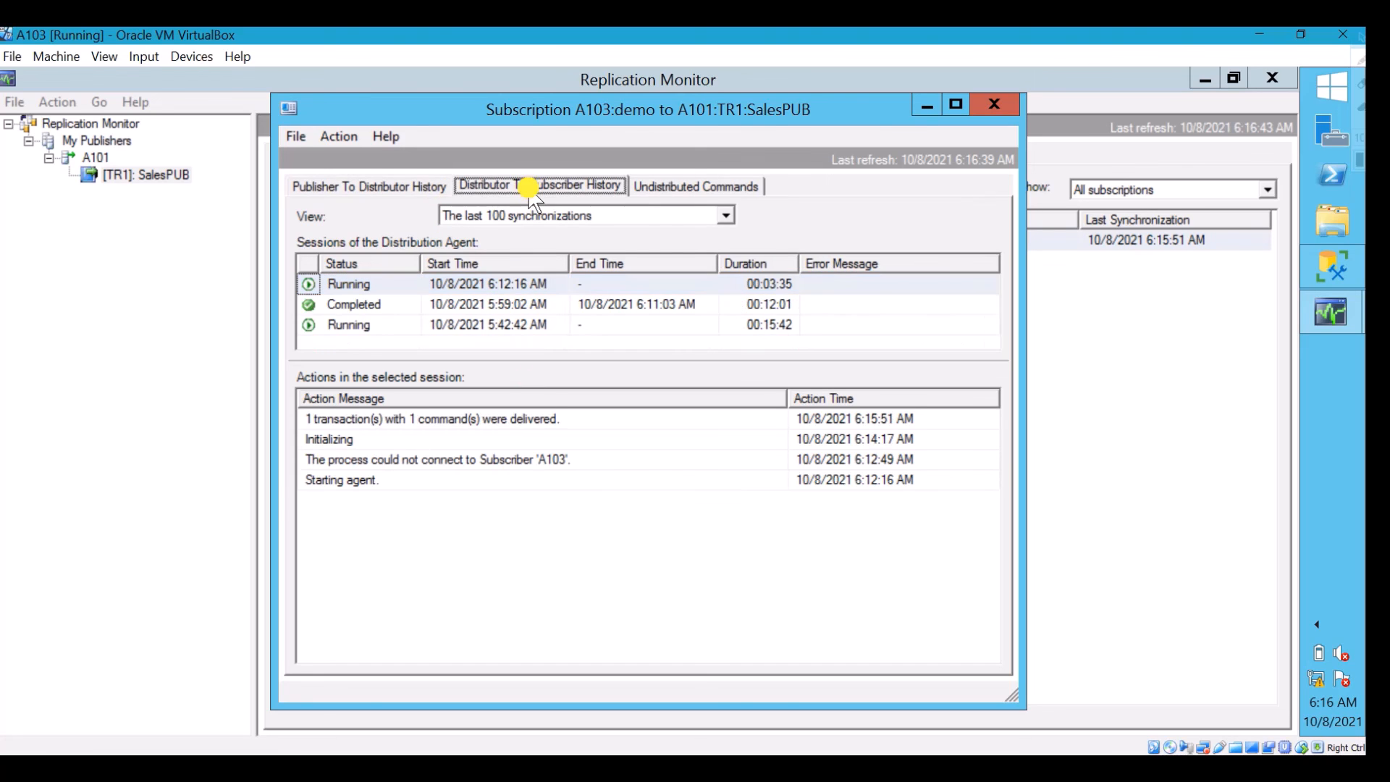
left_click(371, 419)
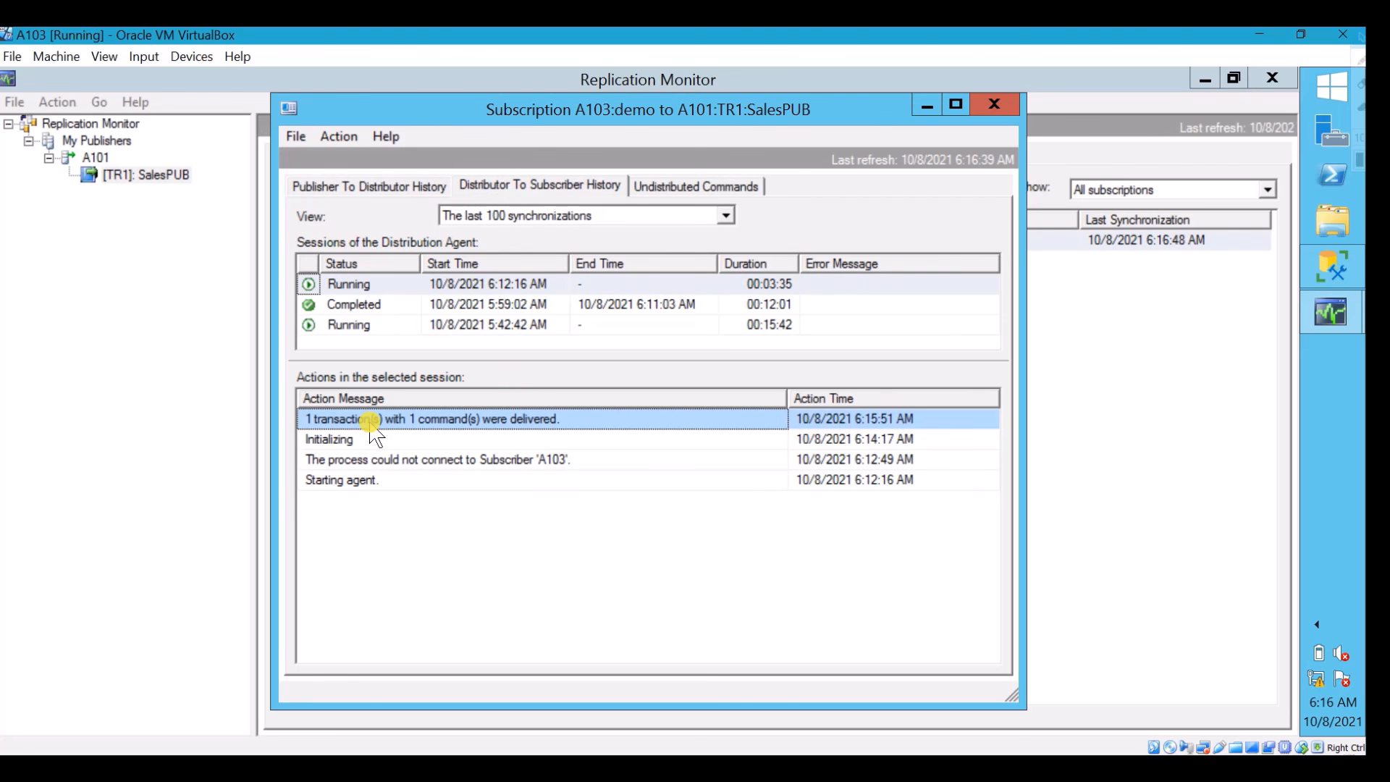
Check the subscription's number of undistributed commands, then close the subscription details
left_click(686, 186)
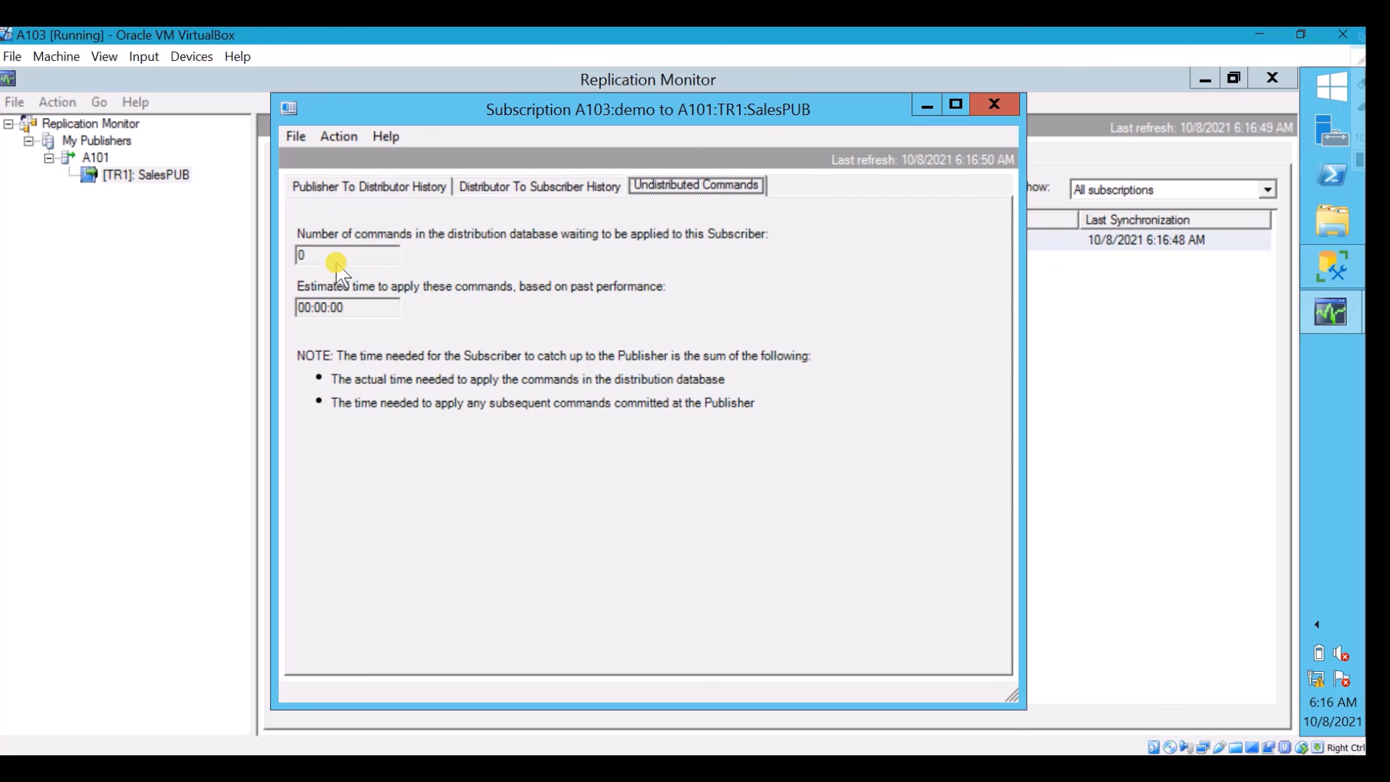
left_click_drag(330, 261, 279, 264)
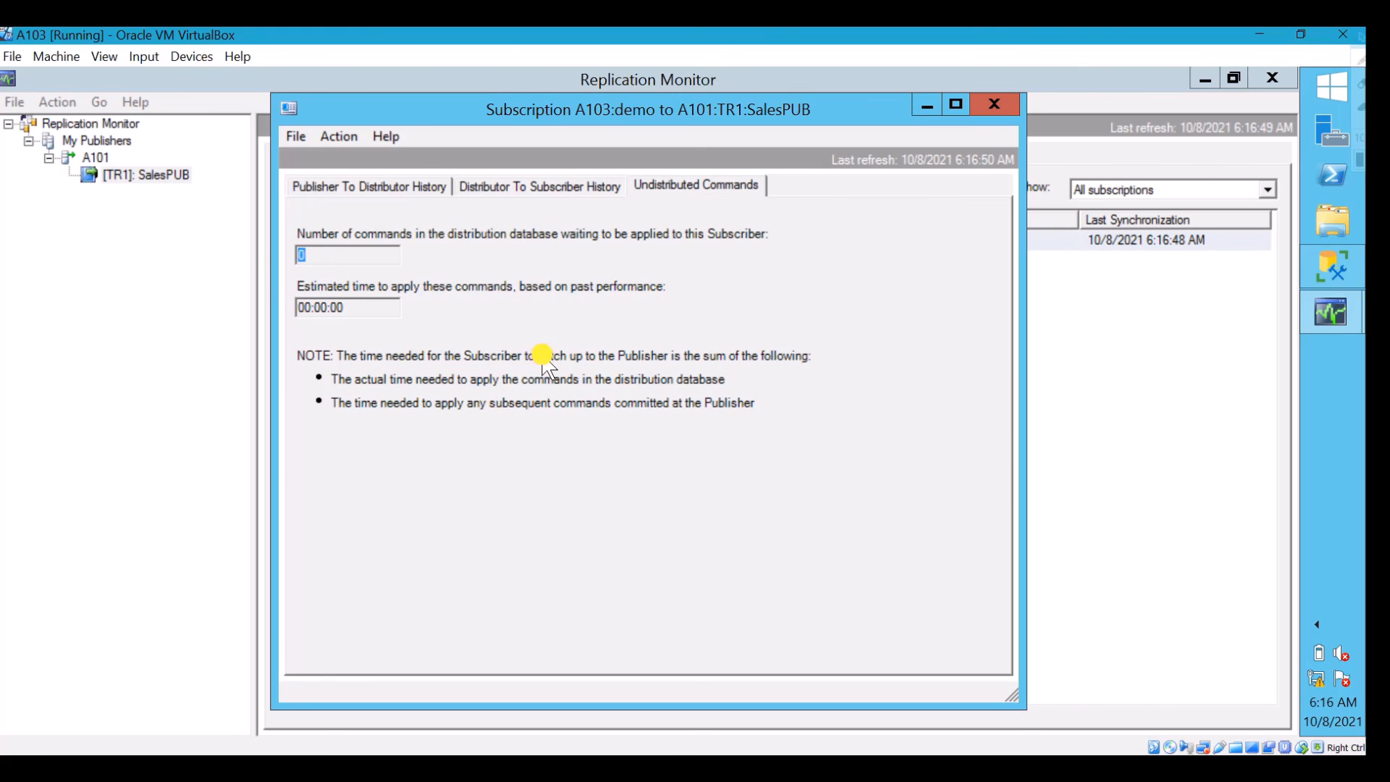
left_click(996, 108)
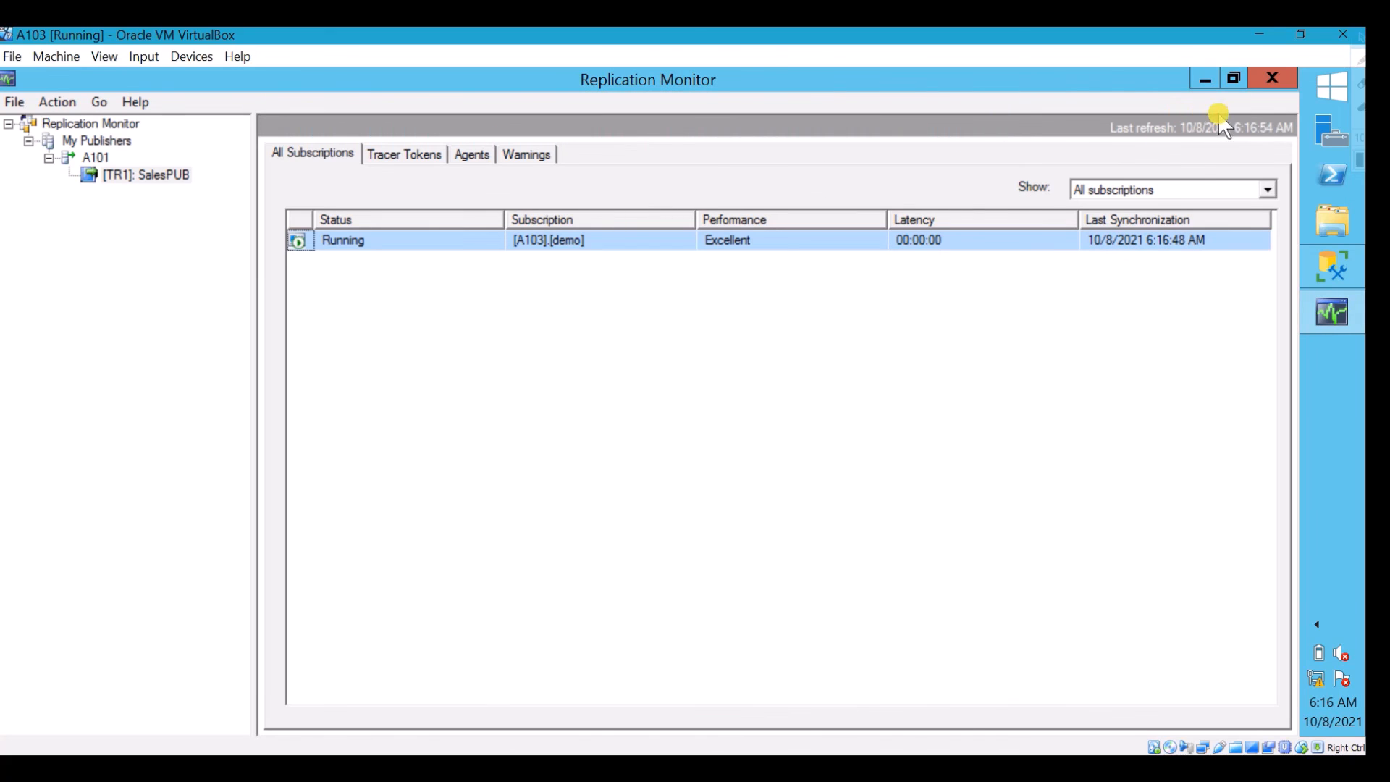
left_click(1262, 93)
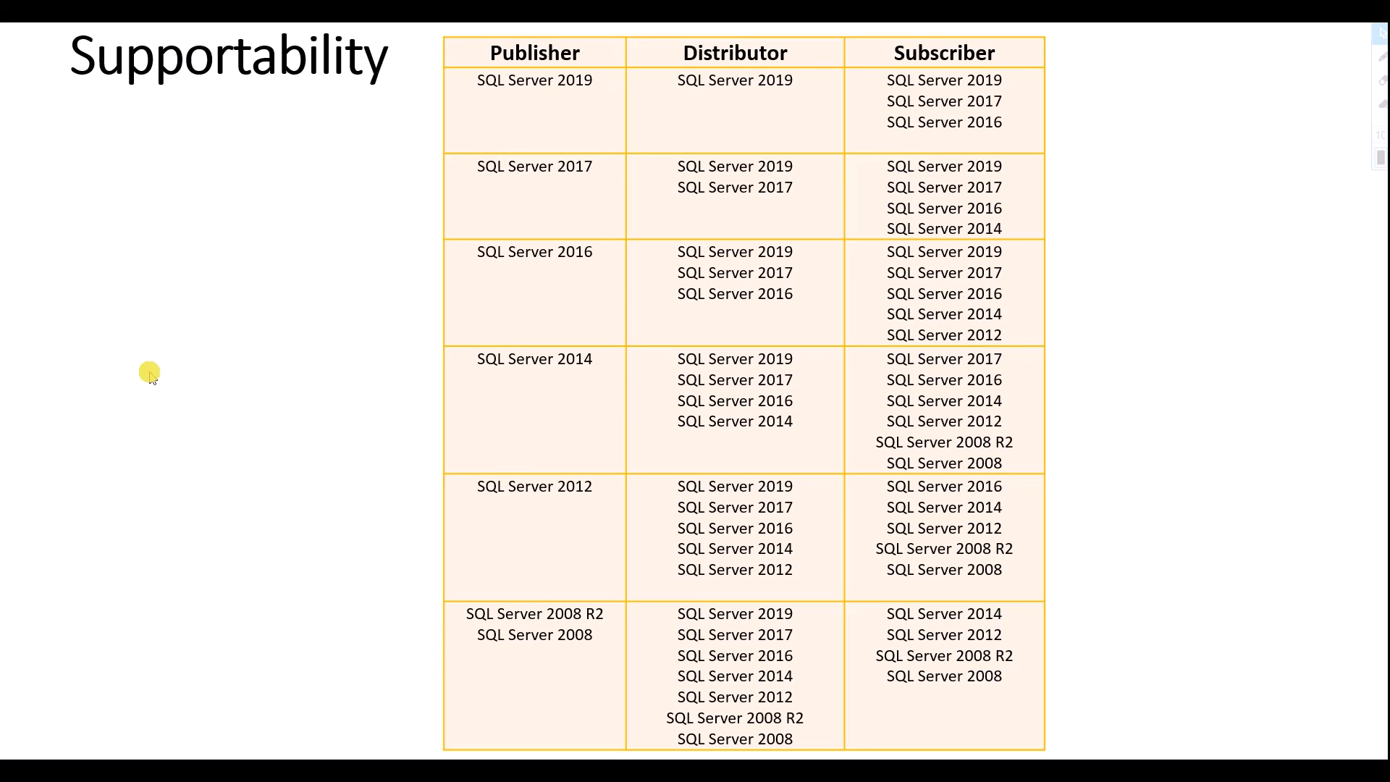
left_click(271, 685)
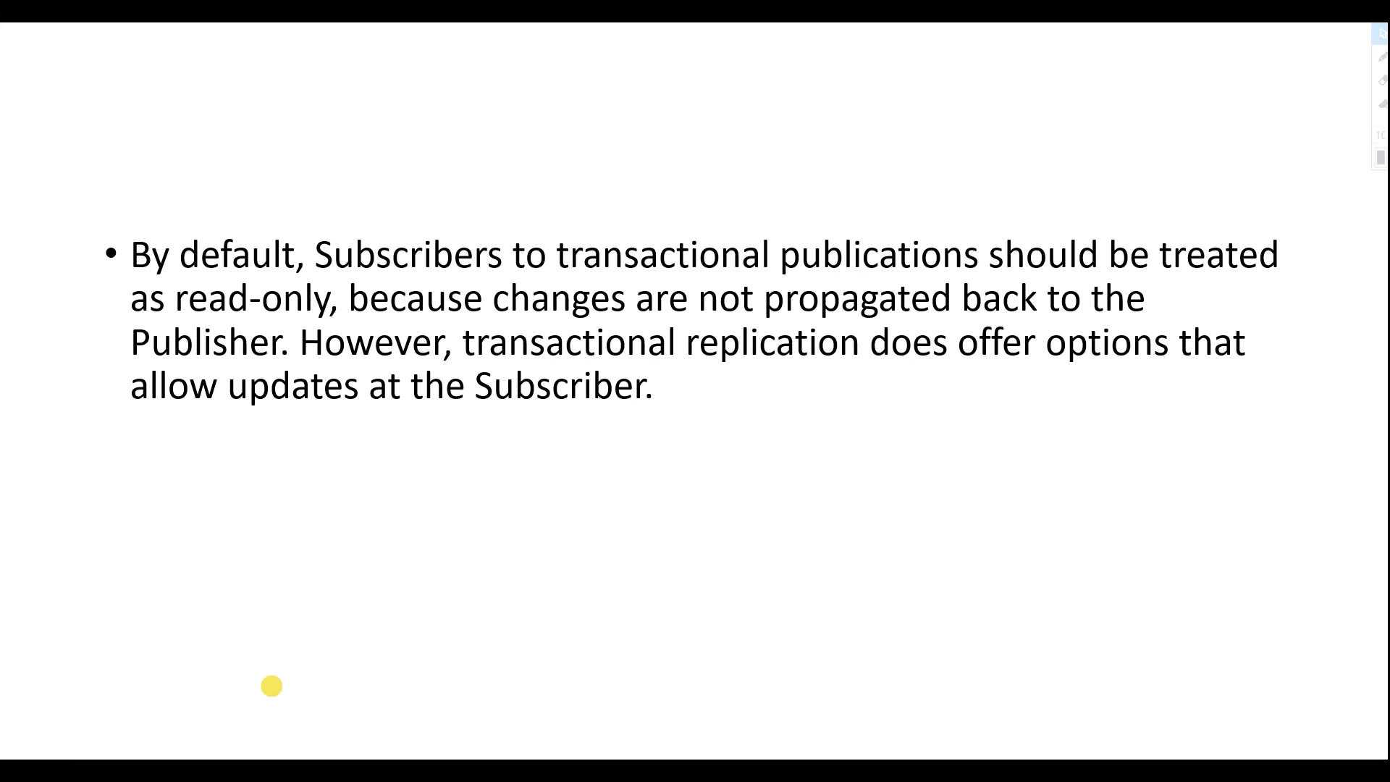